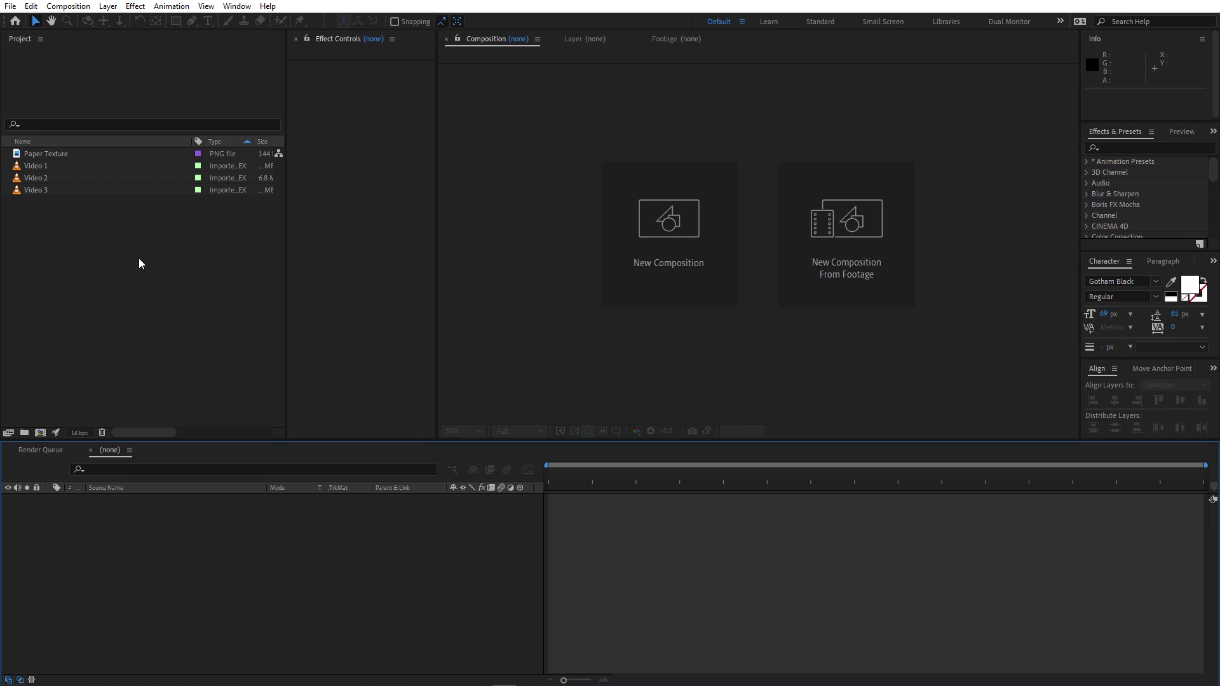
Step: Examine the Paper Texture image and the three video clips among the project's footage
left_click(59, 151)
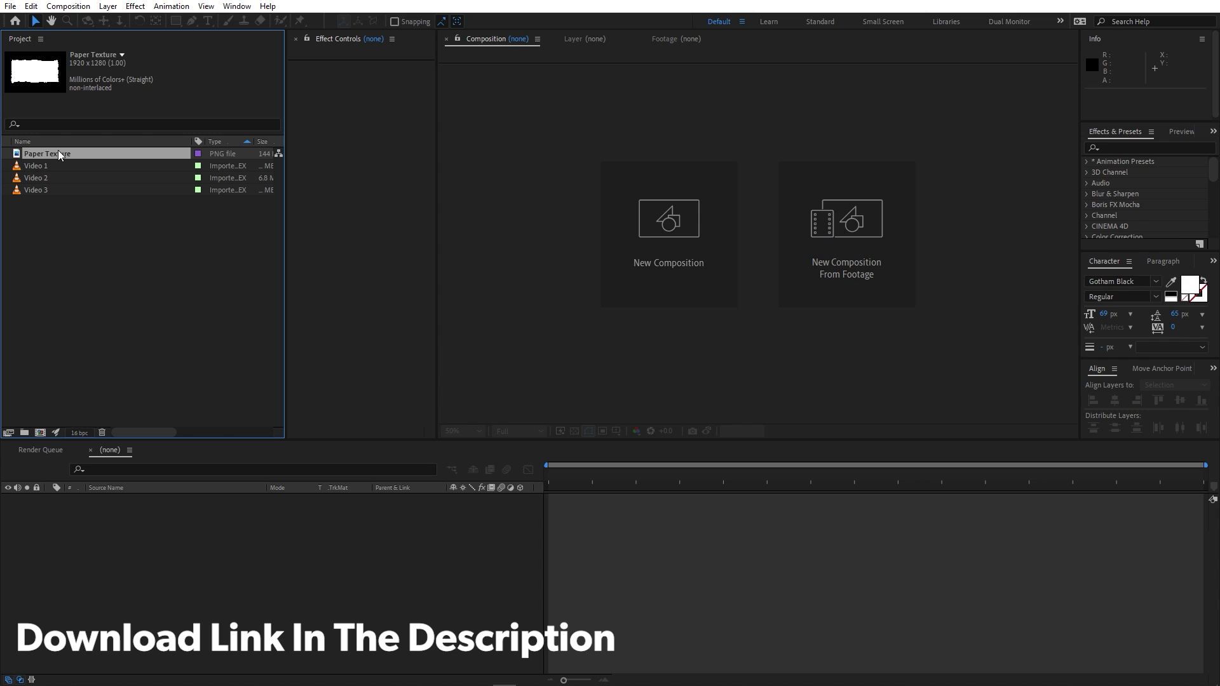
left_click(78, 241)
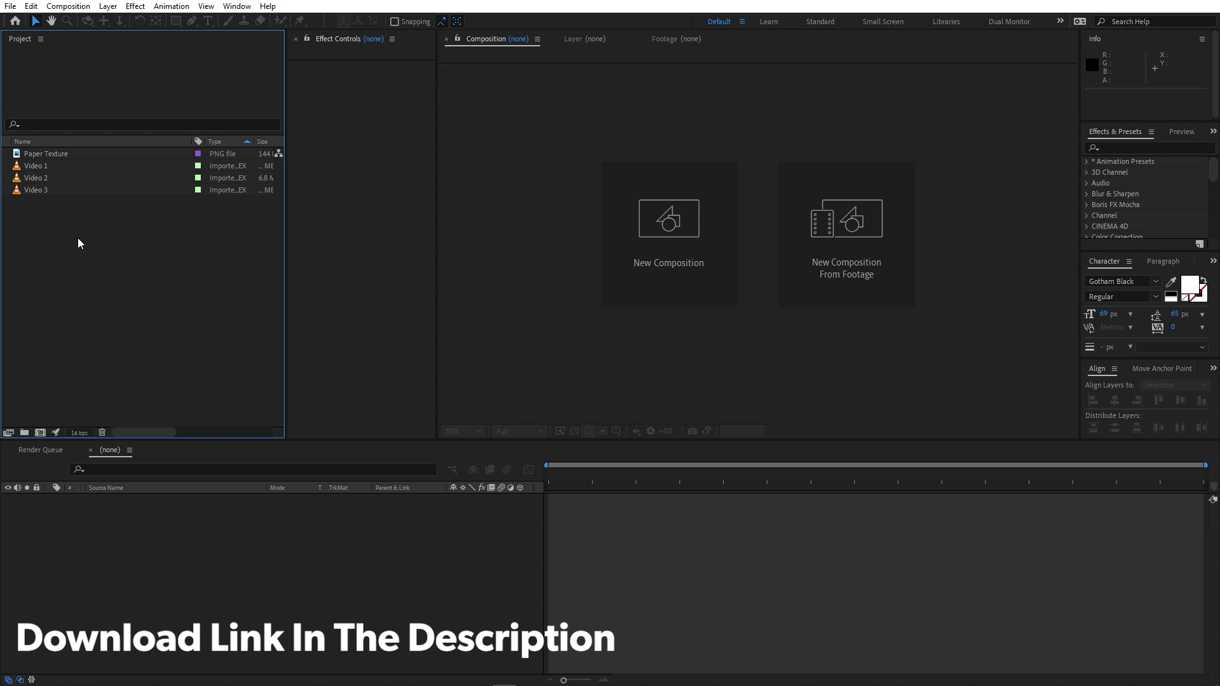
left_click(48, 167)
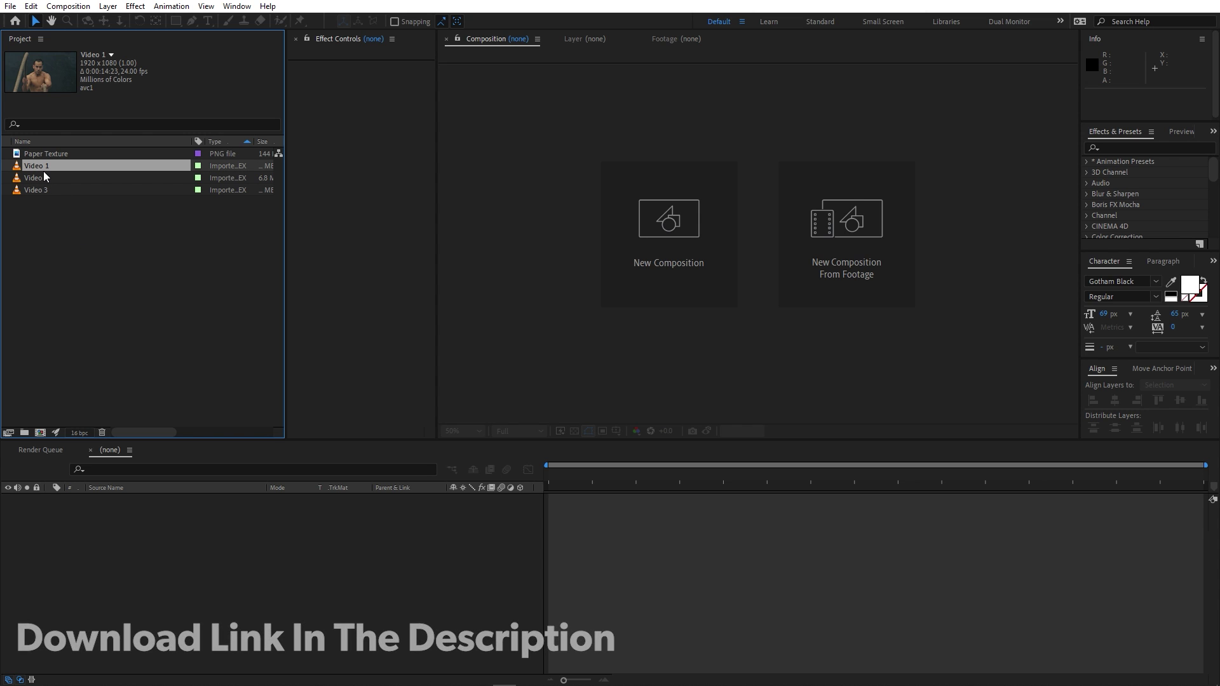
left_click(42, 178)
left_click(46, 191)
left_click(61, 206)
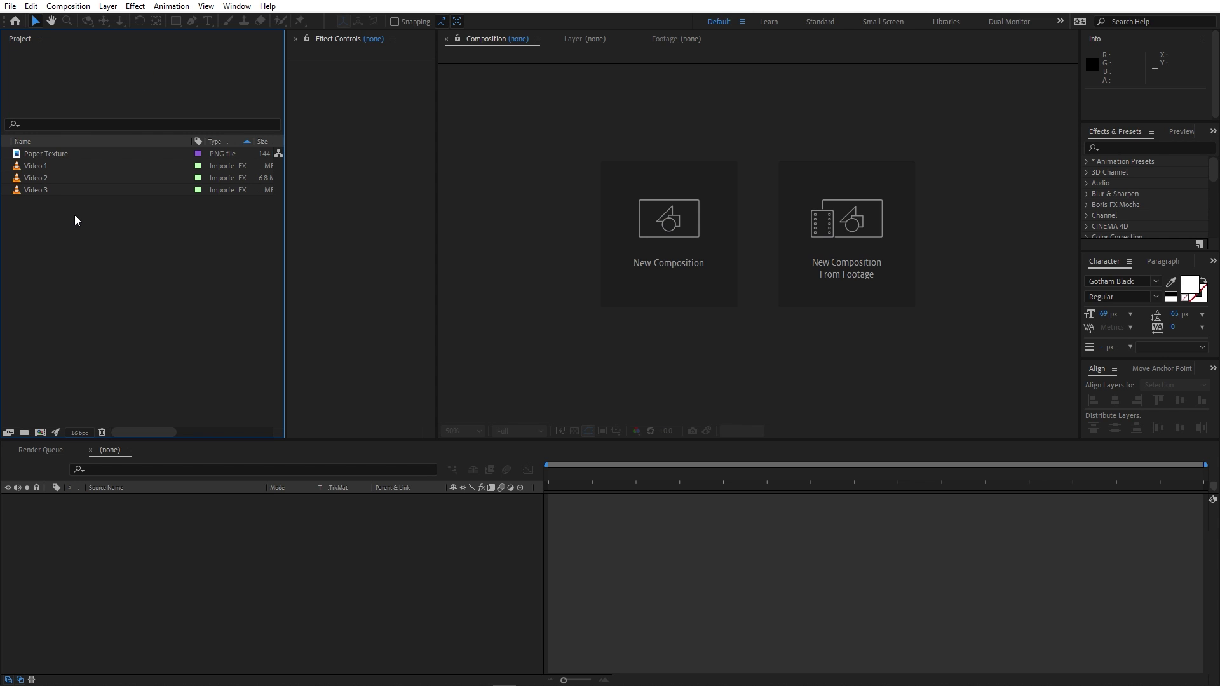
left_click(29, 167)
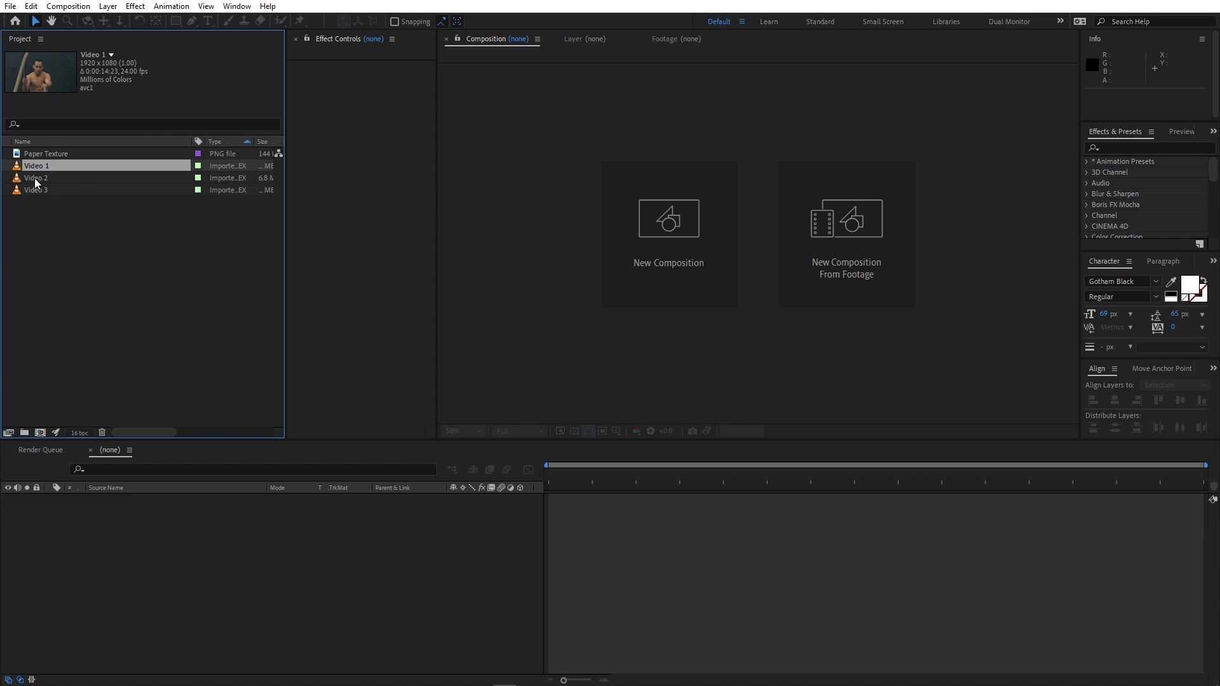
left_click(34, 178)
left_click(35, 188)
left_click(59, 212)
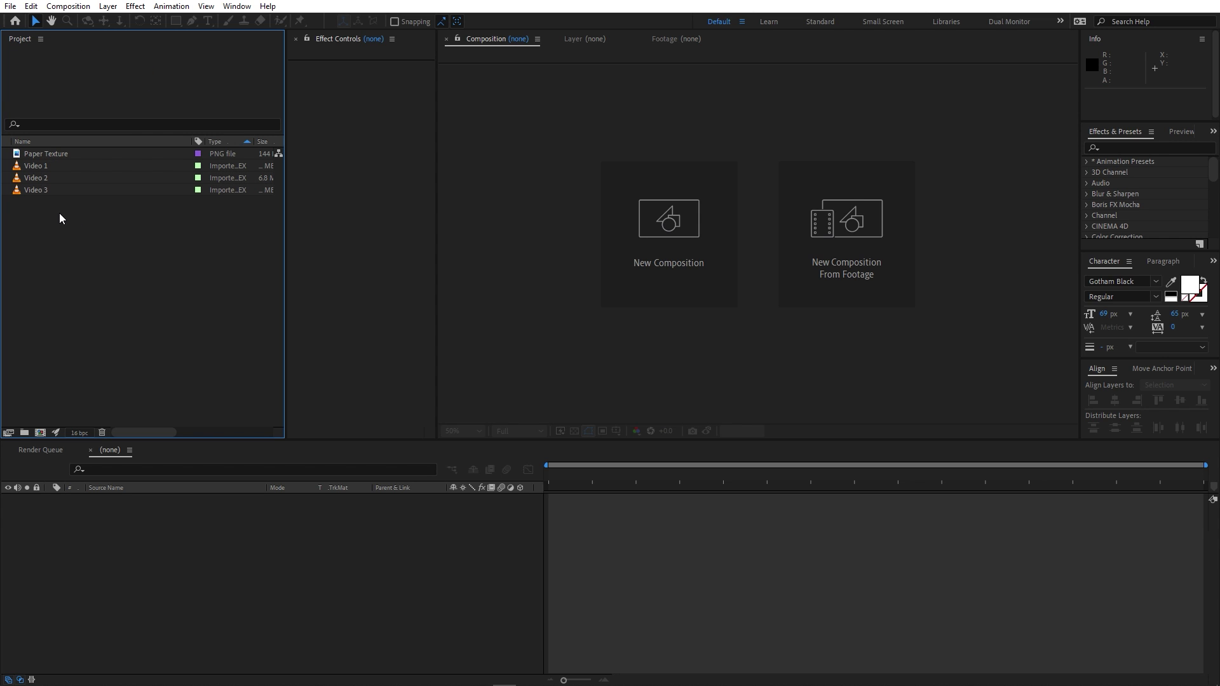
left_click(48, 154)
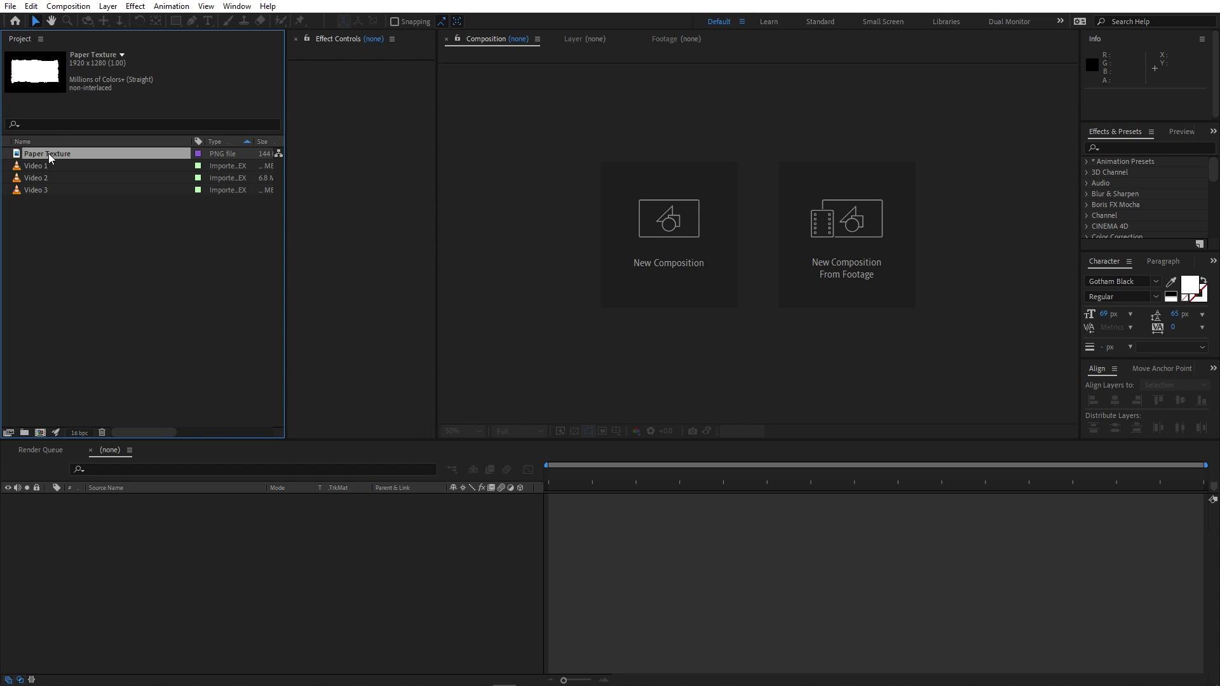
left_click(127, 300)
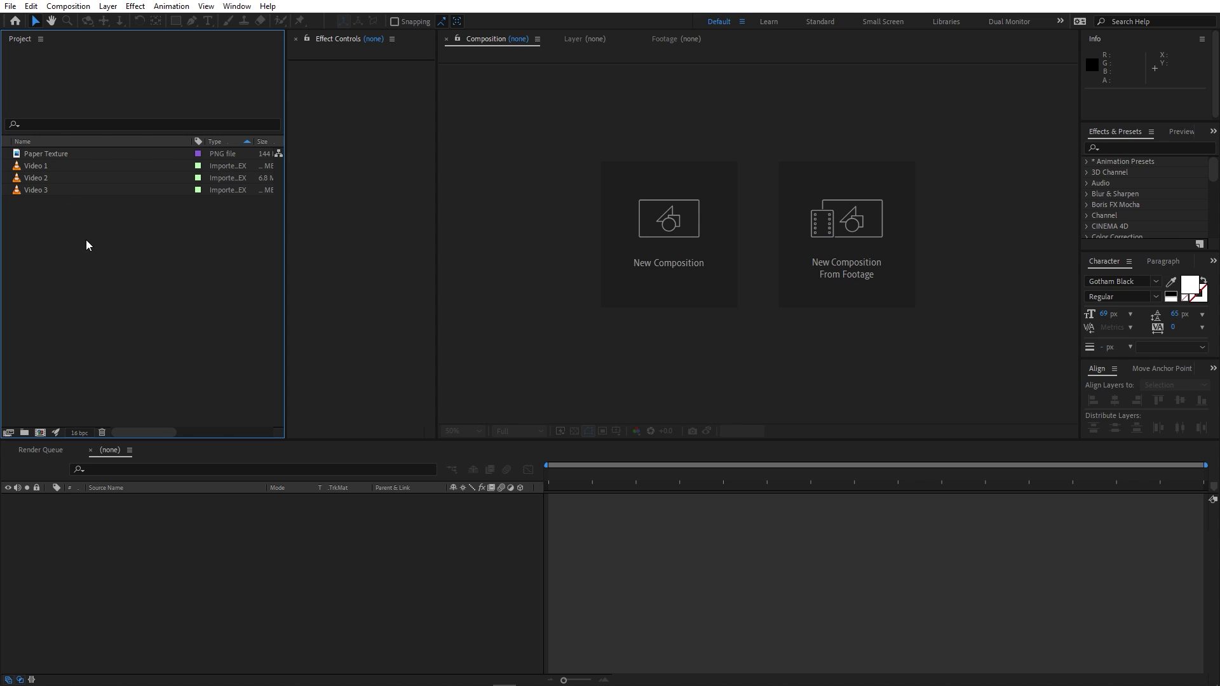
Step: Create a 1920 x 1080 composition named Main at 30 fps, lasting 10 seconds
left_click(68, 6)
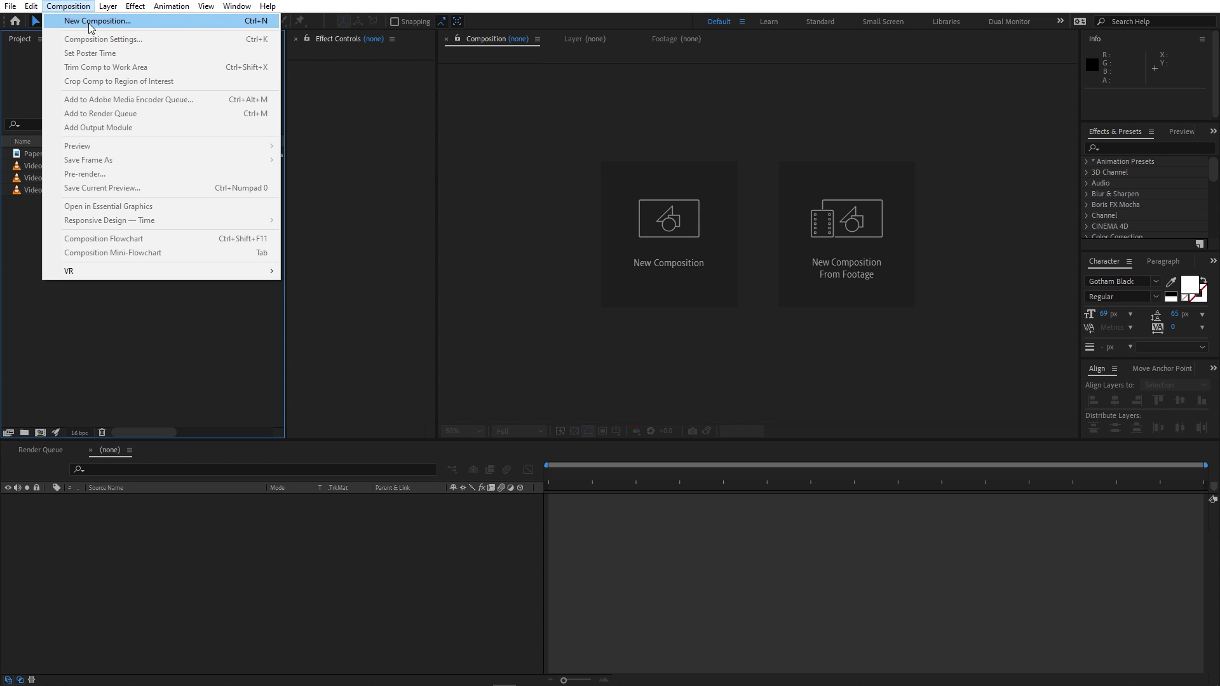
left_click(89, 23)
type("Main")
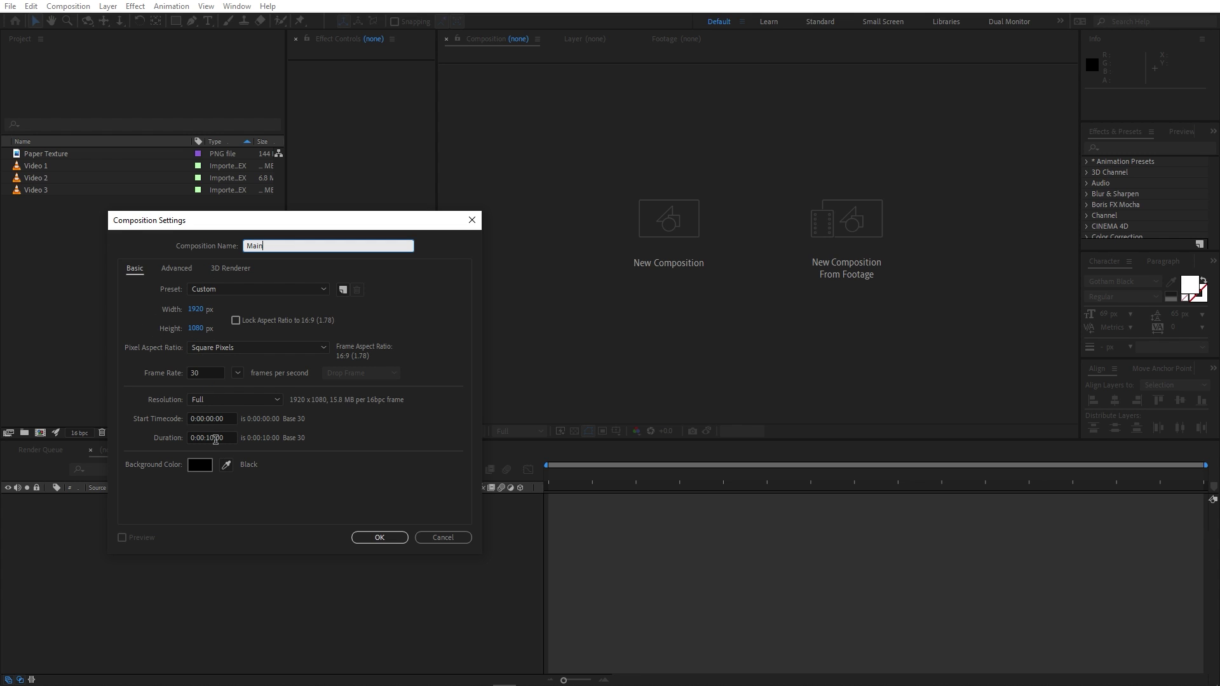
left_click(383, 536)
left_click(112, 307)
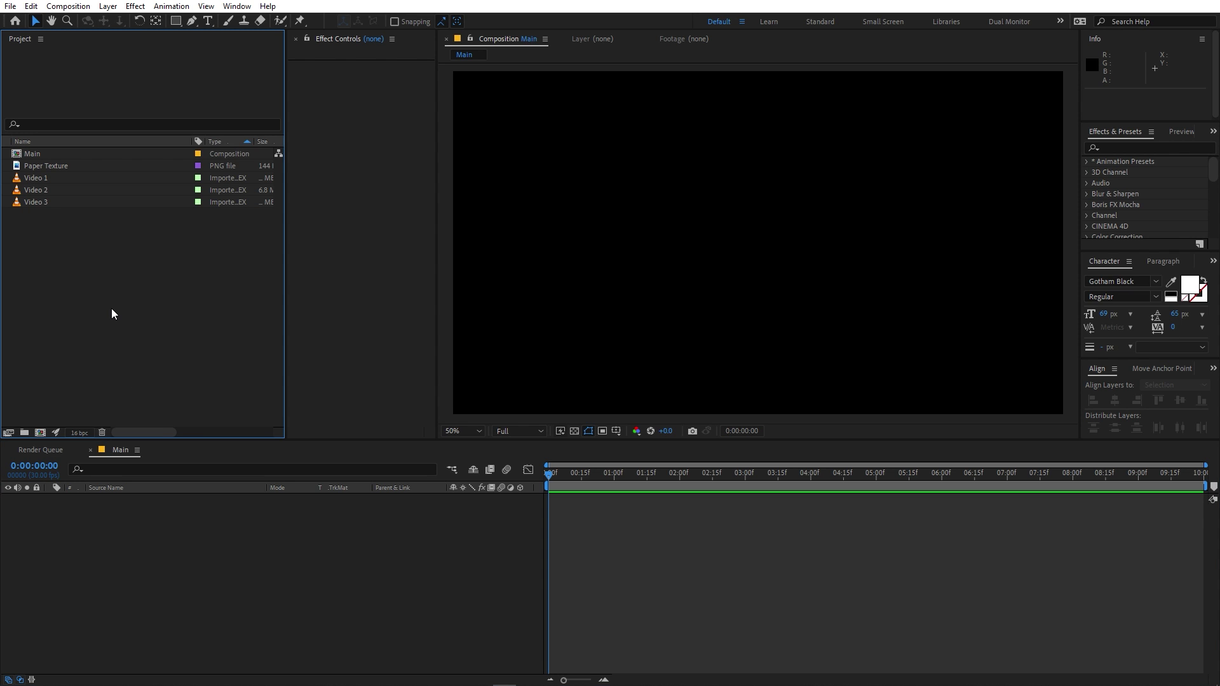
Step: Create a second 1920 x 1080 composition named Transition at 30 fps, lasting 10 seconds
left_click(70, 6)
left_click(89, 21)
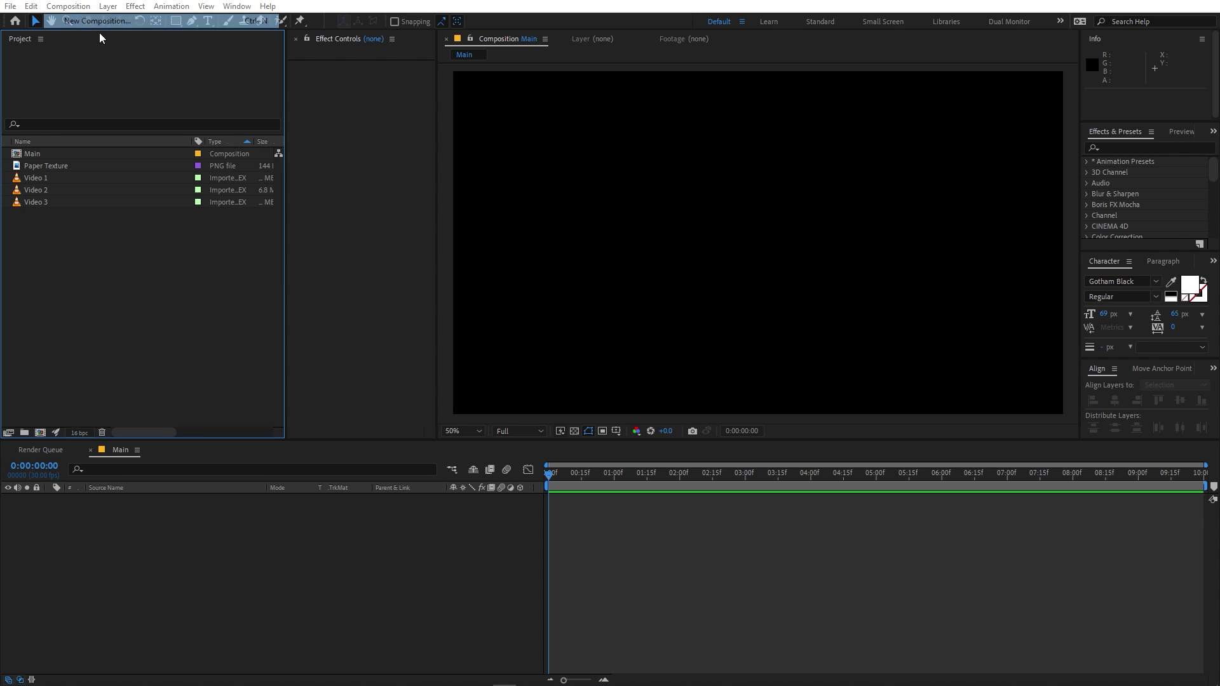
type("Transition")
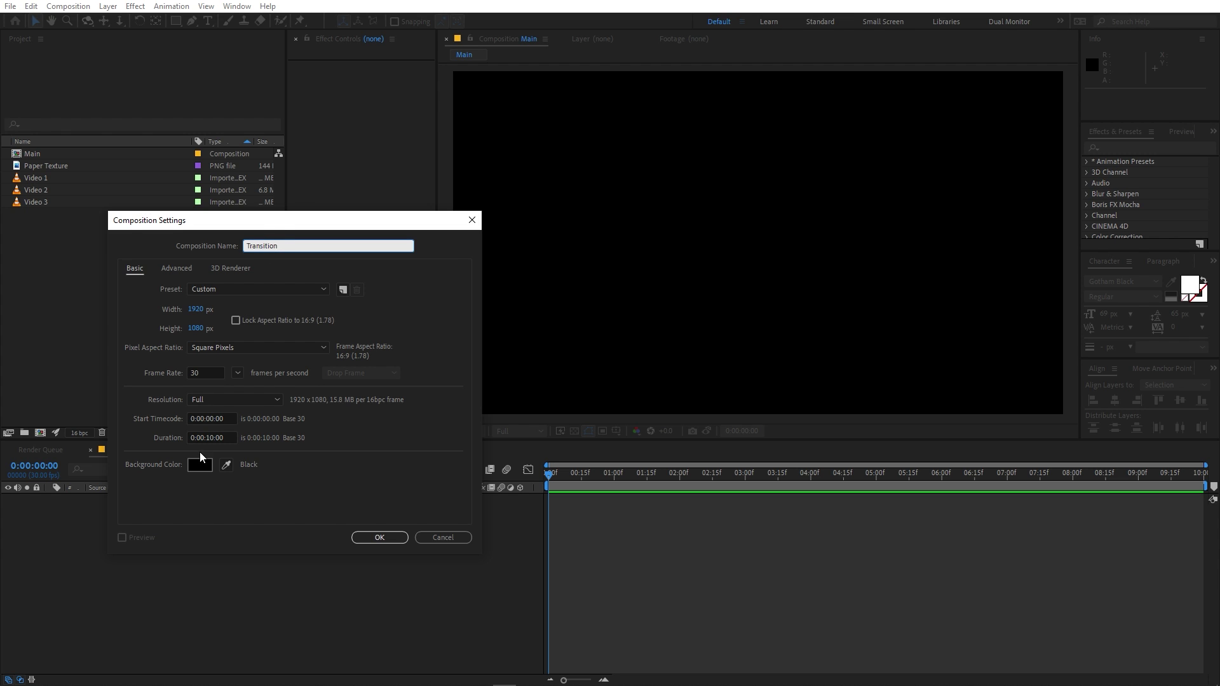
left_click(374, 536)
Step: Add Video 1 and Video 2 to the Main composition, with Video 2 on the upper layer
left_click(119, 451)
left_click_drag(58, 193, 238, 590)
scroll(715, 272, "down", 1)
scroll(716, 273, "up", 1)
left_click_drag(40, 201, 170, 494)
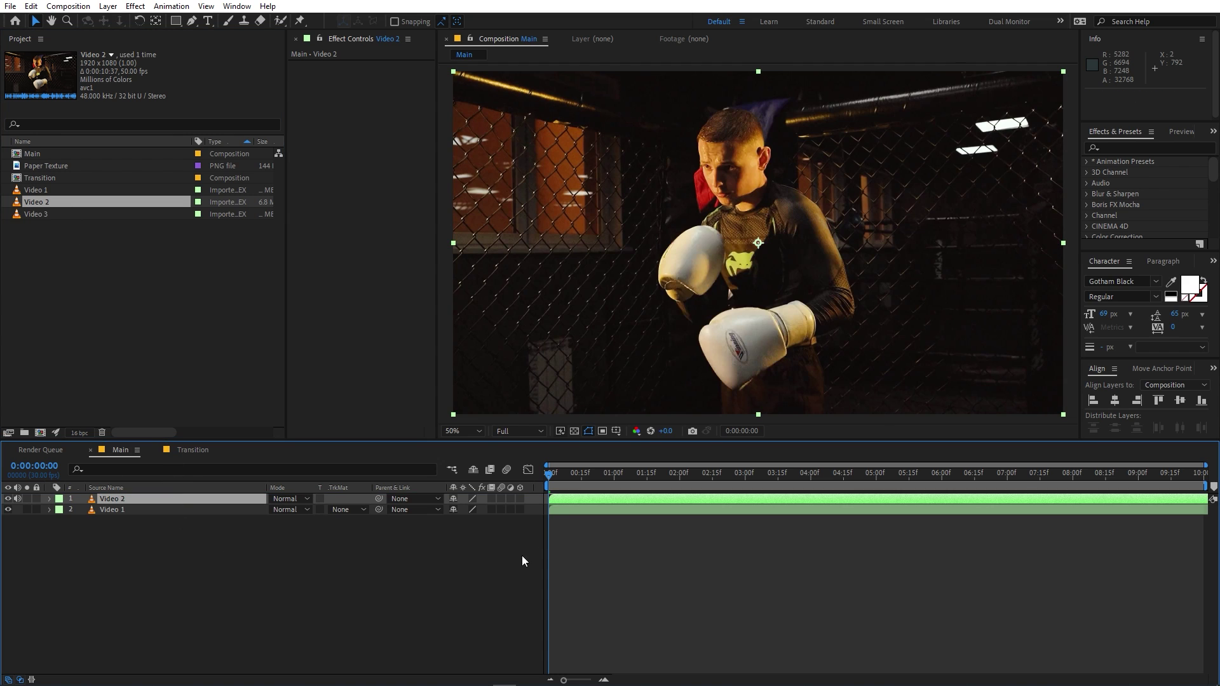
Step: Shift the Video 2 layer to start at about 1 second and scrub through the cut between the clips
left_click_drag(554, 503, 630, 505)
left_click_drag(554, 474, 696, 499)
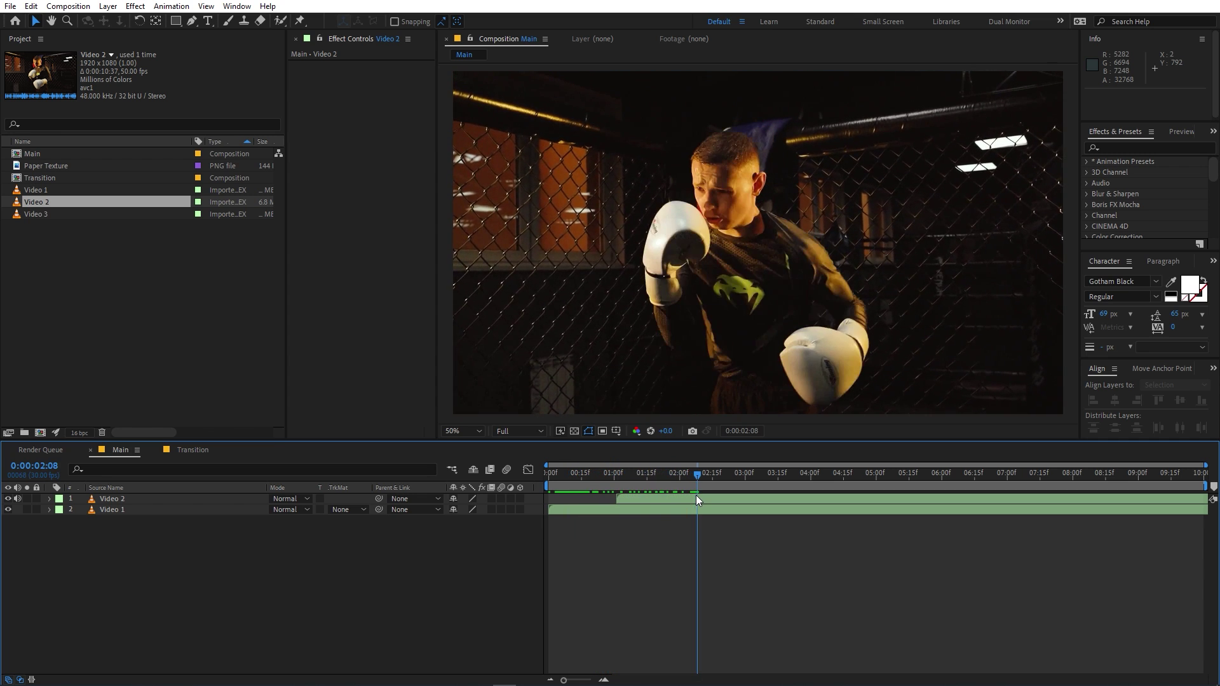
left_click(203, 380)
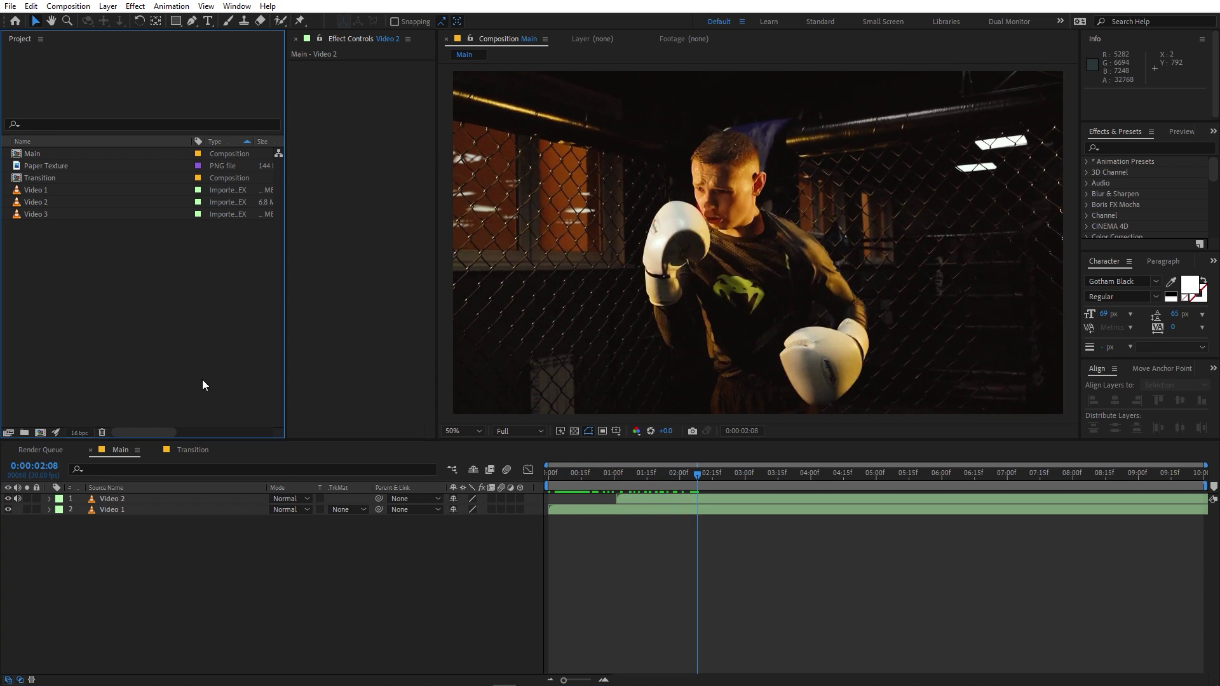
Step: Add Paper Texture to the Transition composition and scale it to 137.5%
left_click(192, 449)
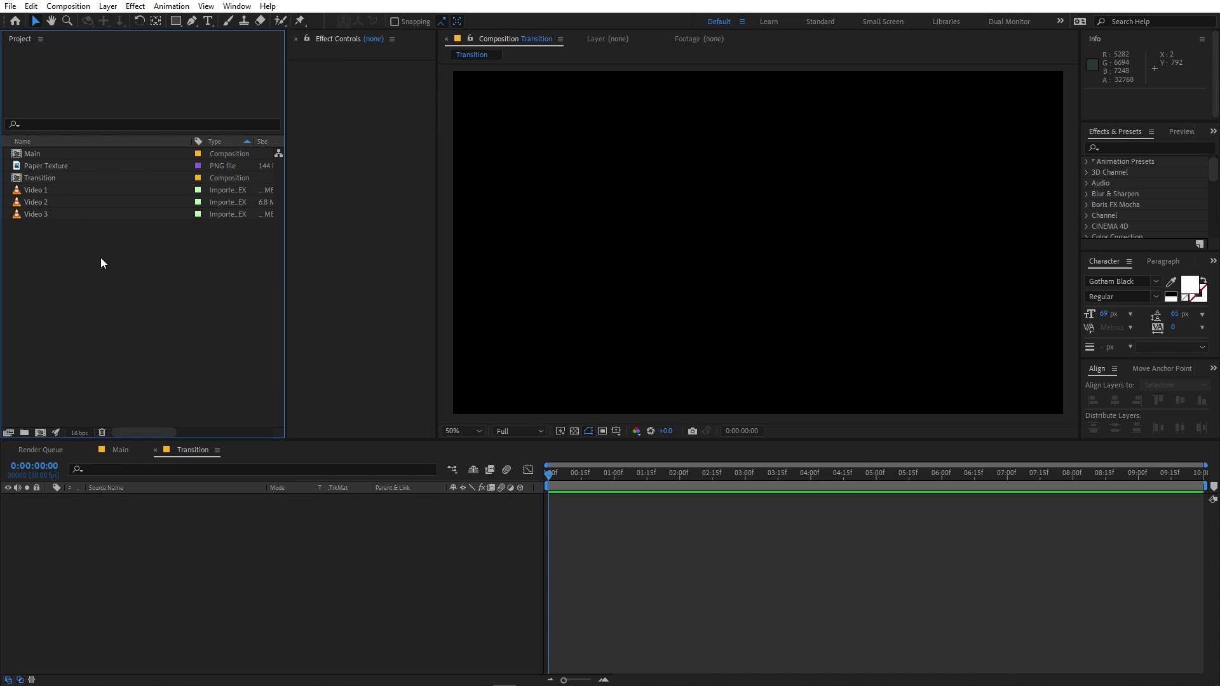
left_click(62, 166)
left_click_drag(44, 166, 176, 557)
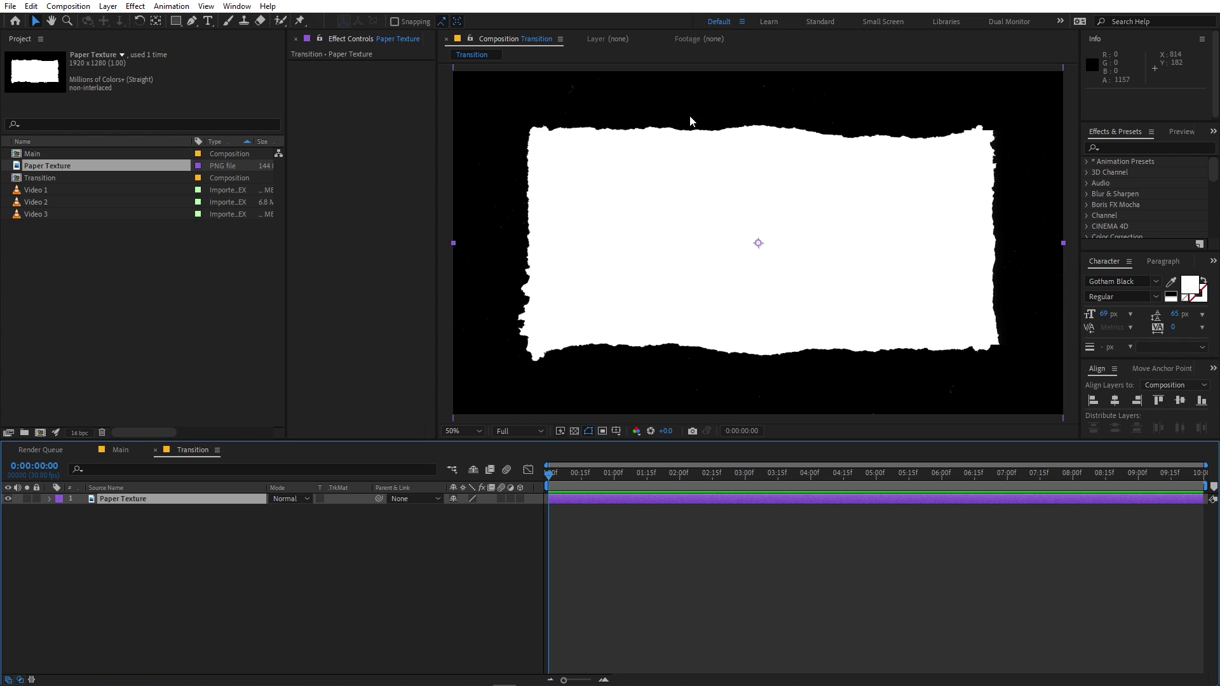
key("s")
left_click_drag(463, 516, 689, 495)
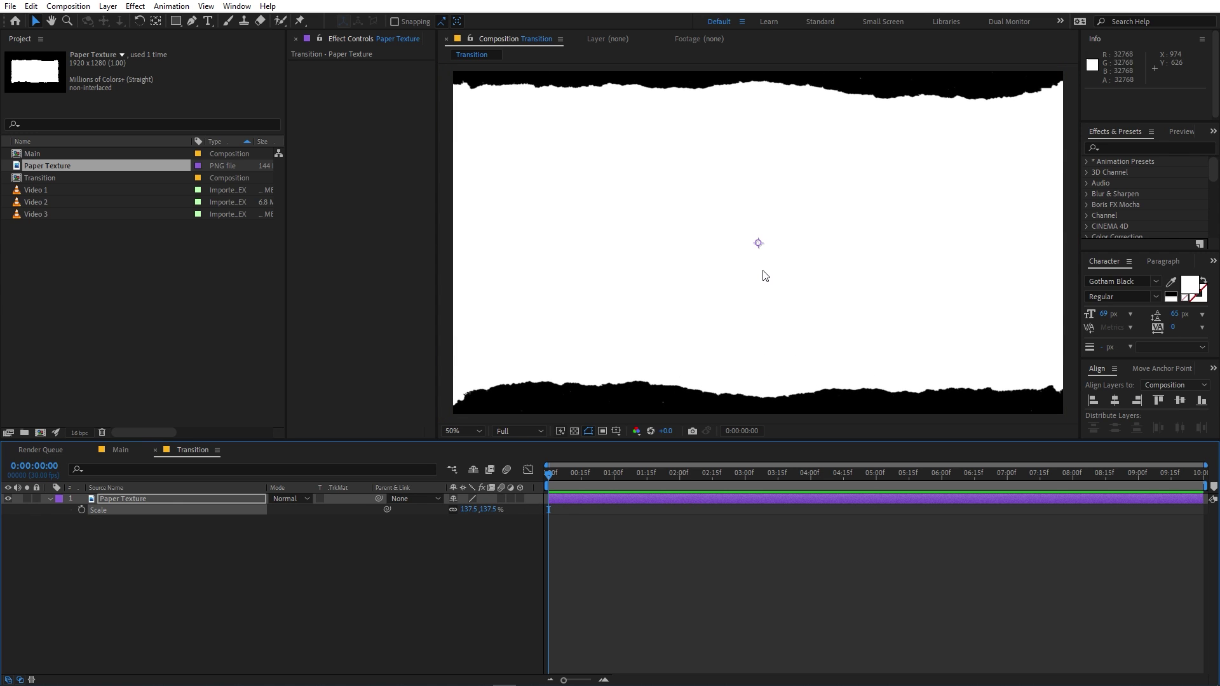
Step: Move the Paper Texture layer above the frame to position 960, -696 and keyframe its position at frame 0
scroll(765, 274, "down", 1)
left_click_drag(764, 283, 764, 277)
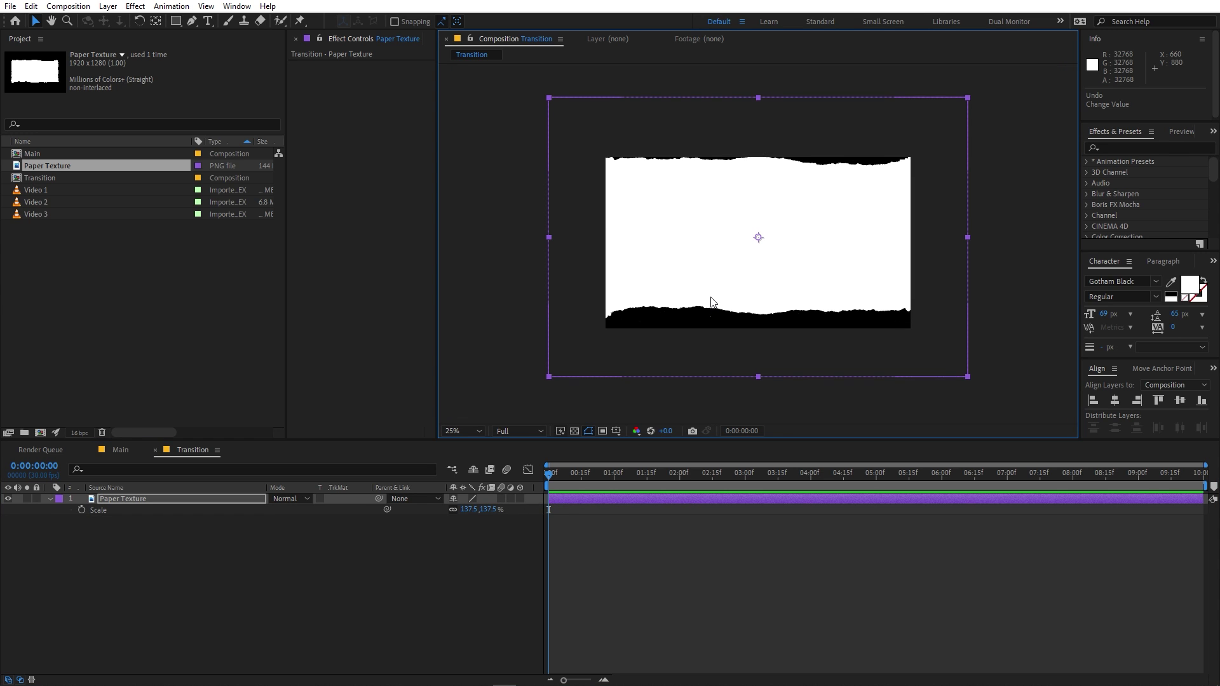
left_click_drag(752, 277, 731, 90)
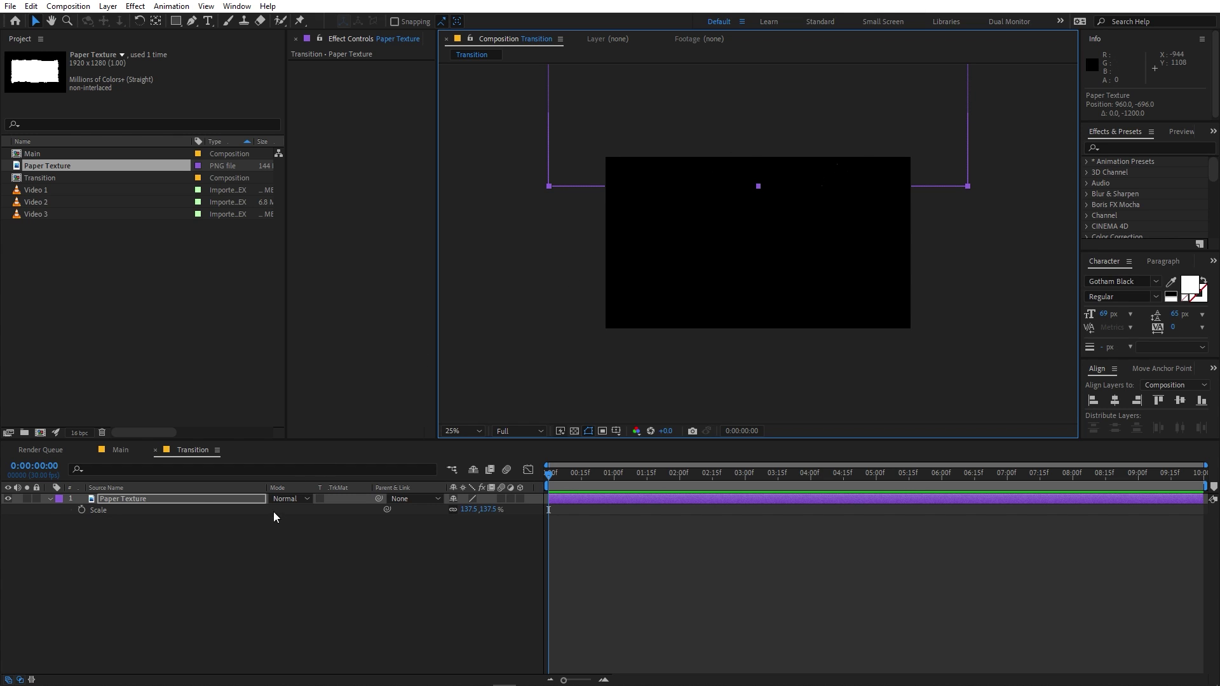
left_click(212, 501)
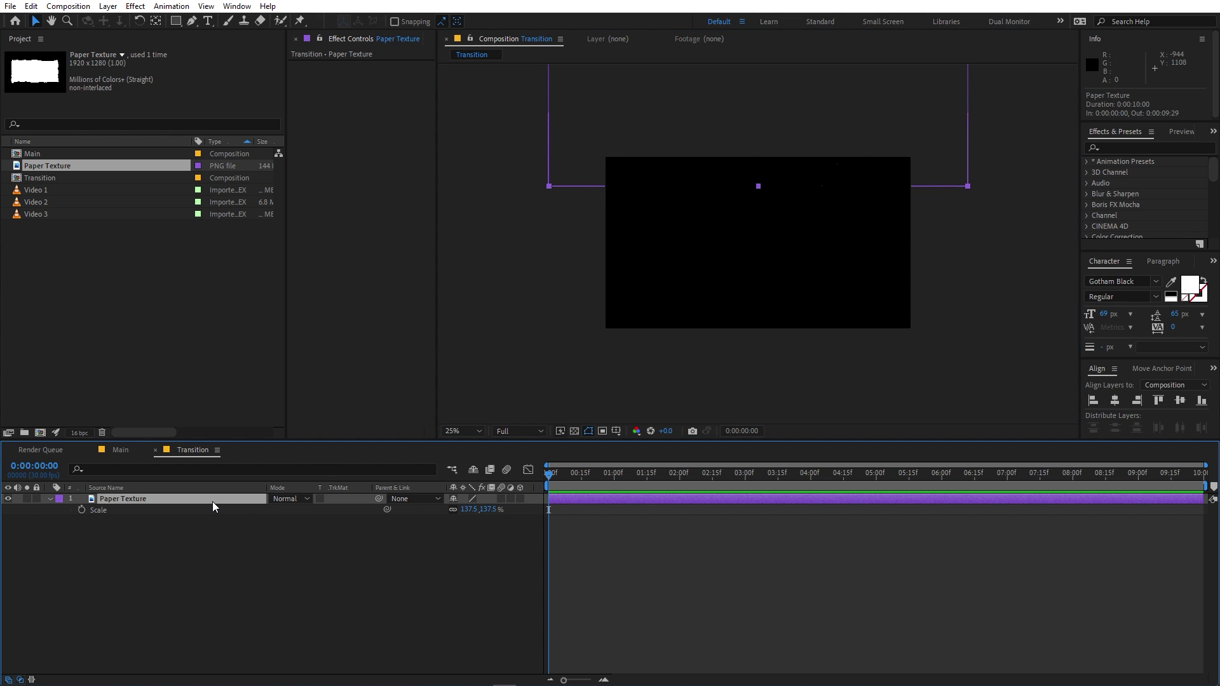
key("p")
left_click(81, 510)
key("period")
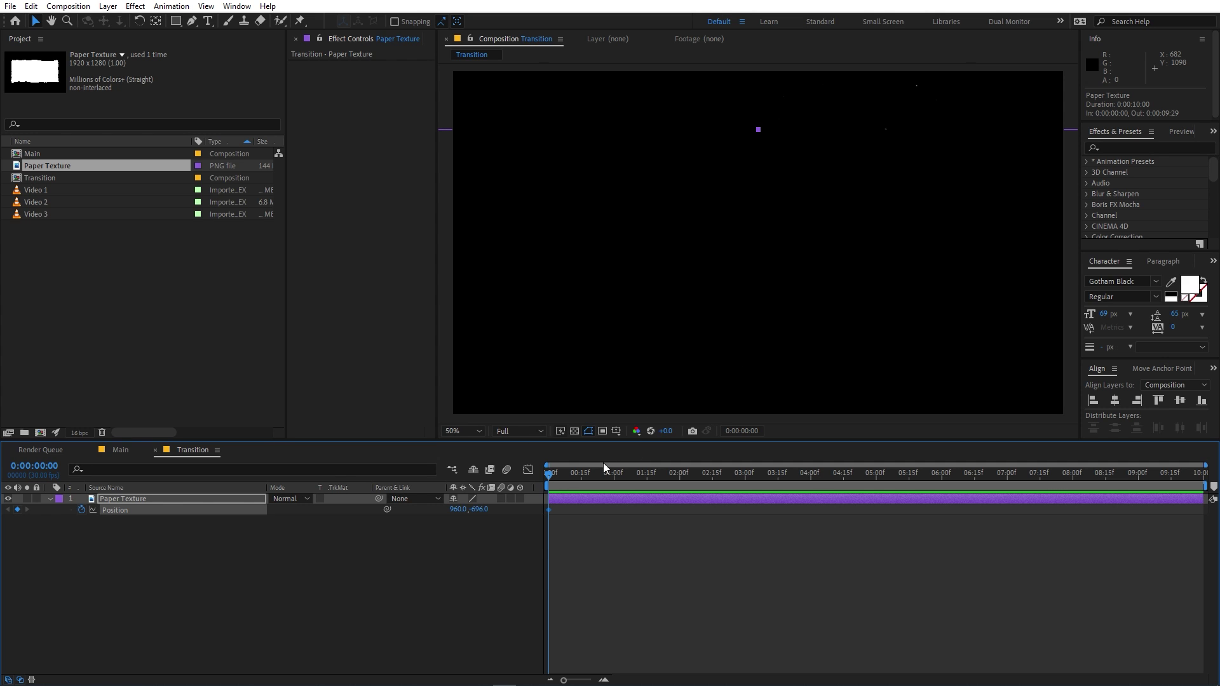
Step: Keyframe the paper moving down, with vertical position -317 at frame 5 and -56 at frame 10
left_click_drag(566, 681, 584, 682)
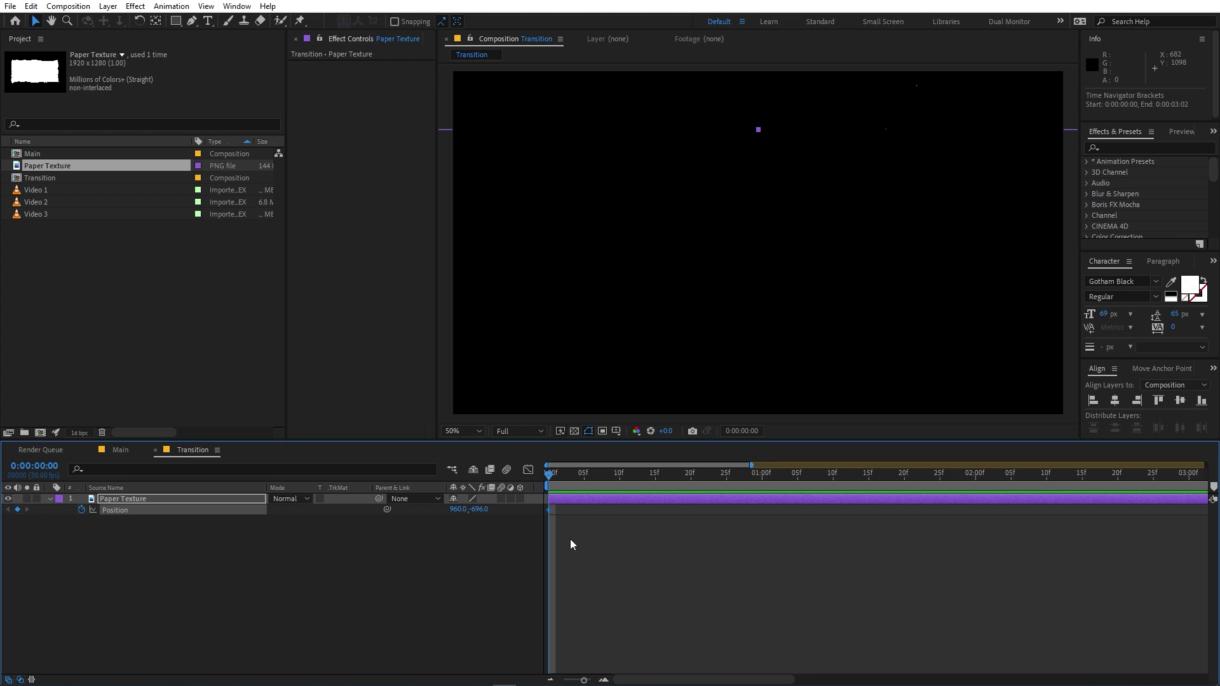
left_click(585, 477)
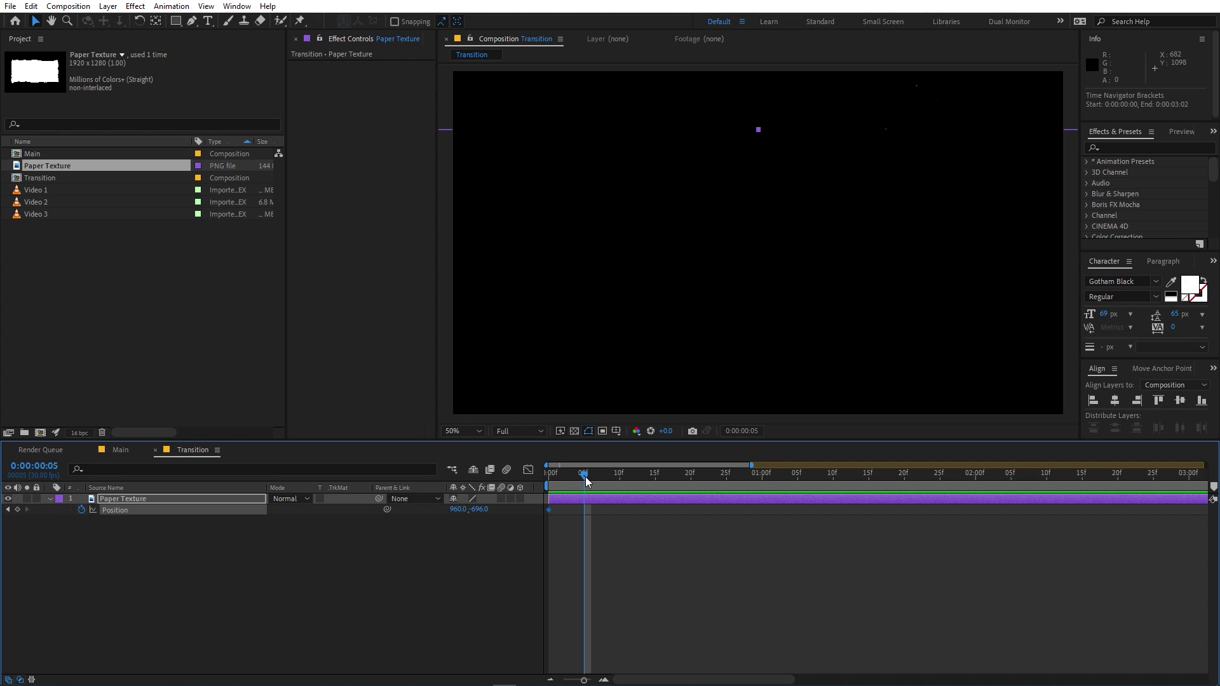
left_click_drag(478, 509, 681, 543)
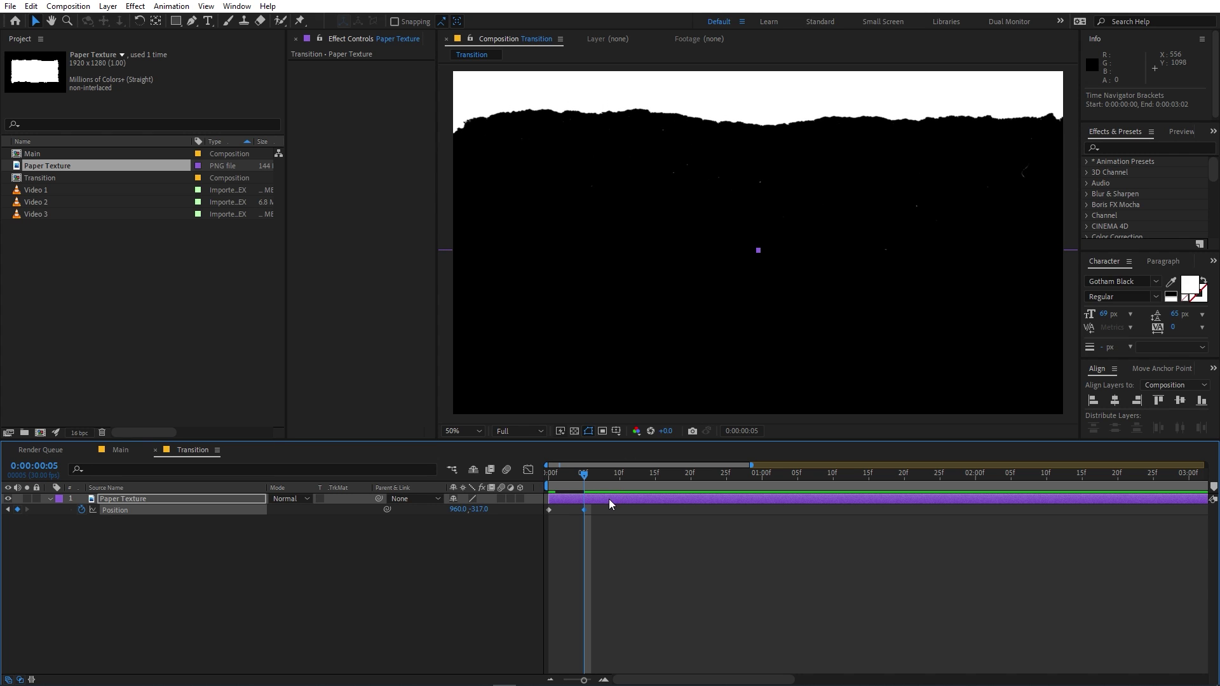
left_click_drag(585, 476, 620, 483)
left_click_drag(471, 510, 625, 520)
Step: Continue the paper's downward movement with vertical position keyframes of 326 at frame 15 and 683 at frame 20
scroll(643, 483, "right", 1)
scroll(643, 483, "right", 1)
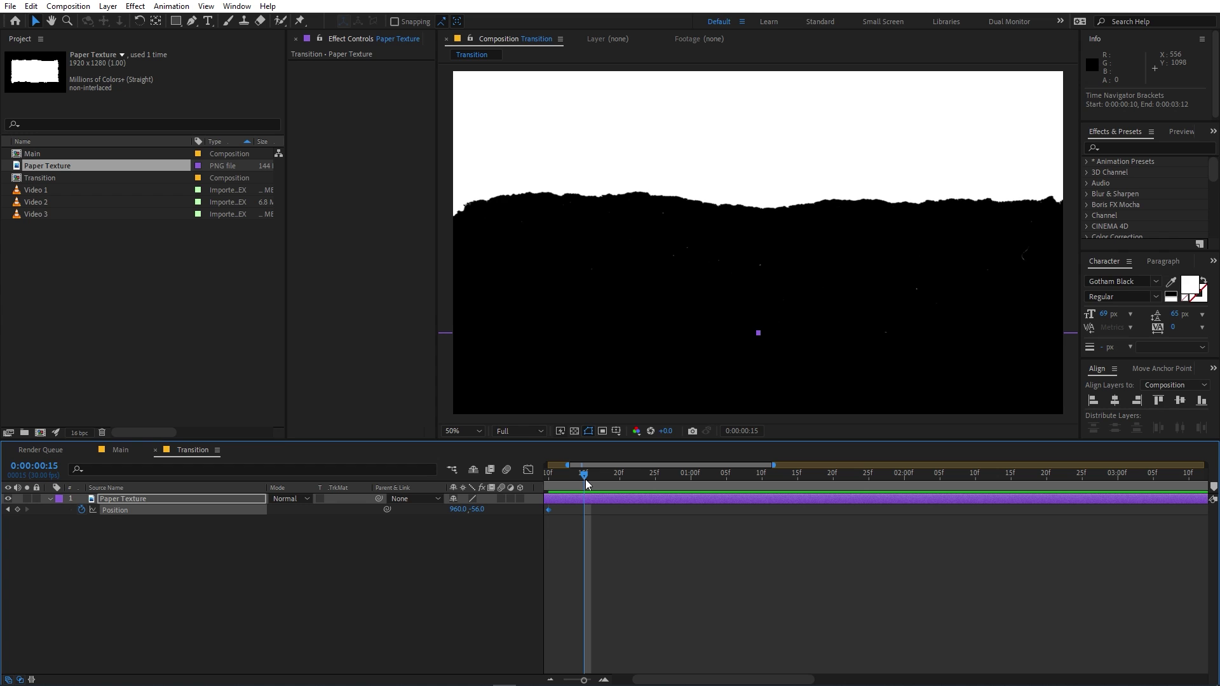
left_click_drag(491, 515, 687, 545)
left_click_drag(601, 477, 620, 479)
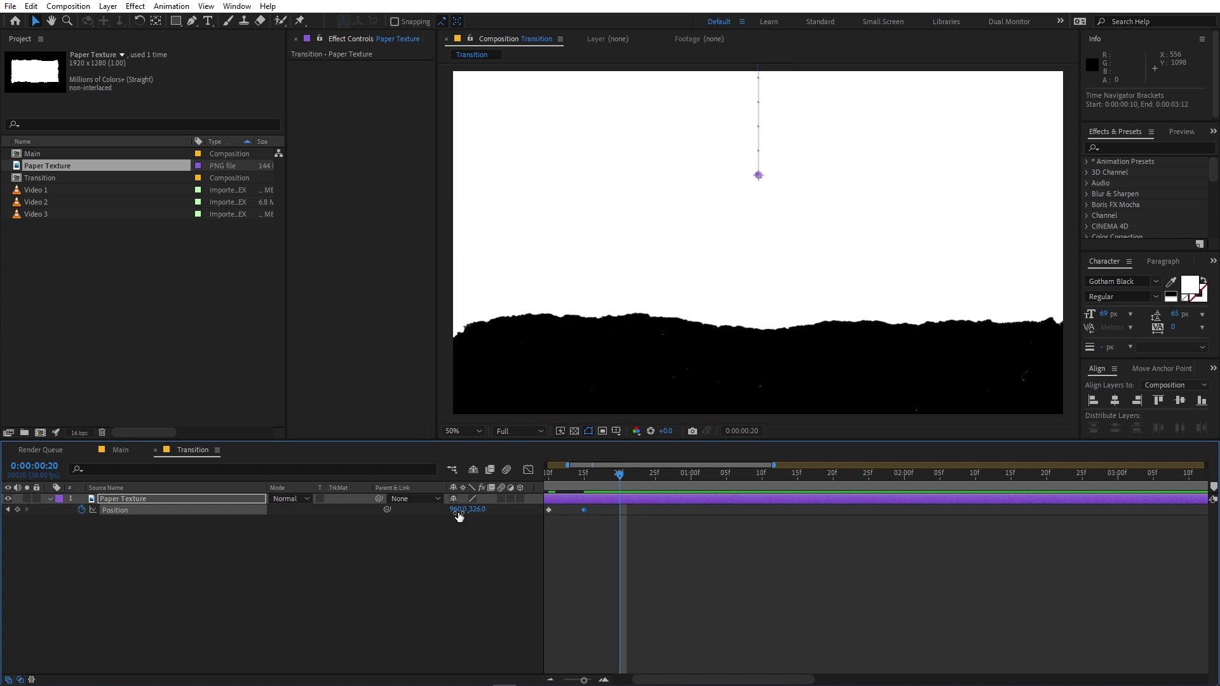
left_click_drag(473, 514, 669, 539)
left_click(667, 547)
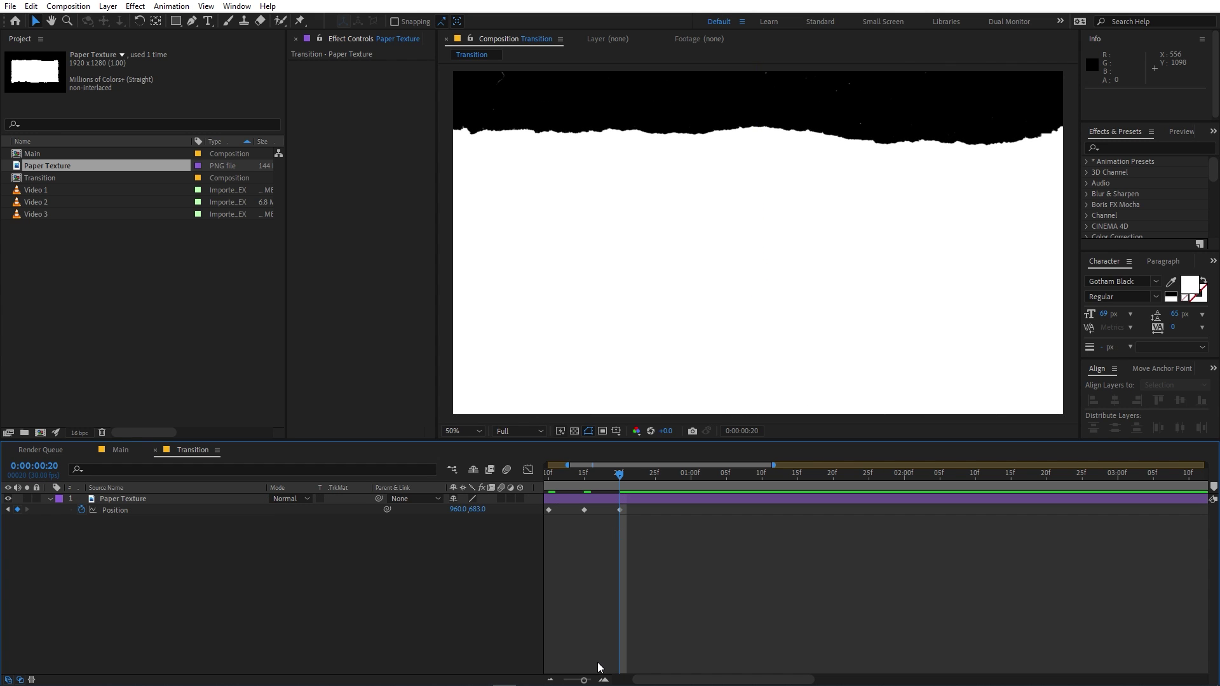
Step: Play back the paper's position animation from the first frame
left_click_drag(585, 680, 563, 679)
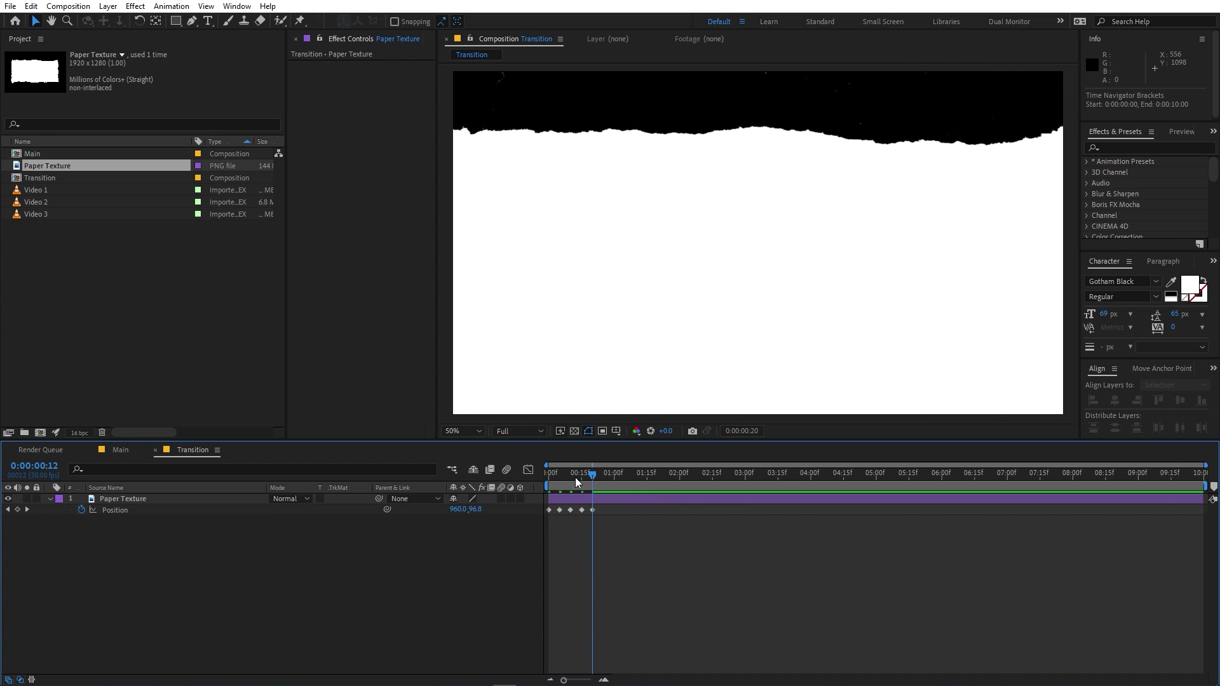
key("Home")
key("space")
left_click_drag(611, 475, 591, 482)
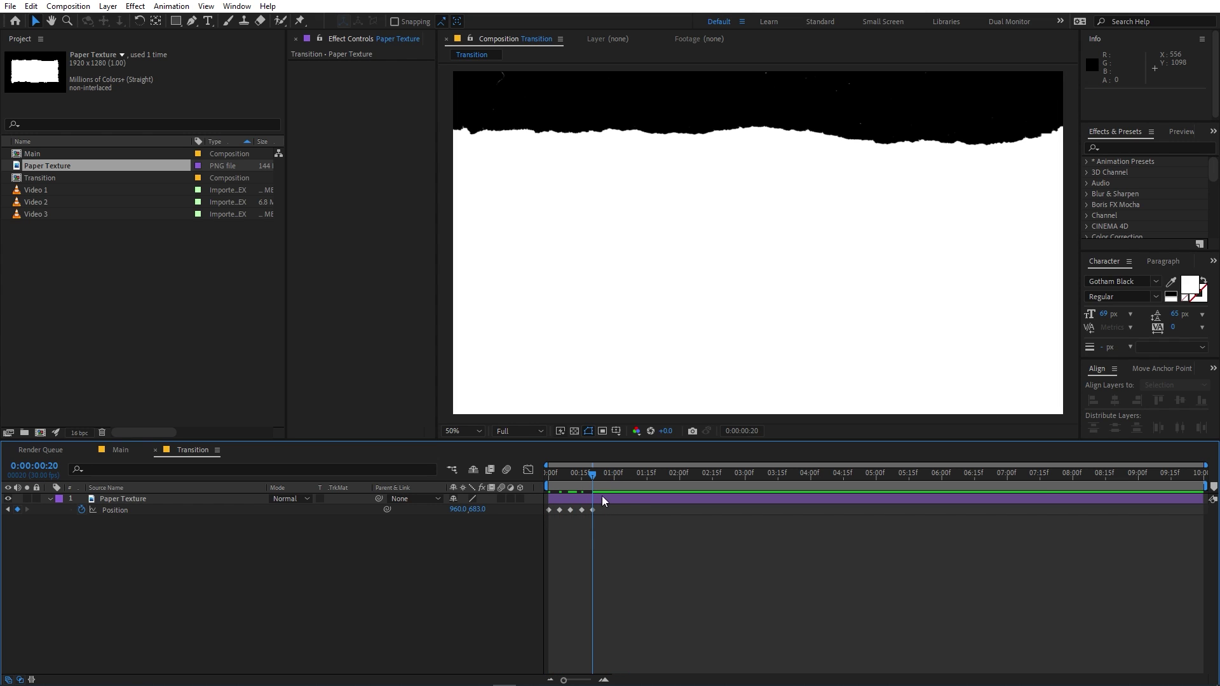
Step: Try stretching all five position keyframes proportionally to end just before 1 second, and preview the slower movement
left_click_drag(614, 526, 531, 505)
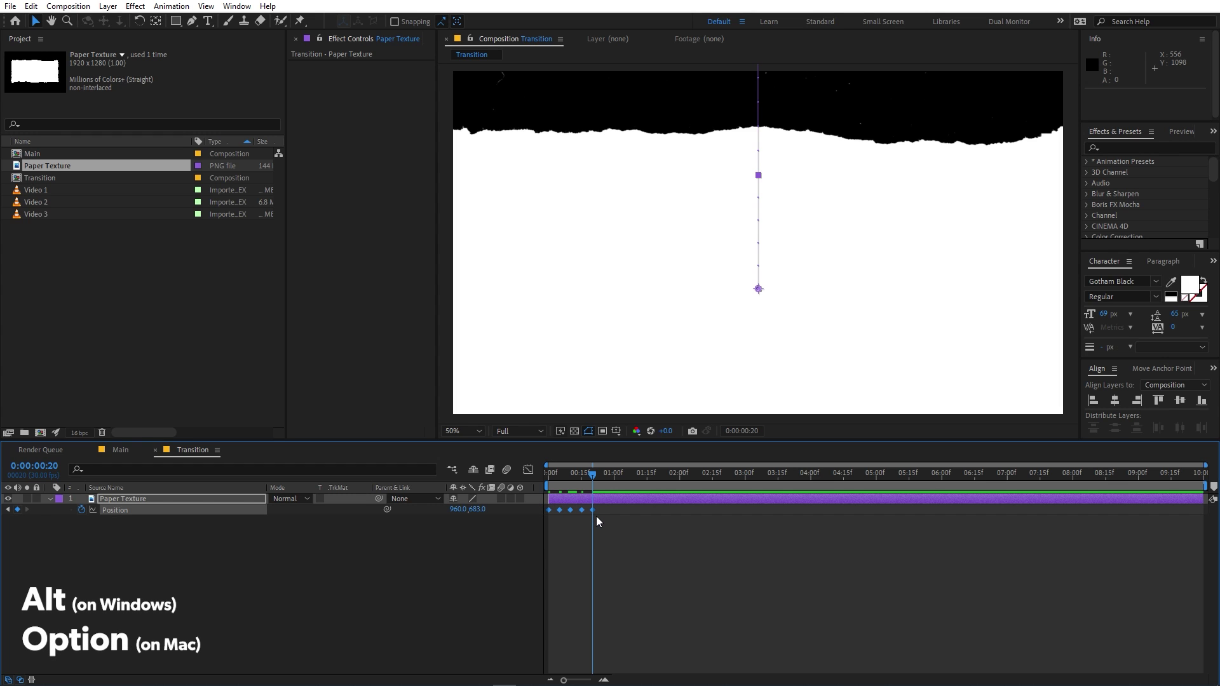
left_click_drag(593, 509, 611, 509)
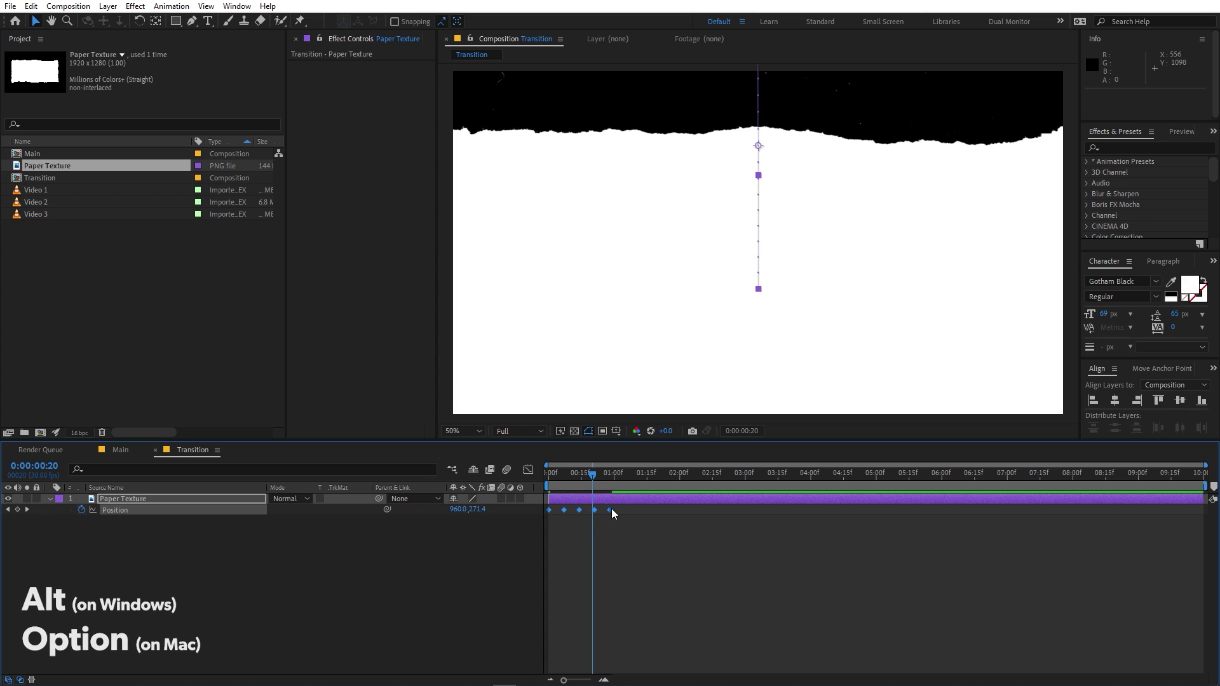
key("Home")
key("ctrl+z")
key("space")
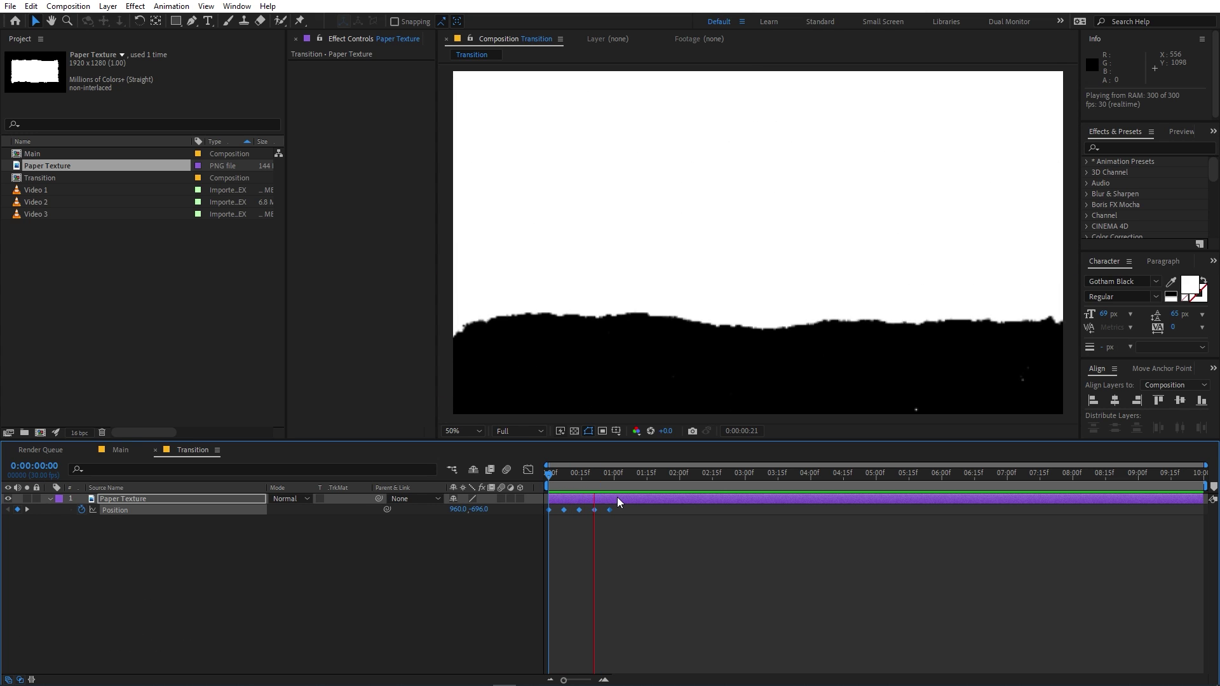
key("space")
left_click_drag(565, 680, 588, 680)
left_click(675, 629)
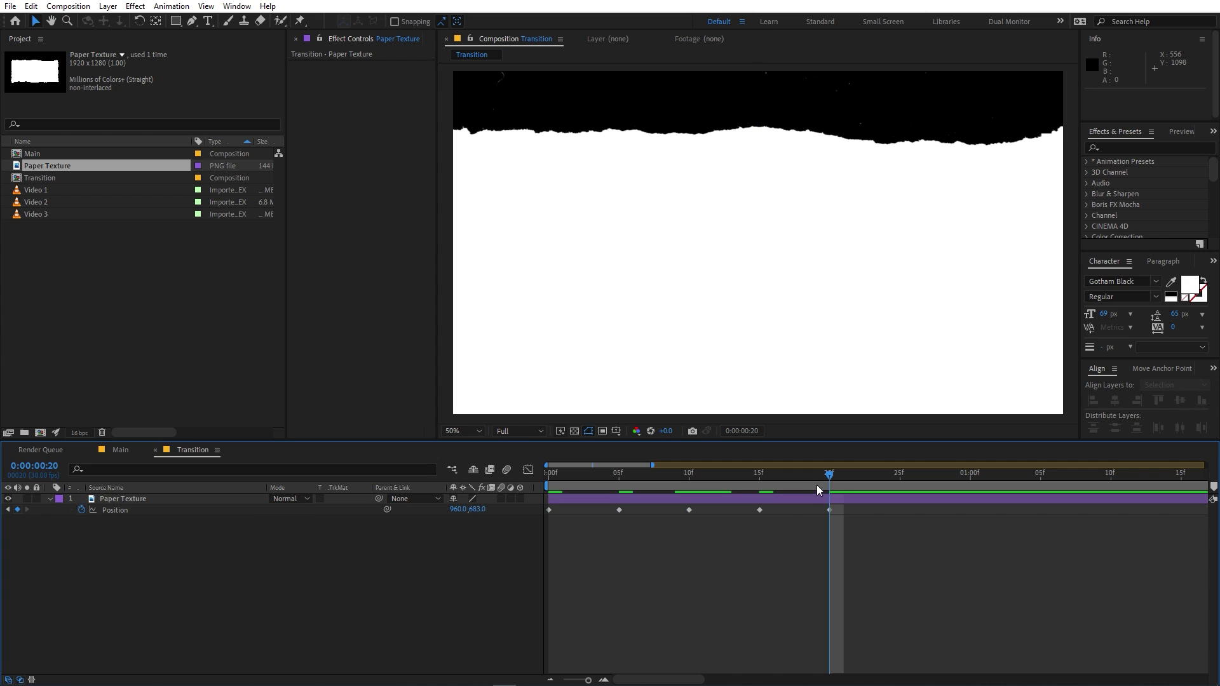
Step: Try adding extra position keyframes for the paper at frames 18 and 12, and undo both
left_click_drag(816, 485, 801, 480)
left_click_drag(763, 311, 762, 288)
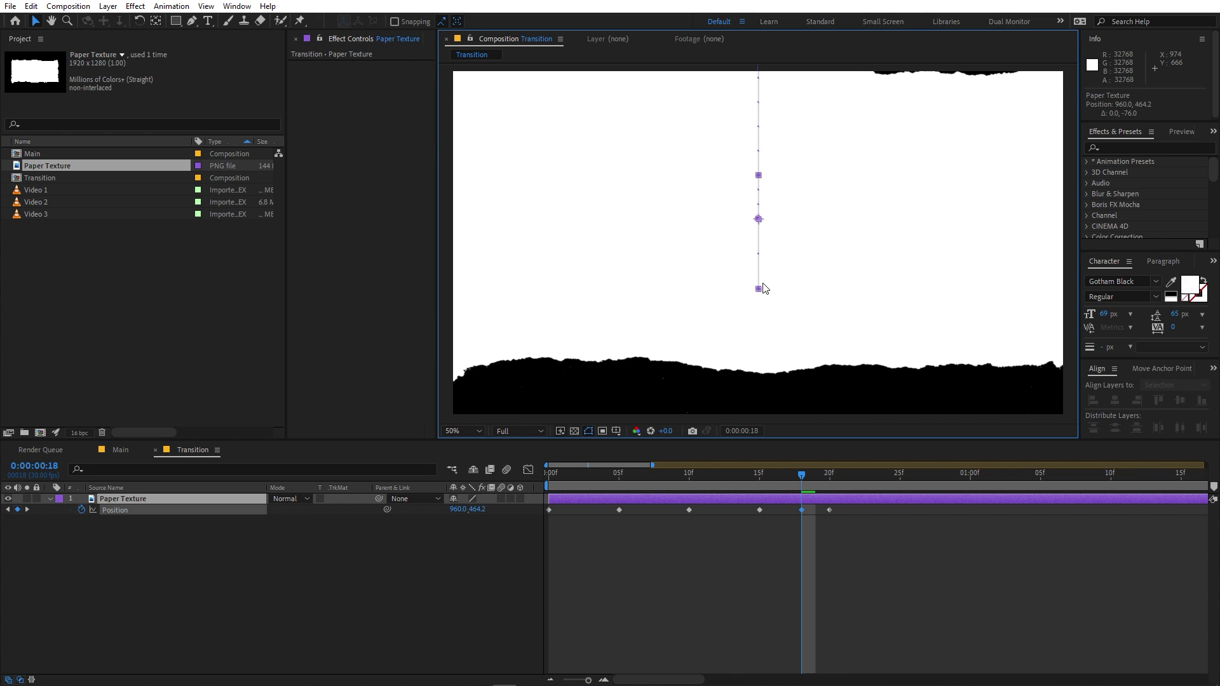
left_click(714, 478)
left_click_drag(709, 367, 714, 325)
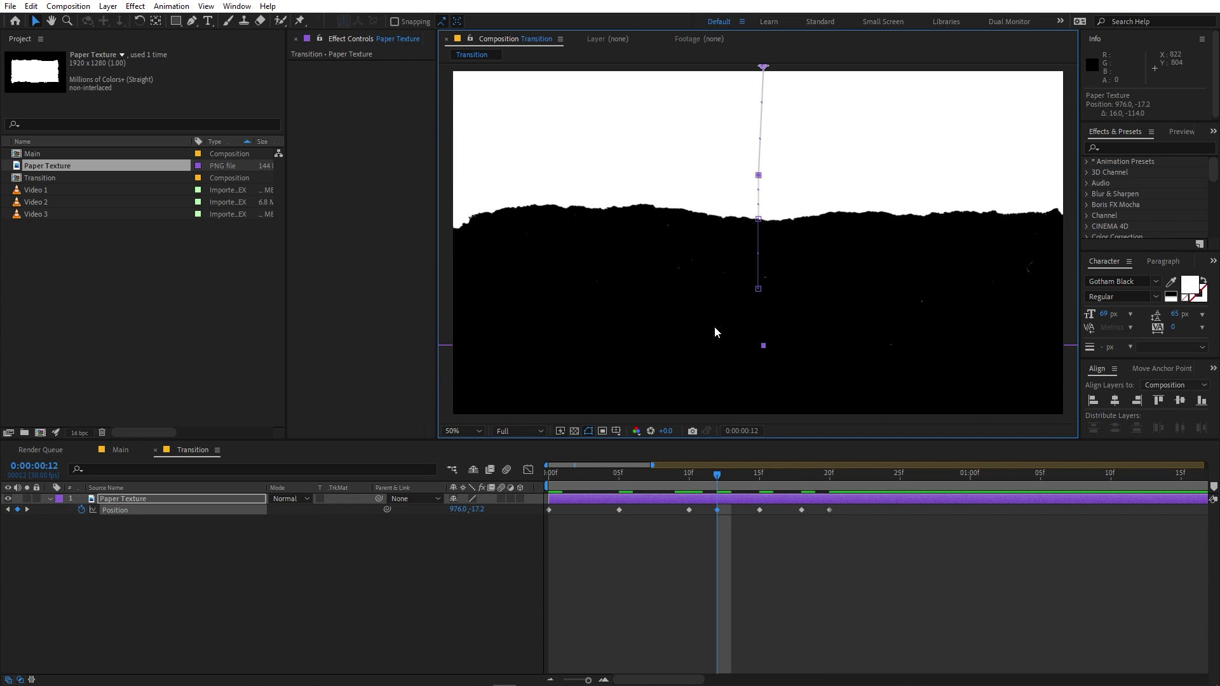
key("ctrl+z")
key("ctrl+z")
Step: At frame 20, add a white 1920 × 1080 px solid to the Transition composition
key("minus")
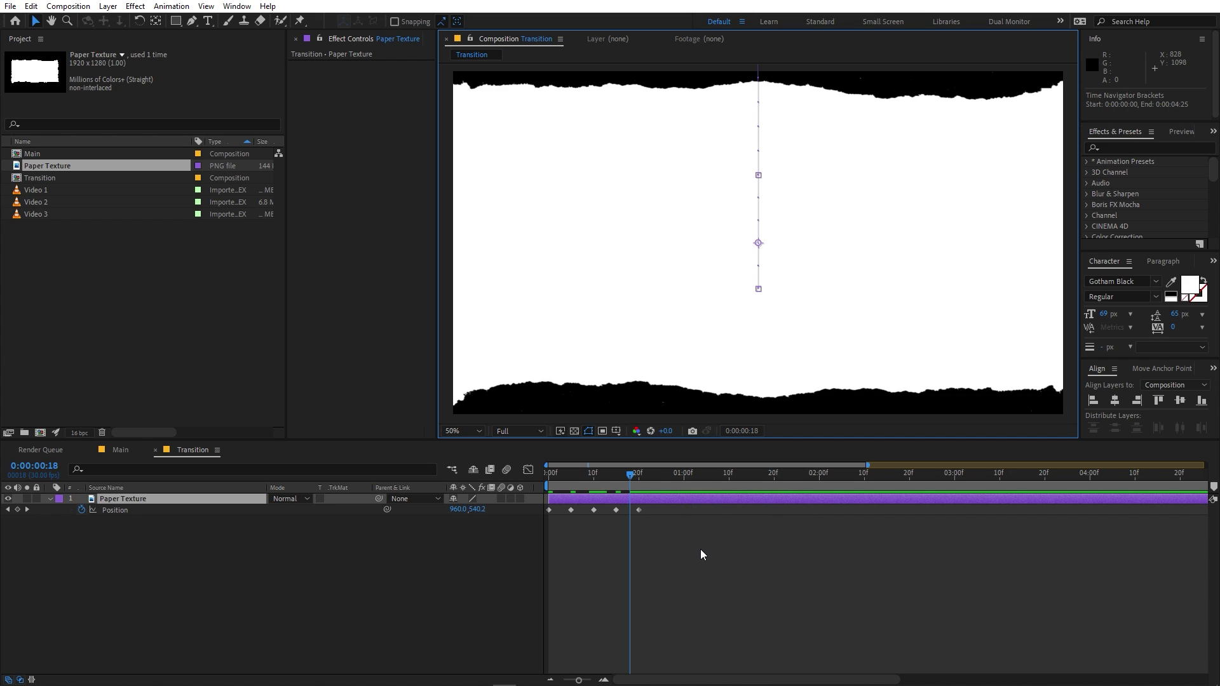
left_click(702, 554)
left_click(638, 480)
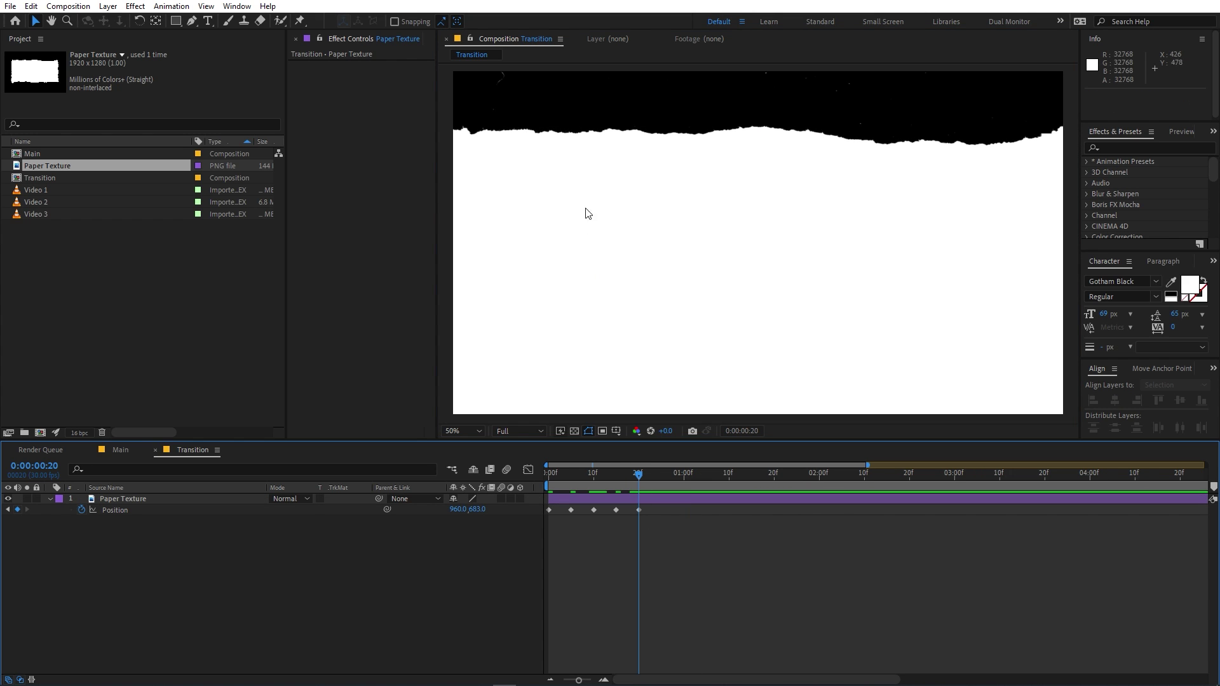
scroll(733, 112, "down", 1)
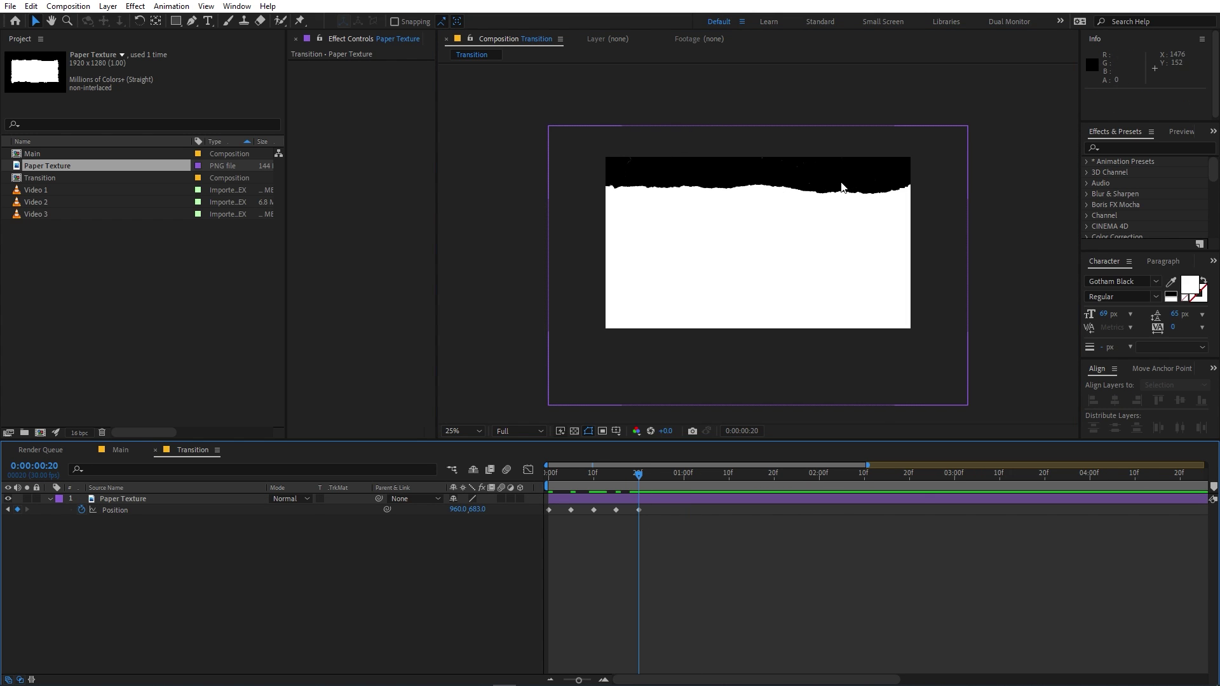
scroll(615, 296, "up", 1)
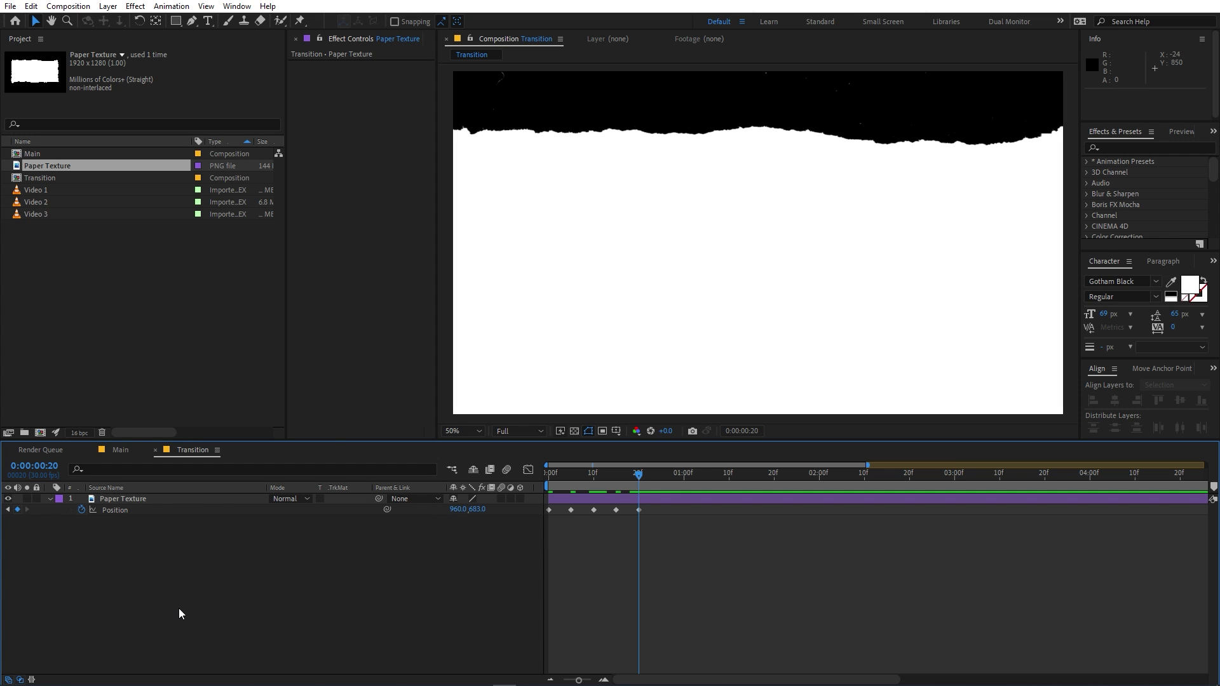
right_click(181, 449)
mouse_move(254, 456)
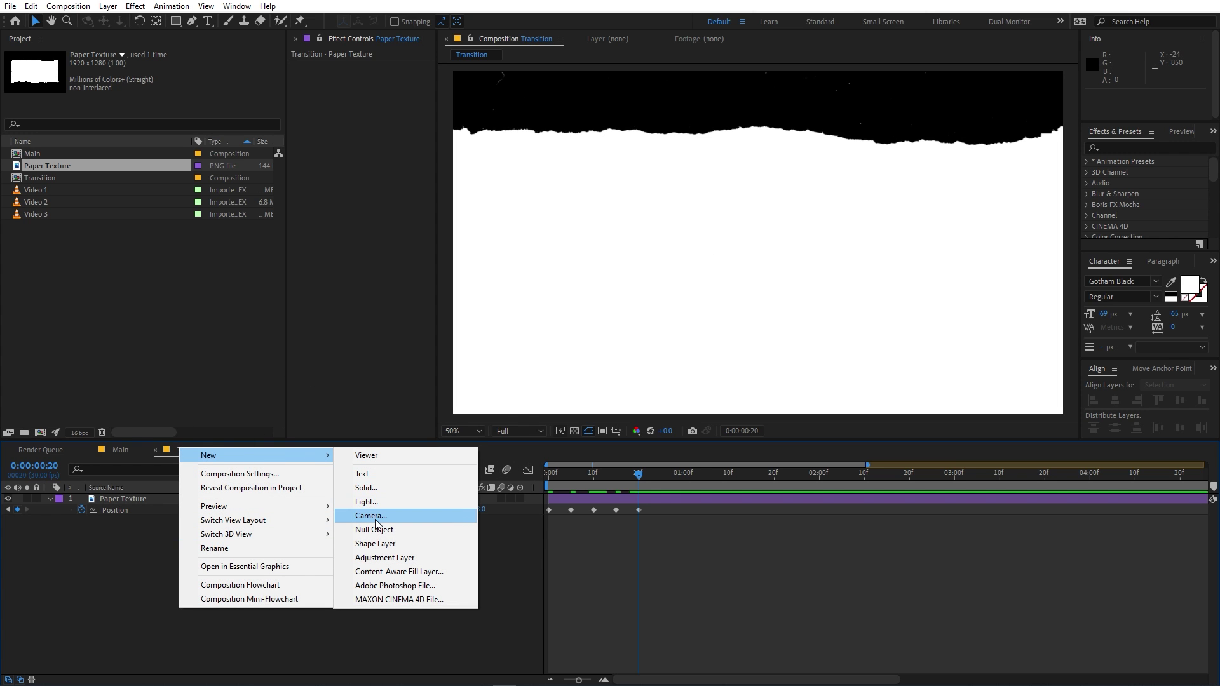
left_click(376, 488)
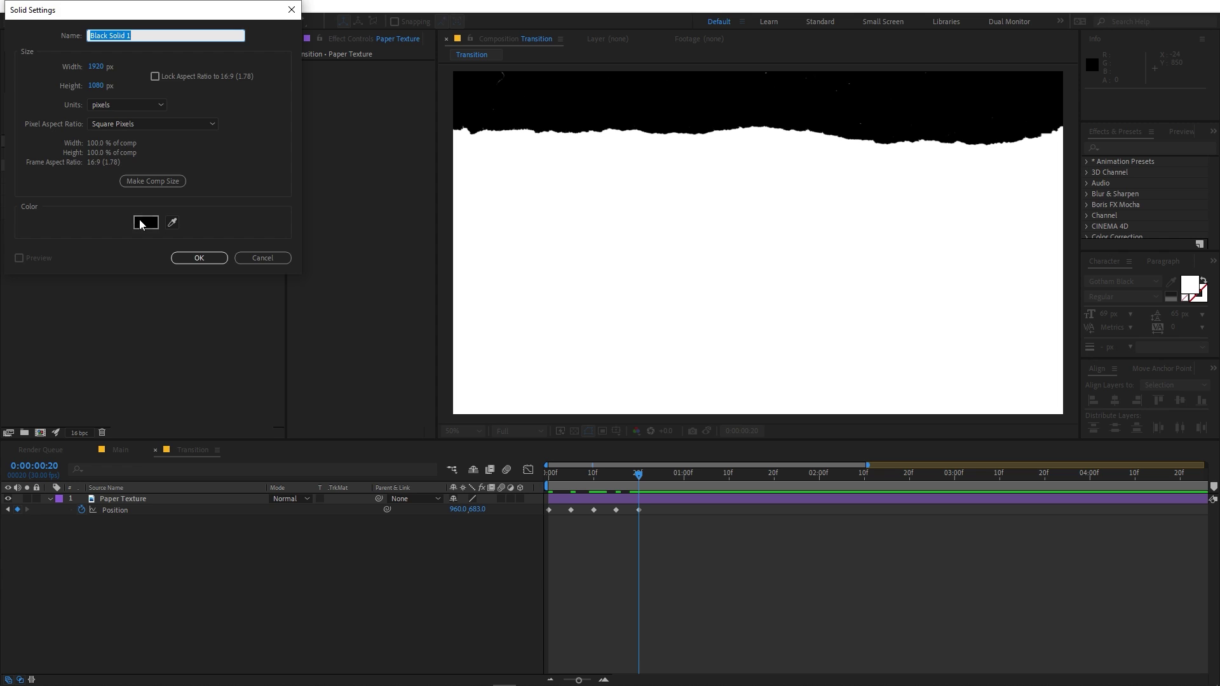
left_click(146, 223)
left_click(121, 286)
left_click(409, 290)
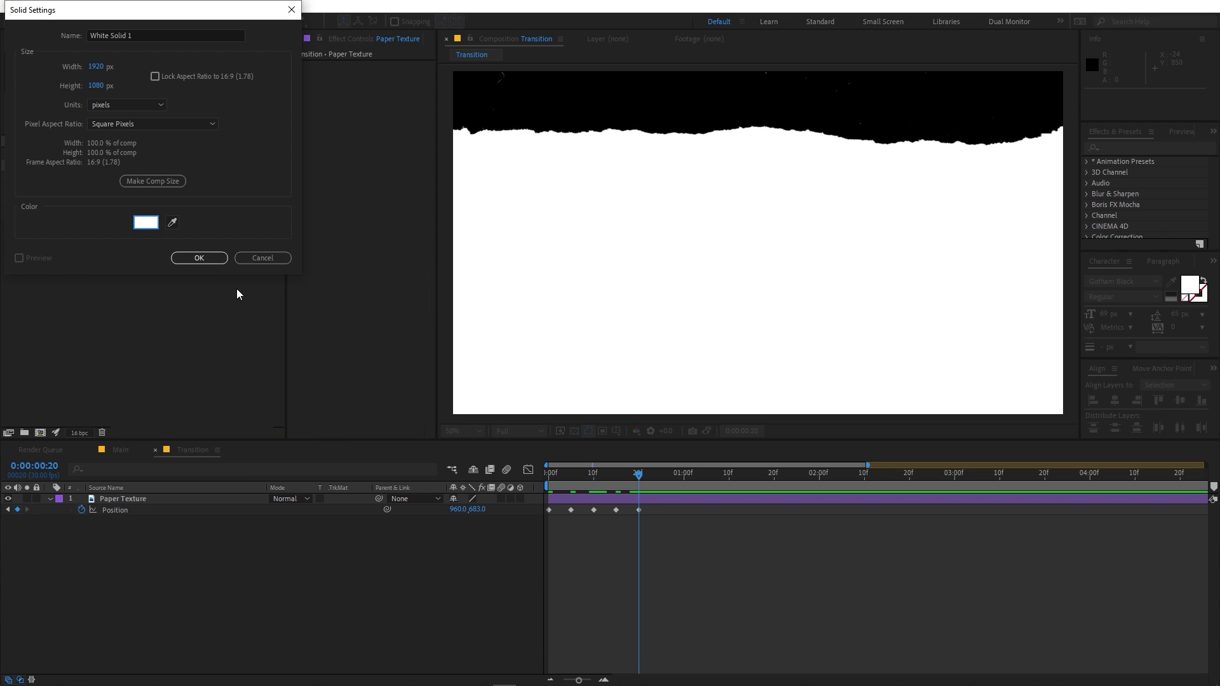
left_click(199, 258)
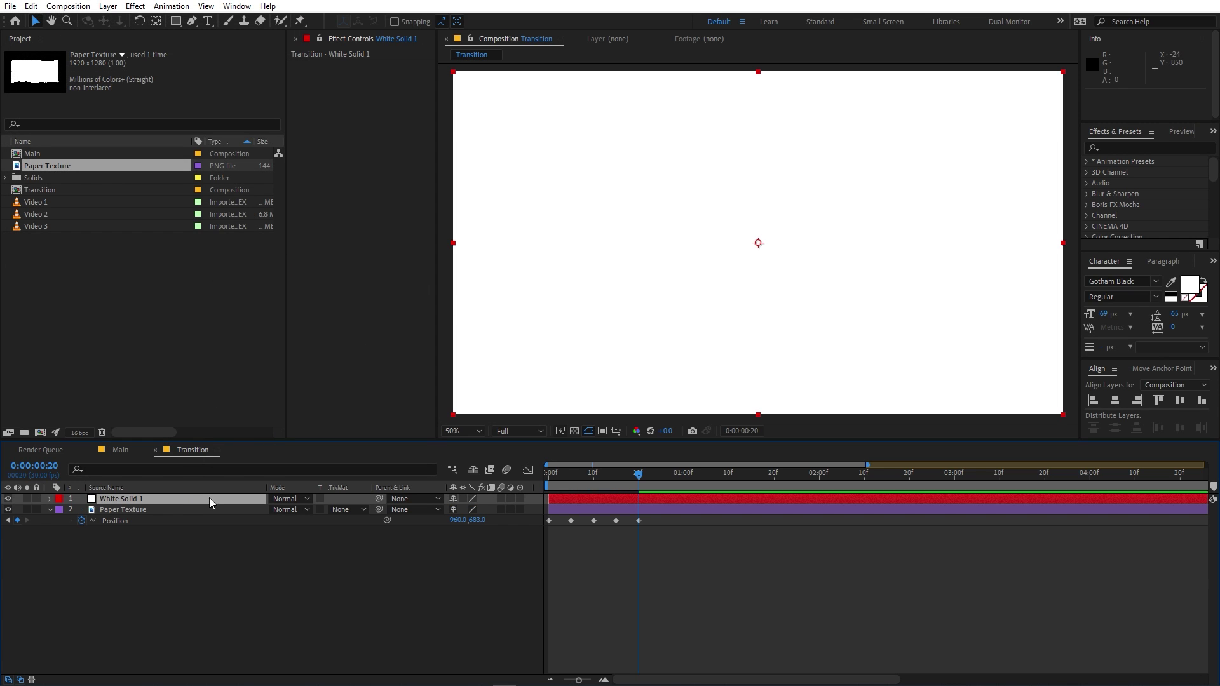
Step: Move the white solid up to position 960, 48 at frame 20, parent it to Paper Texture, and preview the motion
left_click_drag(684, 296, 658, 143)
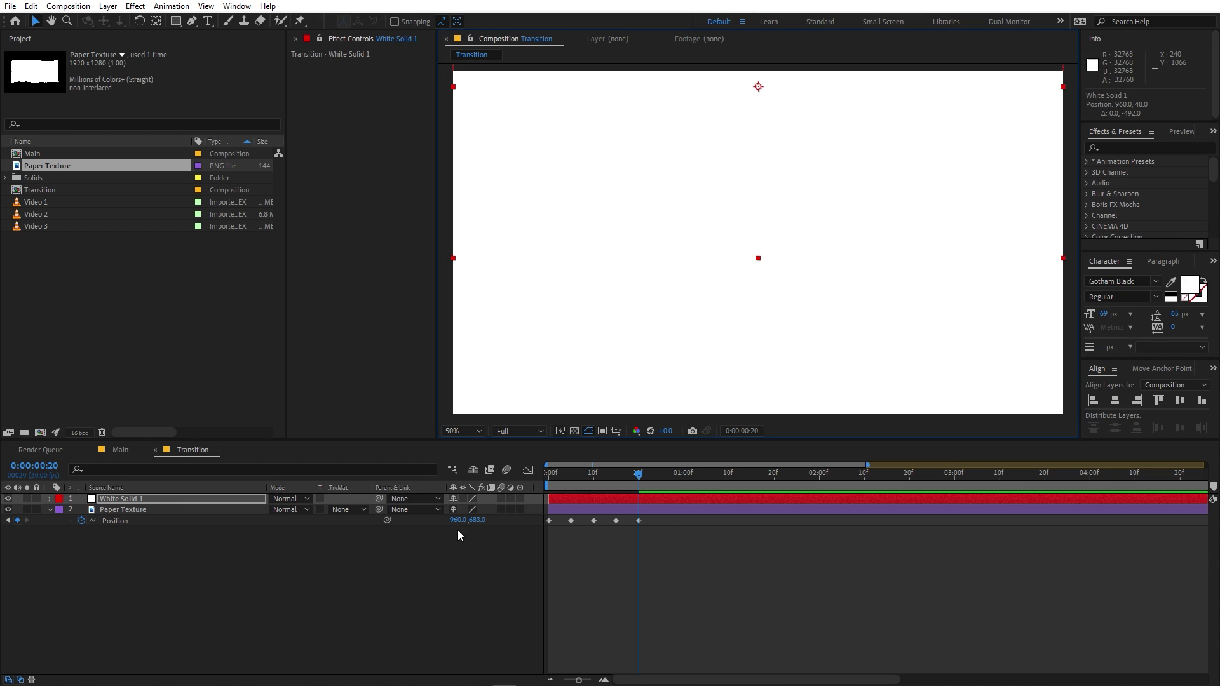
left_click_drag(378, 499, 156, 516)
mouse_move(638, 476)
left_mouse_down()
mouse_move(521, 485)
mouse_move(661, 478)
left_mouse_up()
left_click(562, 509)
key("space")
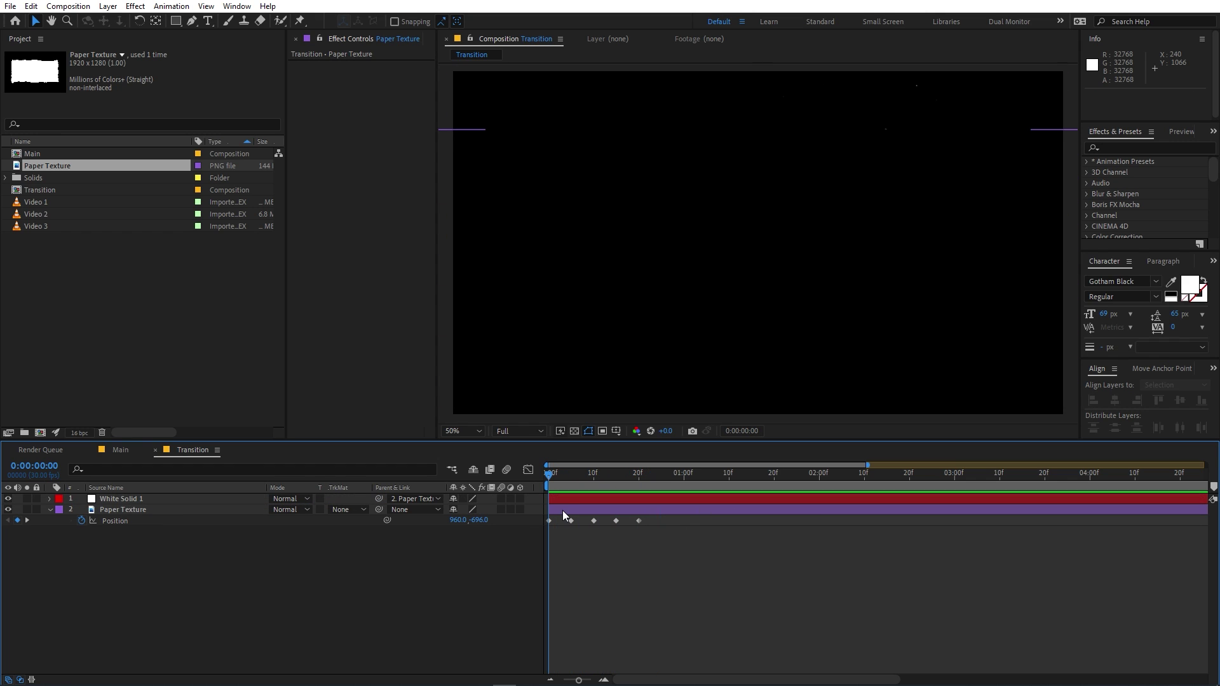
Step: Convert all five Paper Texture position keyframes to hold keyframes and play back the stepped motion
left_click_drag(639, 487, 538, 503)
left_click_drag(679, 548, 541, 520)
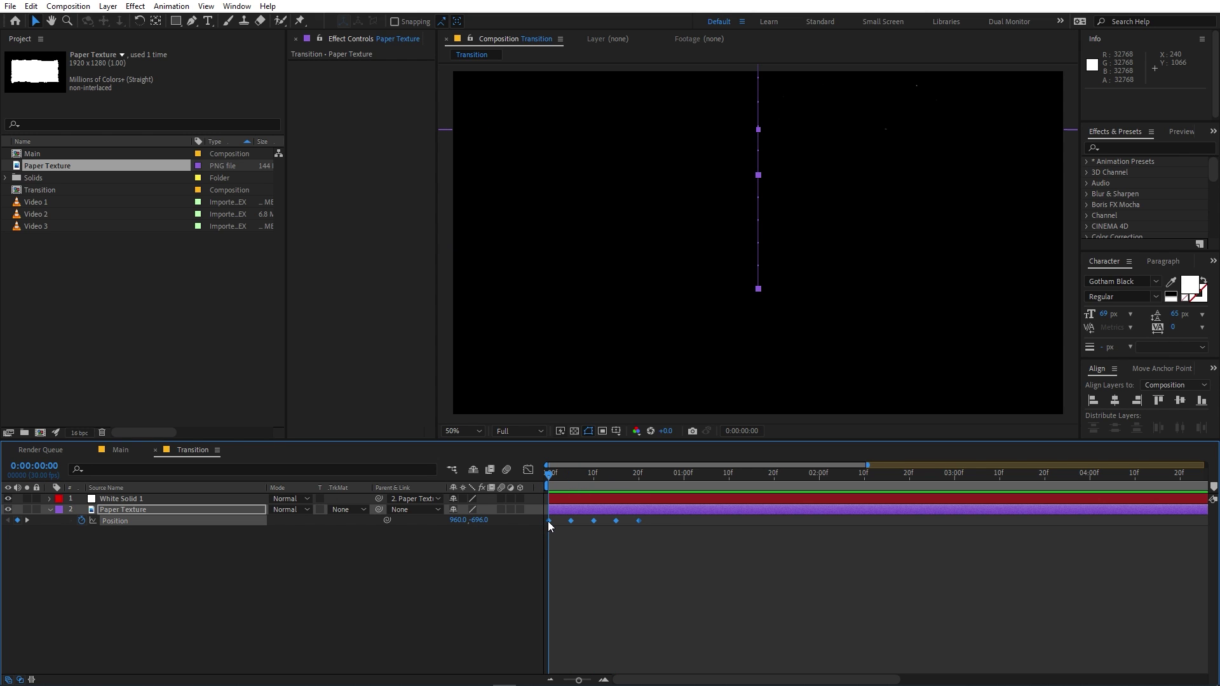
right_click(547, 521)
left_click(607, 455)
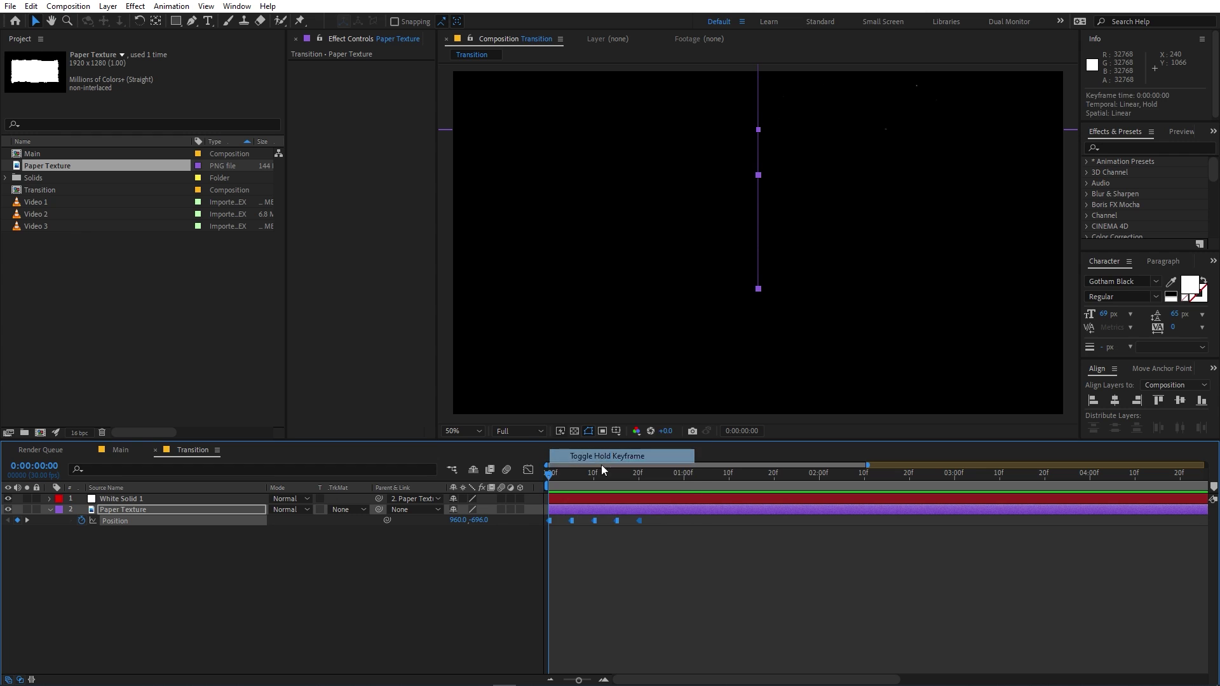
left_click(606, 551)
key("space")
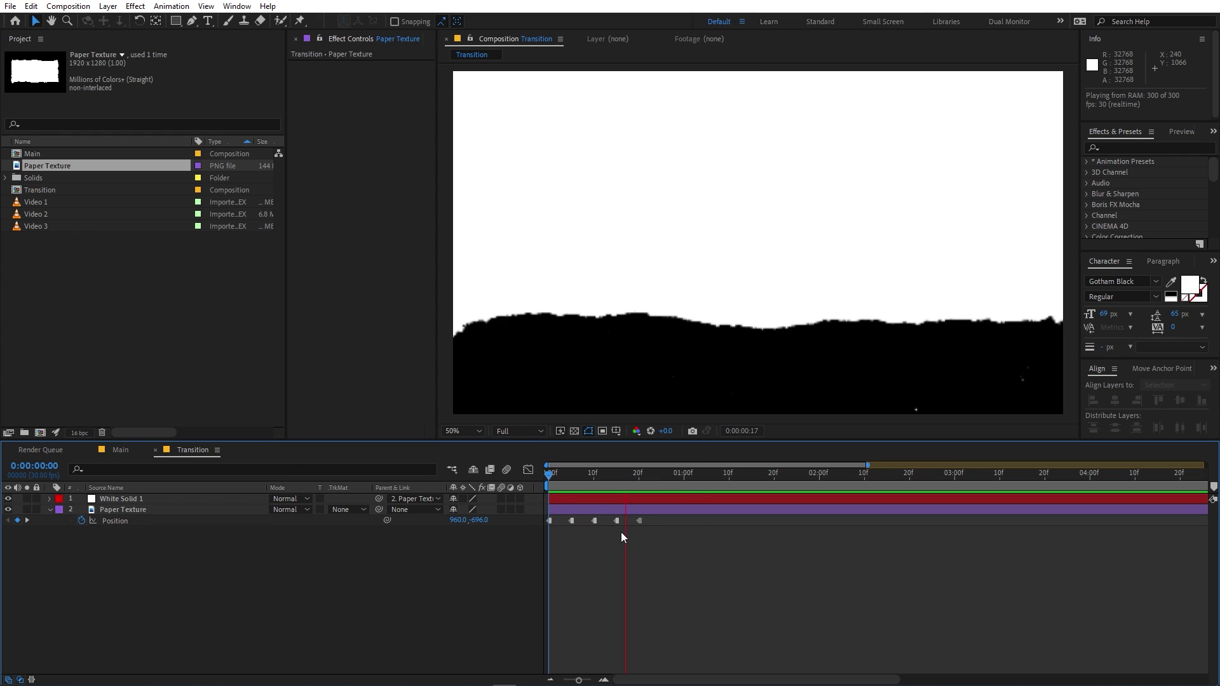
Step: Add a Paper Texture scale keyframe of 137.5% at frame 5 and show the position keyframes alongside it
left_click_drag(635, 481, 597, 491)
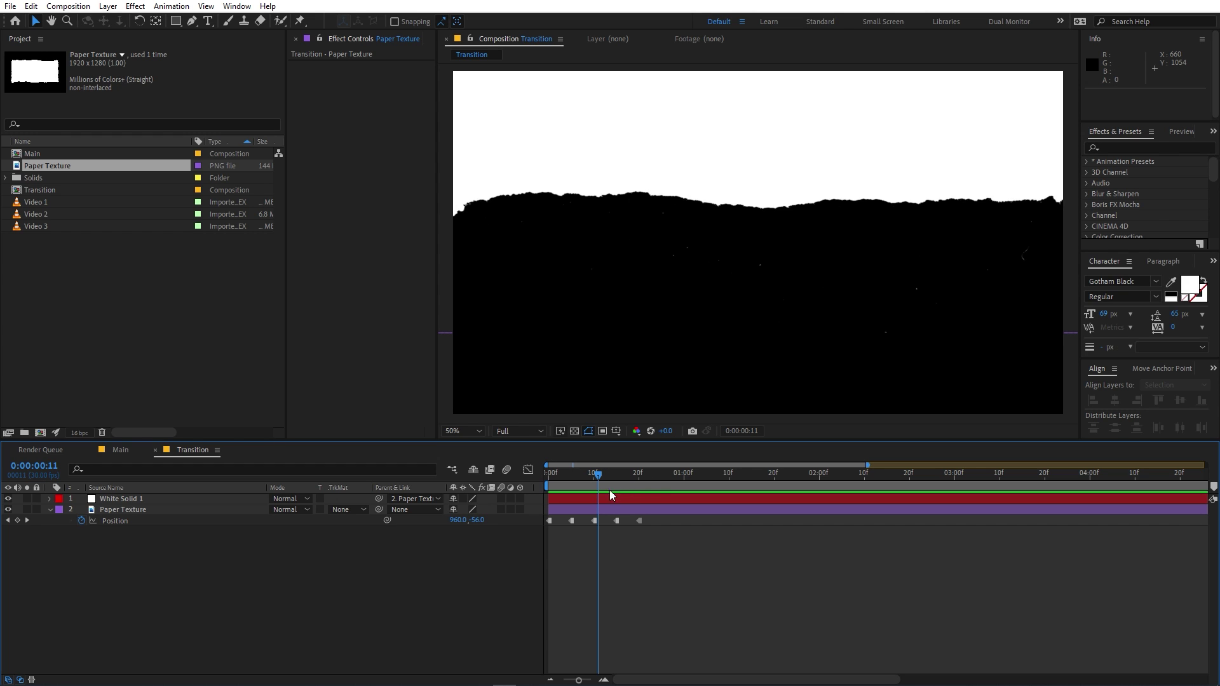
left_click_drag(591, 478, 570, 477)
left_click(152, 510)
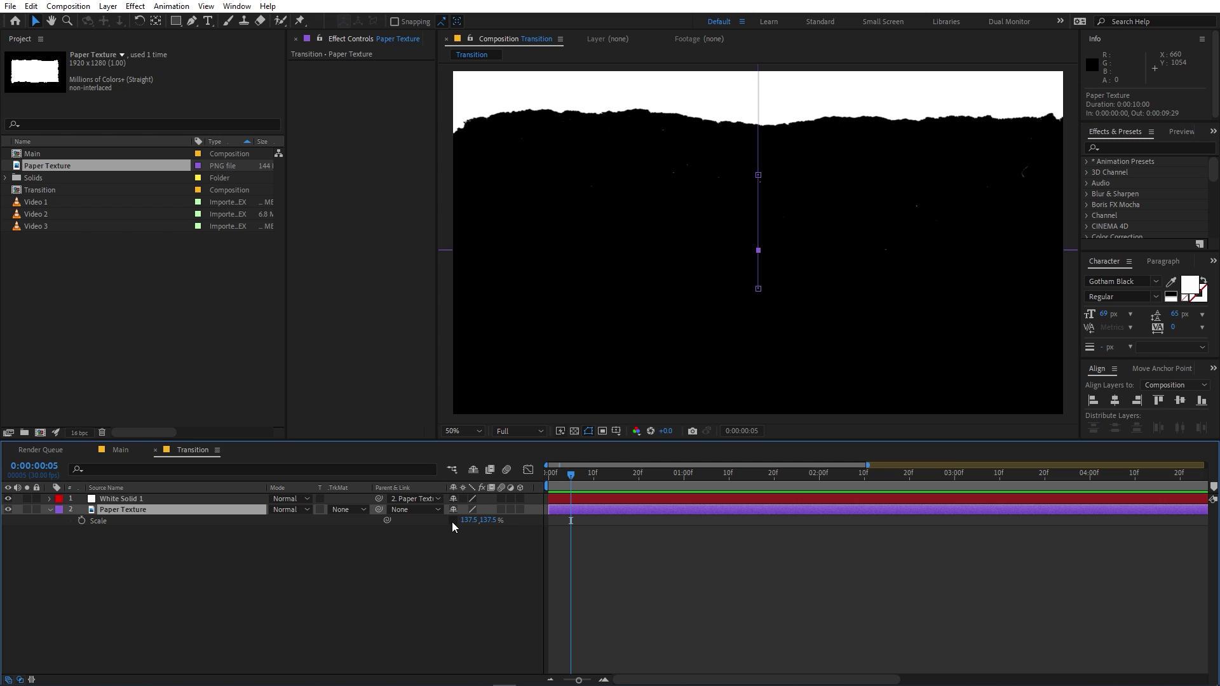
left_click(82, 520)
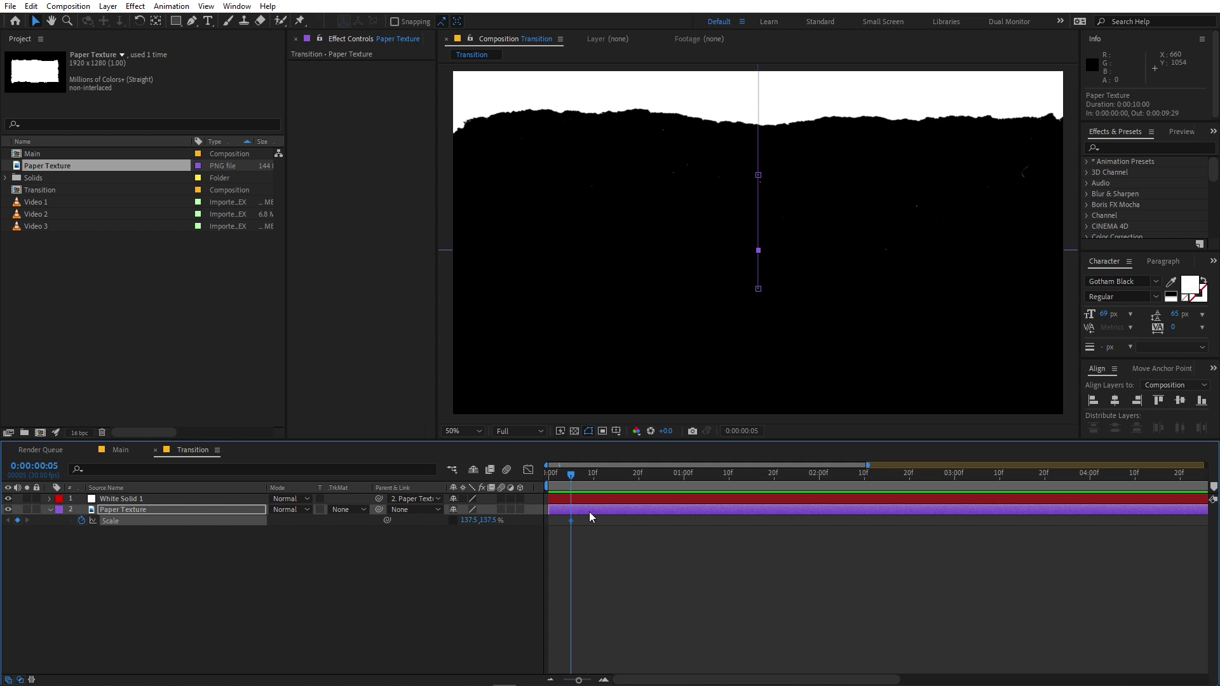
key("shift+p")
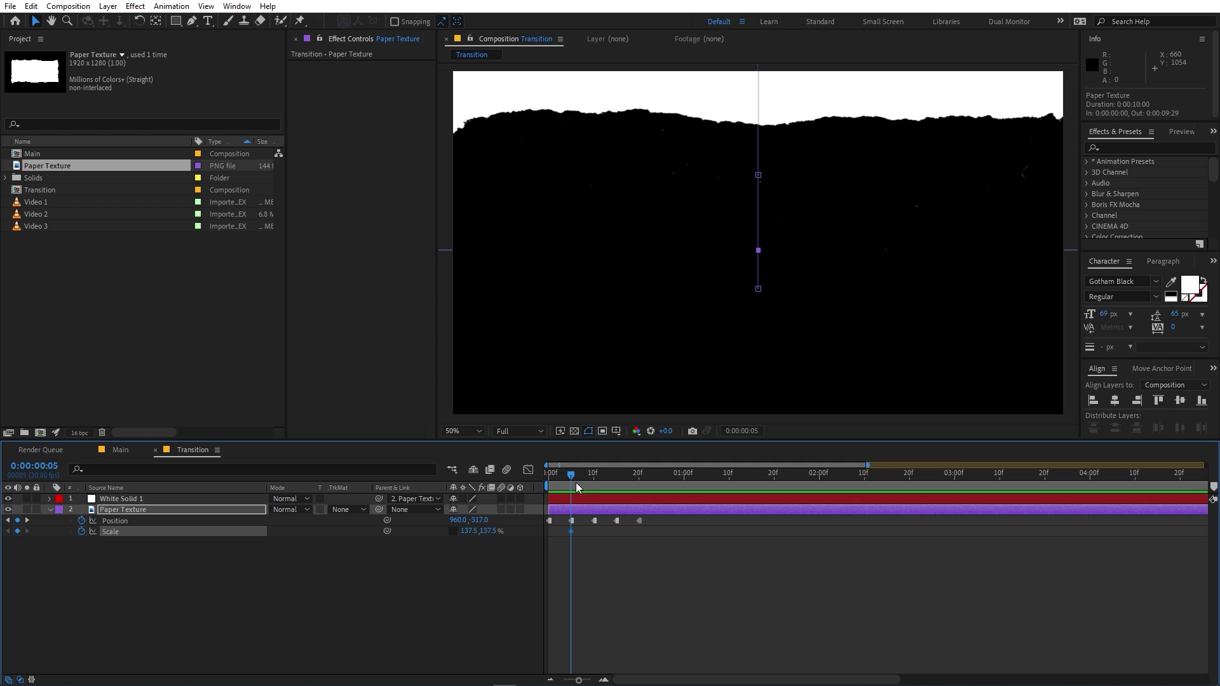
Step: Flip the paper horizontally at frame 10 by keyframing its scale to -137.5, 137.5%
left_click_drag(575, 475, 596, 478)
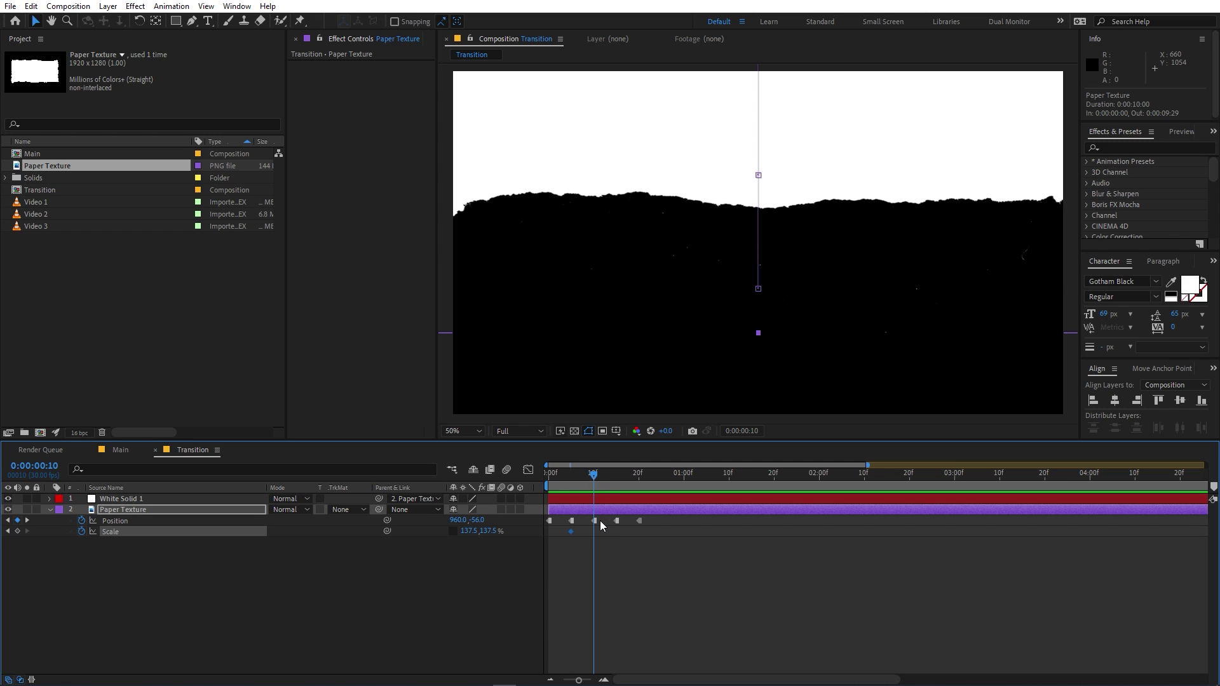
left_click(471, 531)
left_click(472, 530)
type("-")
left_click(470, 570)
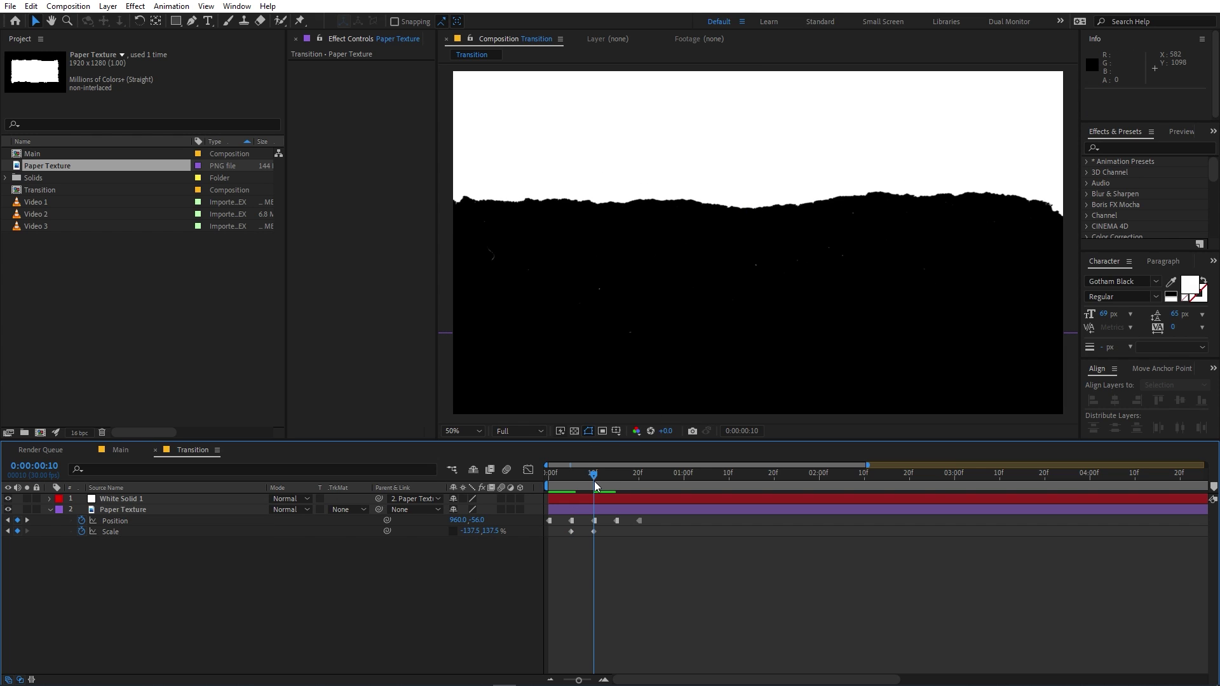
Step: Copy the paper's frame 5 scale keyframe to frame 15
left_click_drag(596, 474, 610, 473)
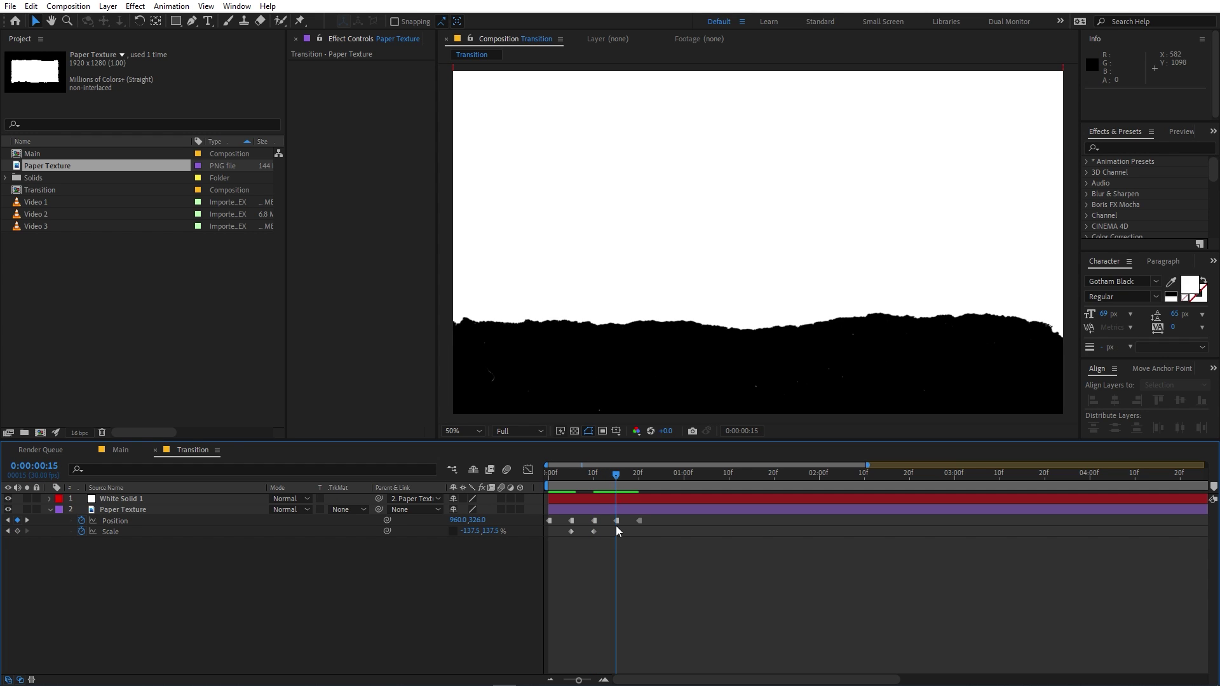
left_click(571, 531)
key("ctrl+c")
key("ctrl+v")
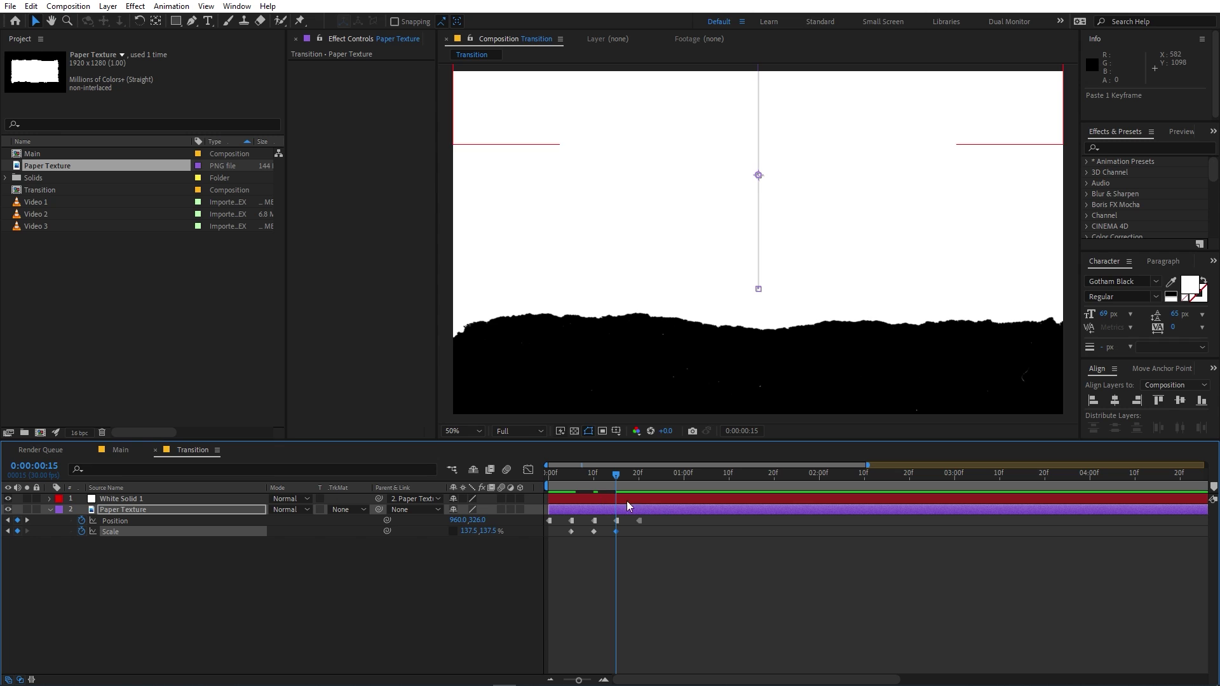
Step: Convert the paper's three scale keyframes to hold keyframes and preview the animation
left_click_drag(628, 544, 566, 531)
right_click(571, 533)
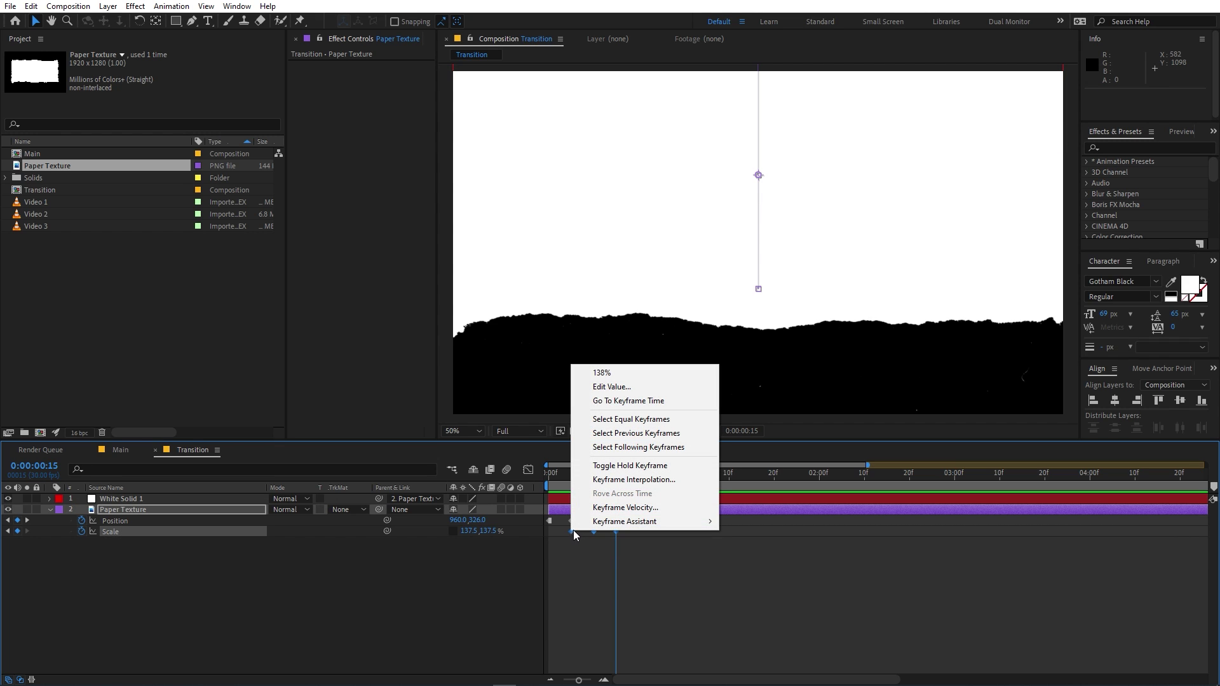
left_click(619, 468)
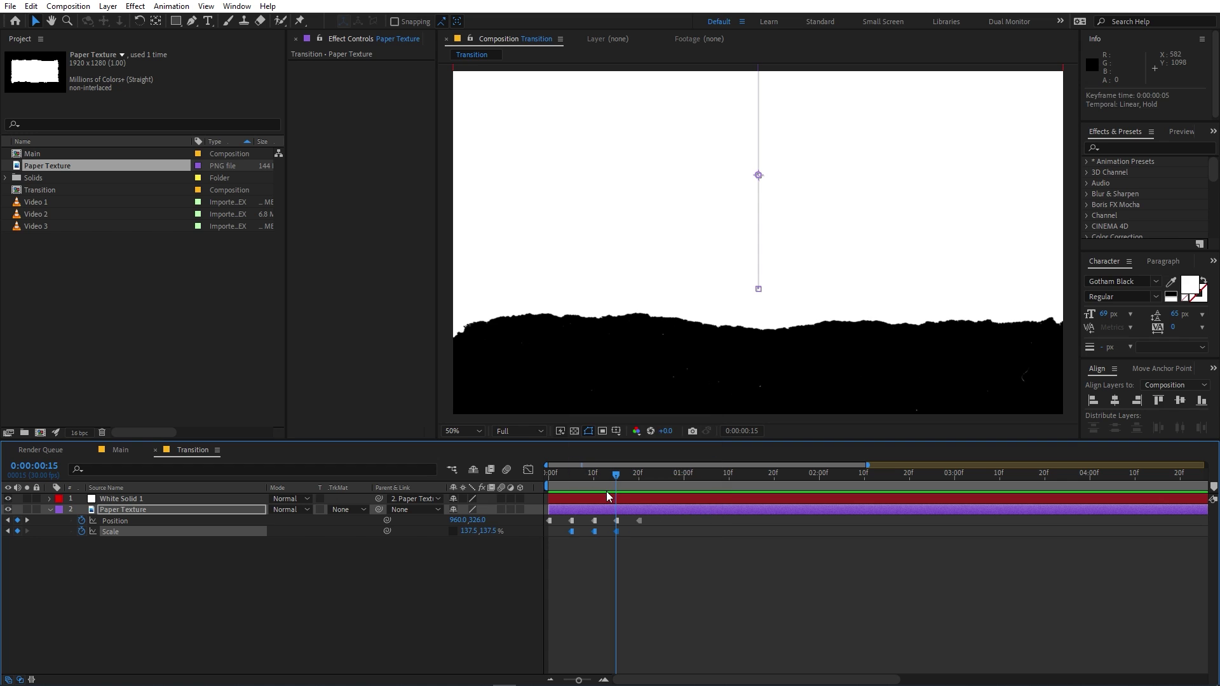
key("space")
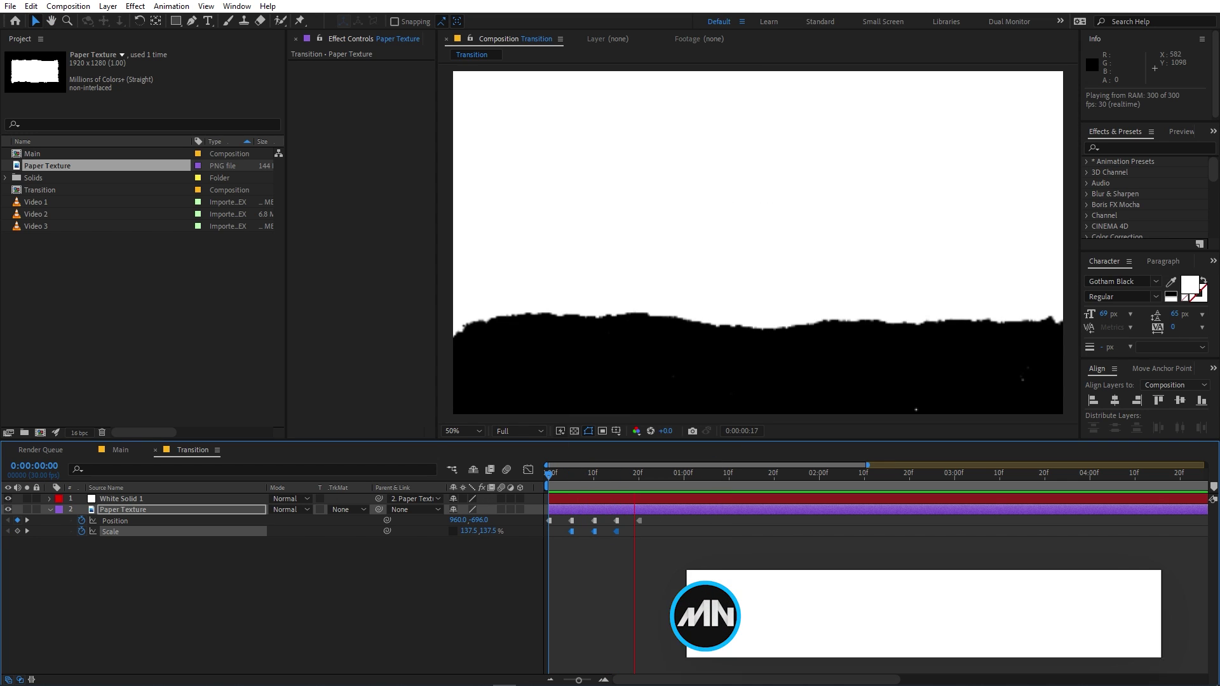
mouse_move(634, 495)
left_mouse_down()
mouse_move(543, 494)
mouse_move(635, 490)
left_mouse_up()
key("space")
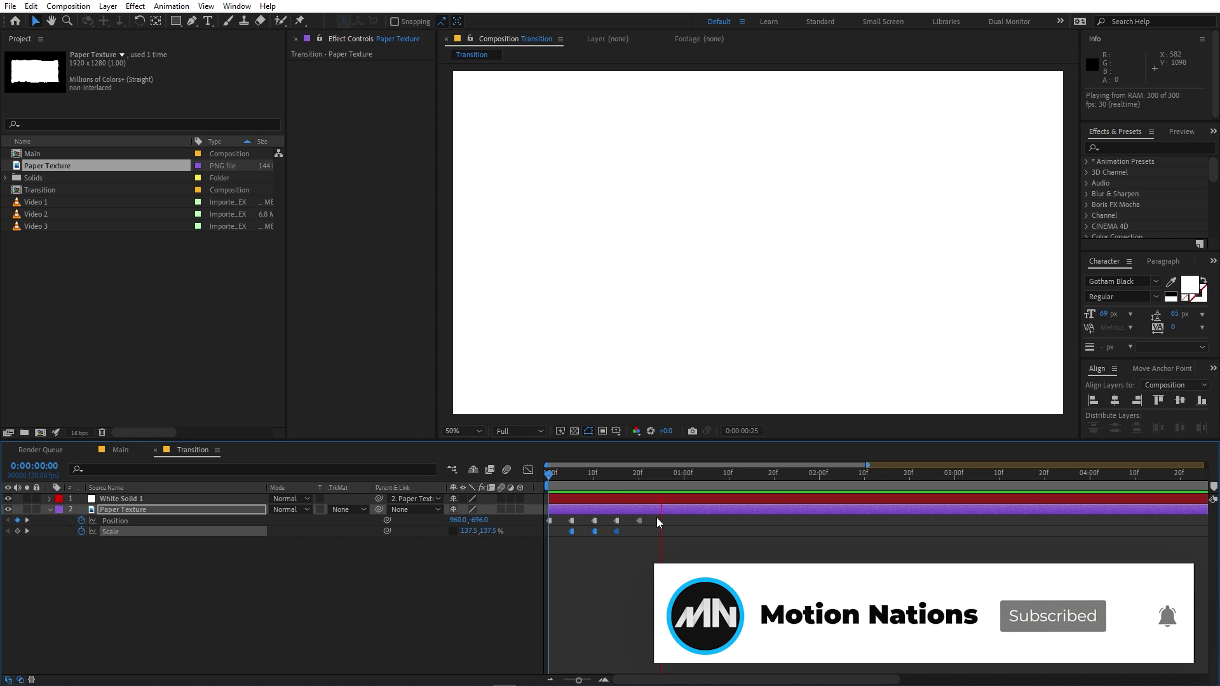
left_click(692, 543)
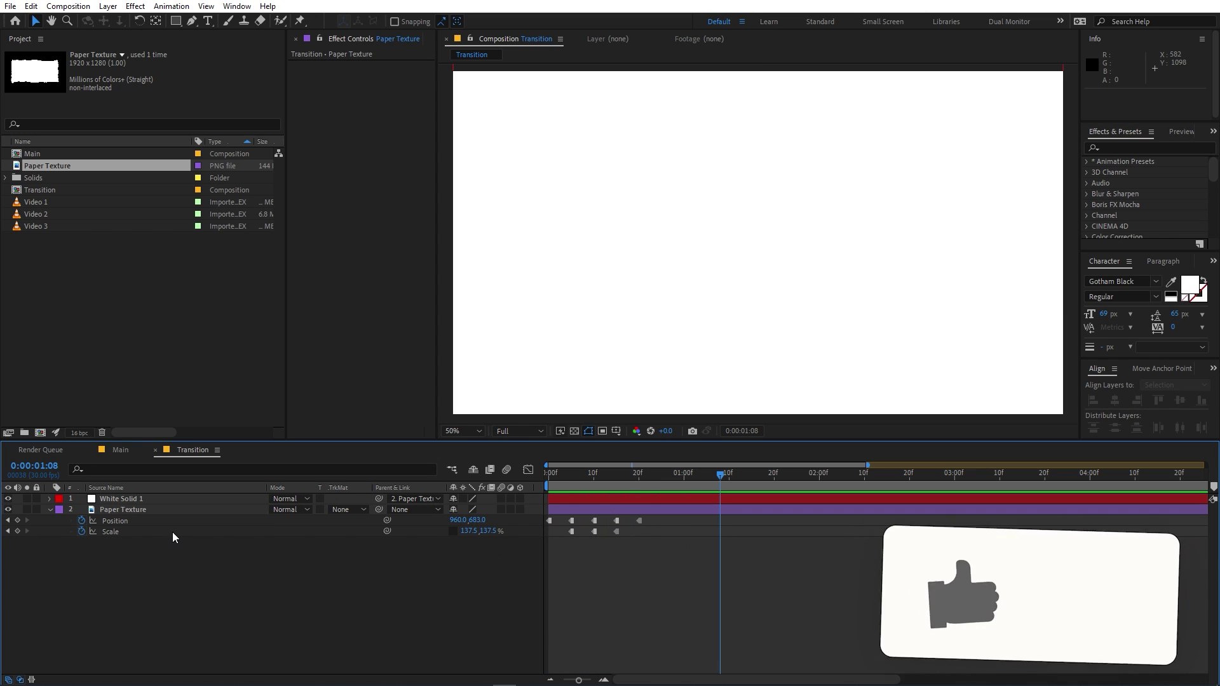
Step: Place the Transition composition above Video 2 in the Main composition, starting at 0:00:01:01 with the Video 2 layer
left_click(124, 453)
left_click(147, 368)
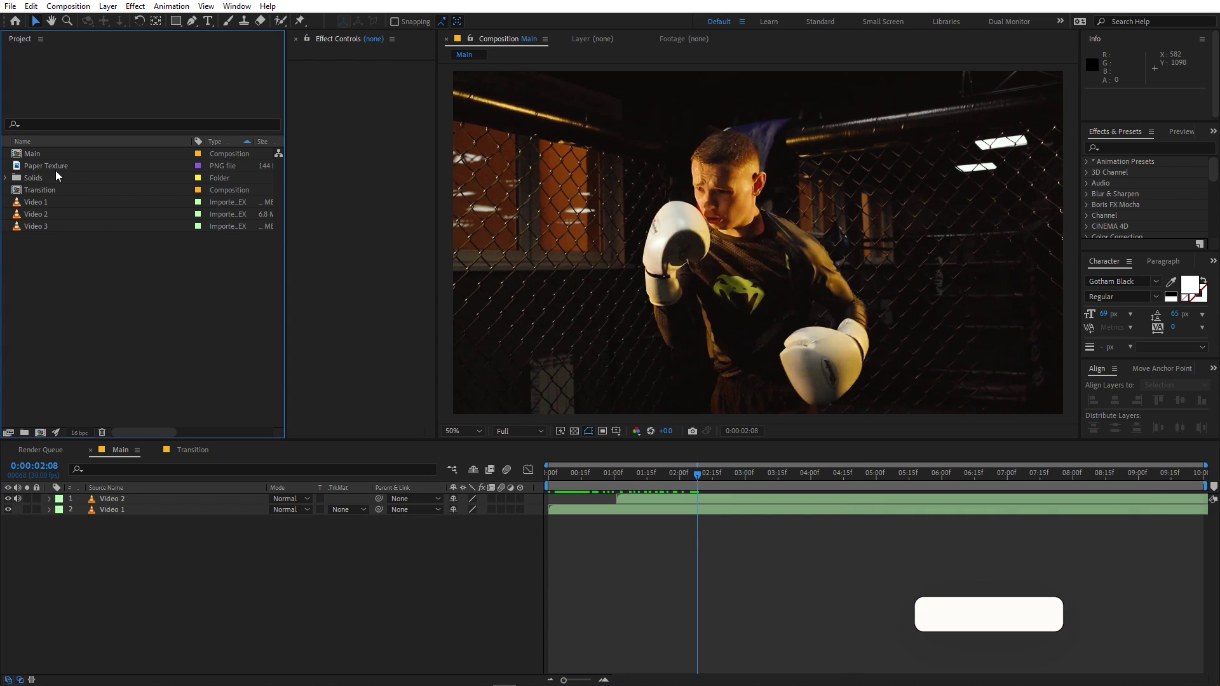
left_click_drag(43, 191, 173, 497)
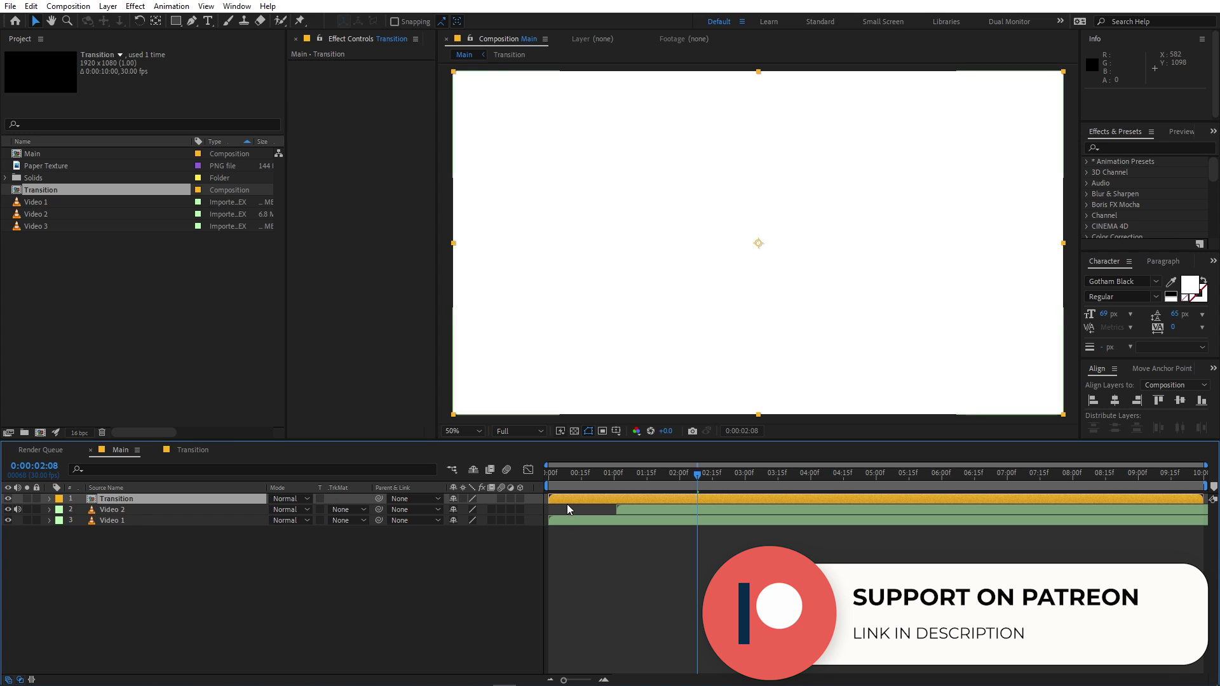
left_click_drag(558, 498, 616, 488)
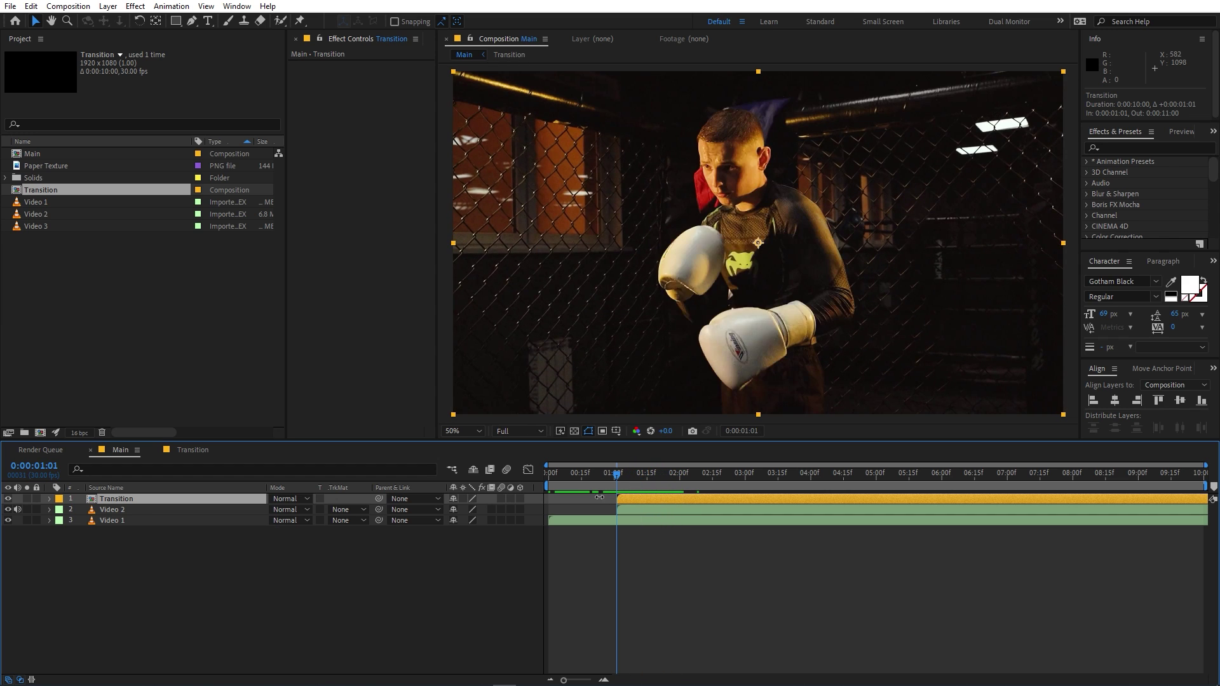
left_click(179, 538)
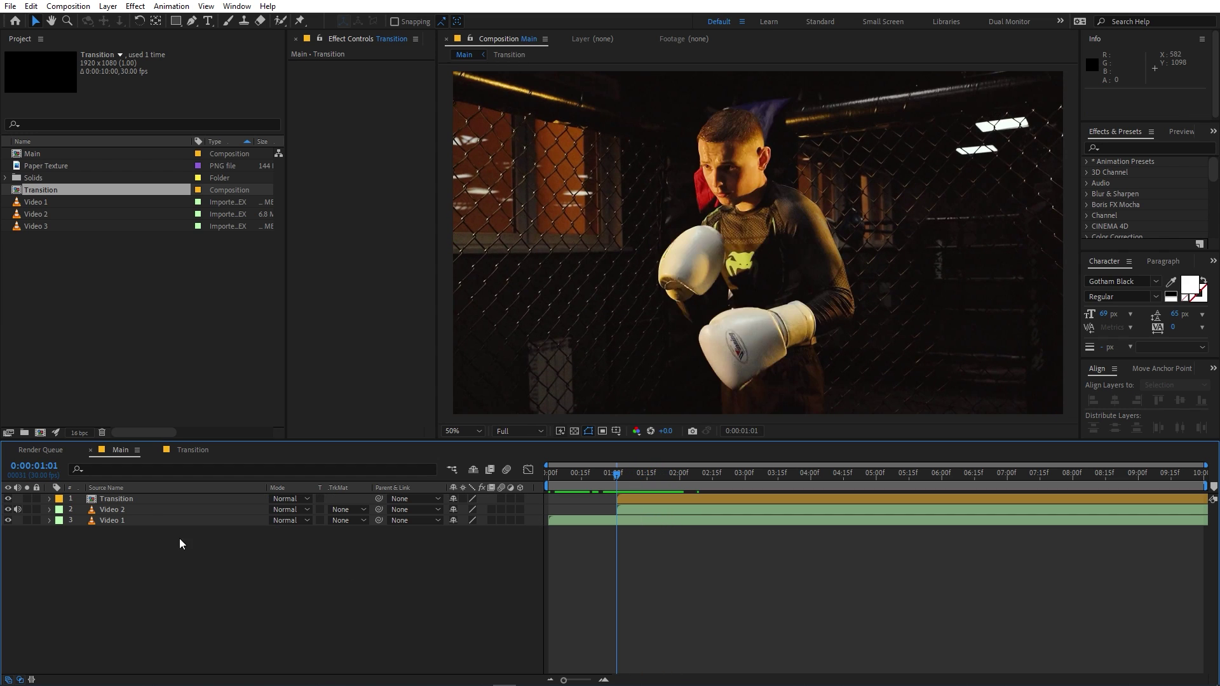
Step: Set Video 2's track matte to Alpha Matte "Transition" and play the Main composition from the start
left_click(112, 510)
left_click(346, 510)
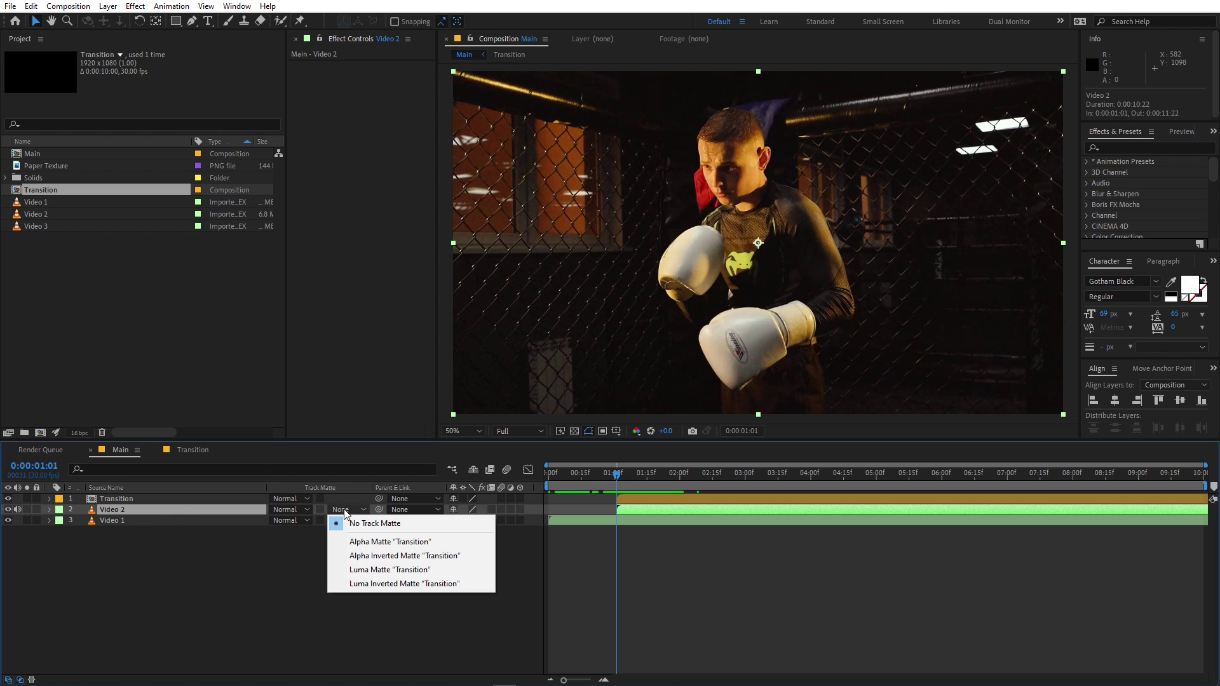
left_click(380, 542)
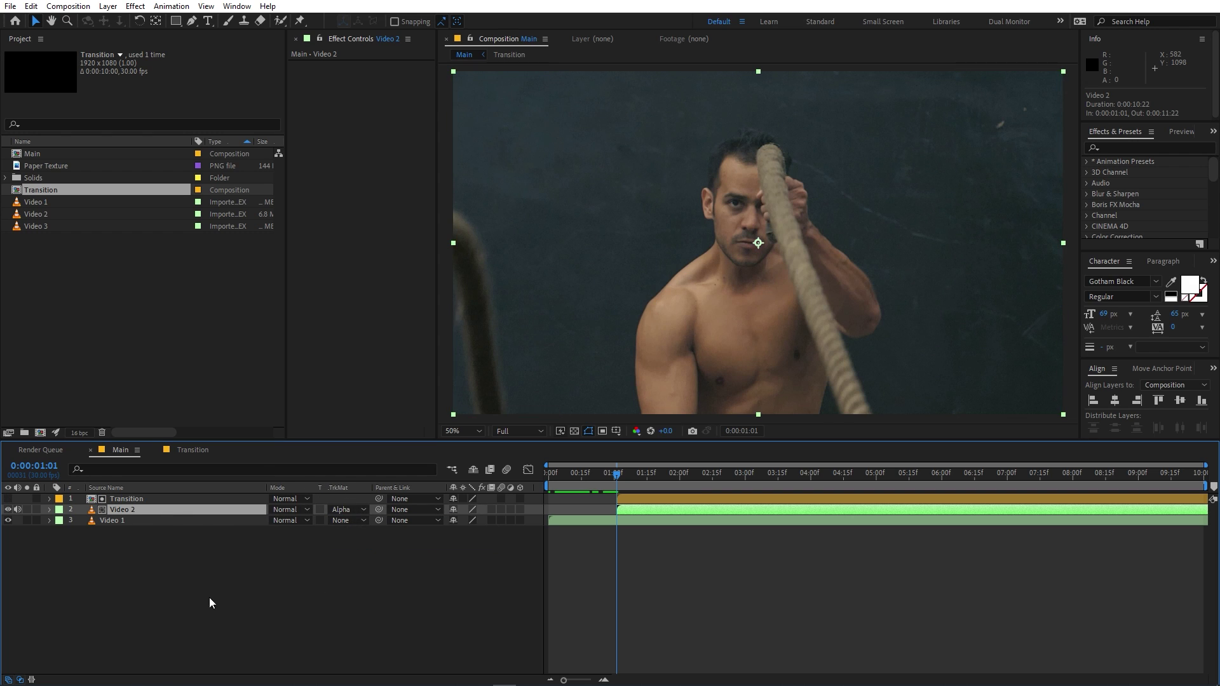
left_click(18, 678)
left_click(19, 678)
key("F2")
key("Home")
key("space")
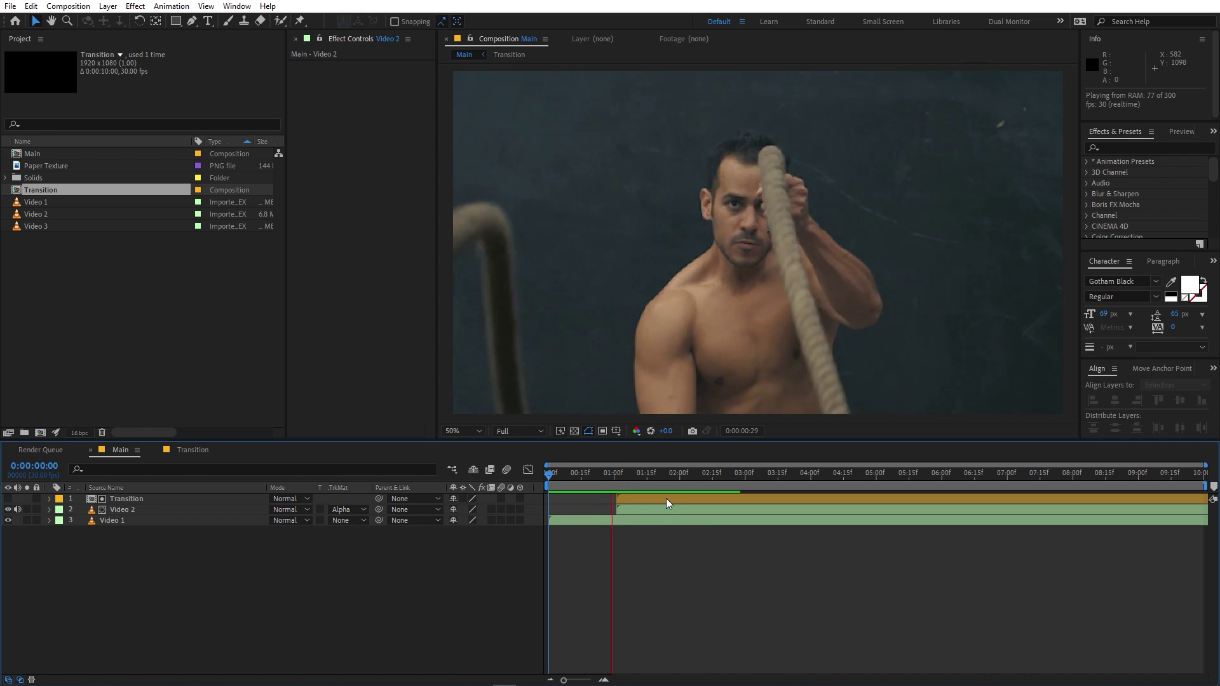
Step: Add a second Transition composition between Video 2 and Video 1 in the Main timeline, starting at 0:00:01:01
left_click_drag(702, 476, 639, 478)
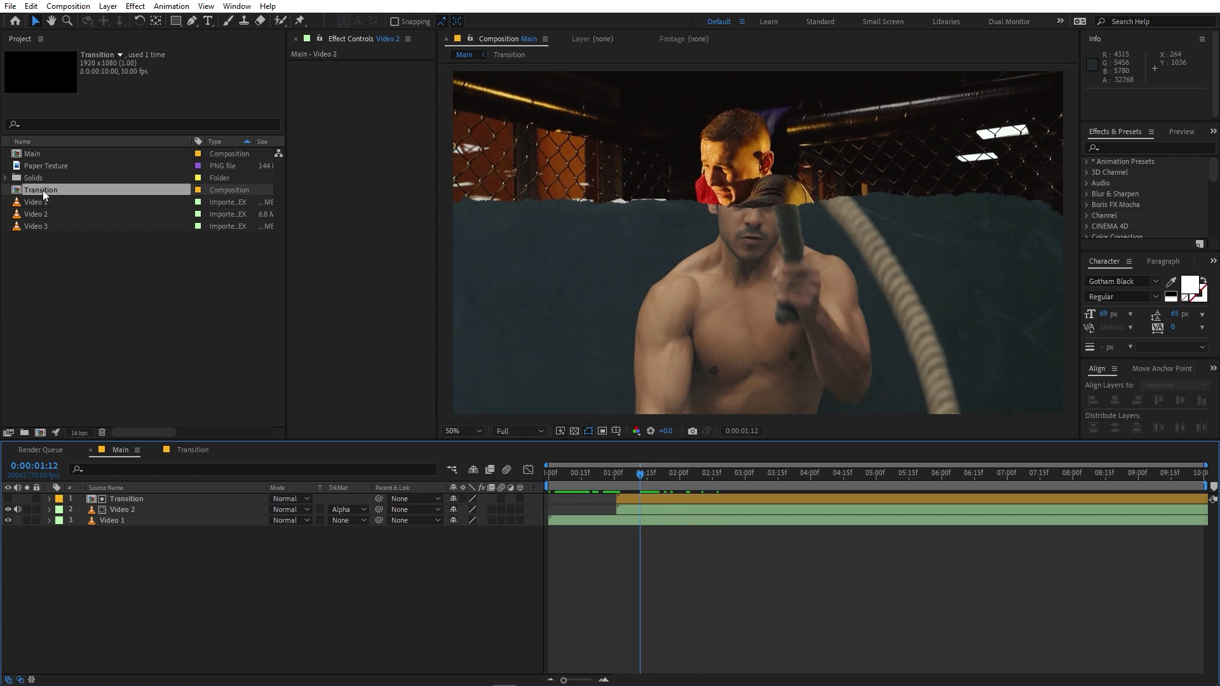
left_click_drag(43, 189, 145, 515)
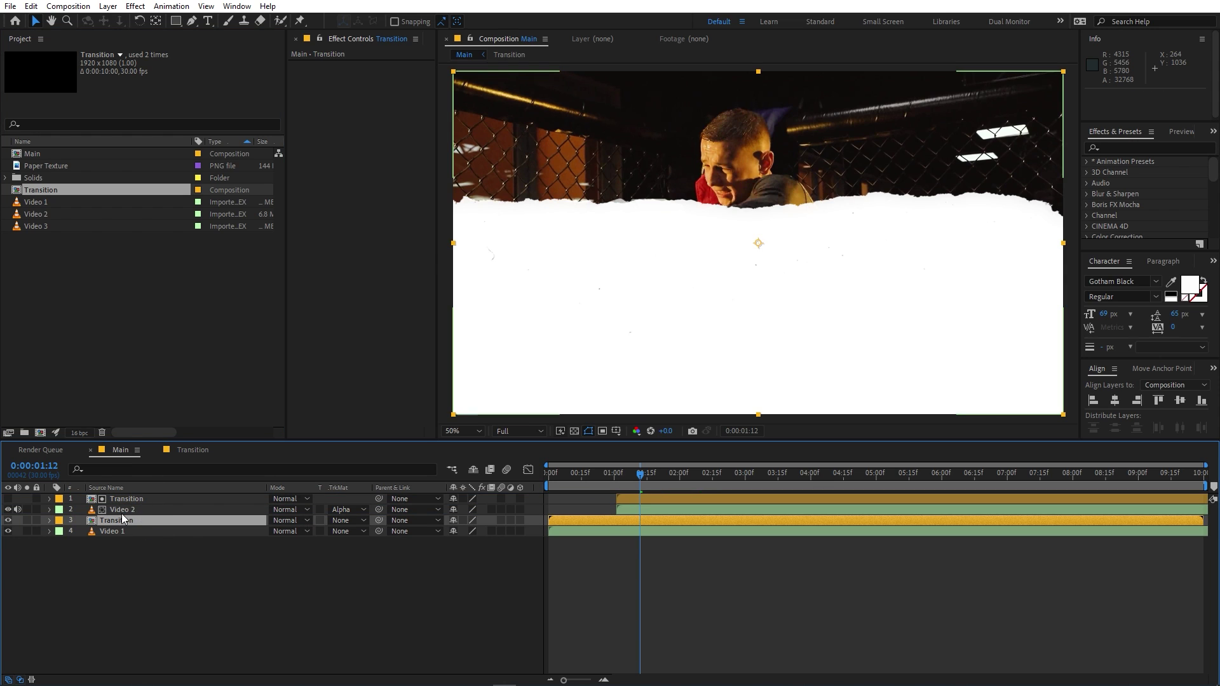
left_click_drag(561, 518, 626, 521)
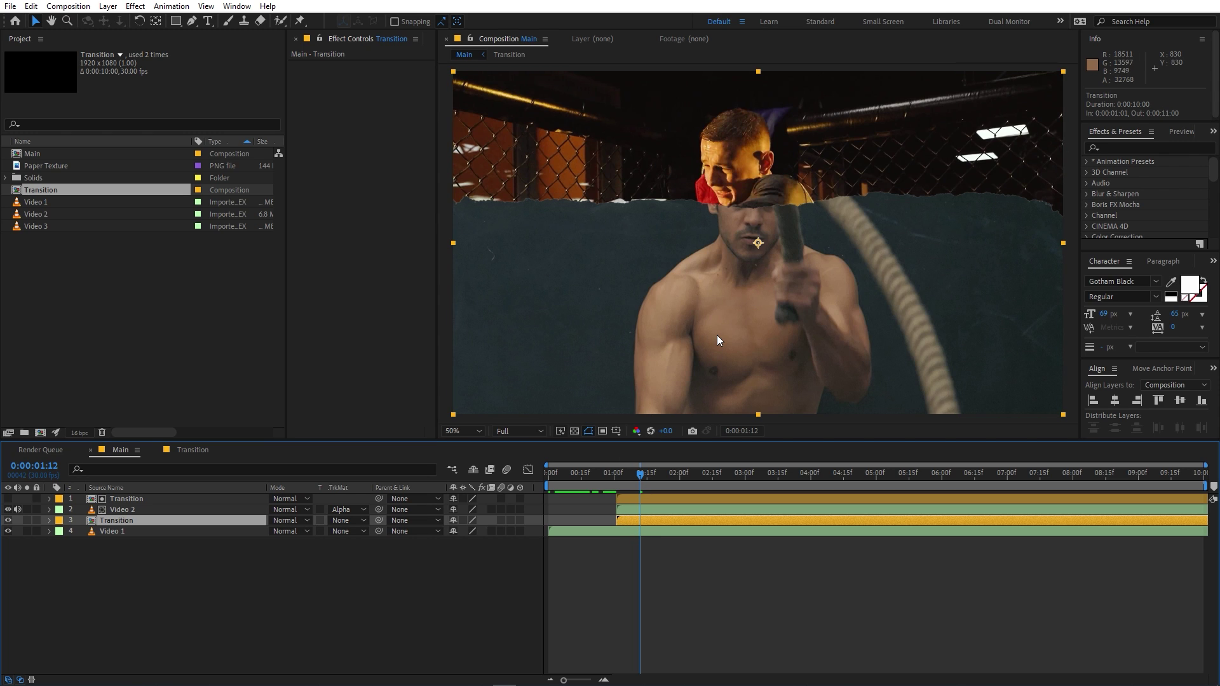
Step: Nudge the lower Transition layer down about 28 px for a white torn edge and preview the Main composition from the start
key("shift+Down")
key("shift+Down")
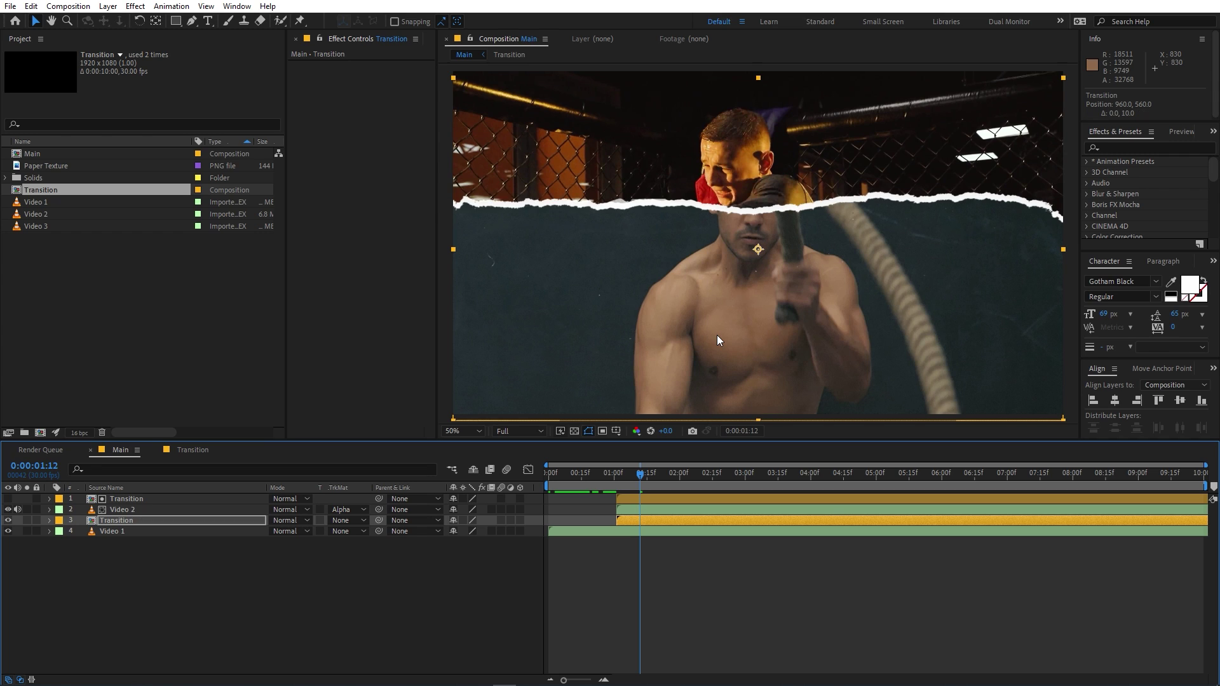
key("shift+Down")
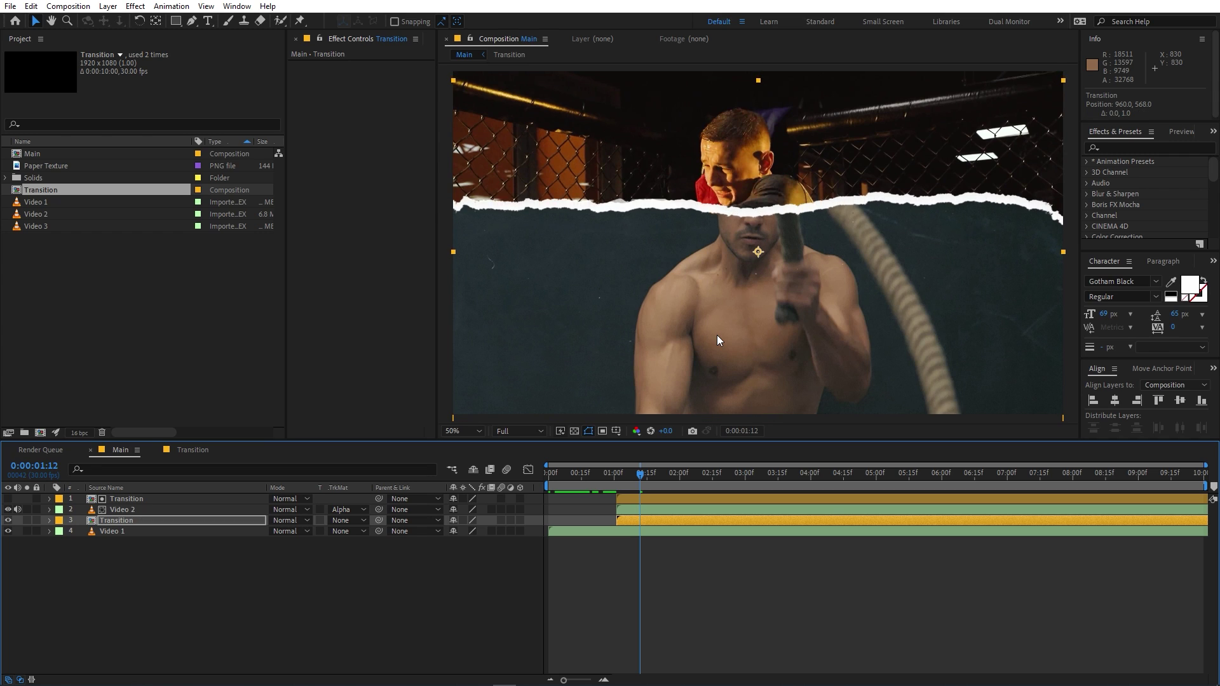
key("Up")
key("Up")
key("Home")
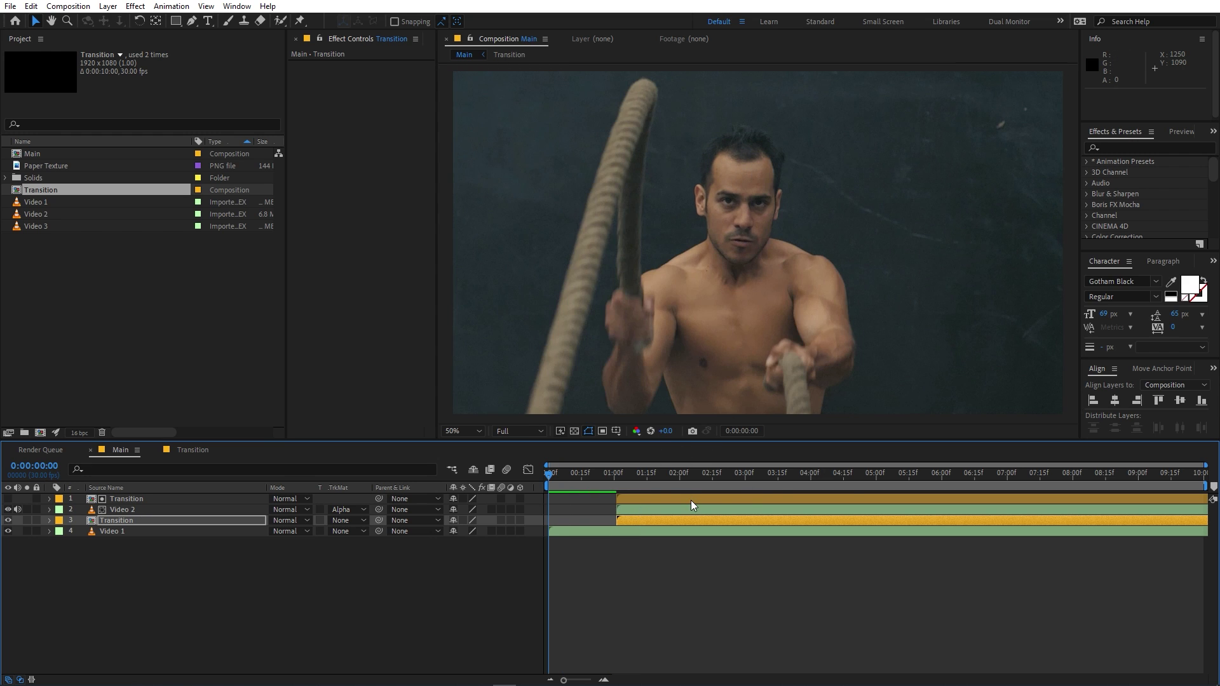
key("space")
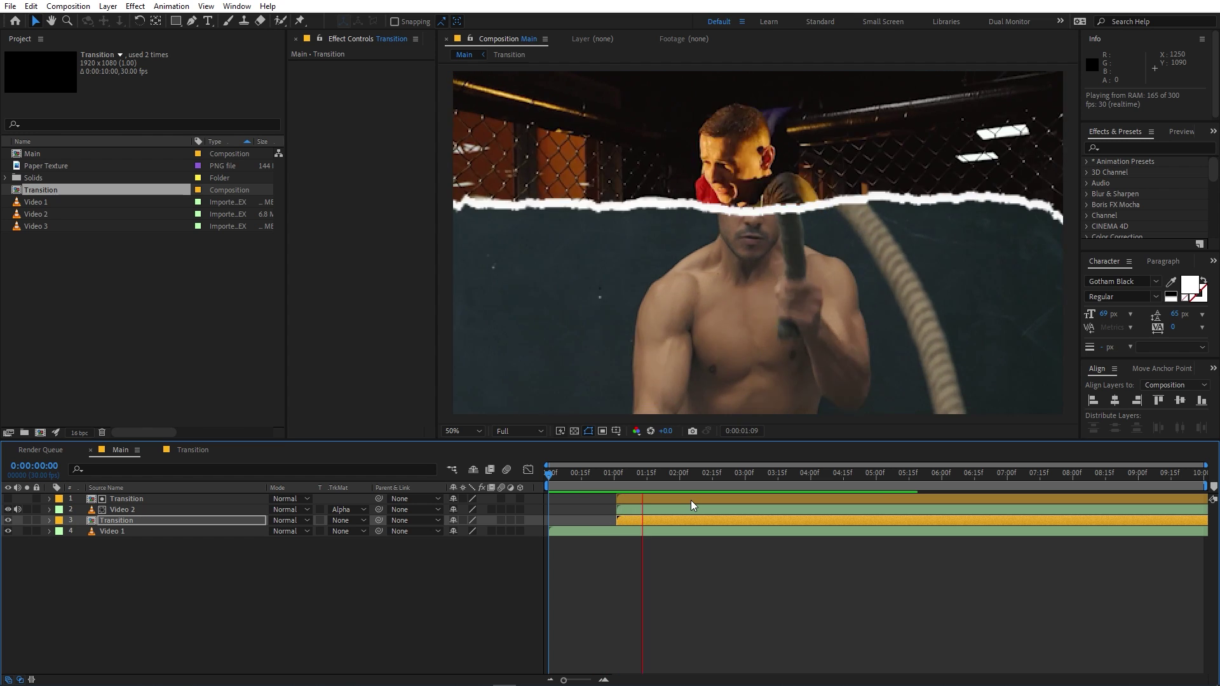
Step: Apply the Drop Shadow effect to the lower Transition layer while viewing the torn edge at 0:00:01:15
left_click_drag(692, 479, 643, 508)
left_click(631, 568)
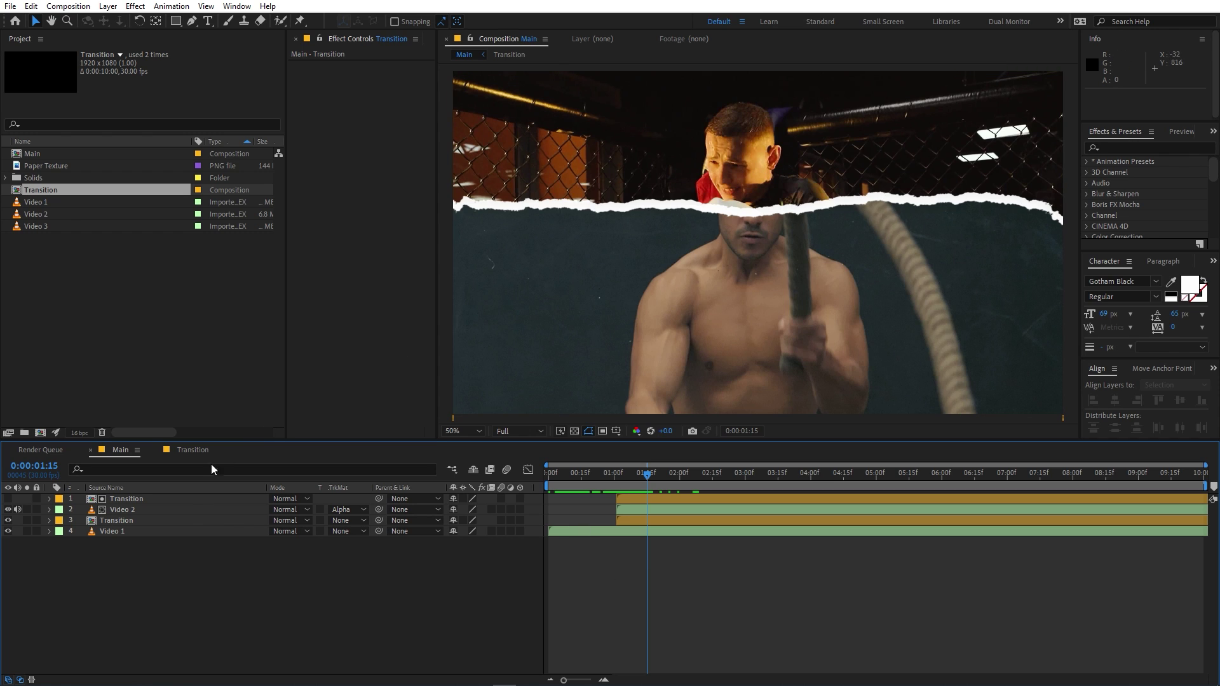
left_click(132, 519)
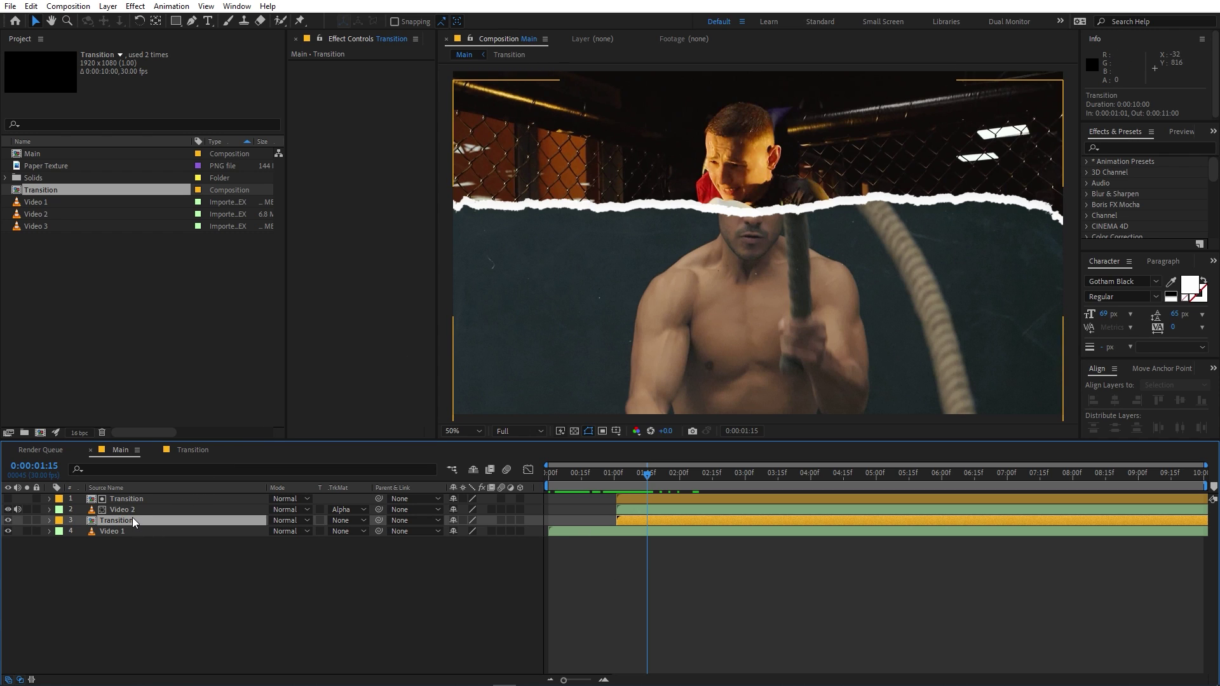
left_click(1126, 146)
type("drop")
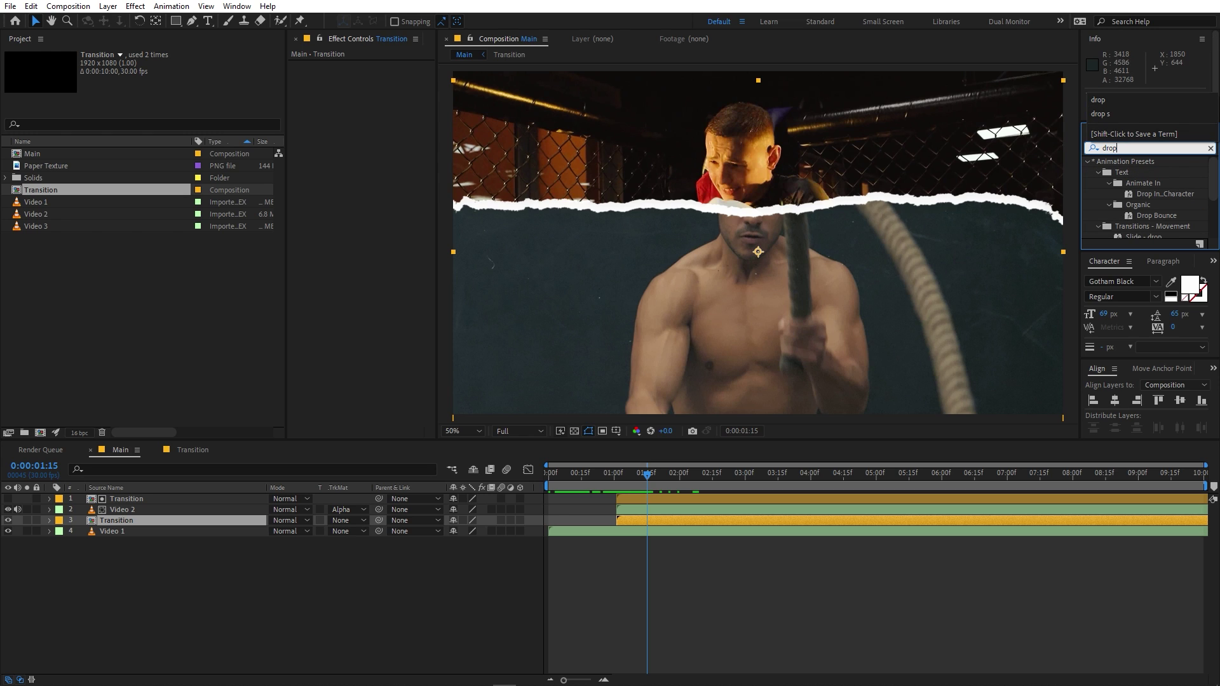
type(" s")
left_click_drag(1147, 172, 128, 519)
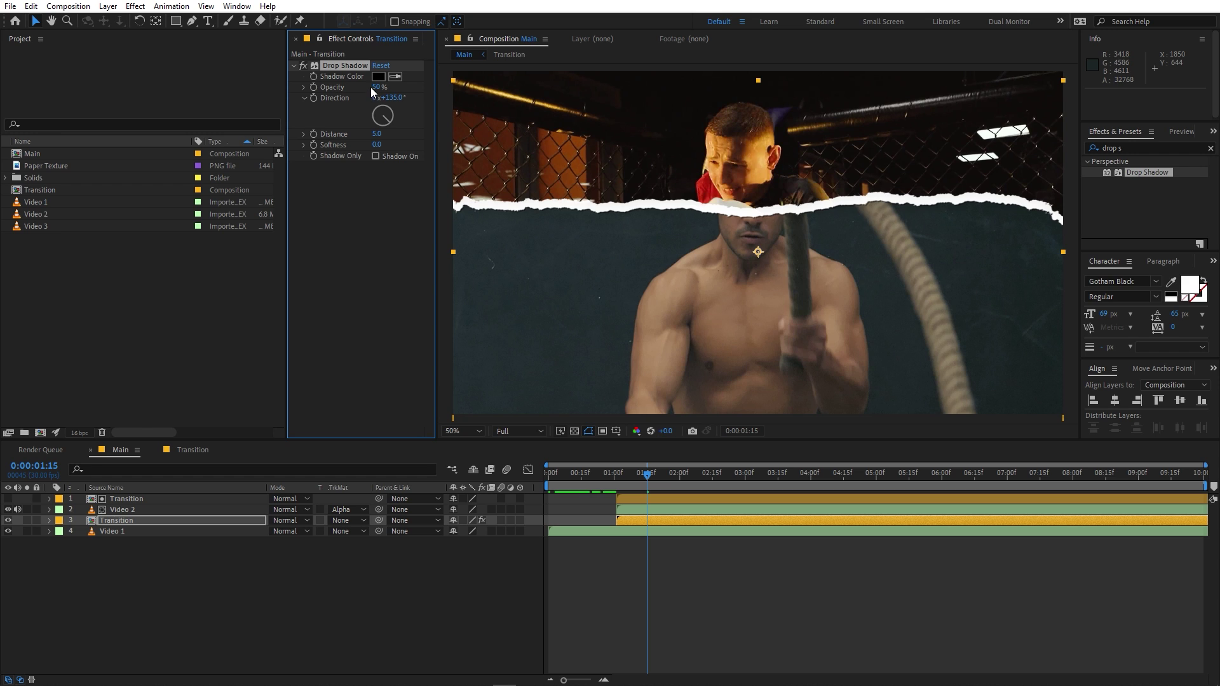
Step: Set the drop shadow's opacity to 53% and softness to 37, and compare the torn edge with the effect off and on
left_click_drag(375, 87, 377, 87)
left_click_drag(380, 145, 391, 145)
scroll(626, 204, "up", 4)
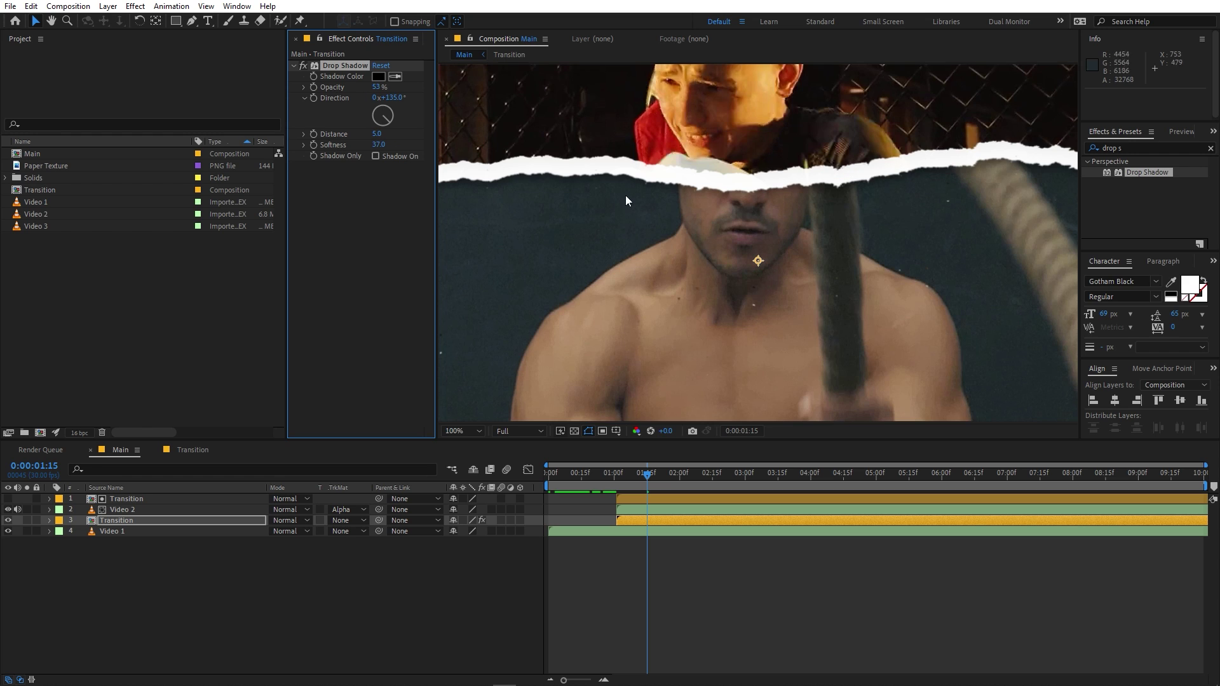
scroll(832, 282, "down", 3)
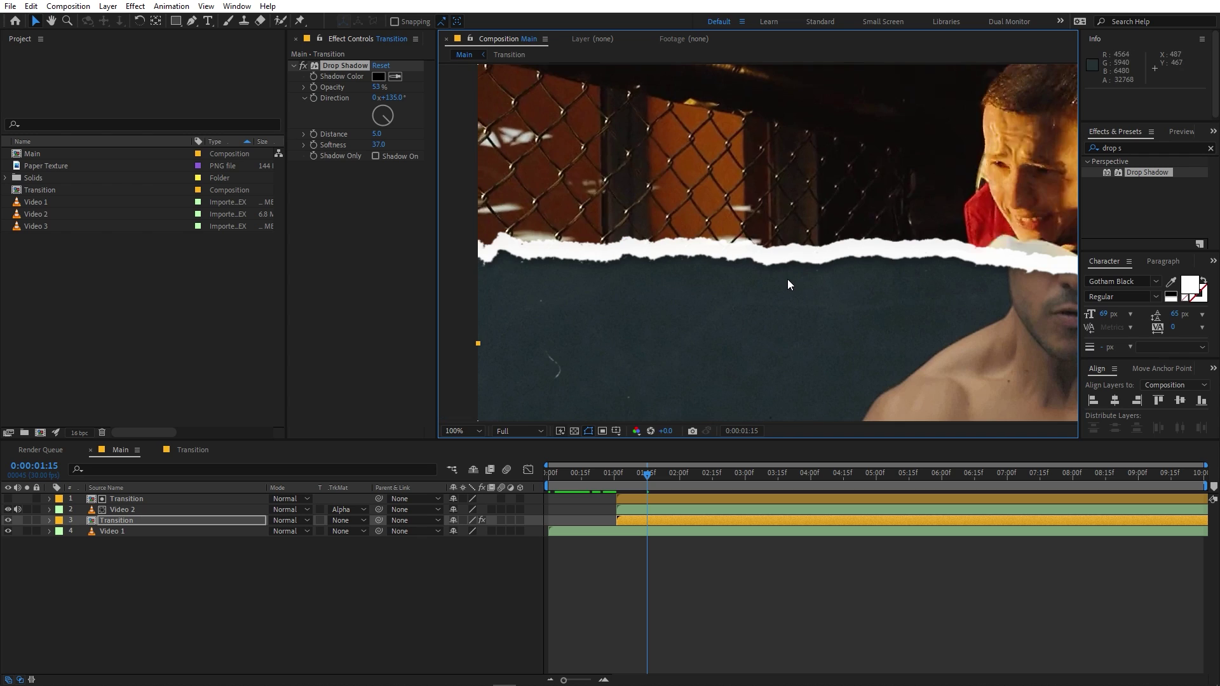
left_click(306, 65)
left_click(305, 64)
left_click(304, 64)
left_click(305, 63)
left_click(304, 63)
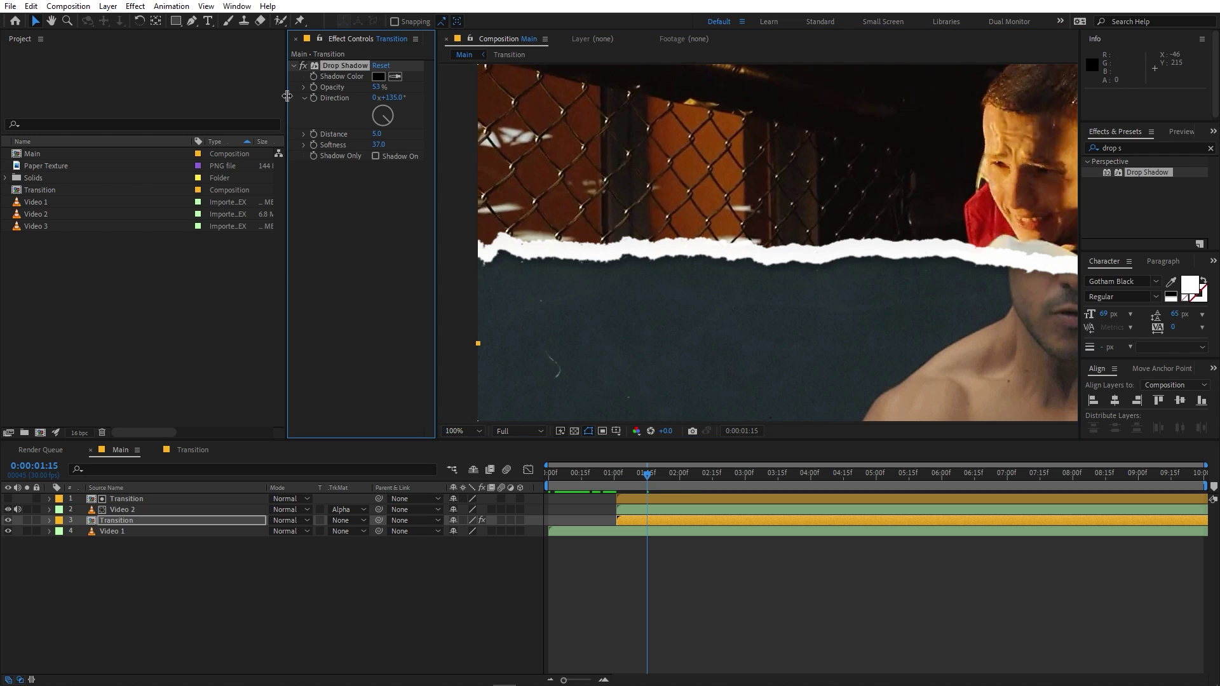
Step: Widen the effect settings area and try a different drop shadow opacity, undoing the value change
left_click_drag(288, 95, 208, 100)
left_click_drag(346, 85, 570, 113)
key("ctrl+z")
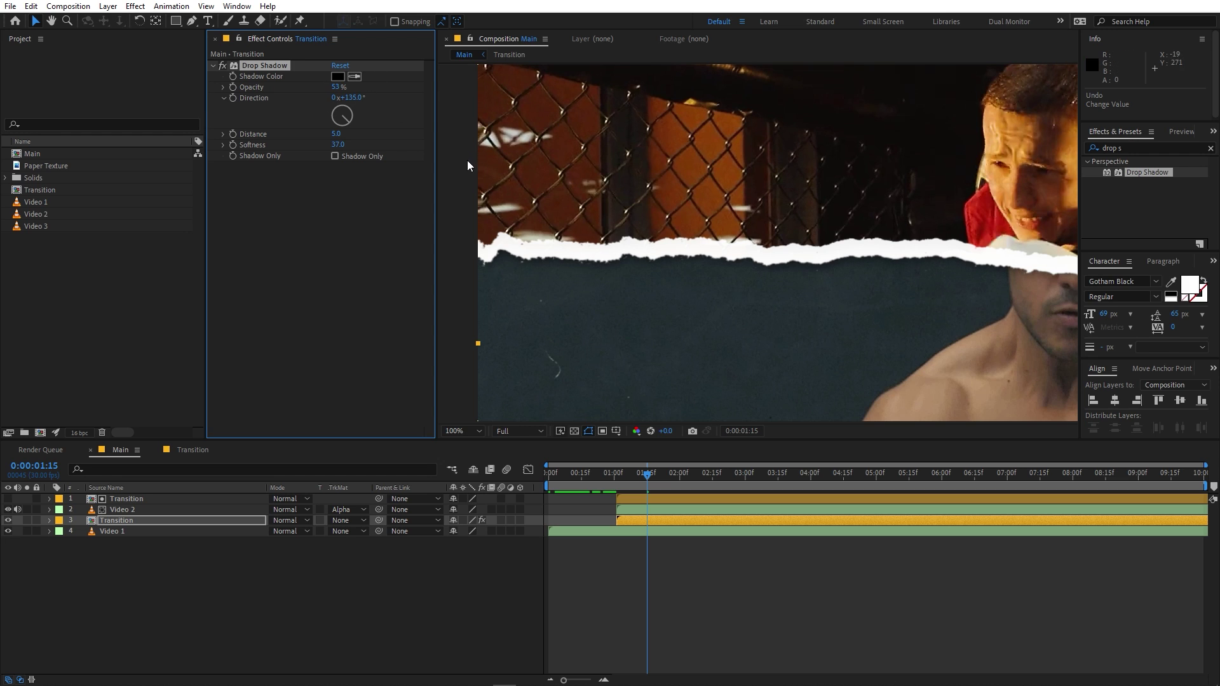
Step: Fit the composition view up to 100%, preview the shadowed transition from the start, and inspect the frame at 0:00:01:12
scroll(684, 195, "down", 4)
scroll(683, 195, "up", 2)
left_click_drag(683, 195, 522, 154)
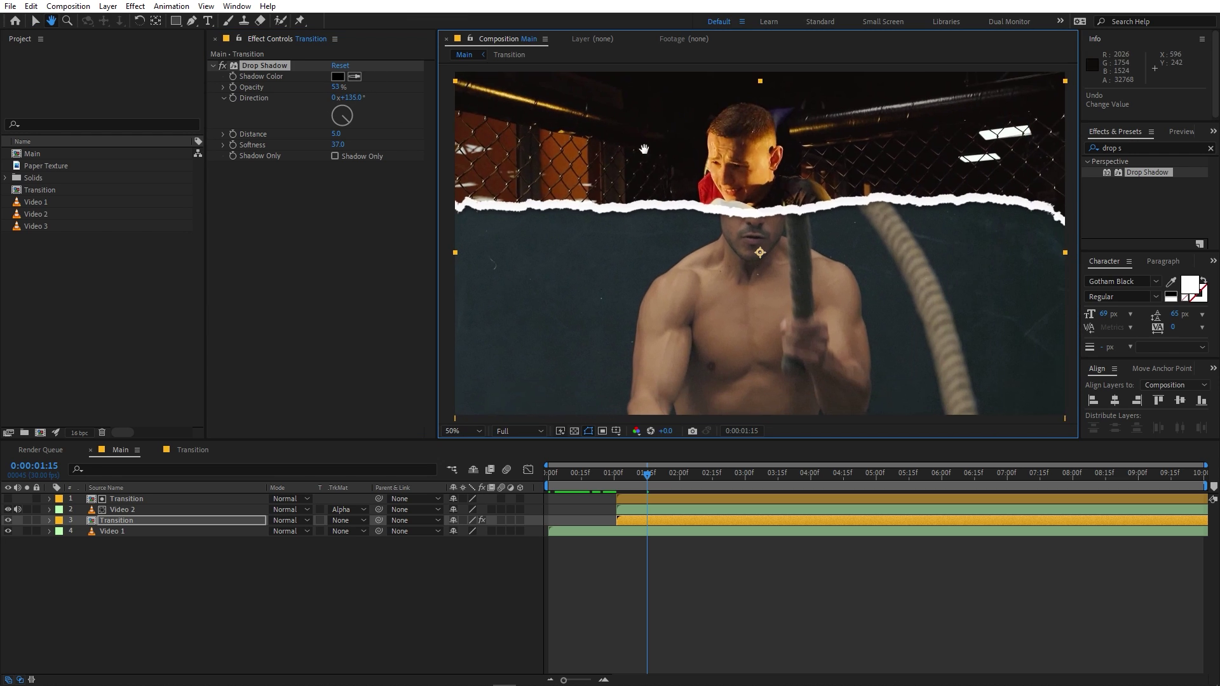
left_click(463, 430)
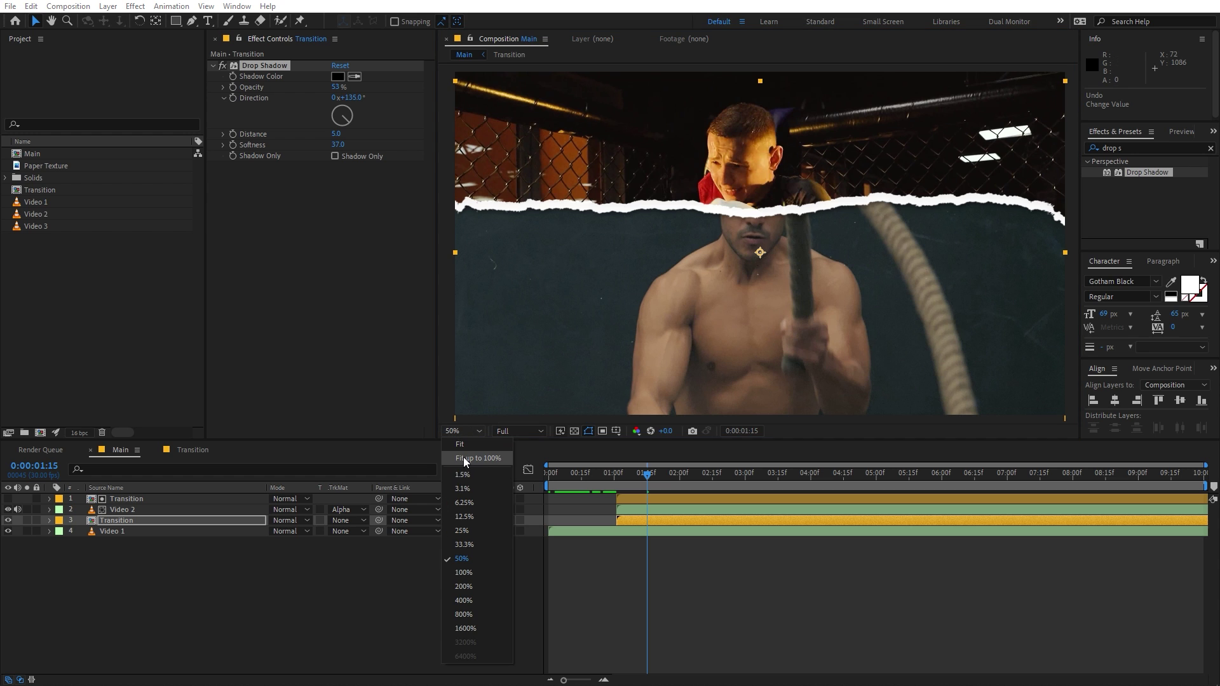
left_click(463, 457)
left_click(698, 589)
key("Home")
key("space")
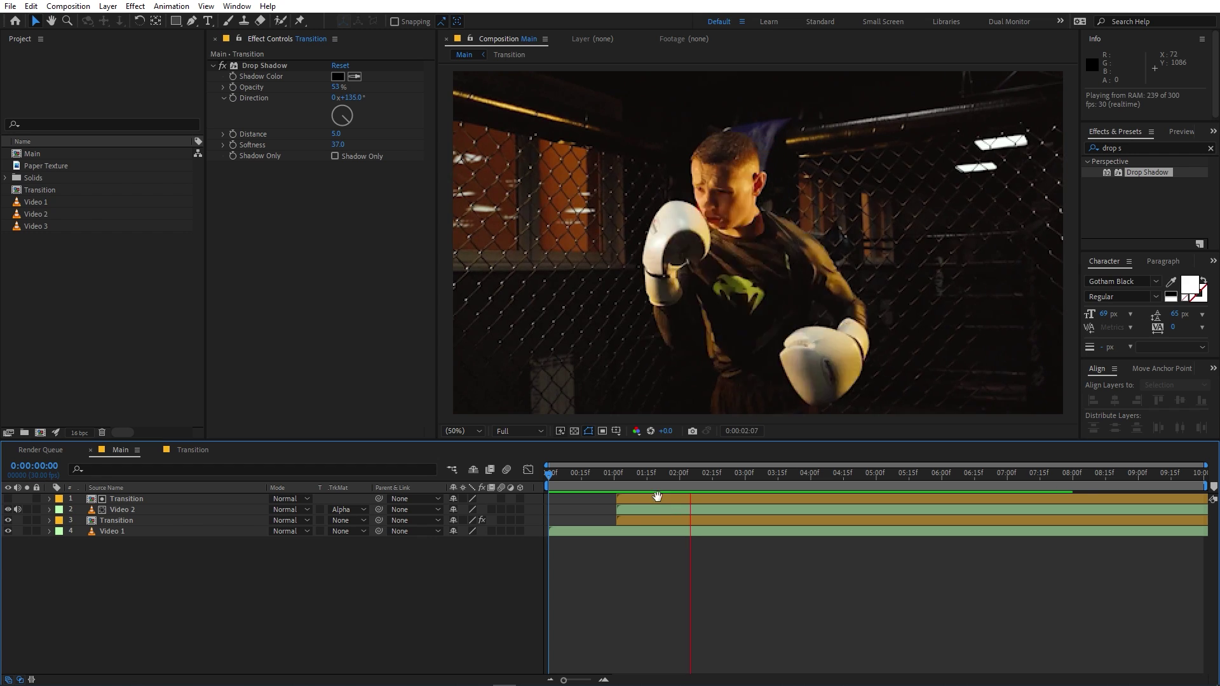
key("space")
left_click(639, 486)
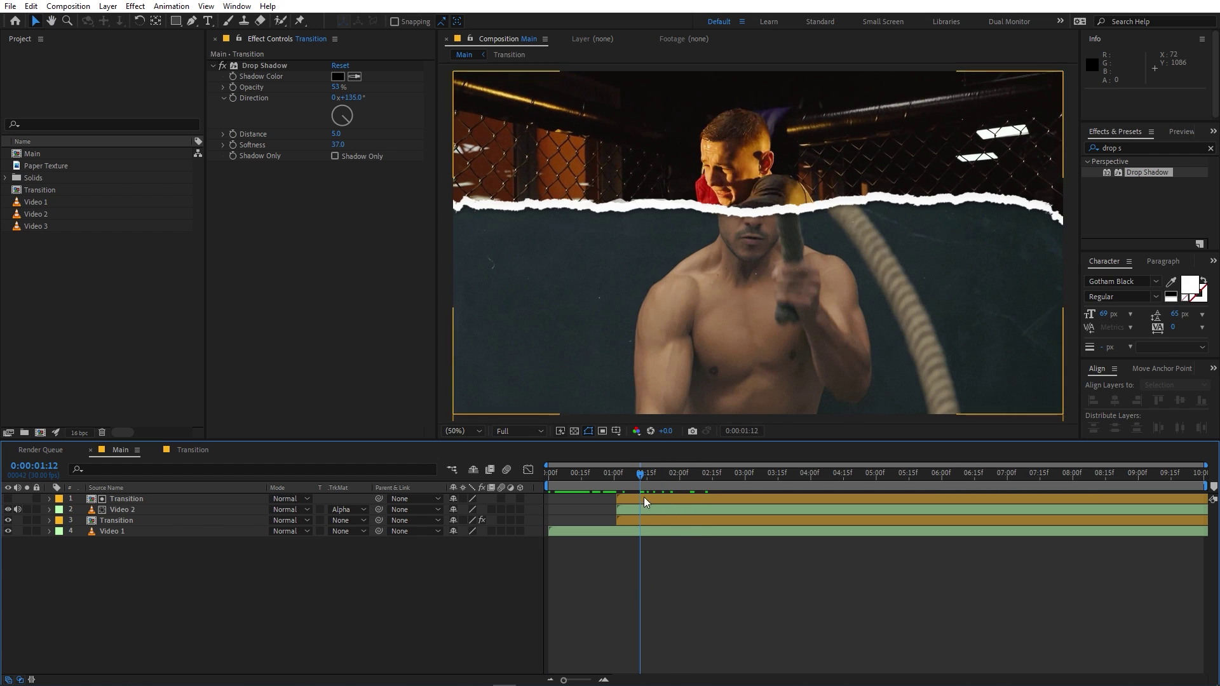
Step: Create a text layer reading "STRENGTH" at the start of the Main composition and center it in the frame both ways
key("Home")
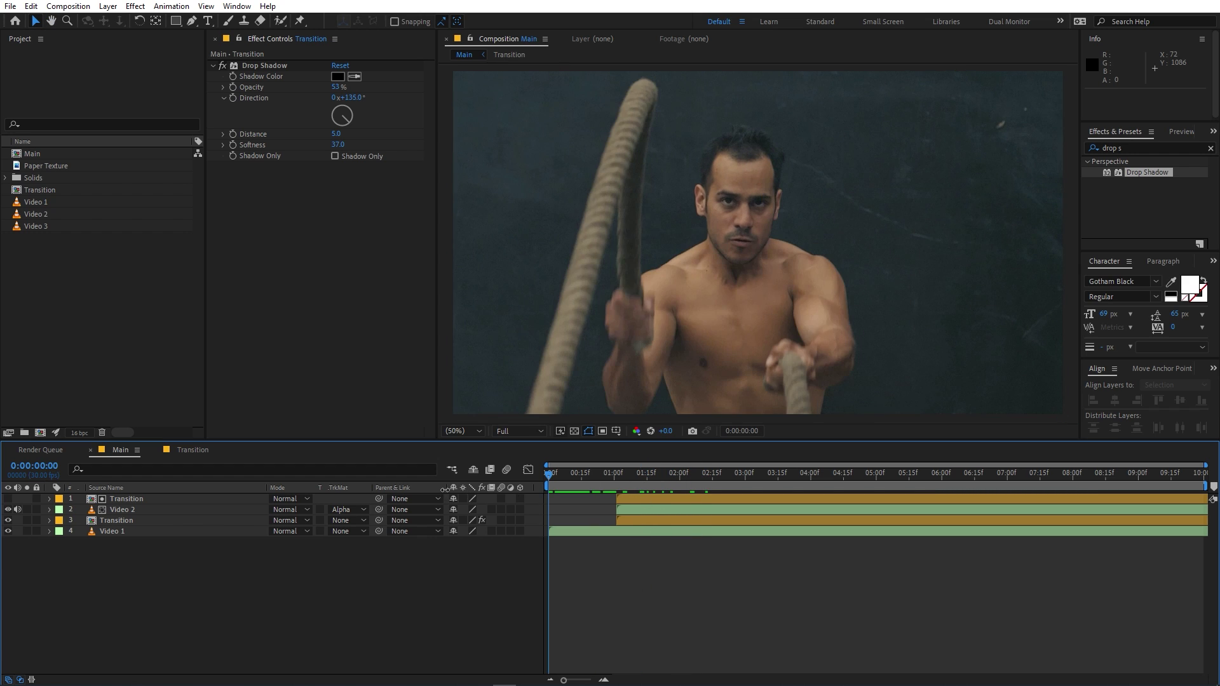
left_click(207, 20)
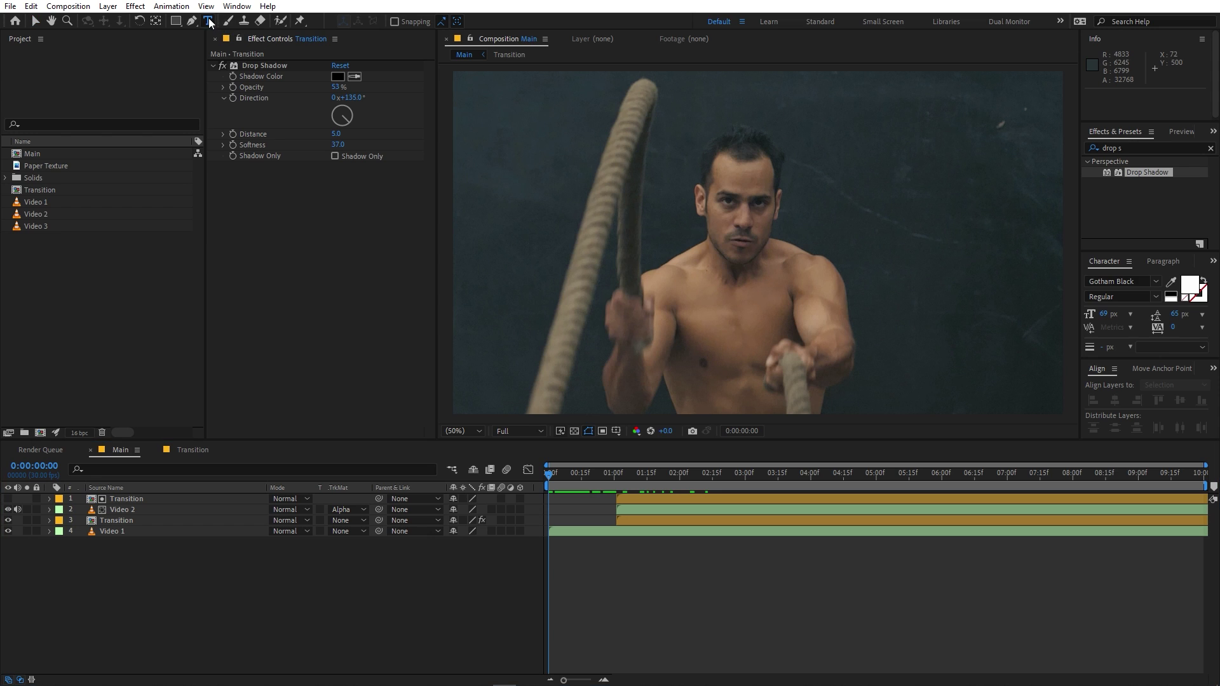
left_click(636, 219)
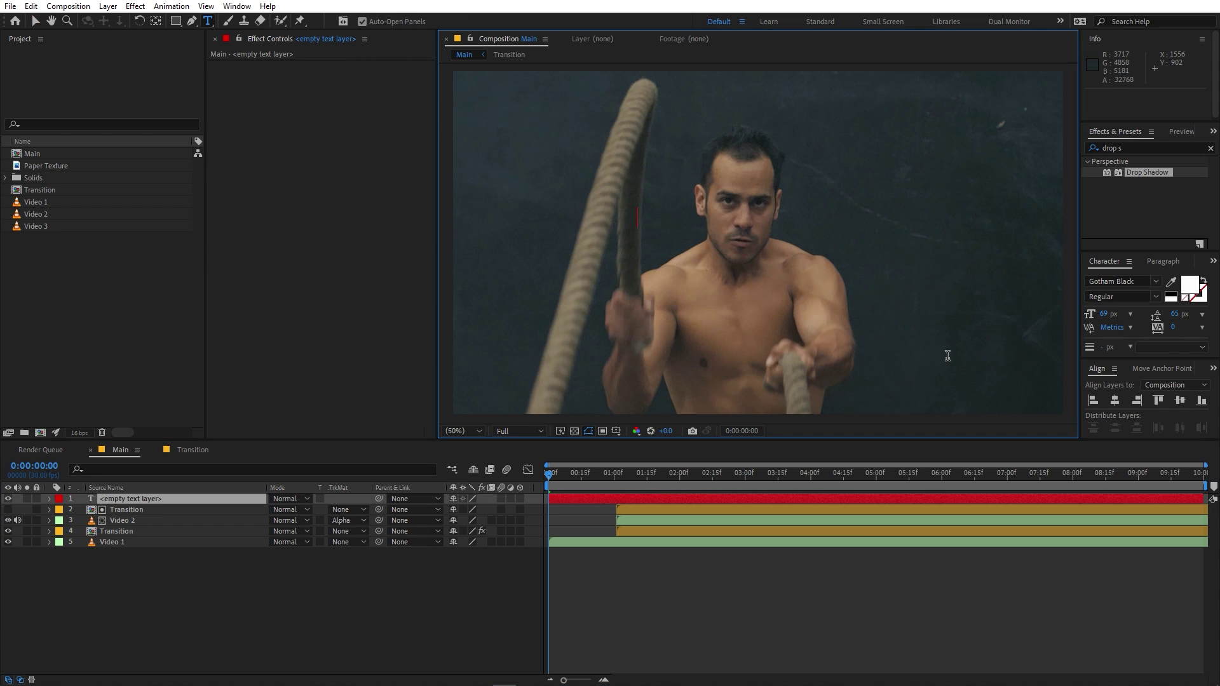
type("S")
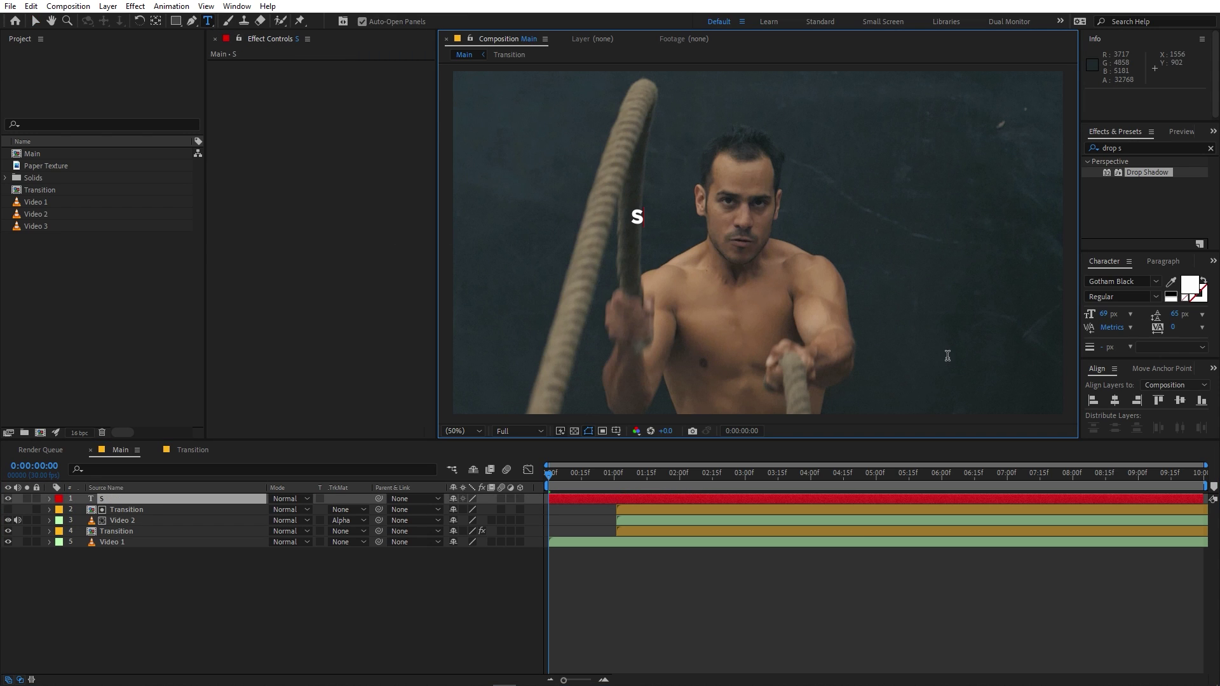
type("TRENGTH")
key("ctrl+a")
left_click(1116, 399)
left_click(1182, 401)
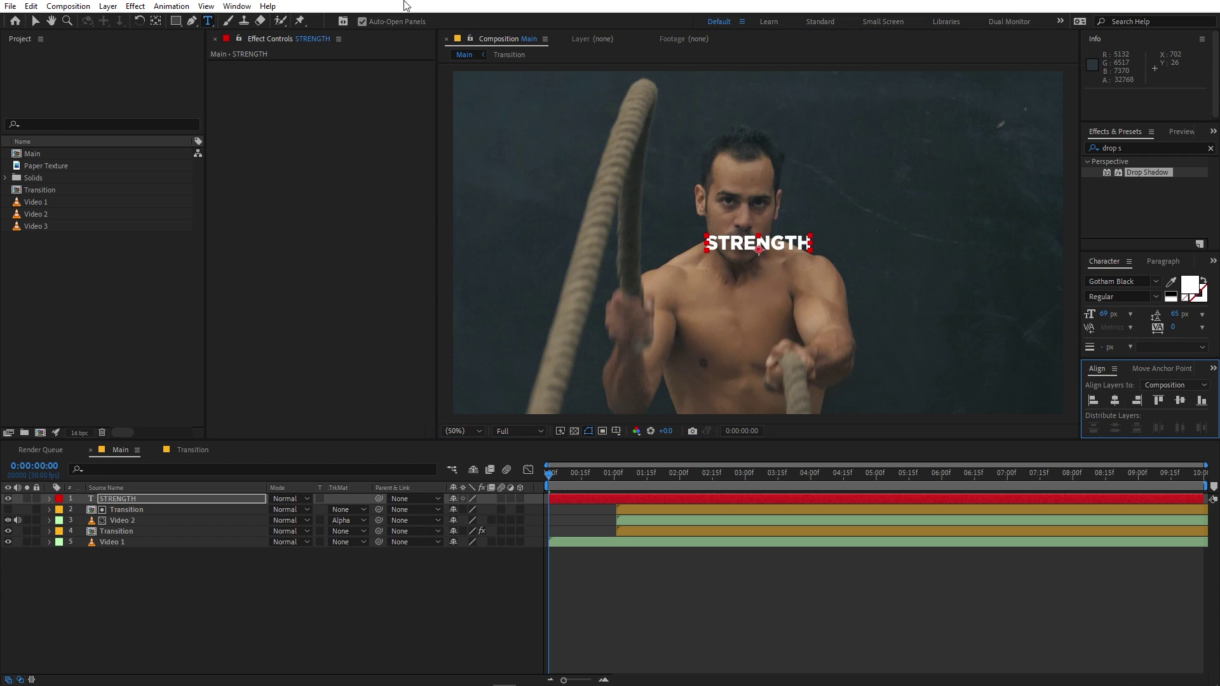
left_click(237, 6)
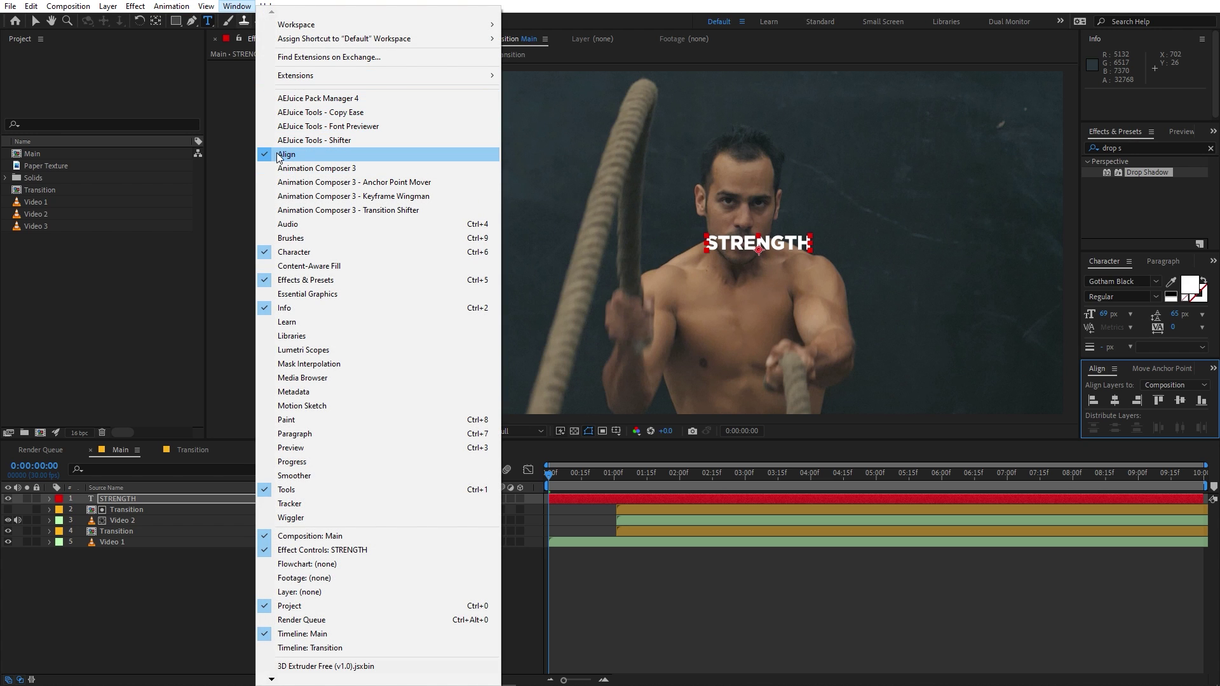
left_click(567, 5)
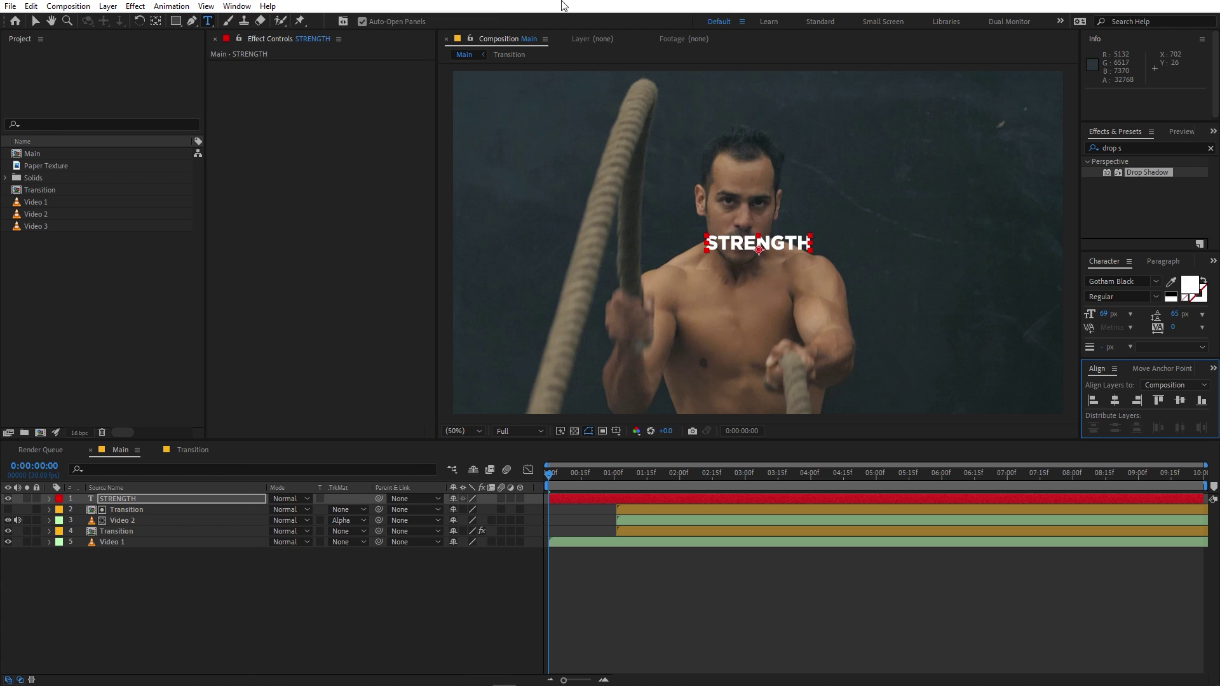
Step: Center the STRENGTH layer's anchor point on the text and scale the layer to 303%
left_click(136, 498)
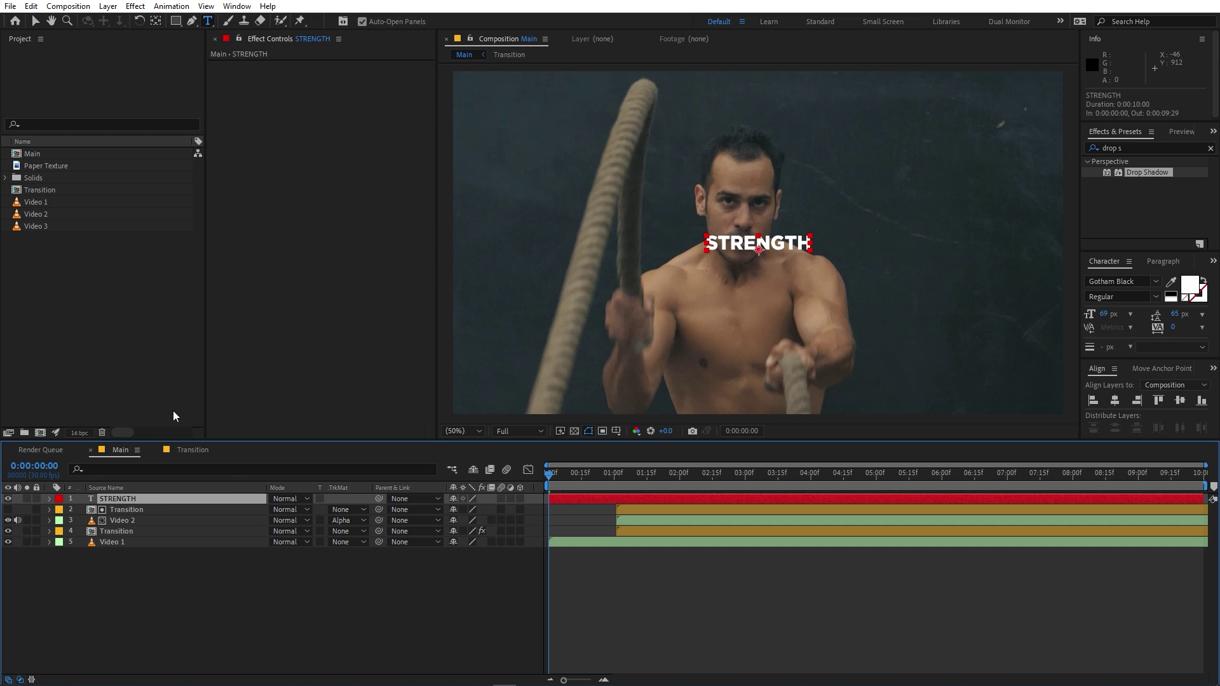
left_click(156, 21)
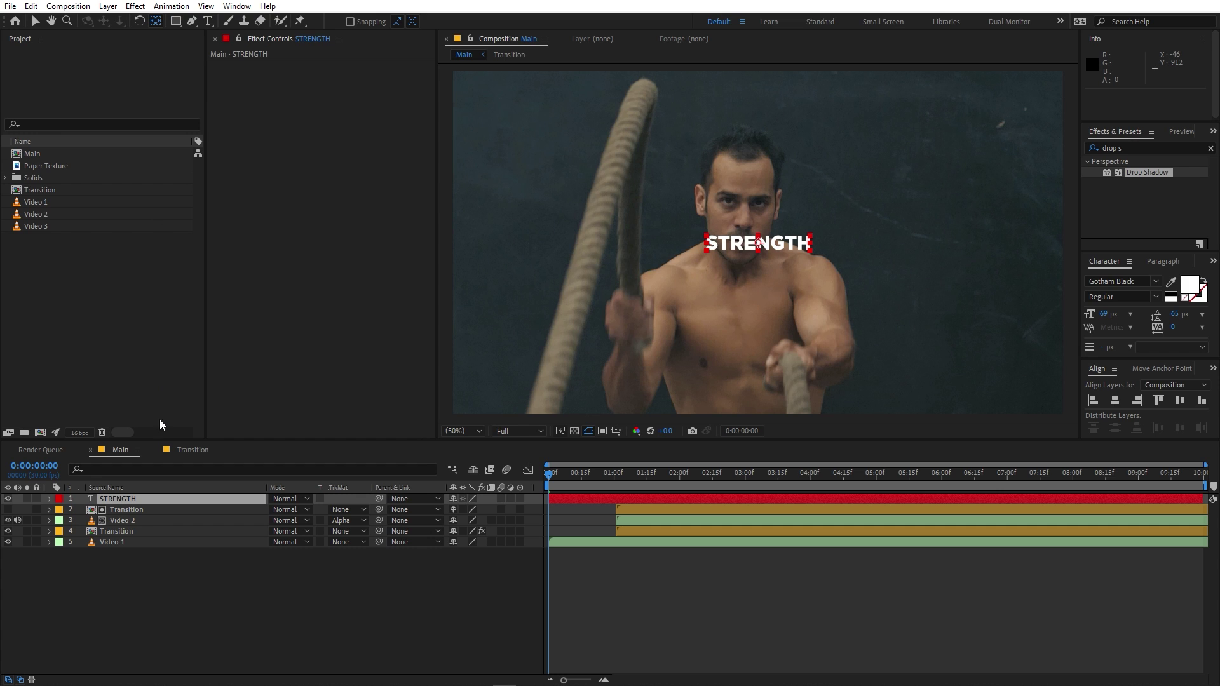
left_click(135, 500)
key("s")
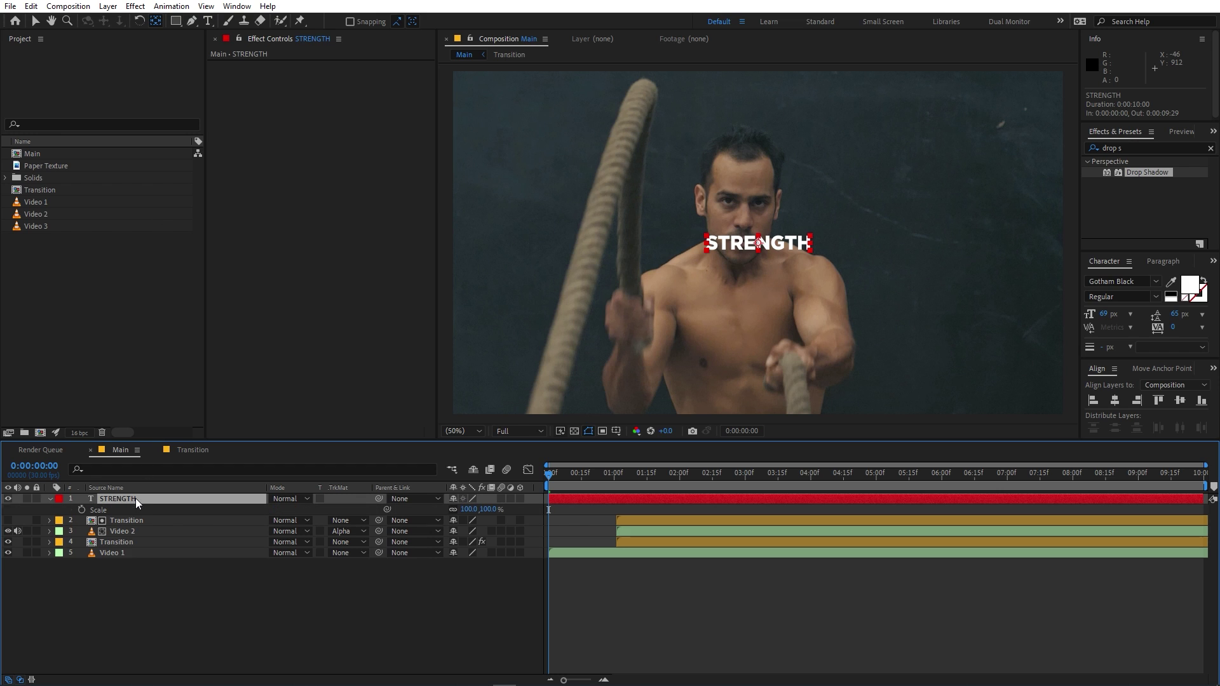
left_click_drag(479, 512, 536, 508)
key("ctrl+shift+a")
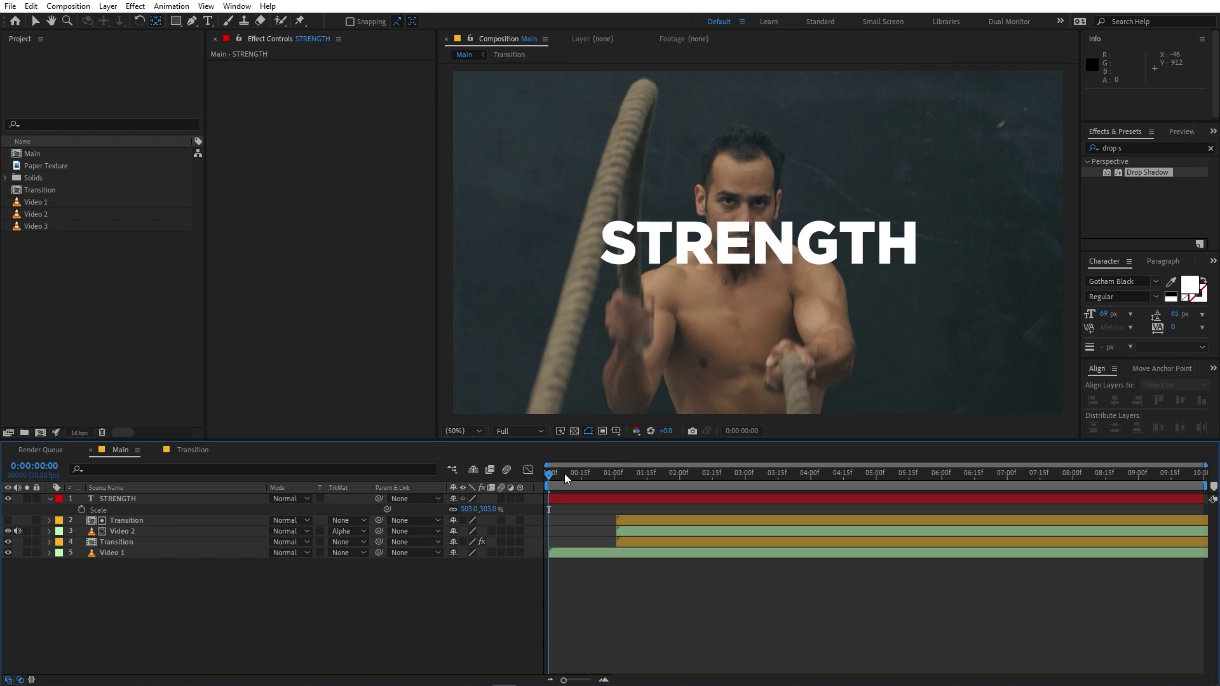
Step: Animate the STRENGTH layer's scale with five varying keyframes, from 303% at the start to 351.5% at about 0:00:01:12
left_click(82, 510)
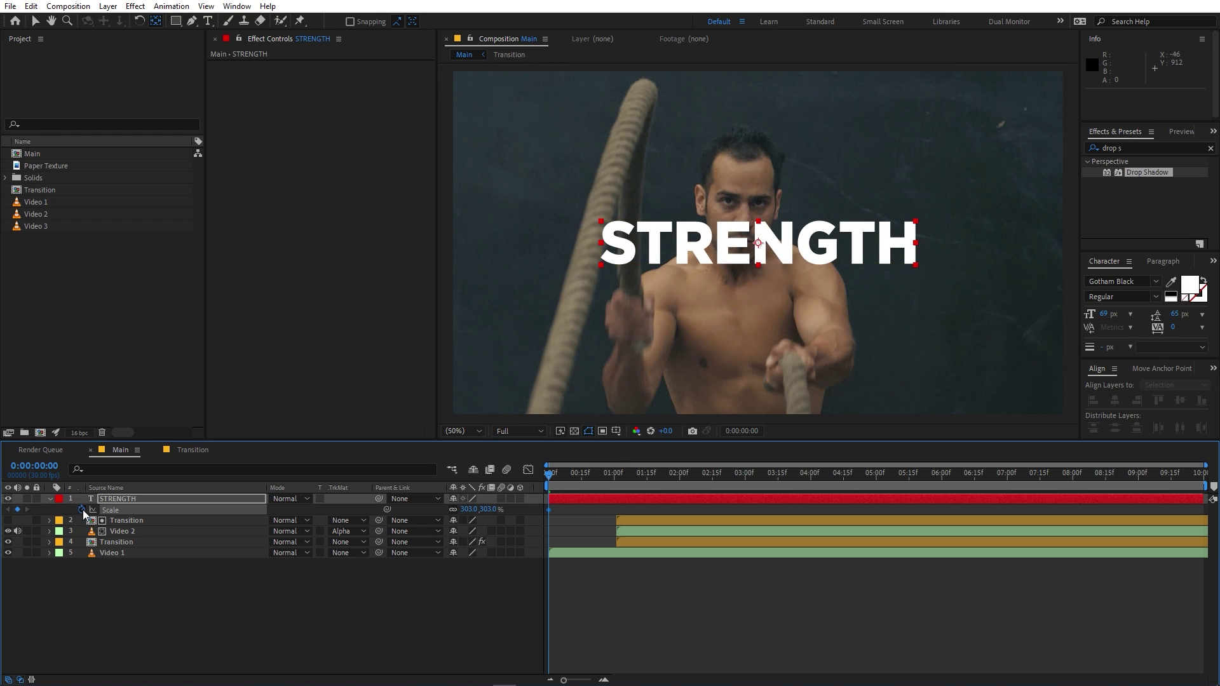
left_click_drag(547, 479, 563, 479)
left_click_drag(467, 507, 147, 535)
left_click_drag(576, 479, 591, 478)
left_click_drag(468, 509, 521, 509)
left_click_drag(589, 478, 616, 478)
left_click_drag(468, 508, 267, 533)
left_click_drag(616, 478, 636, 478)
left_click_drag(468, 508, 644, 483)
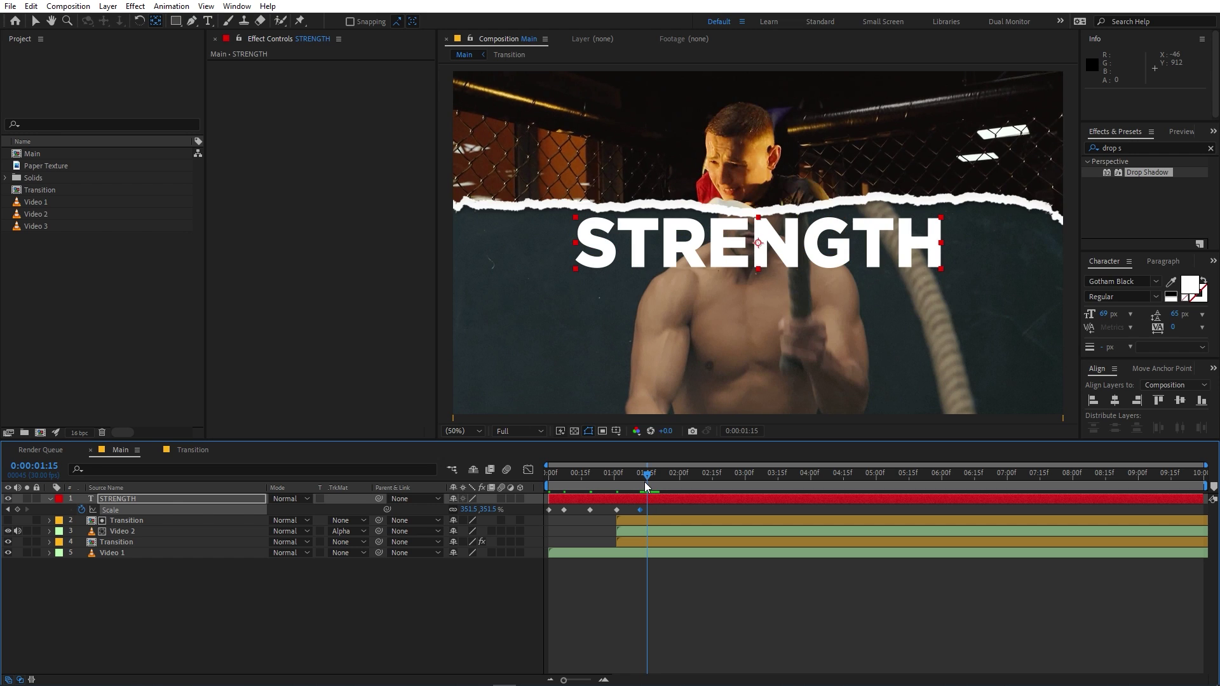
Step: Split the STRENGTH layer at 0:00:01:15 and change the second part's text to "STAMINA"
key("ctrl+shift+d")
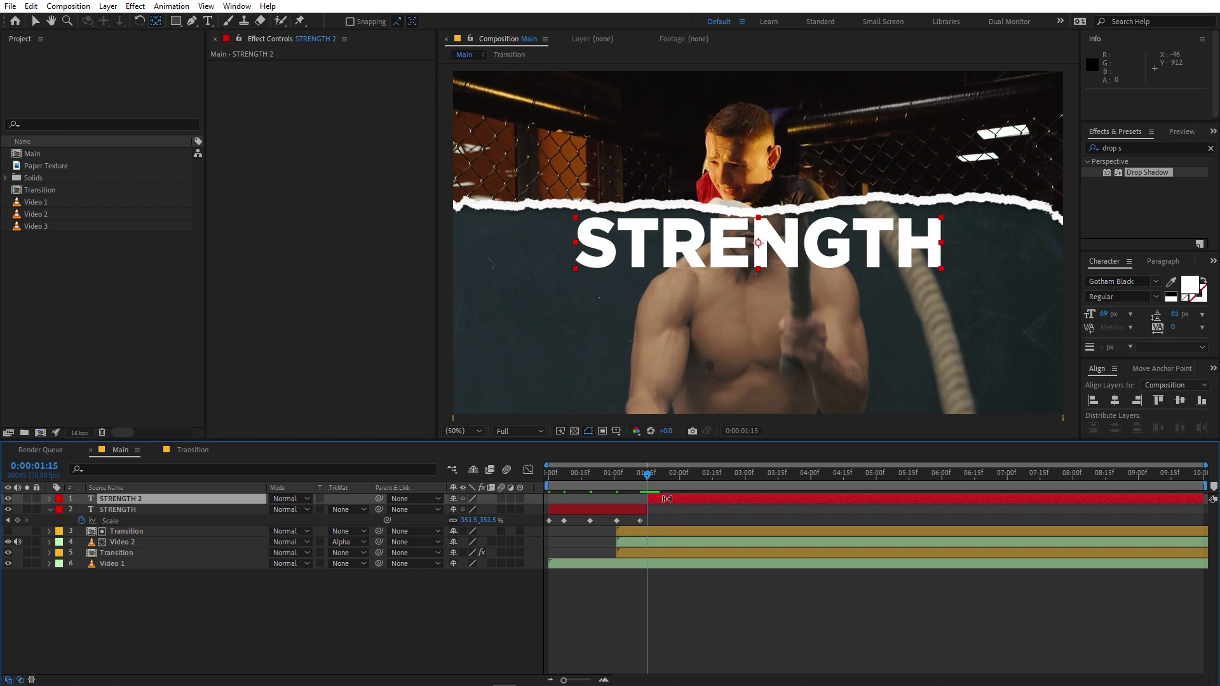
double_click(667, 498)
key("BackSpace")
type("ST")
Step: Animate the STAMINA layer's scale with keyframes of 351.5% at 0:00:01:15, 324.2% at 0:00:01:26, 284.5% at 0:00:02:08 and 270.2% at 0:00:02:21
key("u")
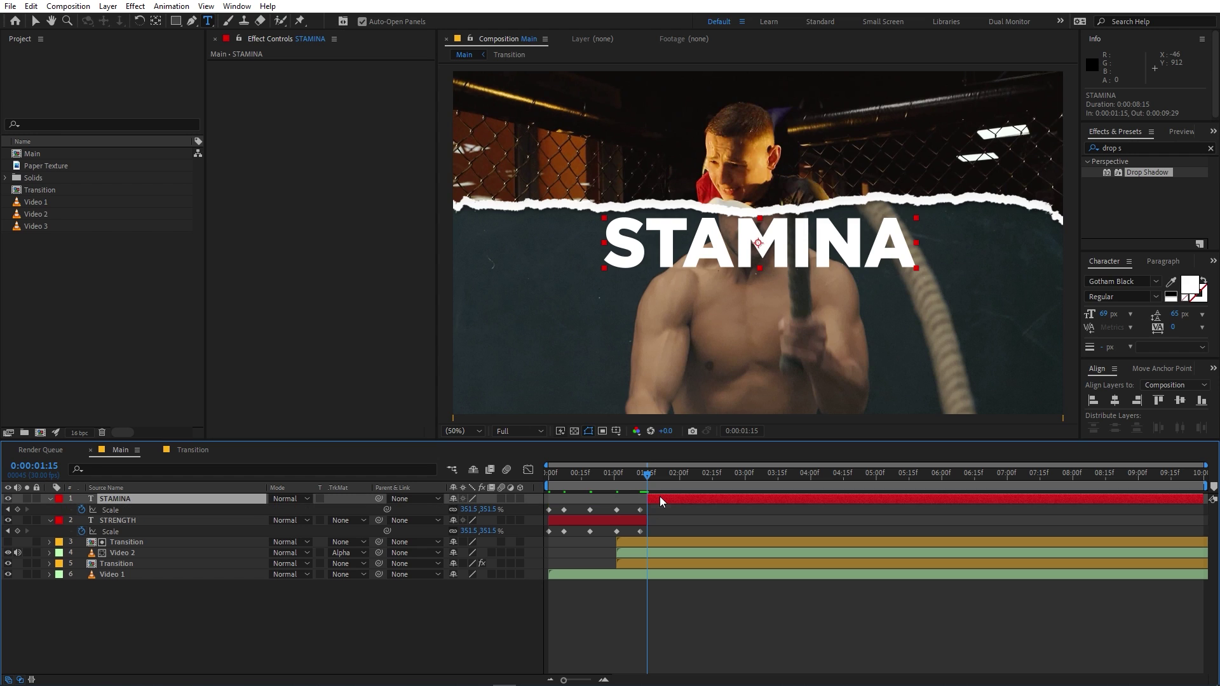
left_click(17, 510)
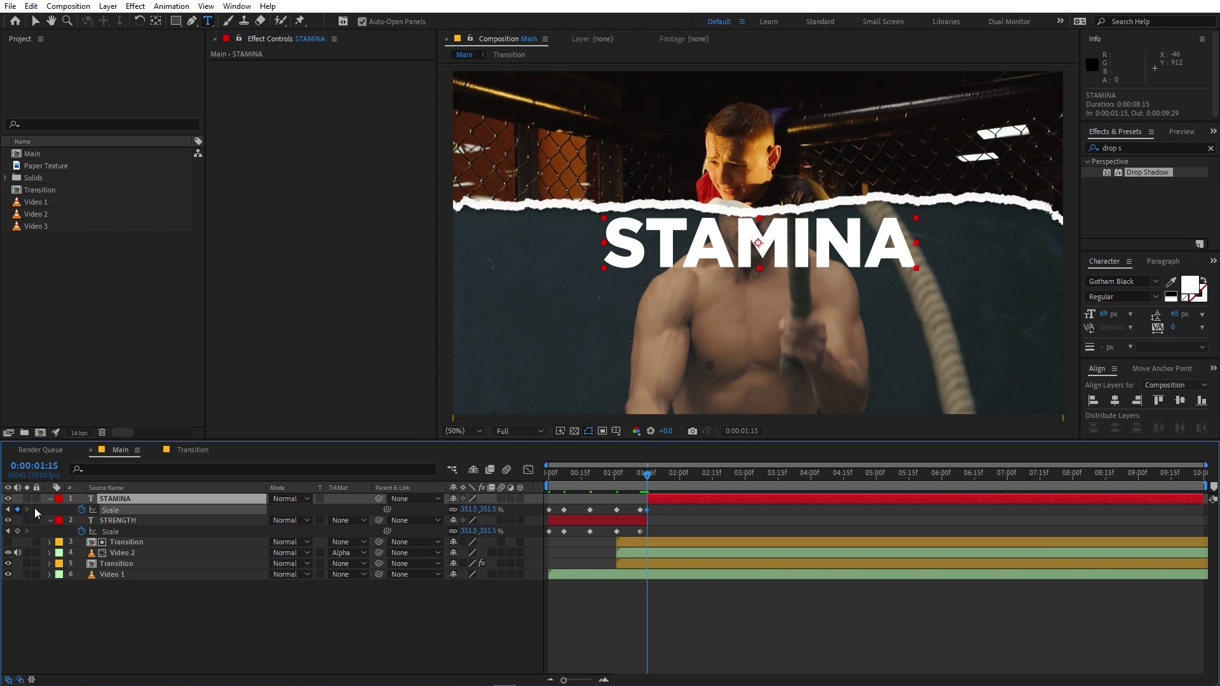
left_click_drag(647, 477, 670, 488)
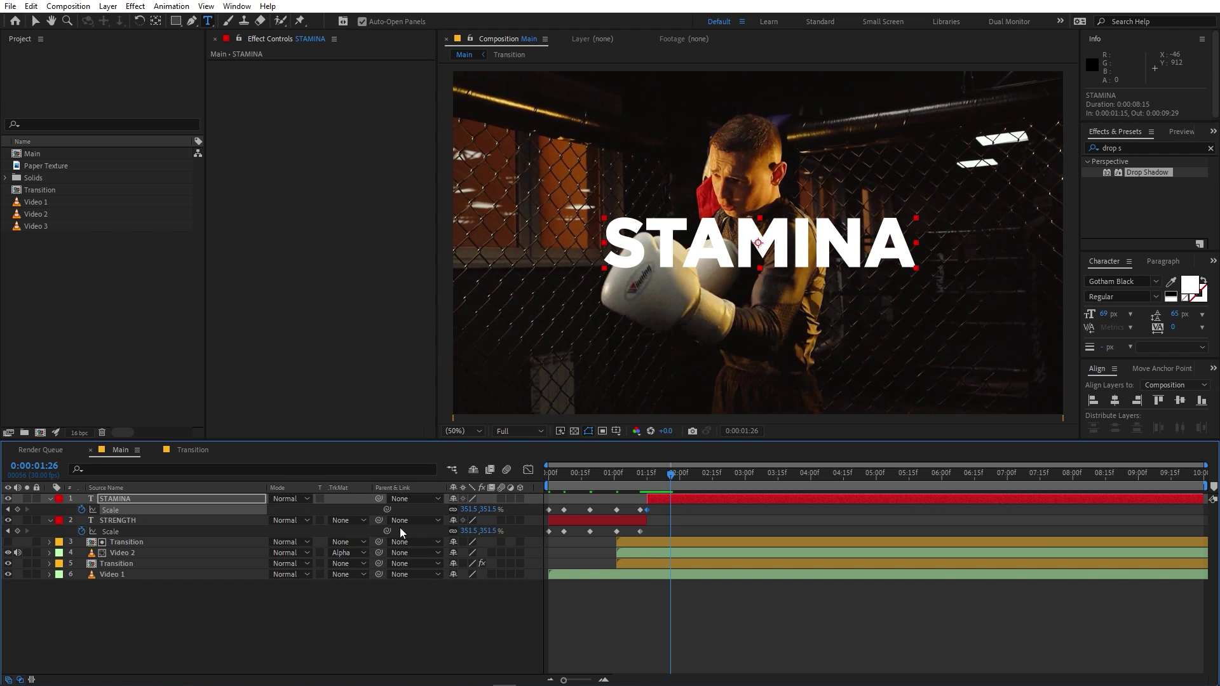
left_click_drag(469, 510, 319, 537)
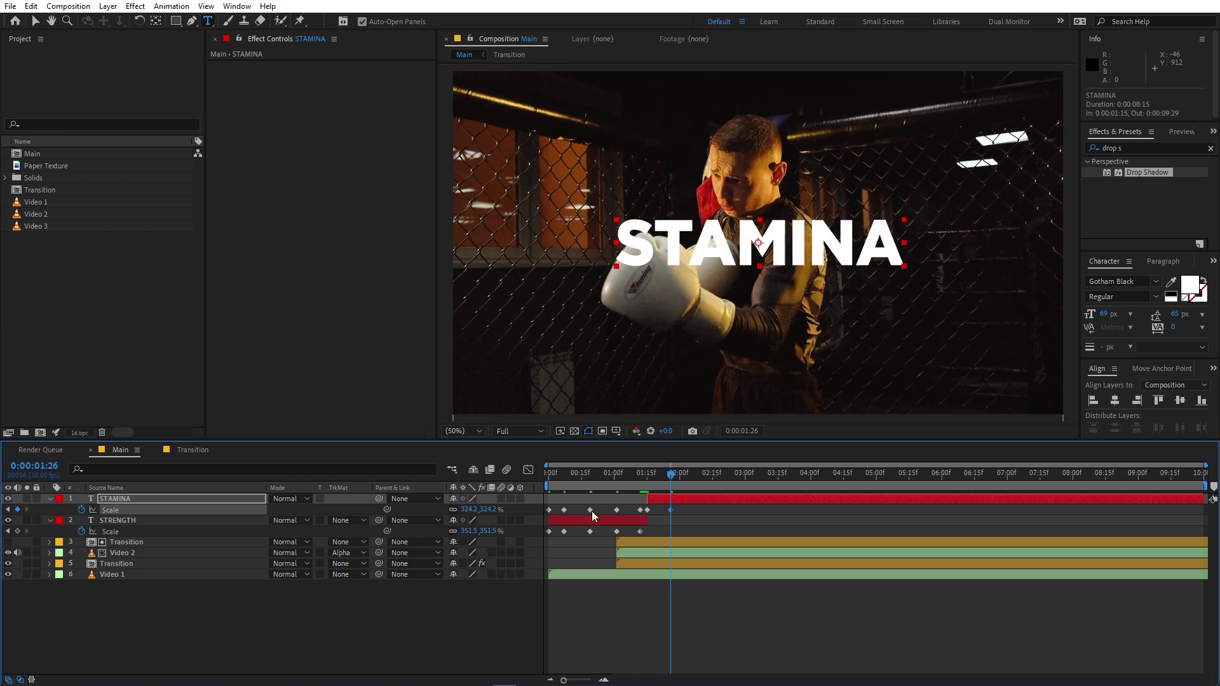
key("space")
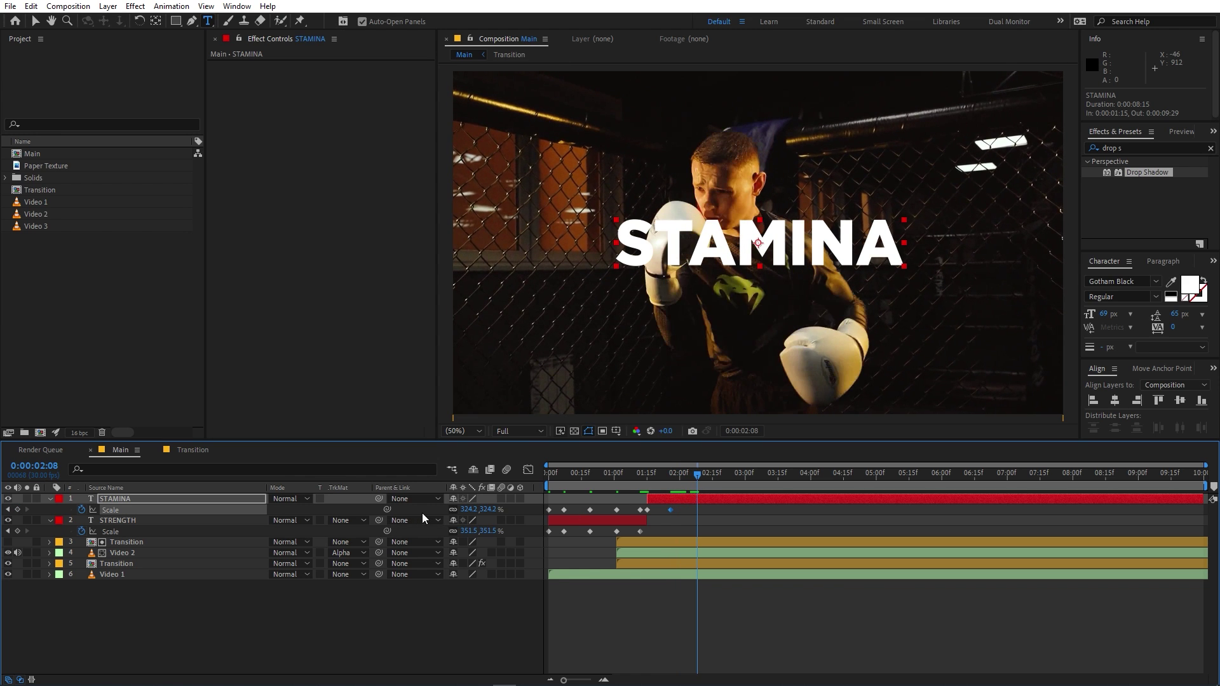
left_click_drag(466, 510, 242, 536)
left_click_drag(696, 486, 725, 486)
left_click_drag(469, 510, 385, 516)
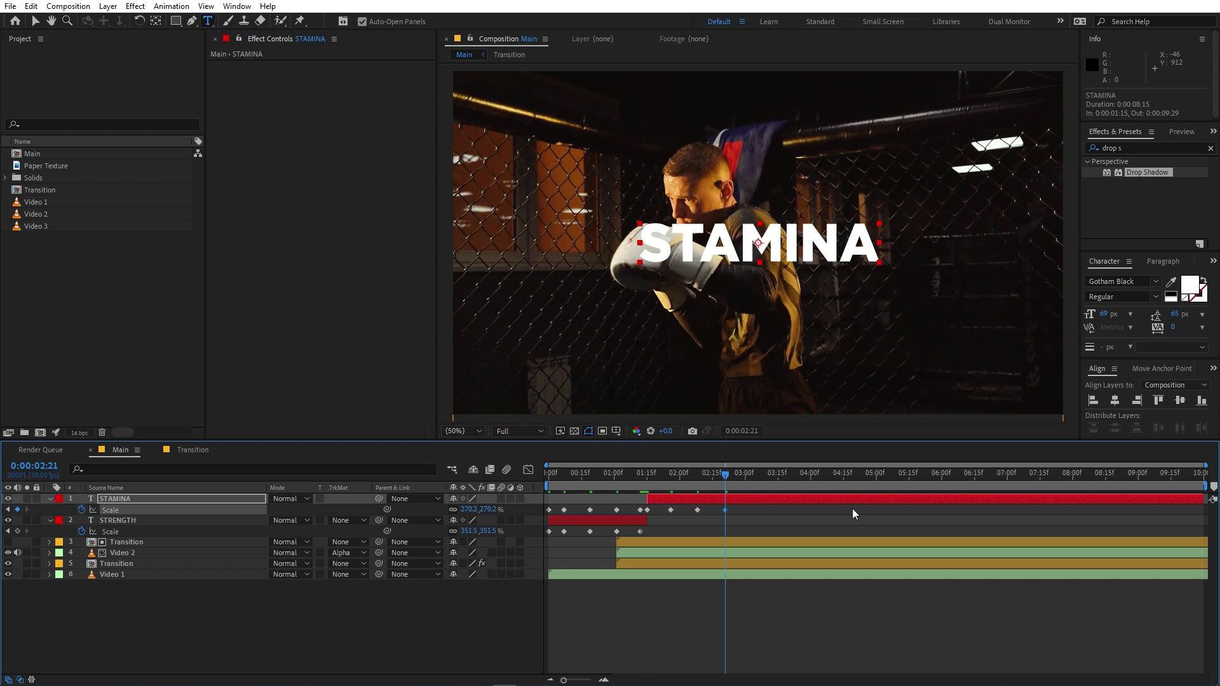
Step: Convert all scale keyframes of the STAMINA and STRENGTH layers to hold keyframes and preview the stepped title animation
left_click_drag(775, 503, 554, 531)
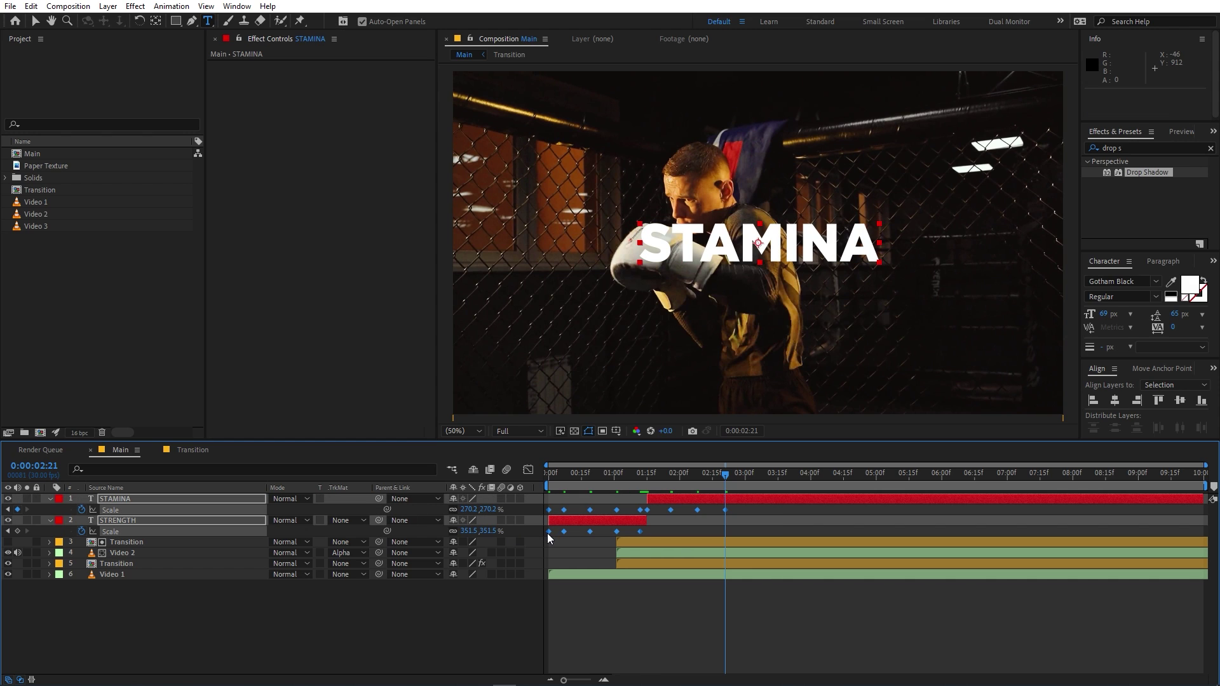
right_click(548, 532)
left_click(606, 468)
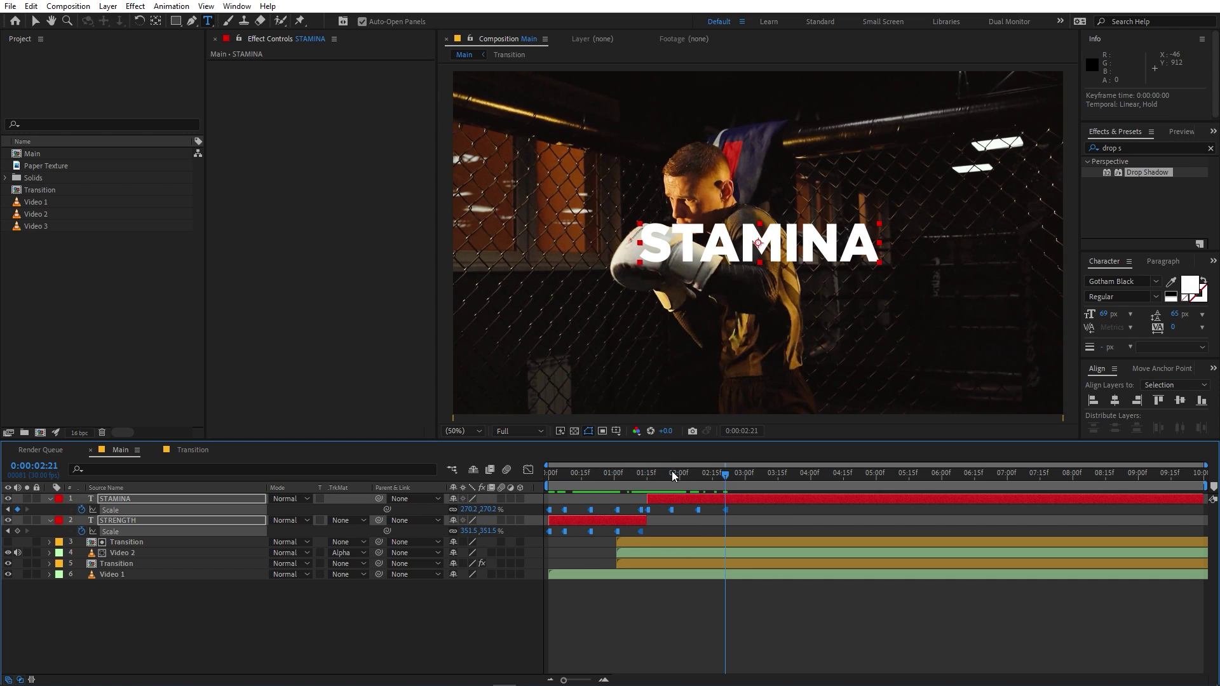
key("space")
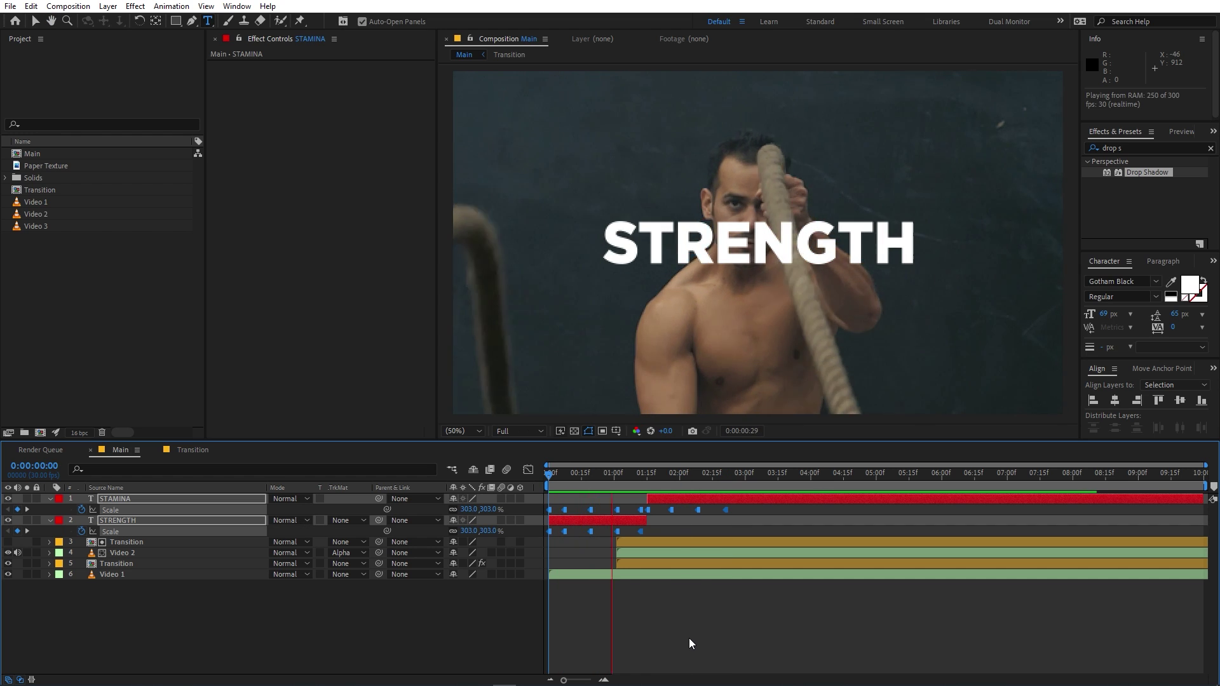
key("space")
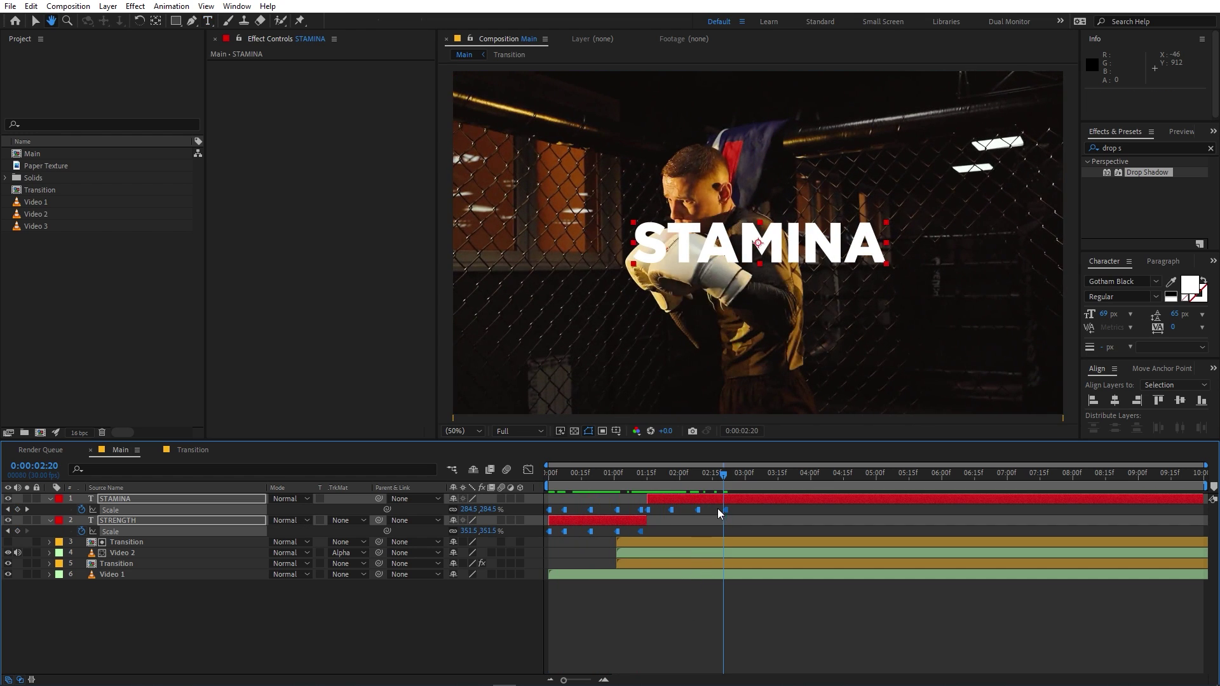
Step: Shift the STRENGTH layer's first two scale keyframes later, with the first at 0:00:00:07, preview the result and collapse both title layers
left_click_drag(657, 534, 579, 536)
left_click(549, 531)
key("ctrl+z")
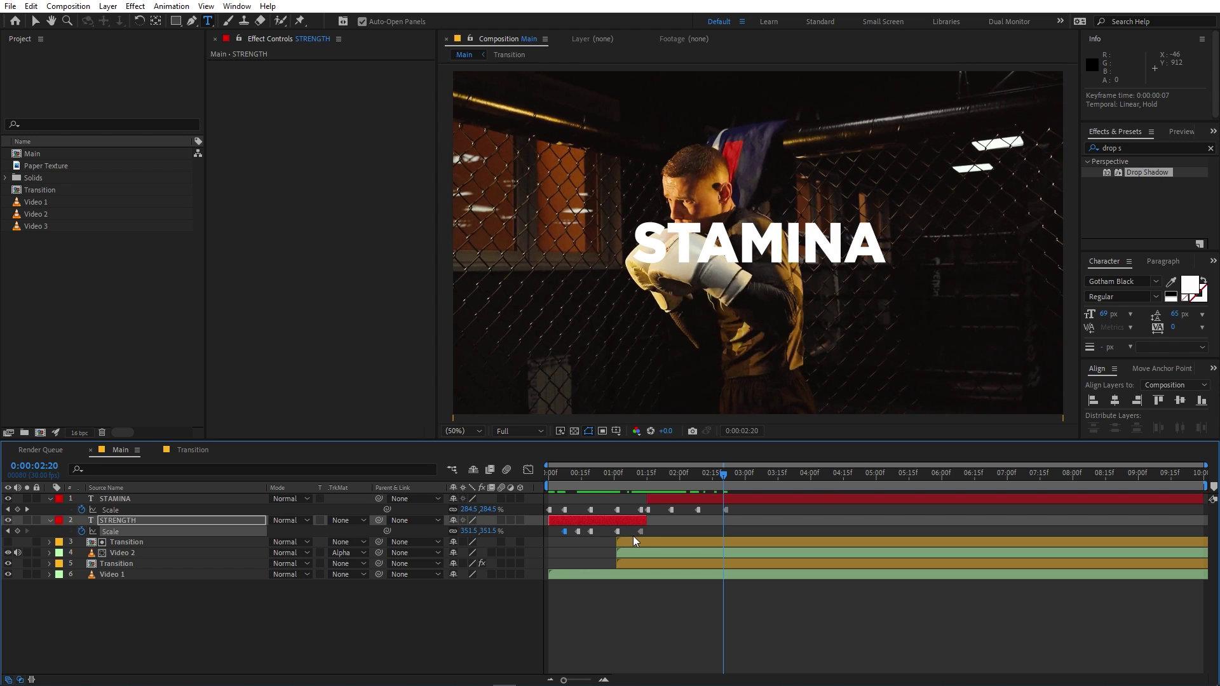
left_click(594, 534)
key("space")
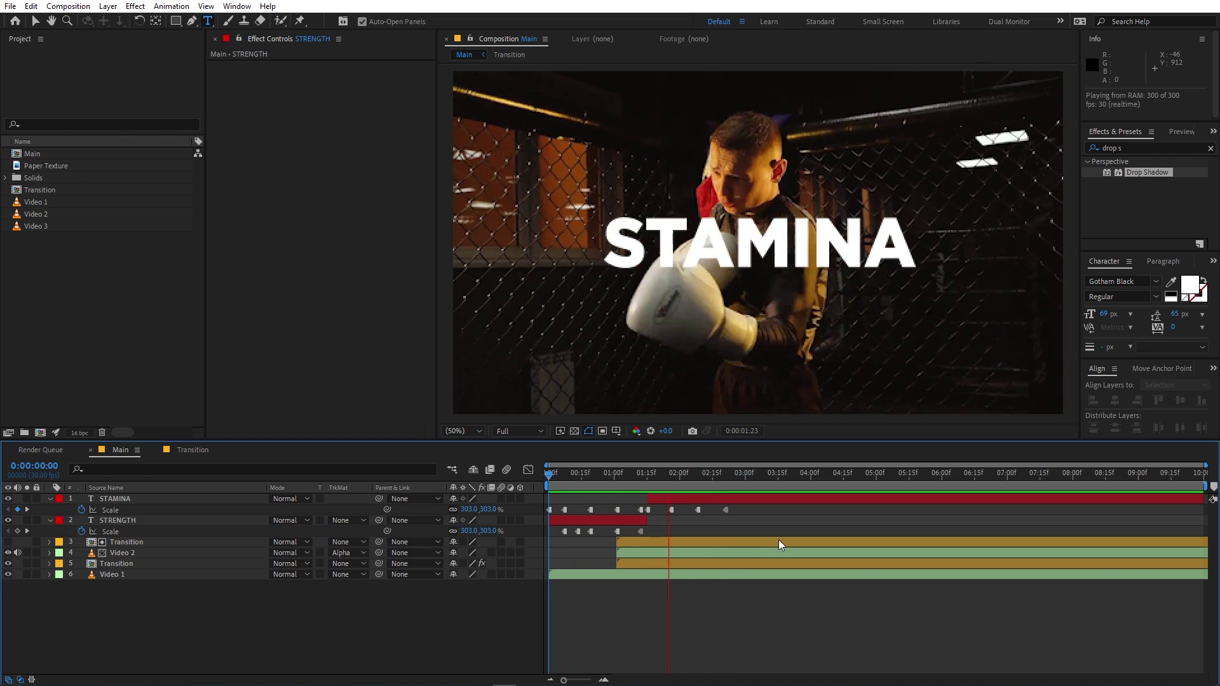
key("space")
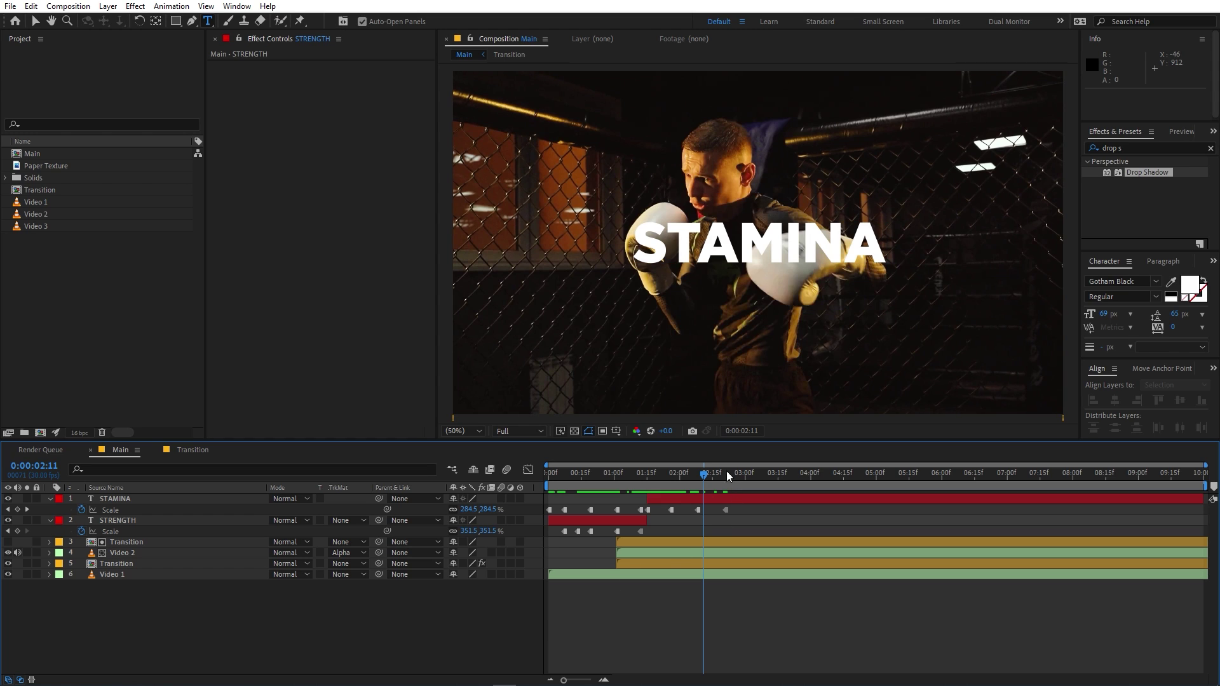
left_click(50, 499)
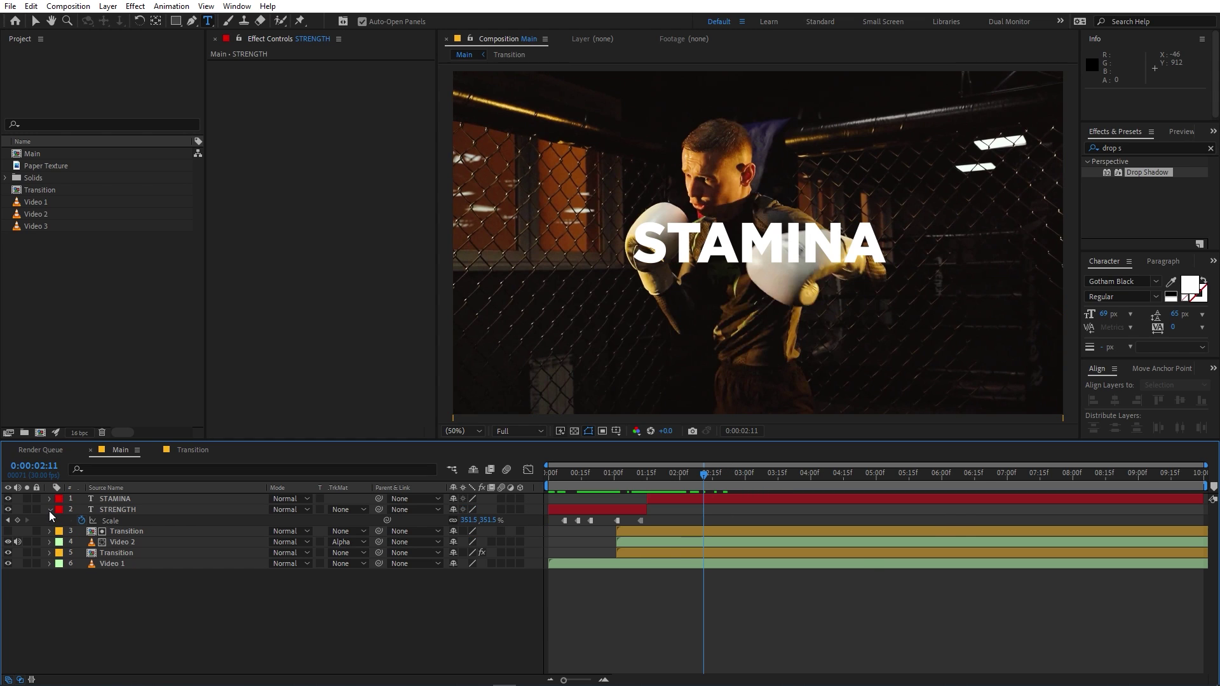
left_click(50, 509)
Step: Add Video 3 as the uppermost layer starting at 0:00:03:00 and scale it to 50% to fit the frame
left_click_drag(35, 226, 757, 501)
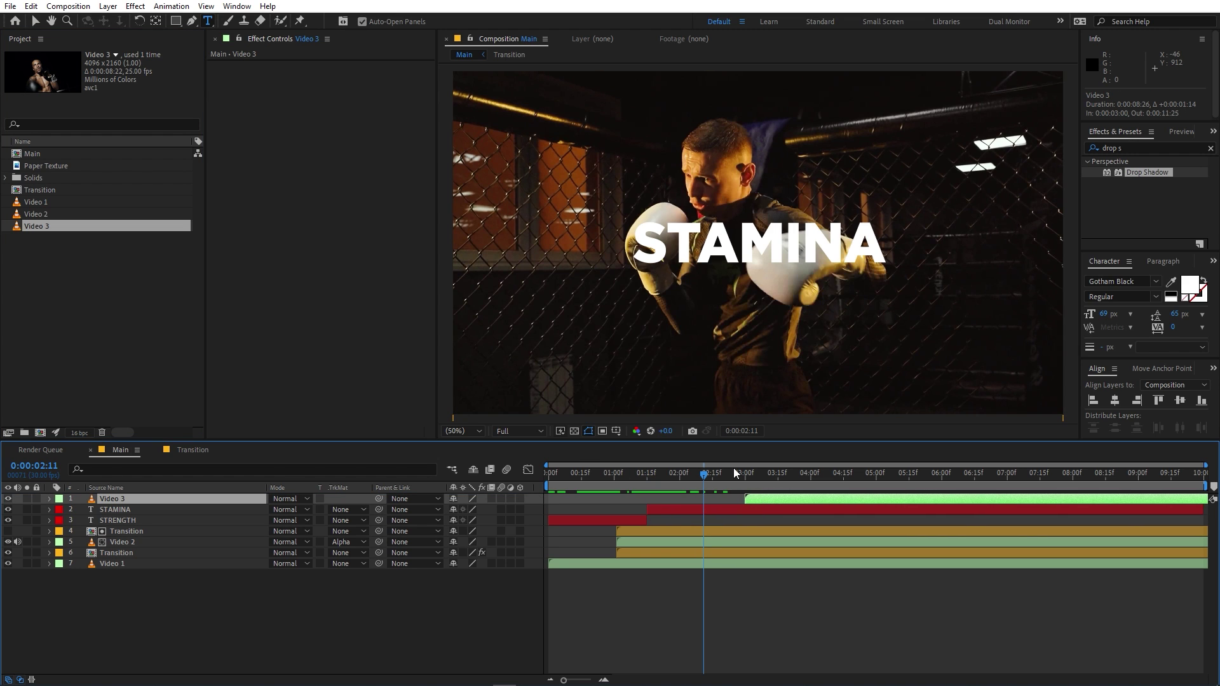
left_click(773, 473)
scroll(812, 248, "down", 4)
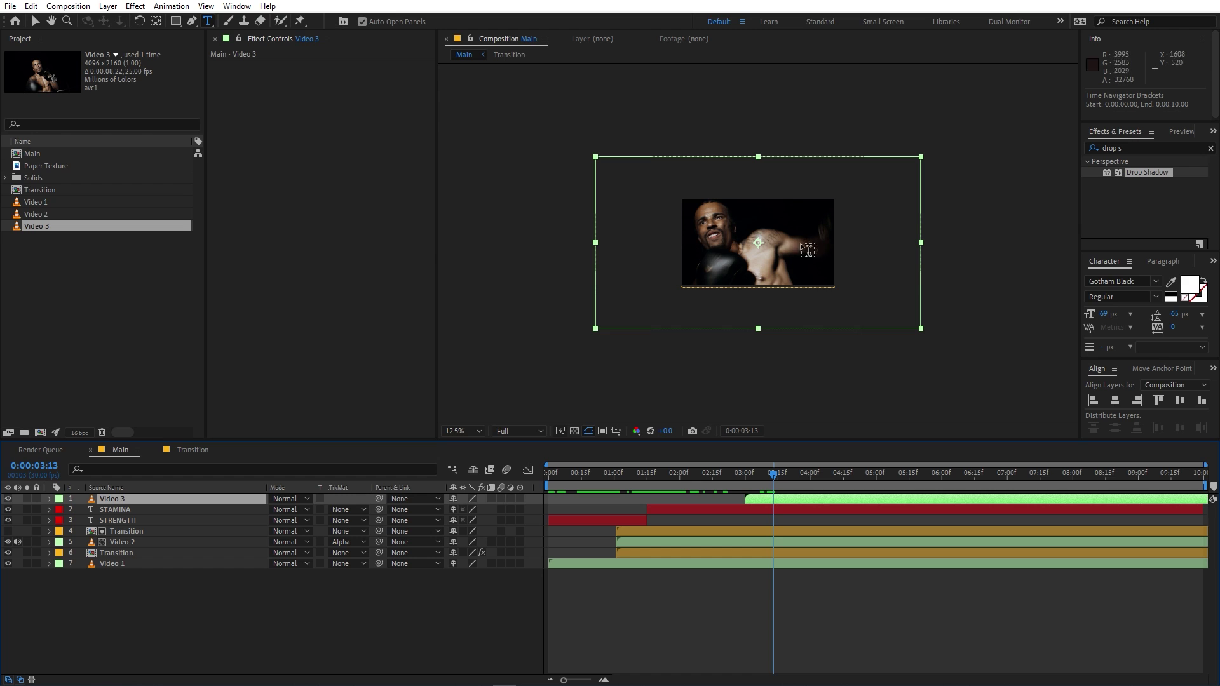
key("s")
left_click_drag(466, 510, 434, 510)
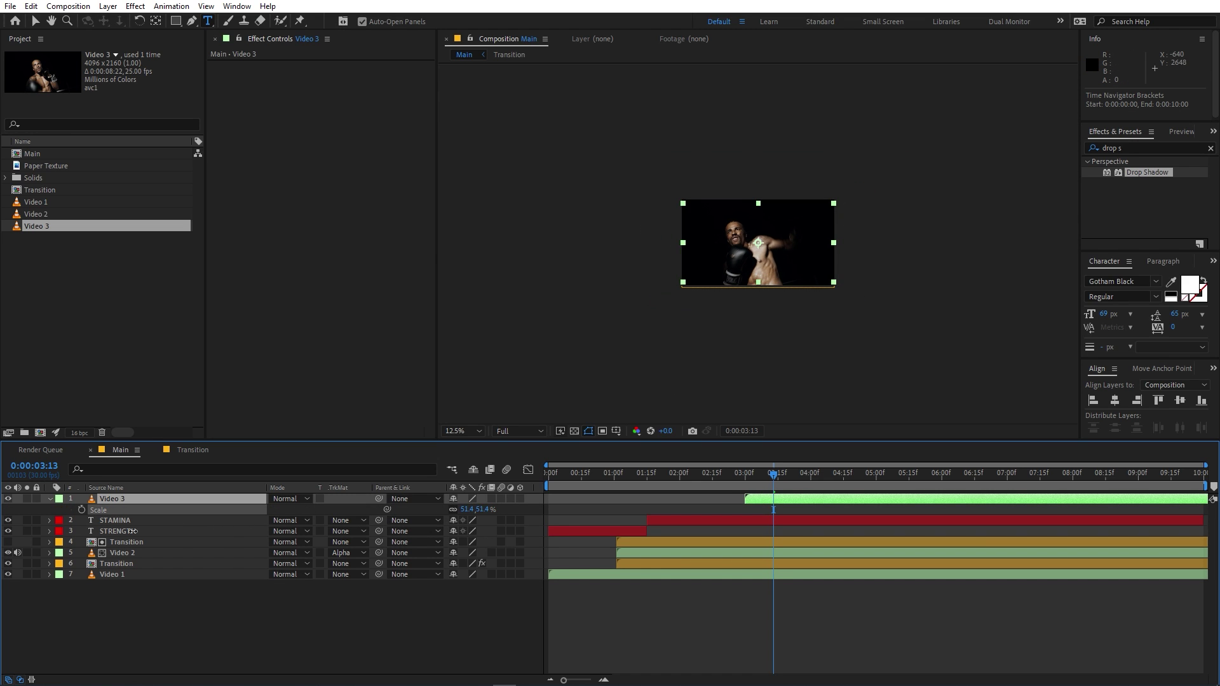
scroll(652, 370, "up", 4)
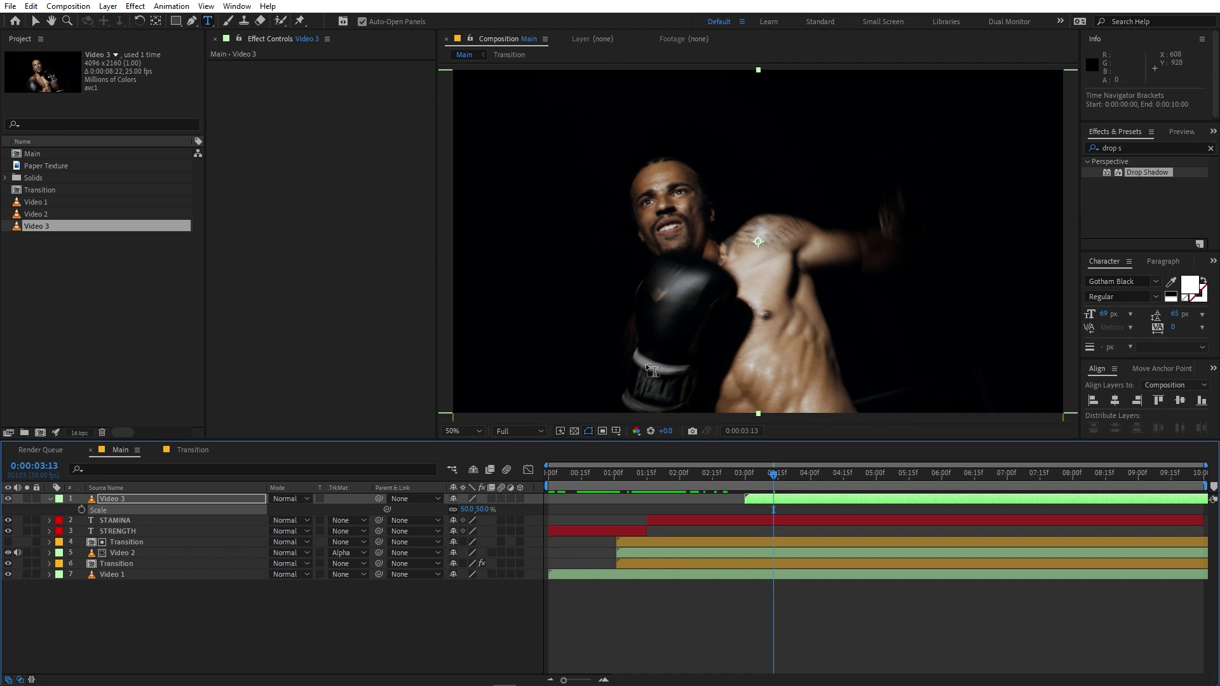
left_click(671, 611)
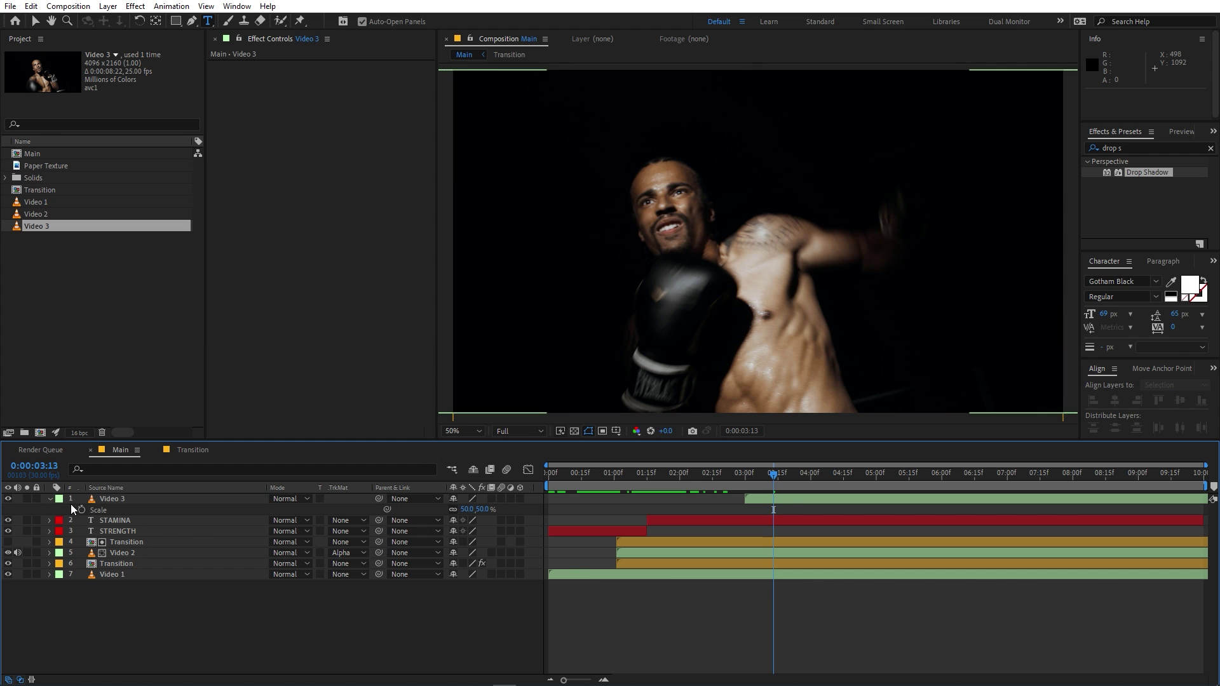
left_click(49, 500)
Step: Add the Transition composition above Video 3 starting at 0:00:03:00 and rotate it 180°
left_click(122, 279)
left_click_drag(52, 189, 768, 504)
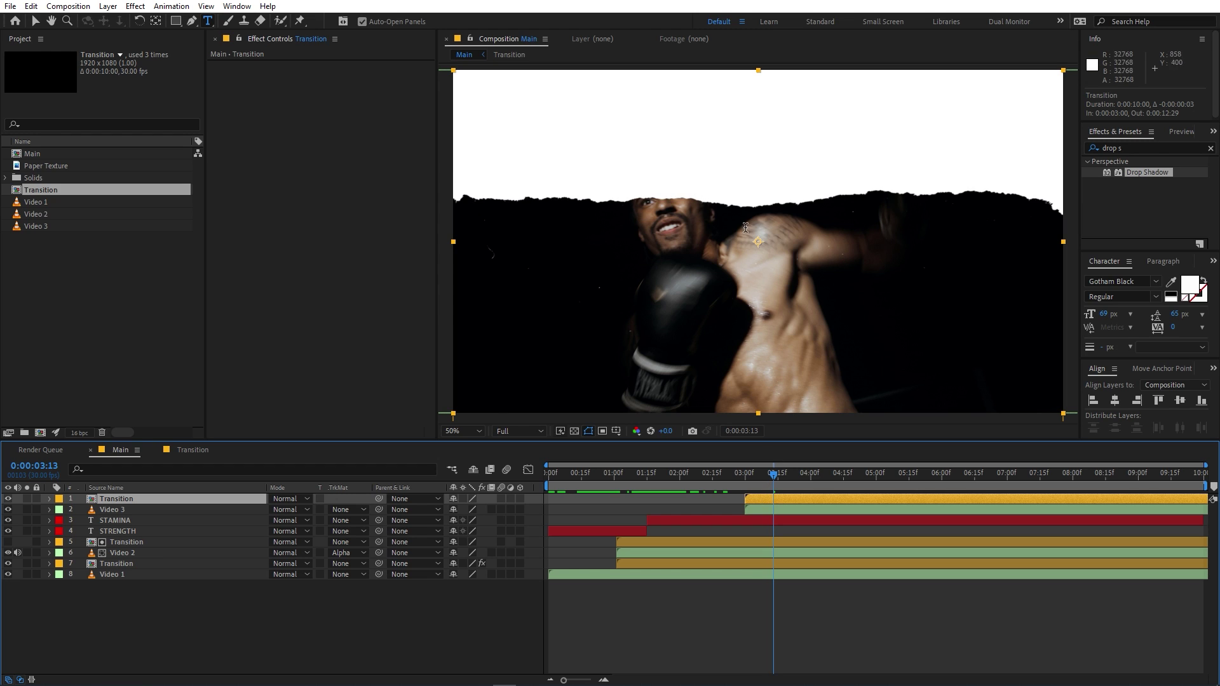
key("v")
key("r")
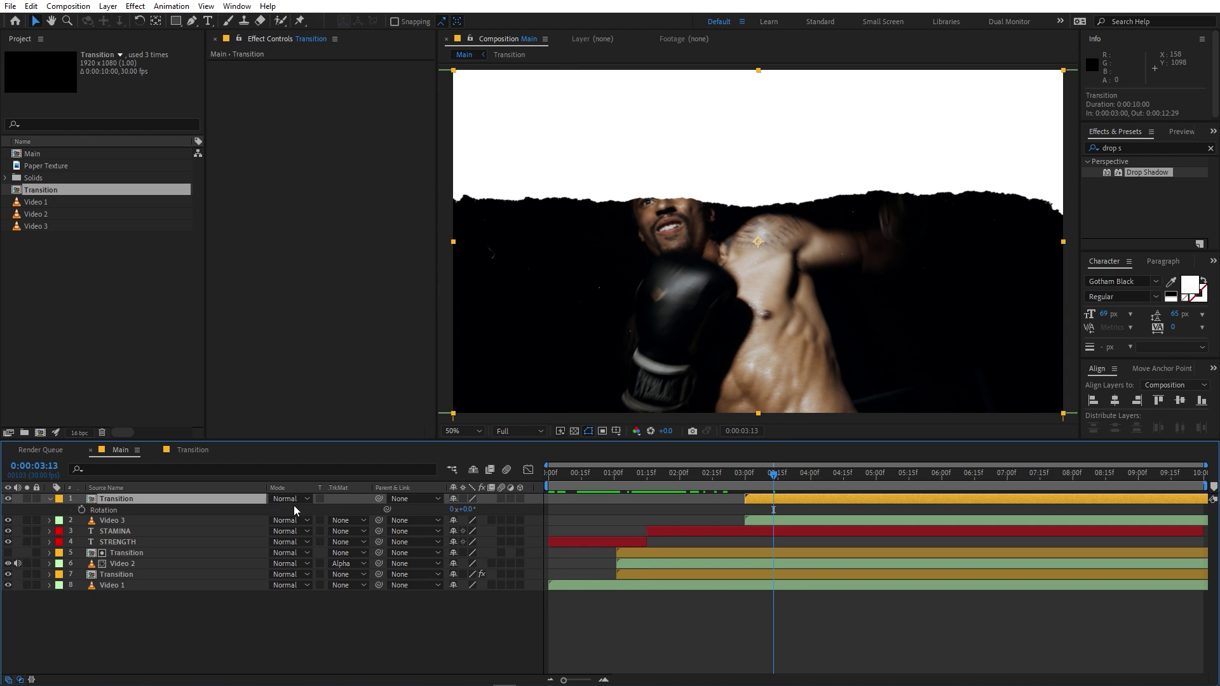
left_click_drag(466, 509, 519, 515)
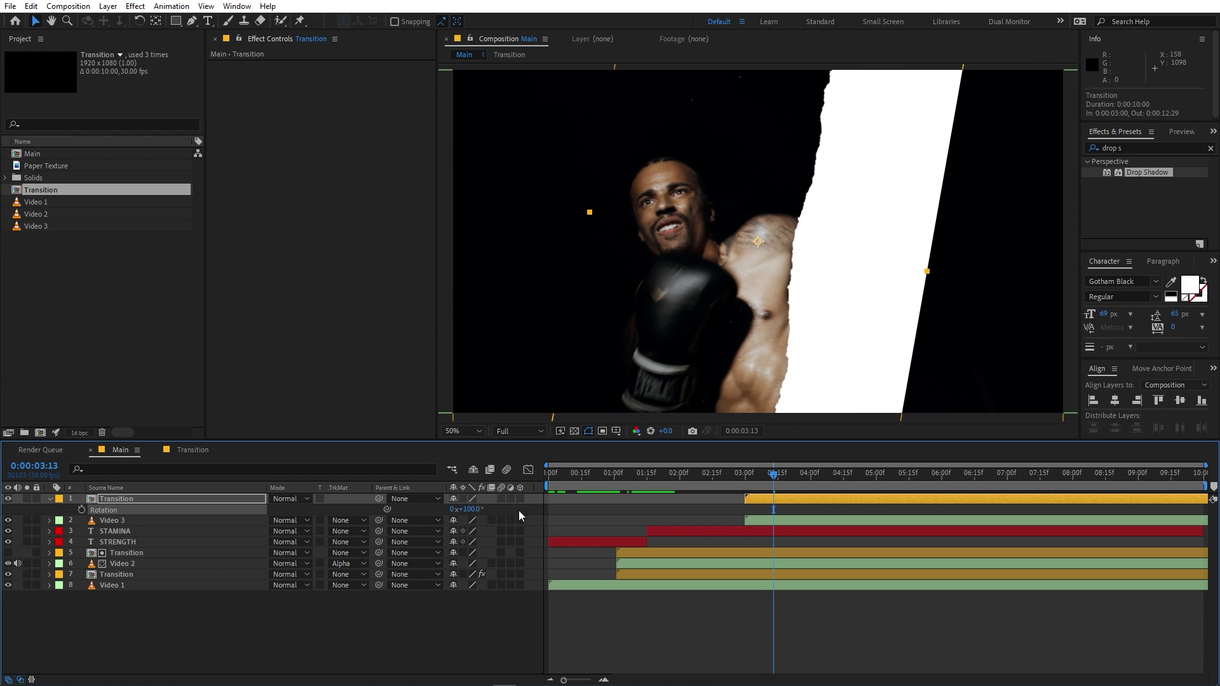
type("0")
key("Return")
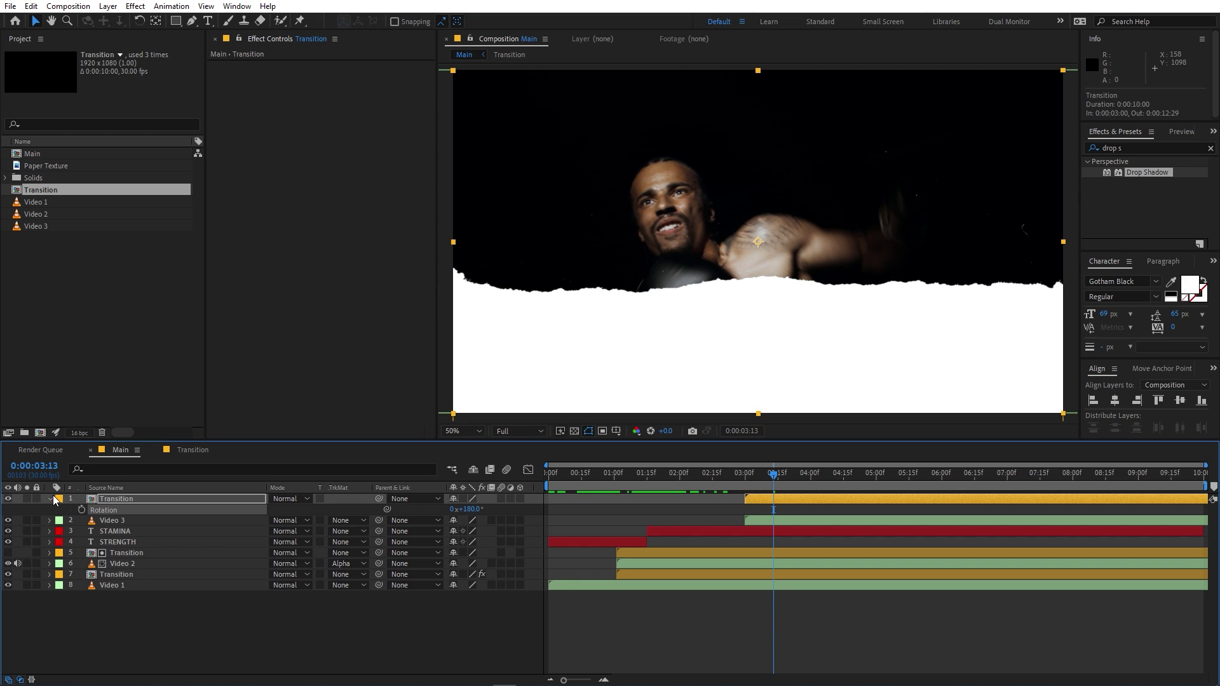
key("r")
Step: Set the track matte of Video 3 to Alpha Matte "Transition"
left_click(110, 511)
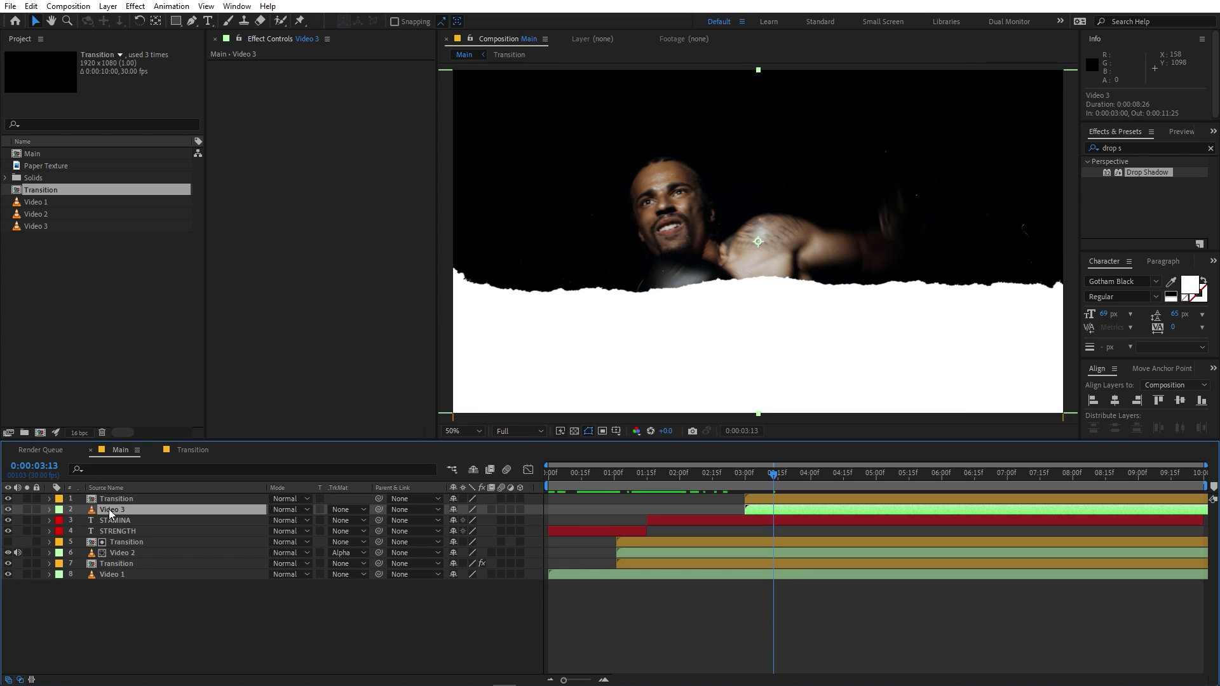
left_click(347, 512)
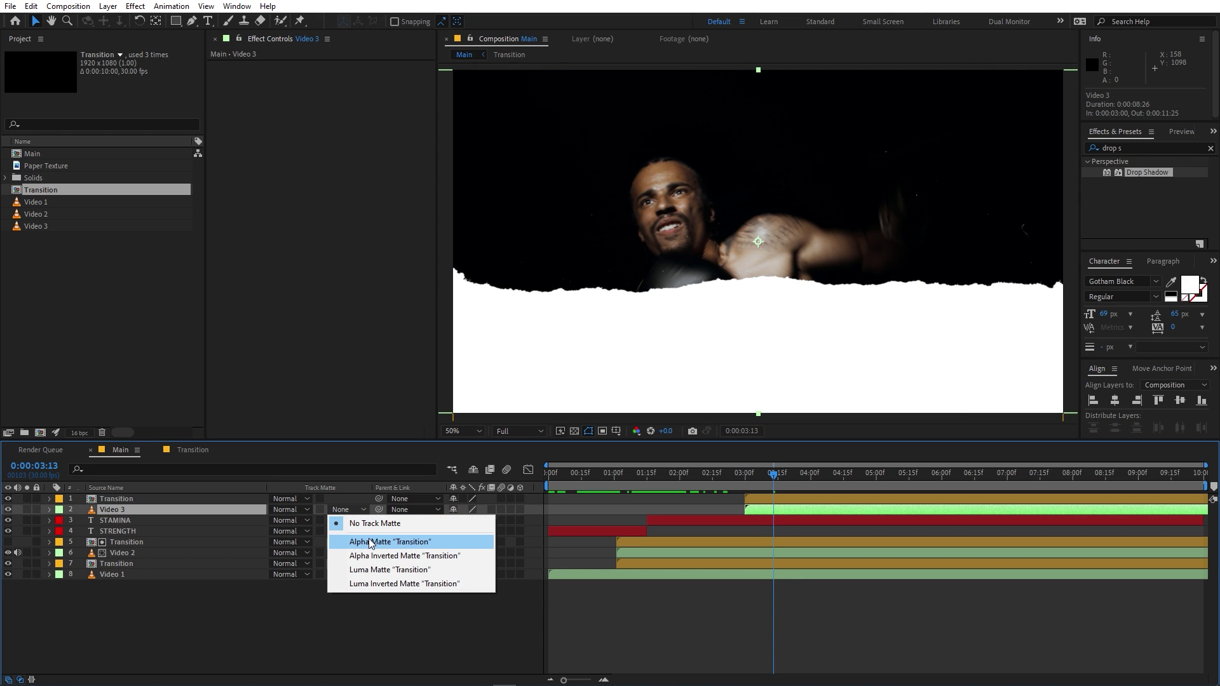
left_click(371, 539)
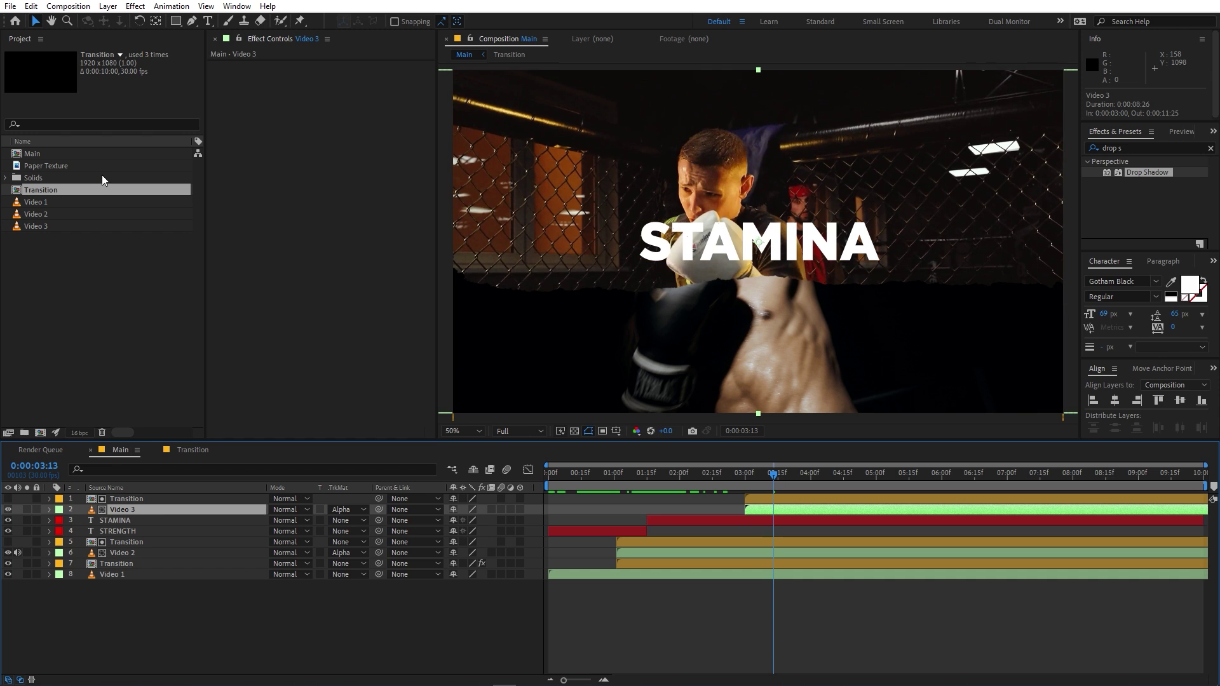
left_click(97, 261)
Step: Add another Transition layer directly below Video 3, rotate it 180°, start it at 0:00:03:00 and raise it to a vertical position of 500
left_click_drag(40, 188, 152, 521)
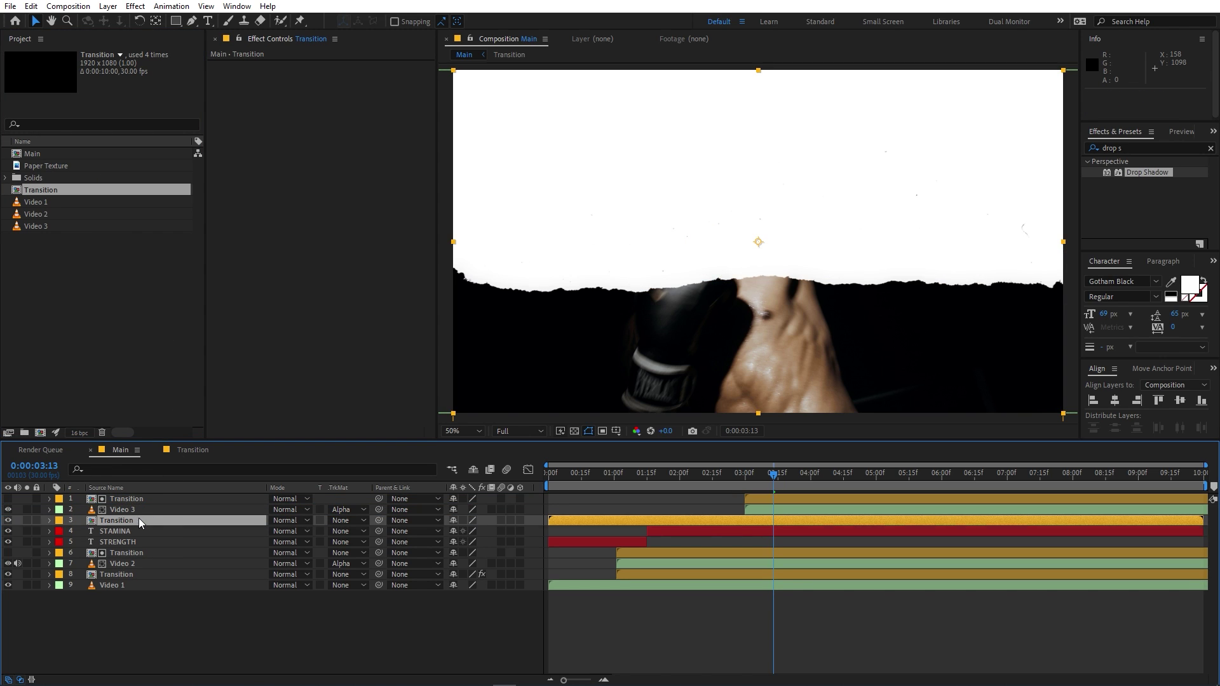
key("r")
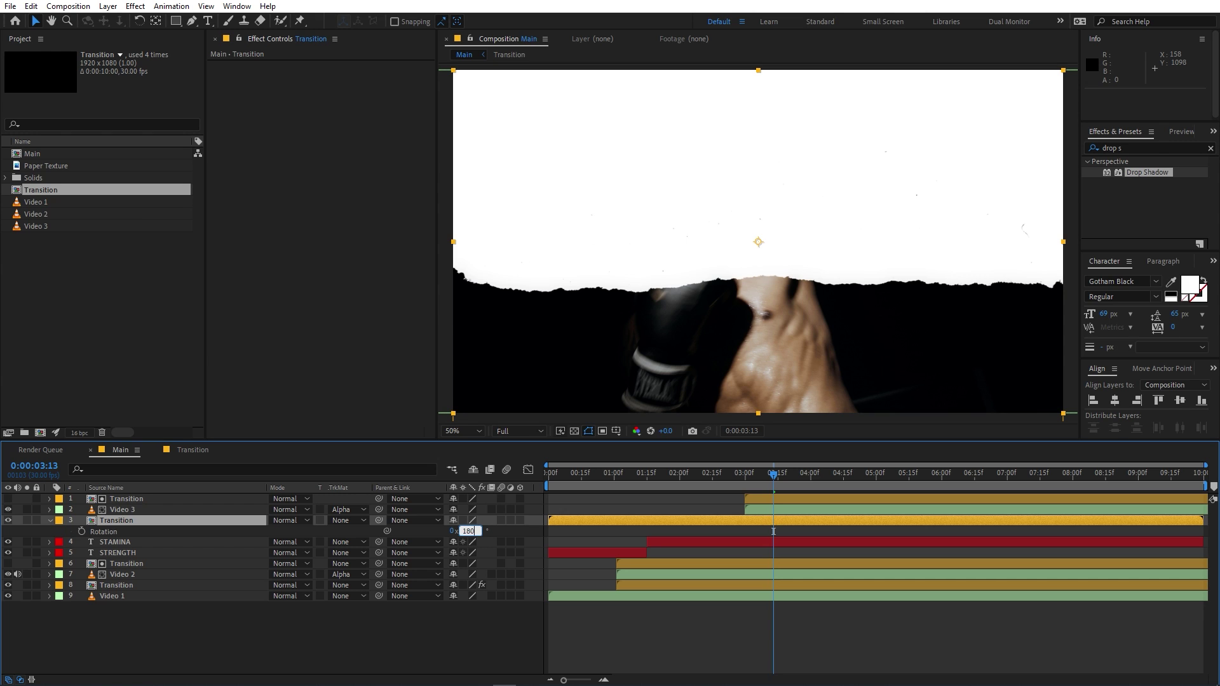
key("Return")
left_click_drag(585, 524, 778, 530)
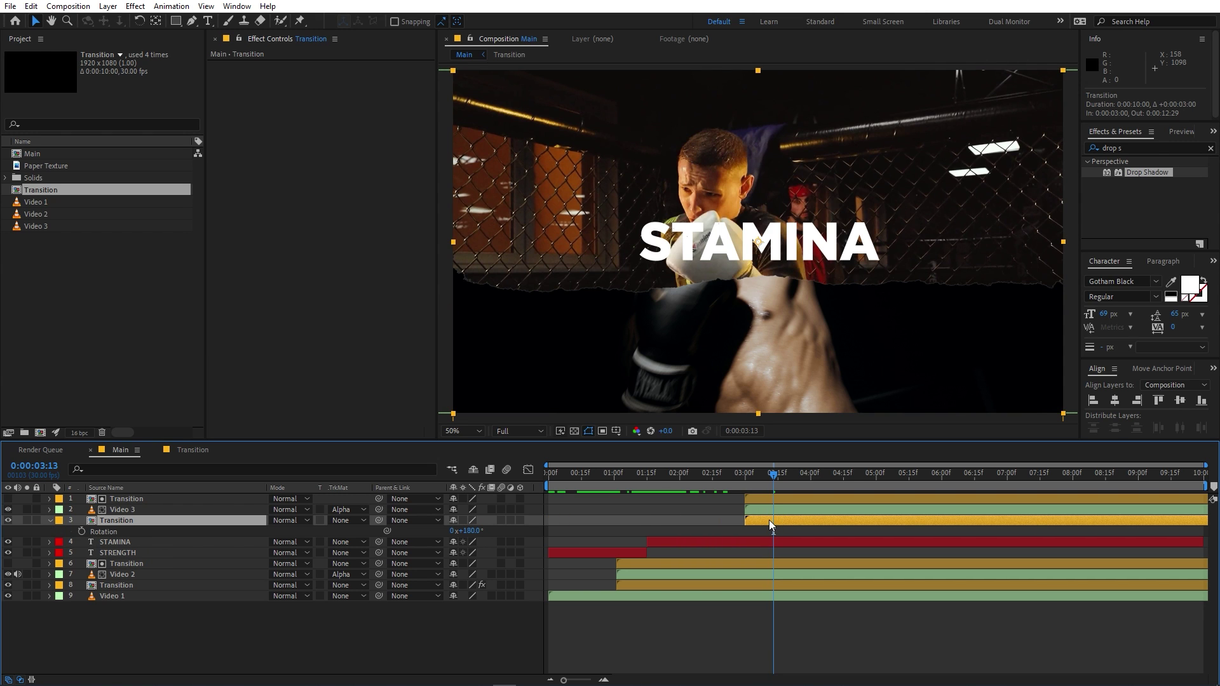
key("shift+Up")
key("shift+Up")
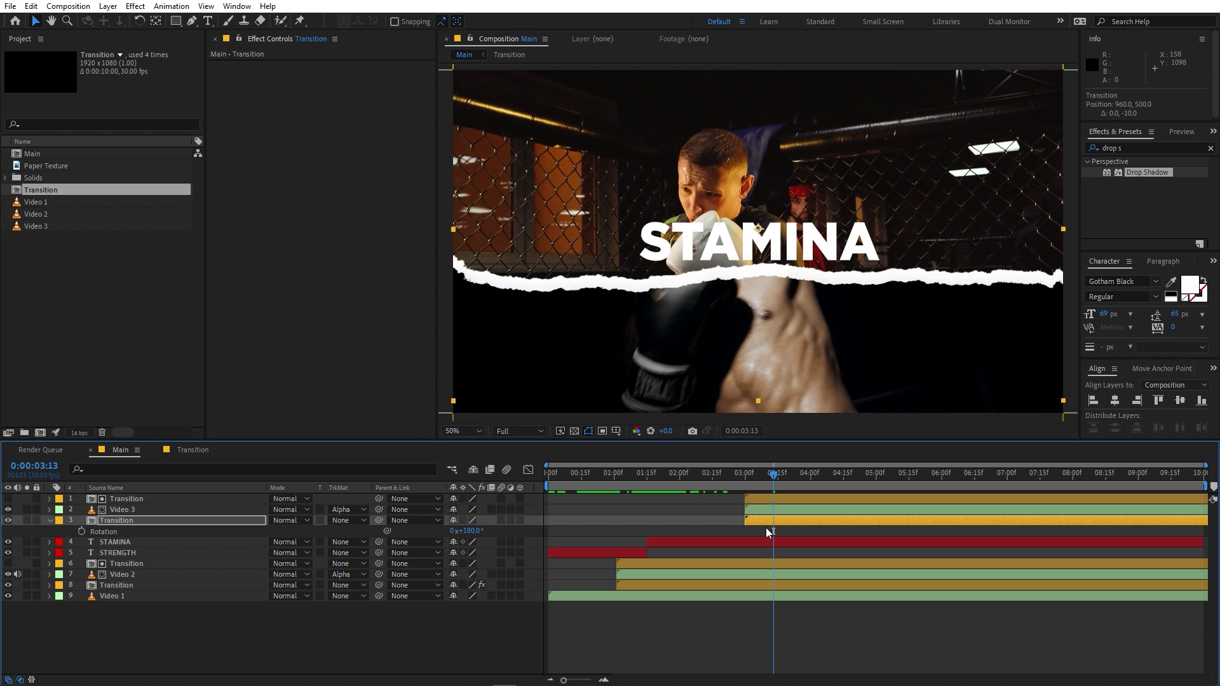
Step: Copy the Drop Shadow effect from the Transition layer below Video 2 to the Transition layer below Video 3
left_click(677, 563)
left_click(677, 584)
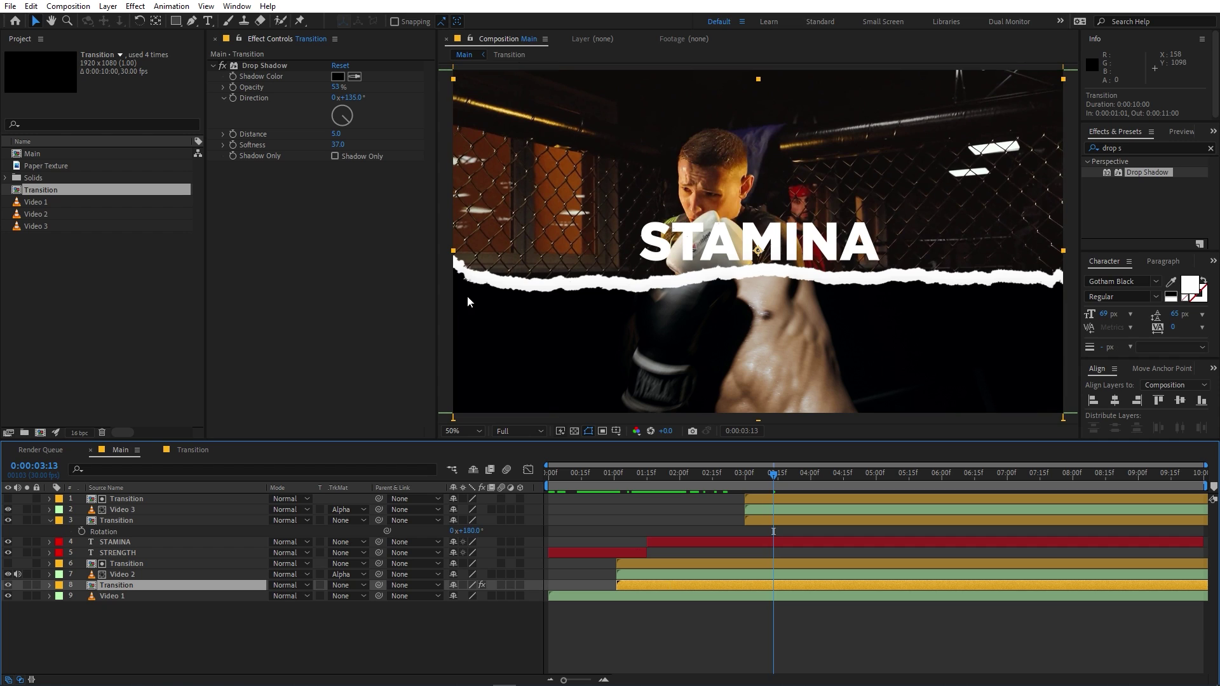
left_click(276, 68)
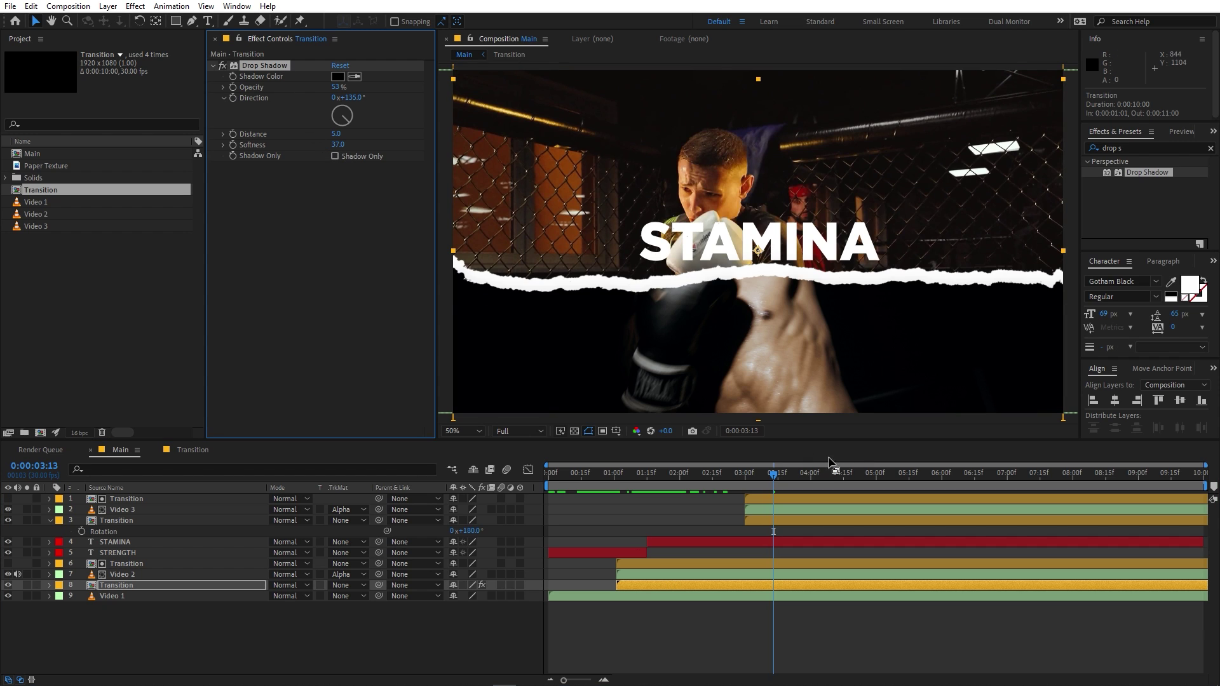
left_click(795, 523)
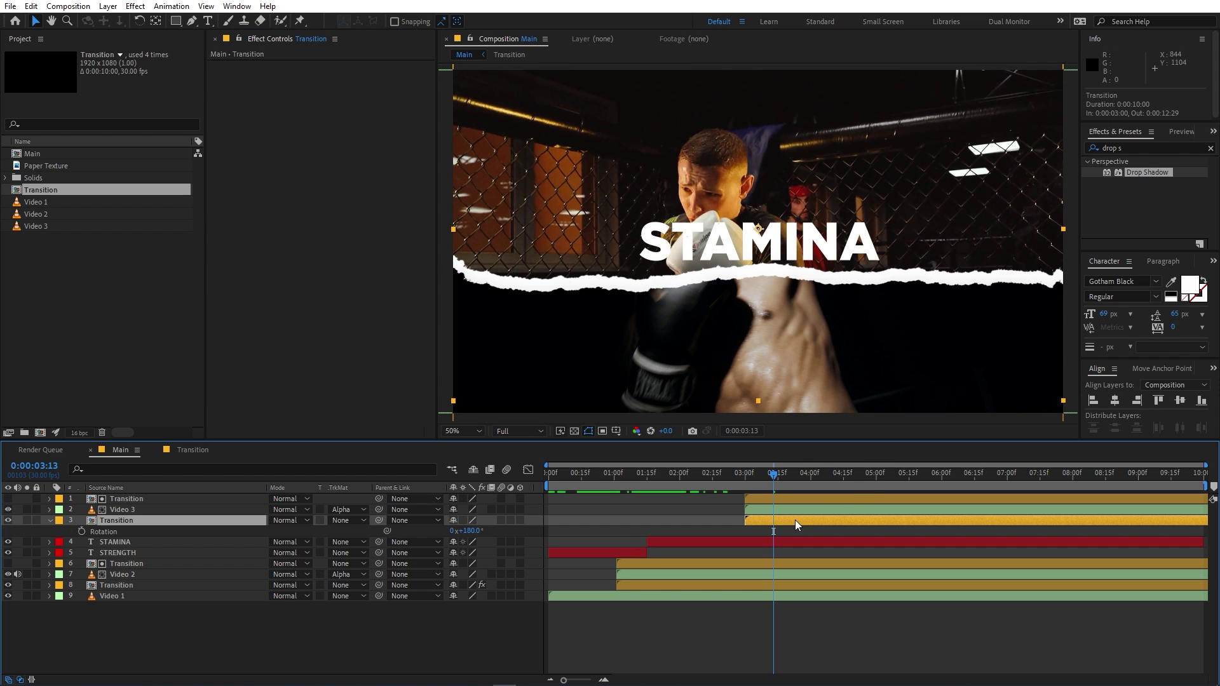
key("ctrl+v")
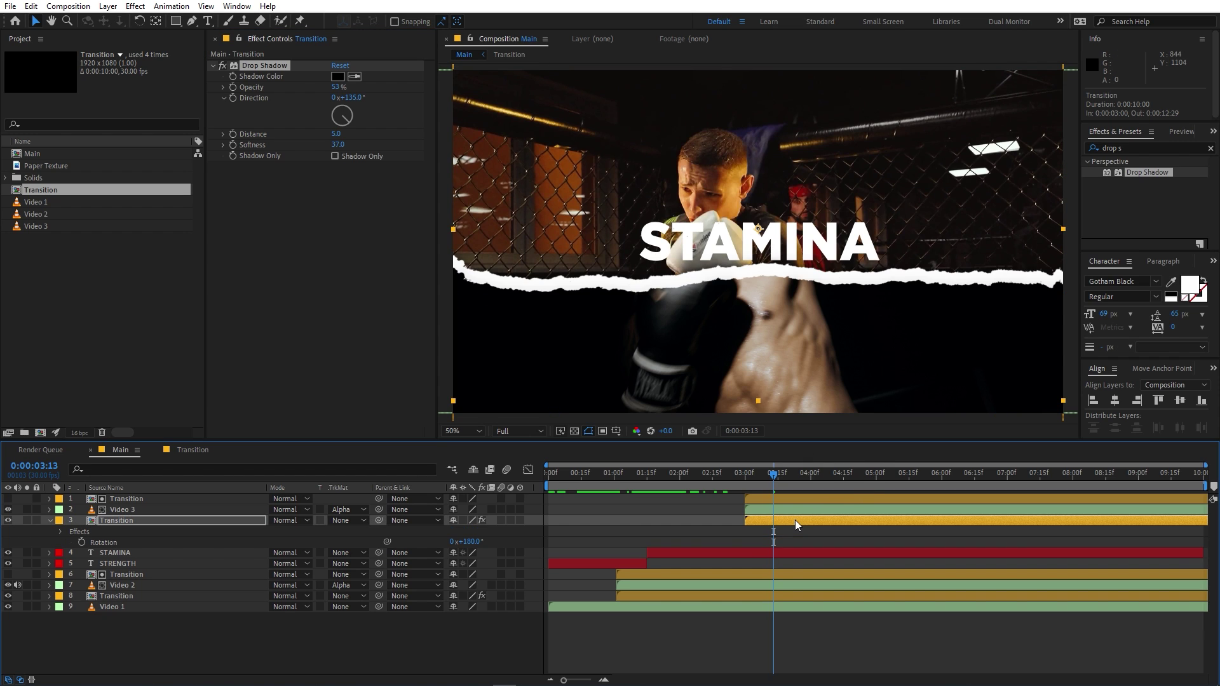
Step: Move Video 3 and its two Transition layers together so they start earlier, at 0:00:02:19
key("Home")
left_click(766, 500)
left_click(757, 519)
left_click(755, 497, "shift")
left_click_drag(757, 520, 733, 520)
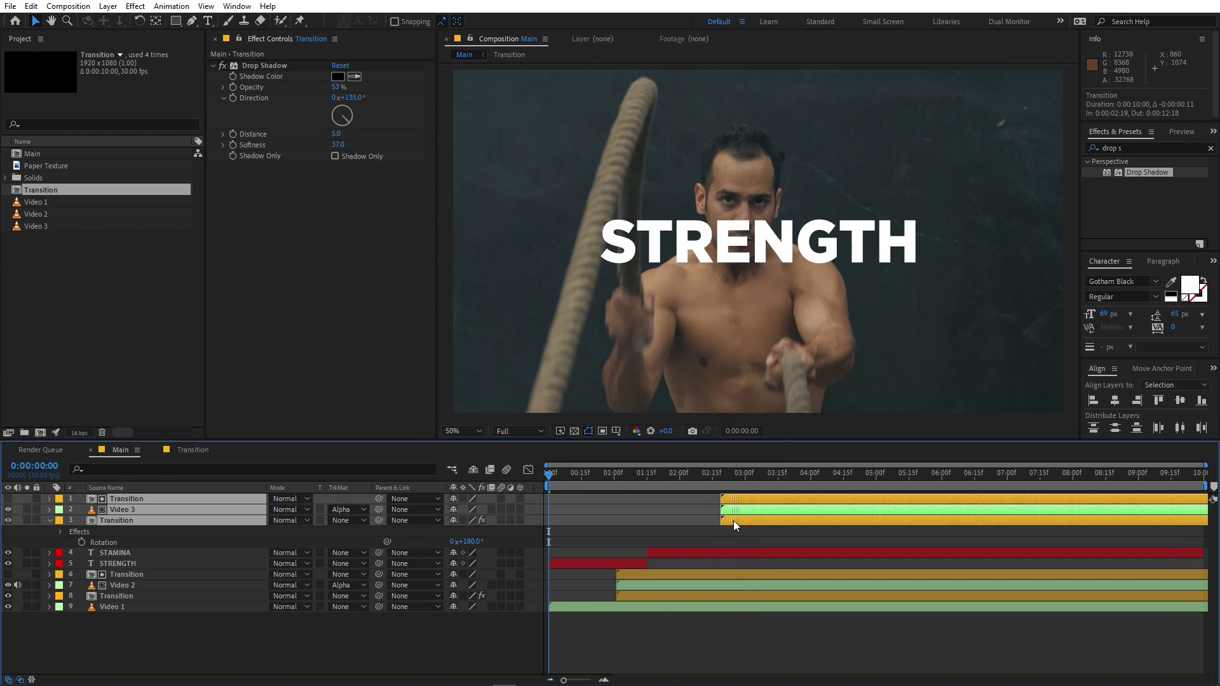
Step: Shift Video 3 and its two Transition layers together to start earlier, shortly after 0:00:02:00, and preview the timing
left_click(737, 535)
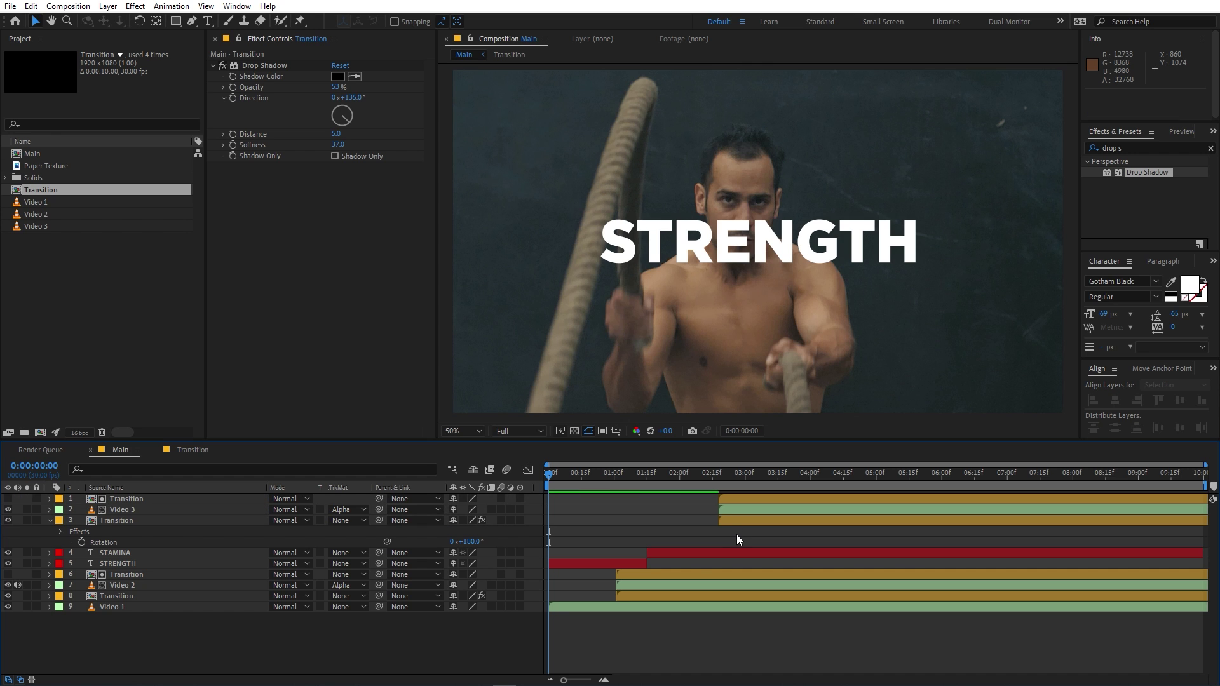
key("space")
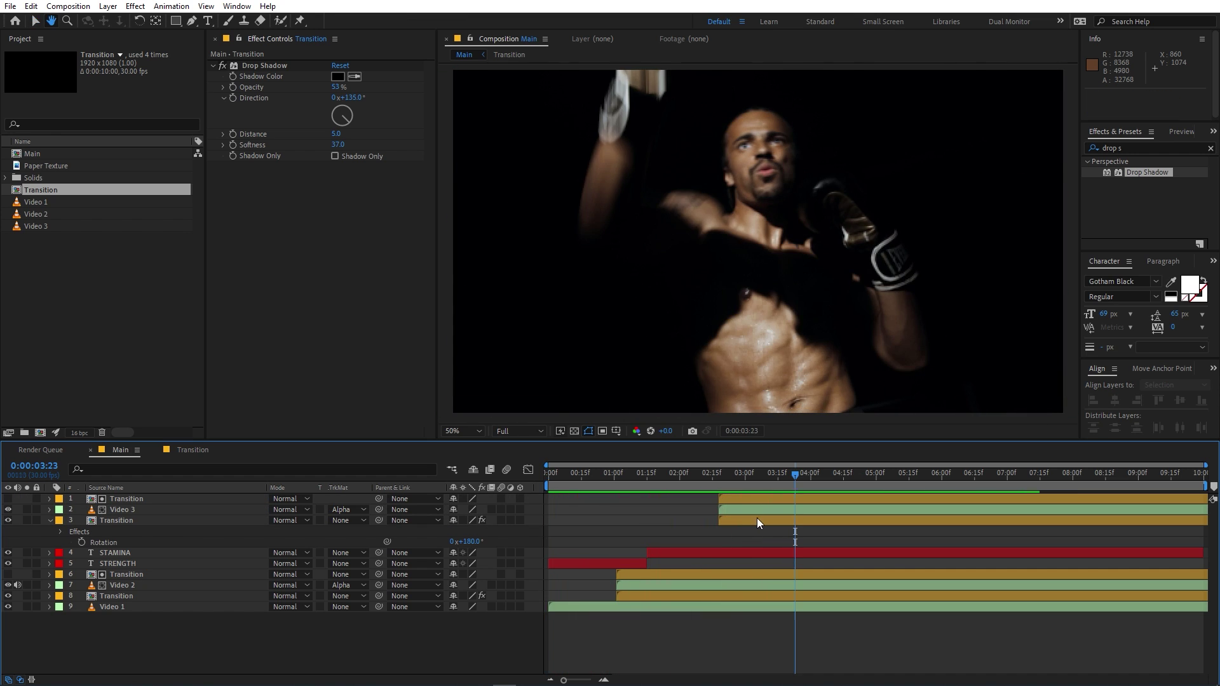
left_click(751, 502)
left_click(738, 514, "shift")
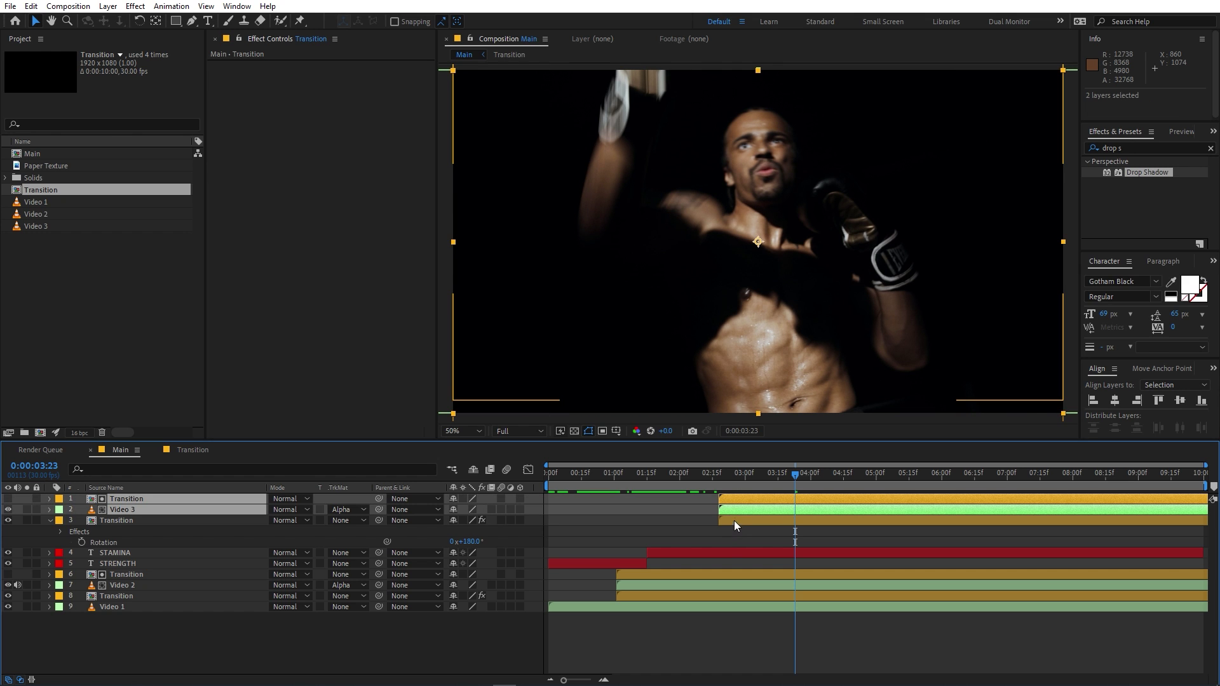
left_click(790, 523, "shift")
left_click_drag(790, 522, 764, 521)
key("Home")
key("space")
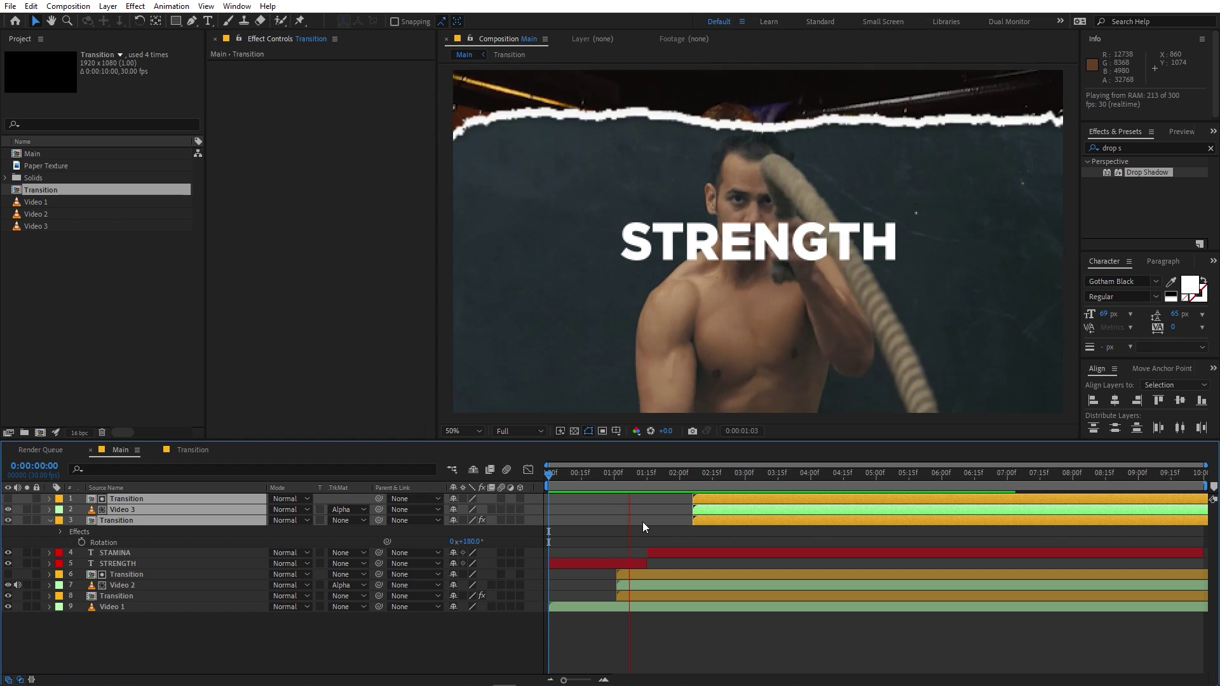
key("space")
Step: Split the STAMINA text layer at 0:00:02:22 and move the second part to the top of the layer stack
left_click(723, 613)
left_click_drag(693, 484, 728, 487)
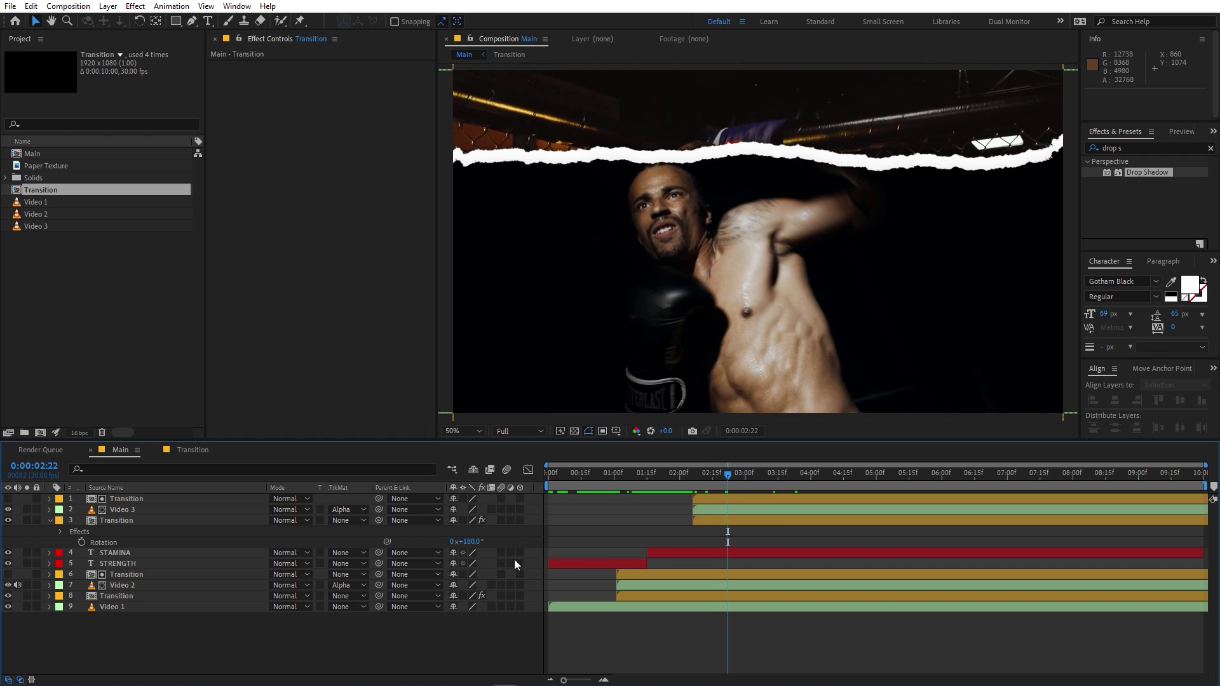
left_click(155, 550)
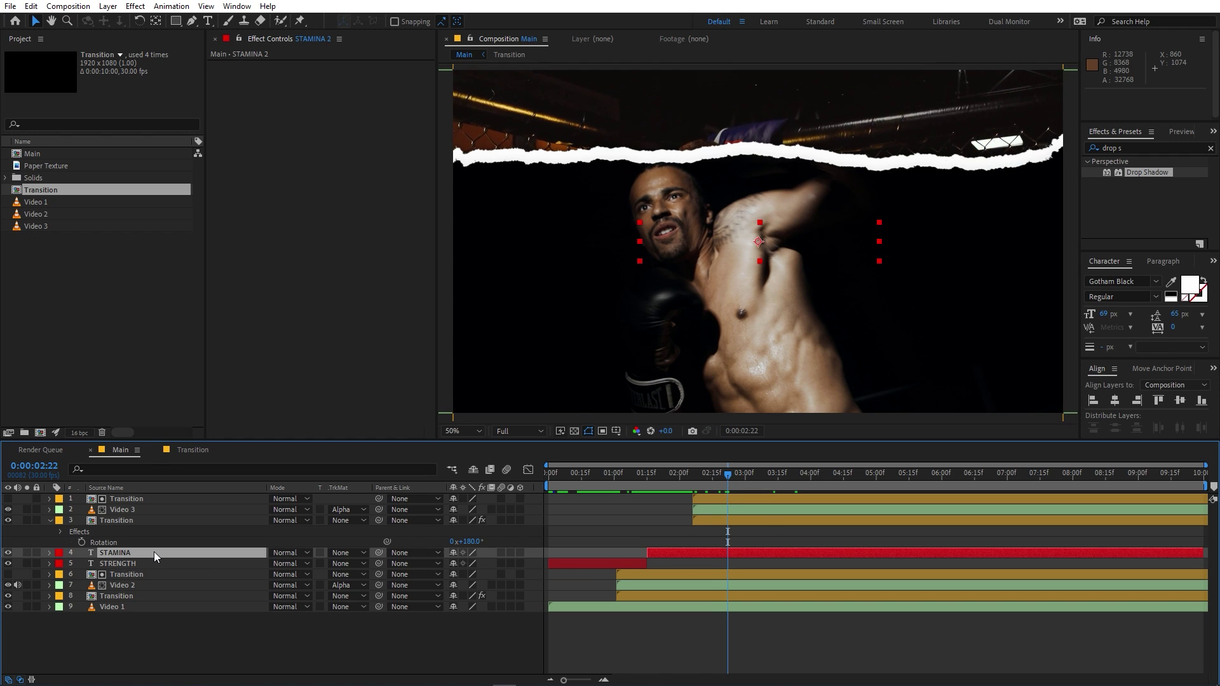
key("ctrl+shift+d")
left_click_drag(154, 551, 162, 493)
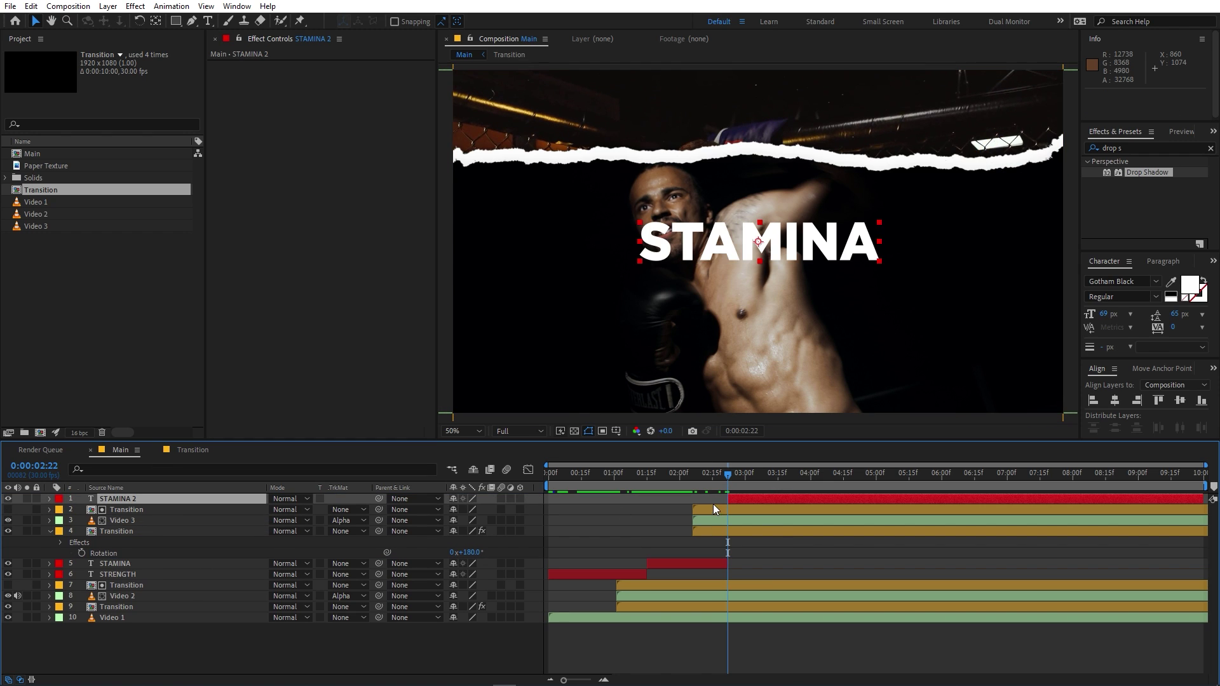
Step: Change the text of the new top title layer to "LET'S GO"
double_click(742, 497)
type("LET")
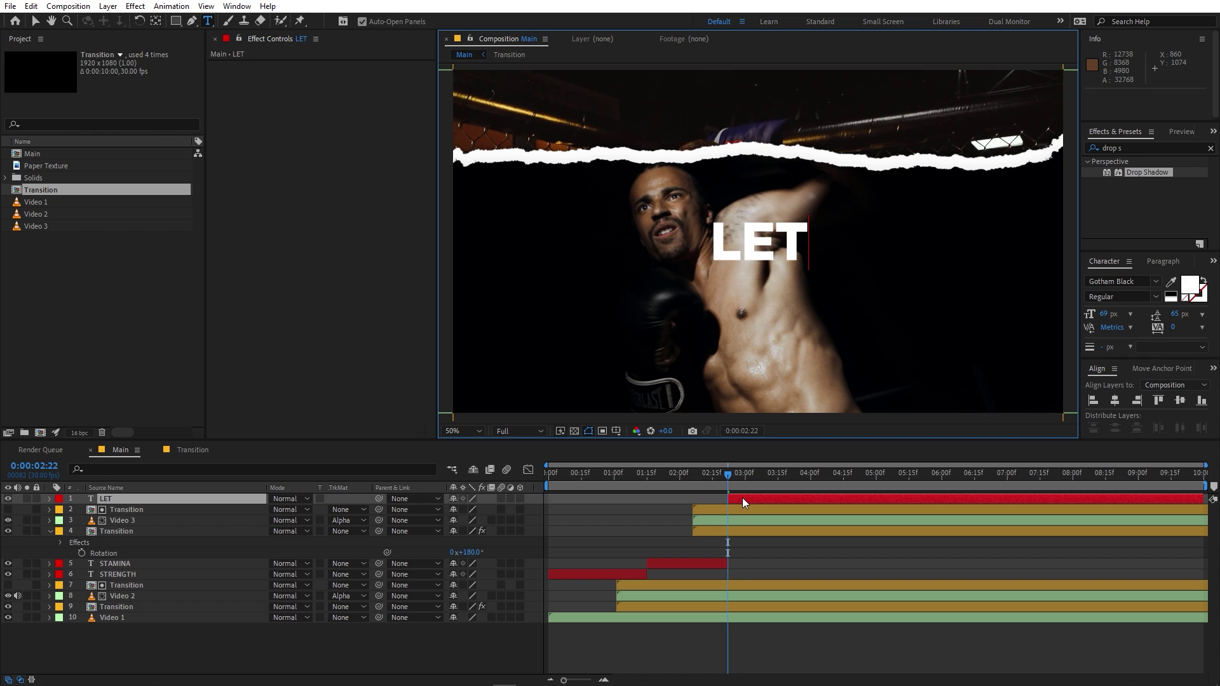
type("'S GO")
Step: Preview the third title's timing and position the LET'S GO layer in time so that it starts at 0:00:02:21
left_click_drag(742, 497, 724, 500)
left_click(704, 486)
key("space")
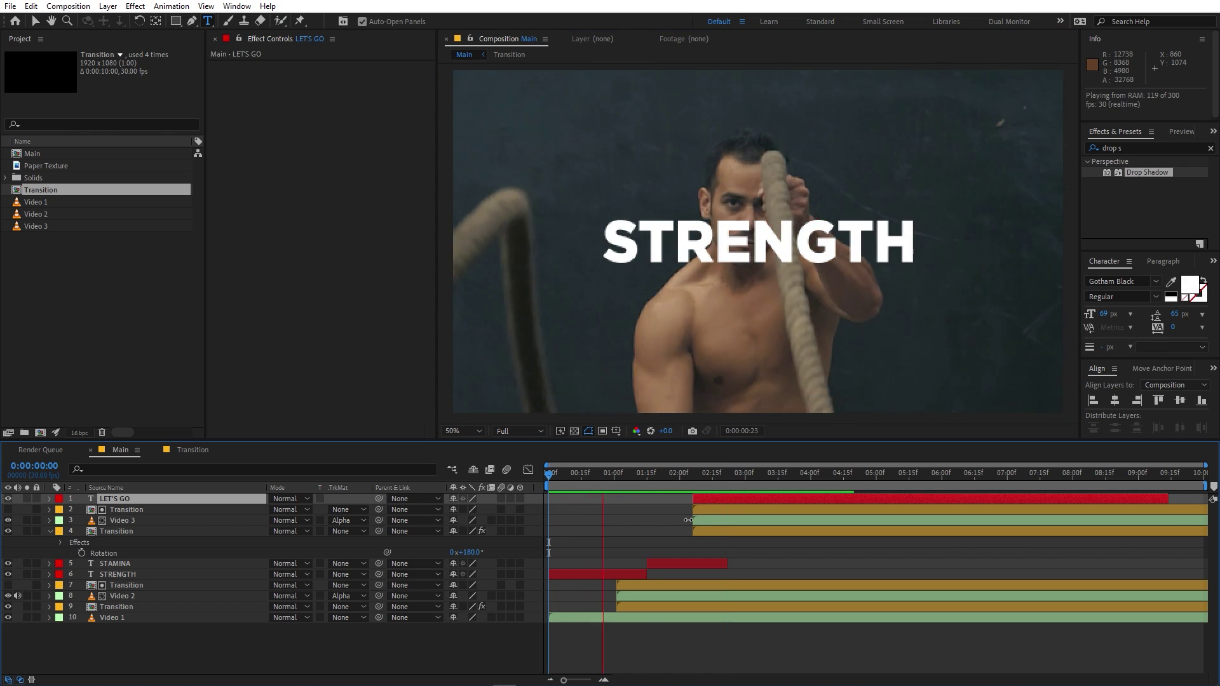
mouse_move(733, 487)
left_mouse_down()
mouse_move(692, 475)
mouse_move(750, 499)
mouse_move(737, 477)
left_mouse_up()
key("i")
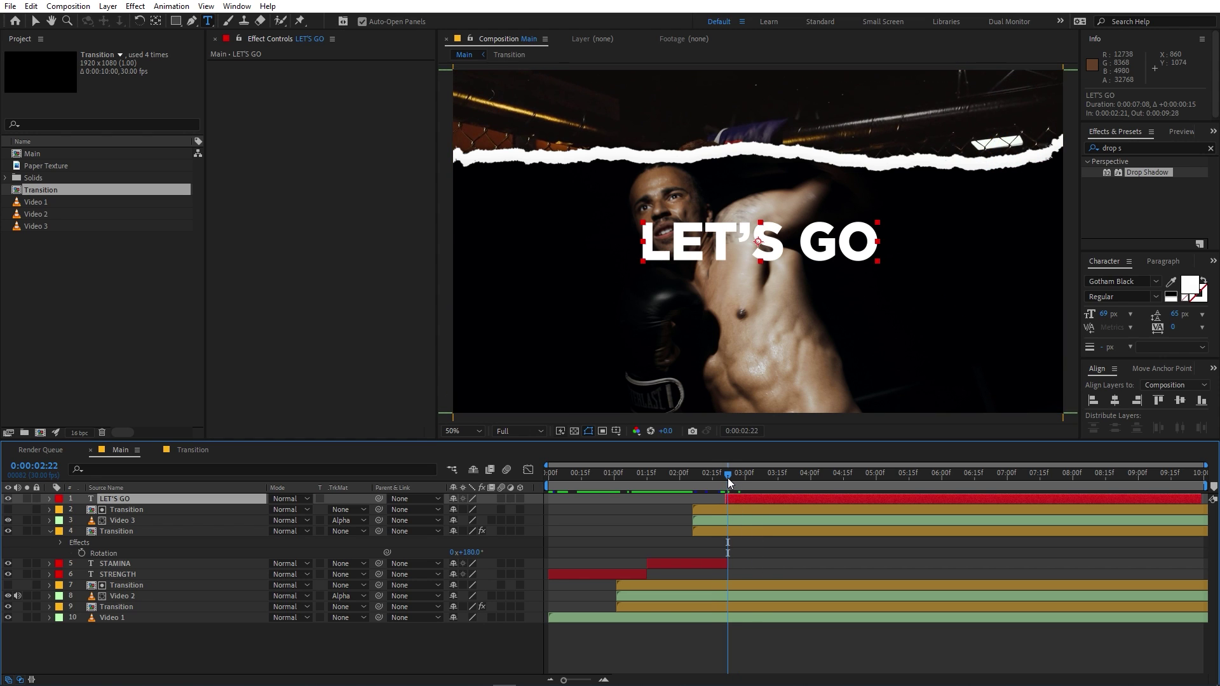
Step: Move the LET'S GO scale keyframes to start at 0:00:02:21, compress them to about one second and preview the animation
key("s")
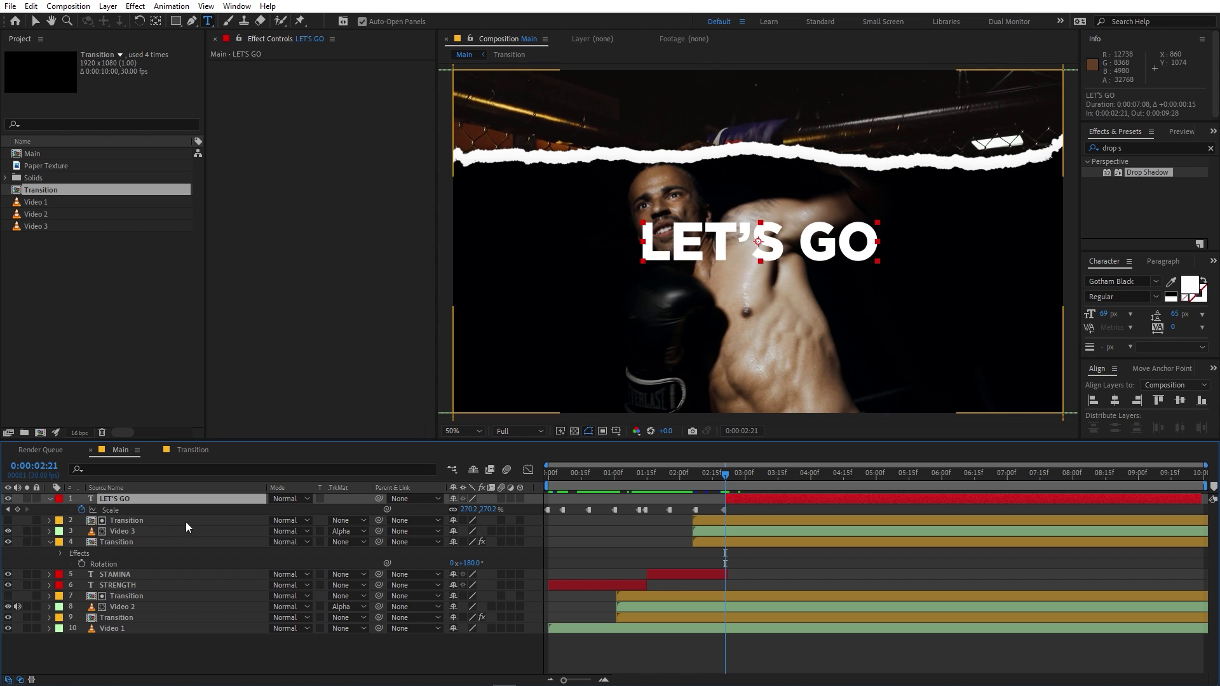
mouse_move(737, 508)
left_mouse_down()
mouse_move(542, 512)
mouse_move(723, 504)
left_mouse_up()
left_click_drag(904, 512, 790, 509)
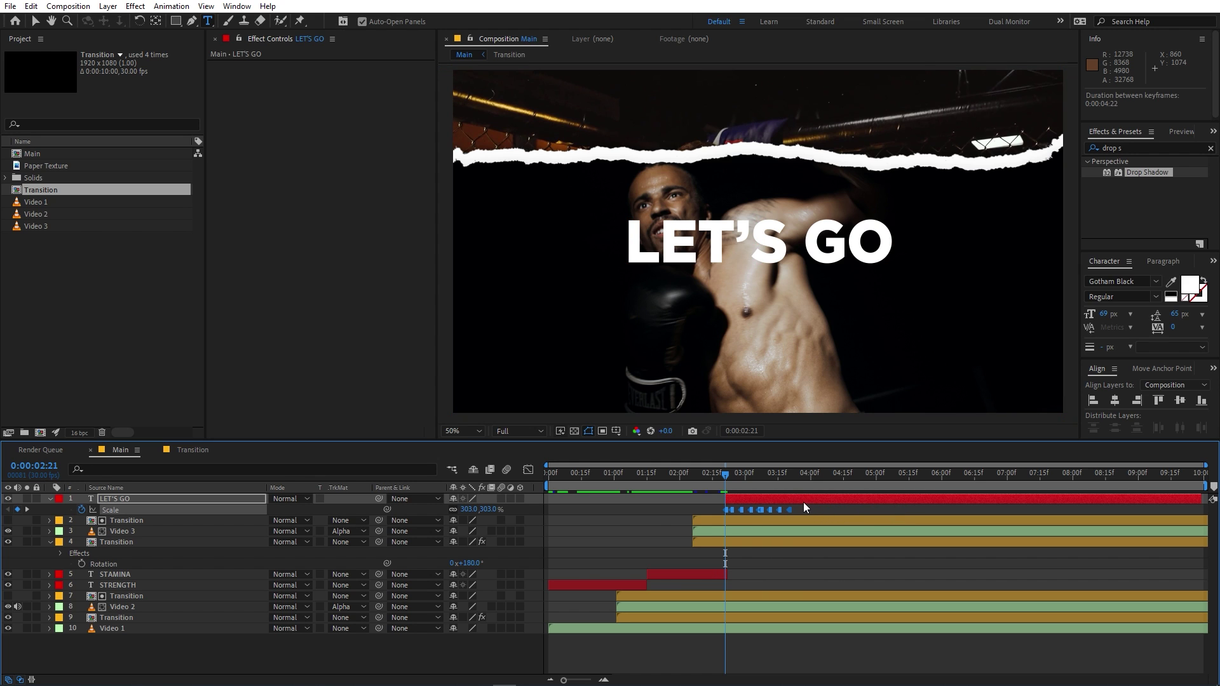
key("space")
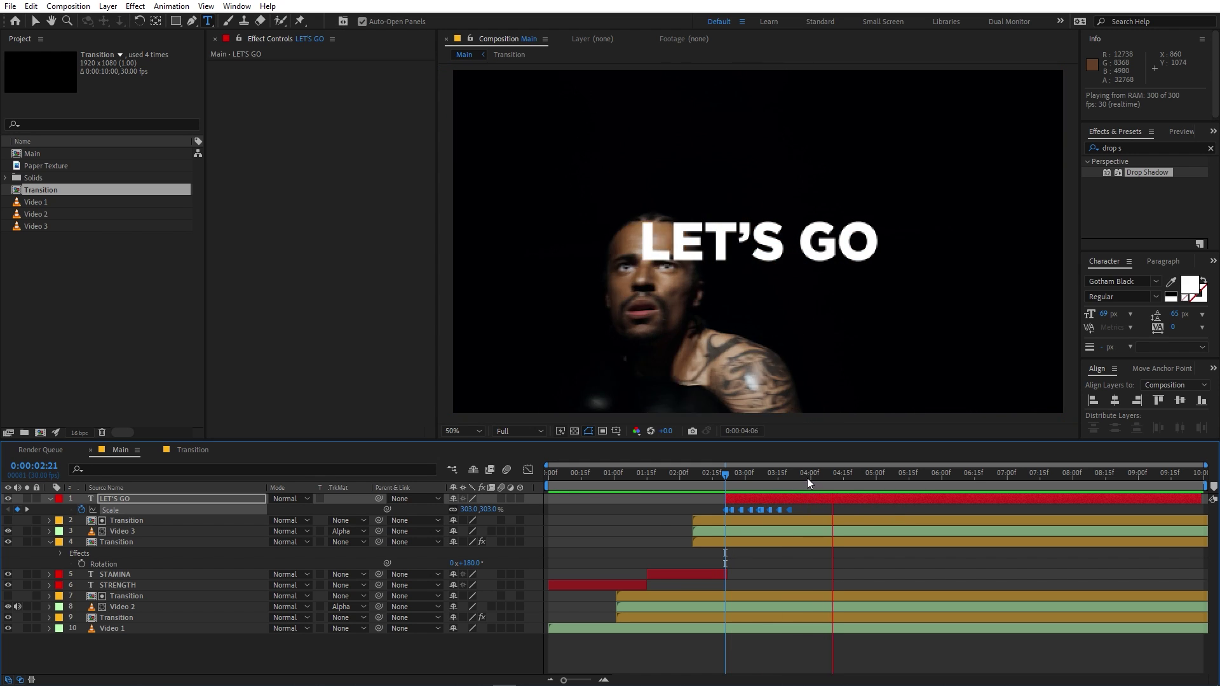
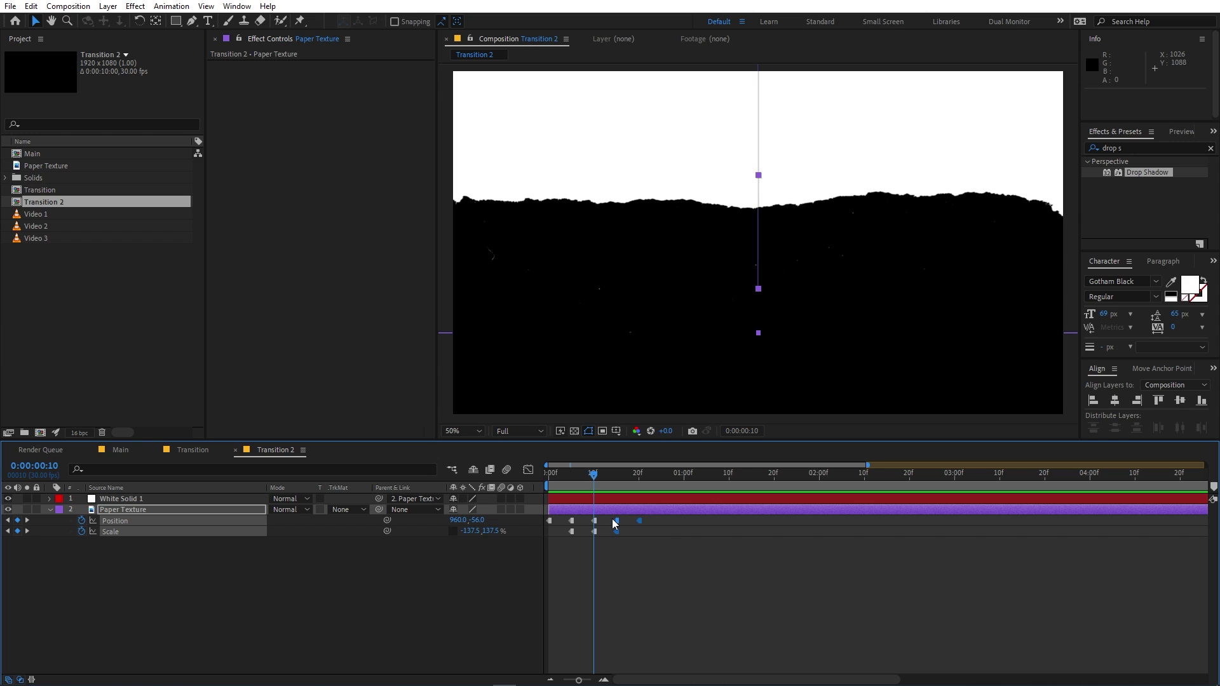
Step: Delete the Paper Texture position and scale keyframes after 0:00:00:10 in the Transition 2 composition
key("Delete")
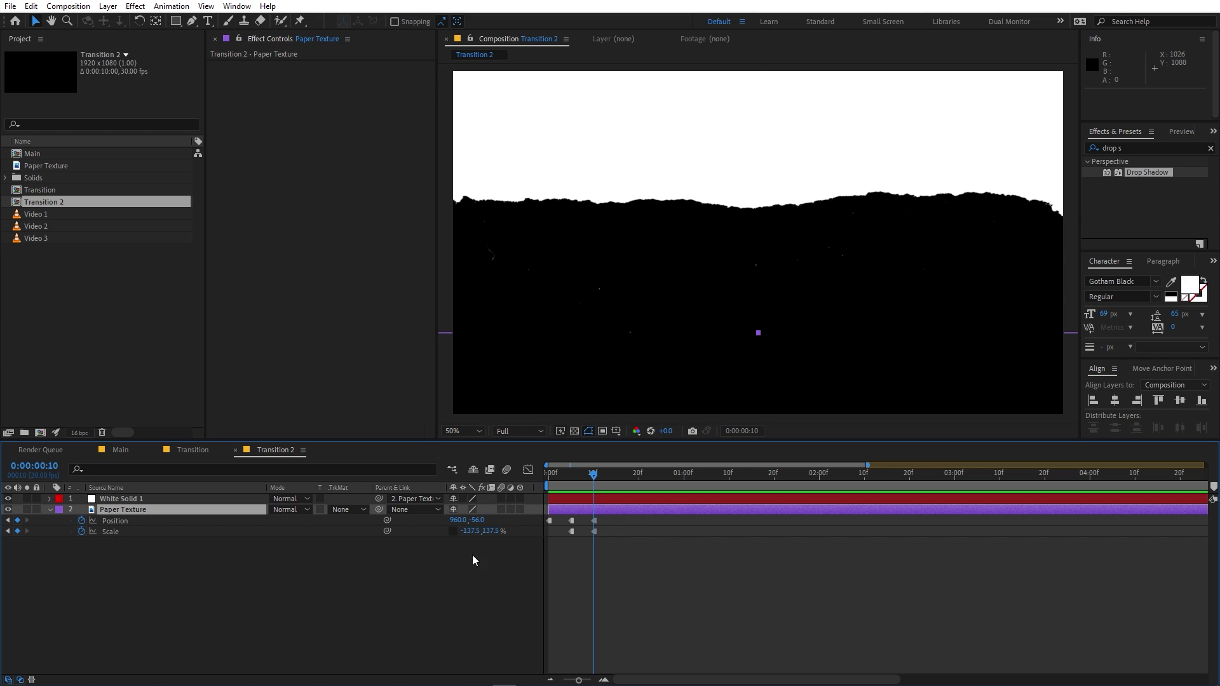
left_click(338, 588)
Step: Duplicate White Solid 1 and Paper Texture as a pair above the originals and give the copies the Aqua label color
left_click(135, 509)
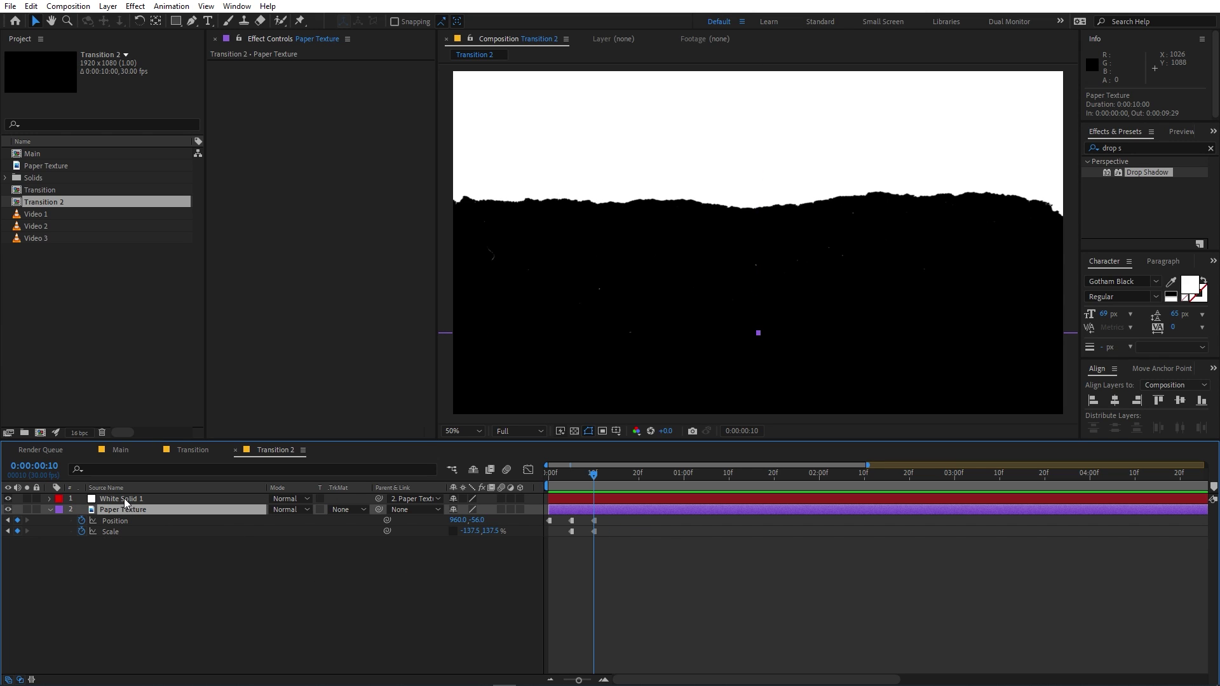
left_click(124, 498, "shift")
key("ctrl+d")
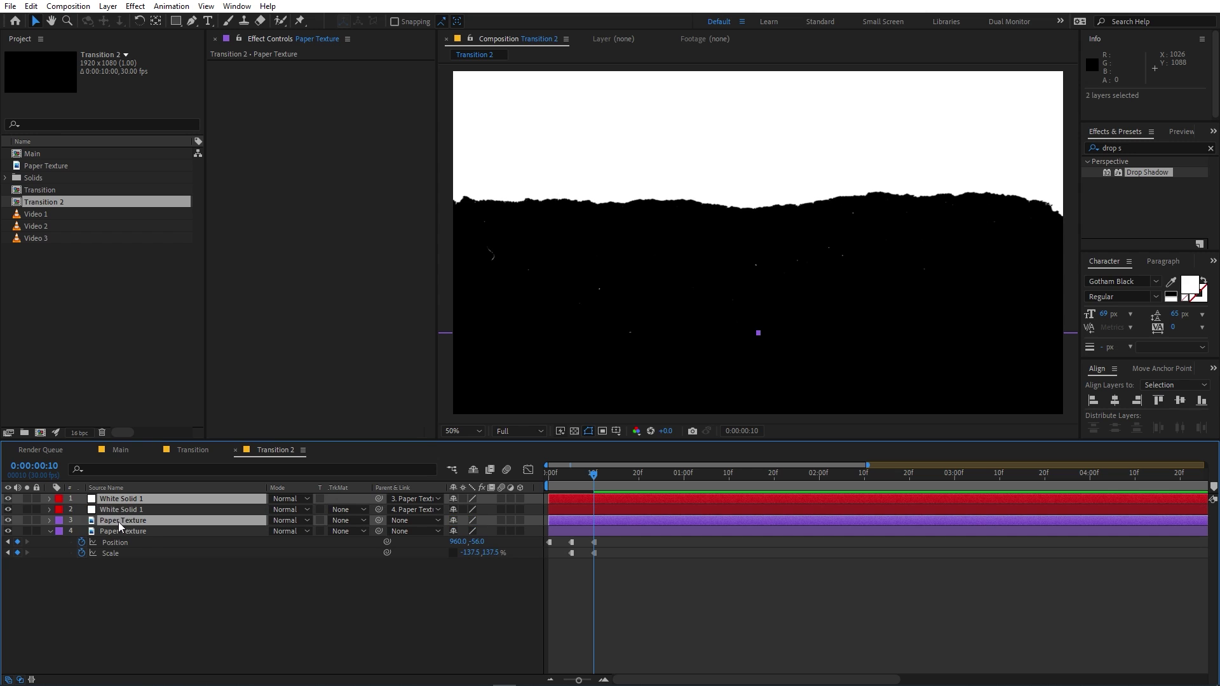
left_click_drag(118, 521, 117, 510)
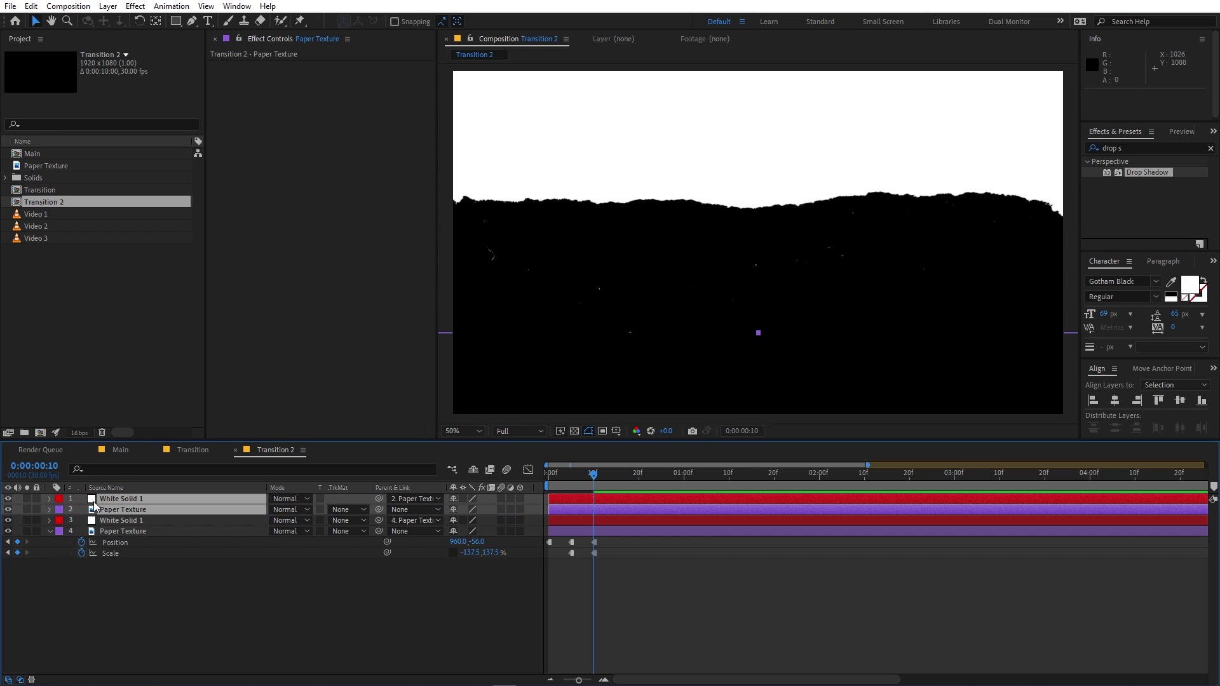
left_click(61, 501)
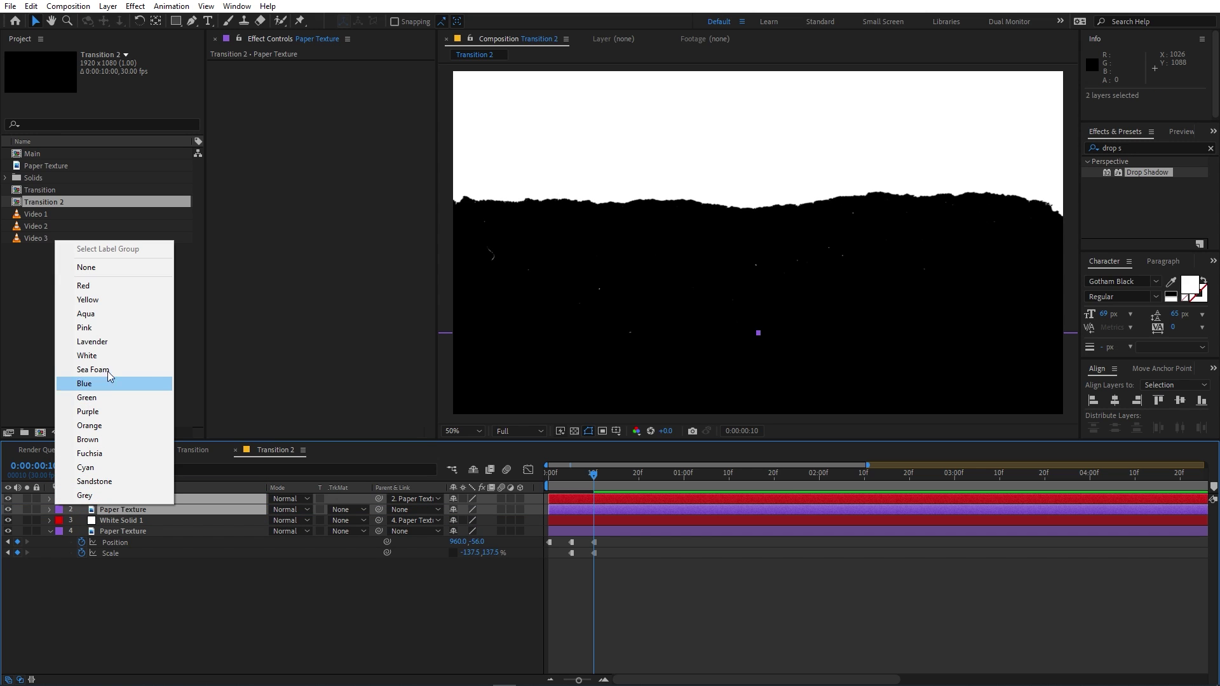
left_click(98, 315)
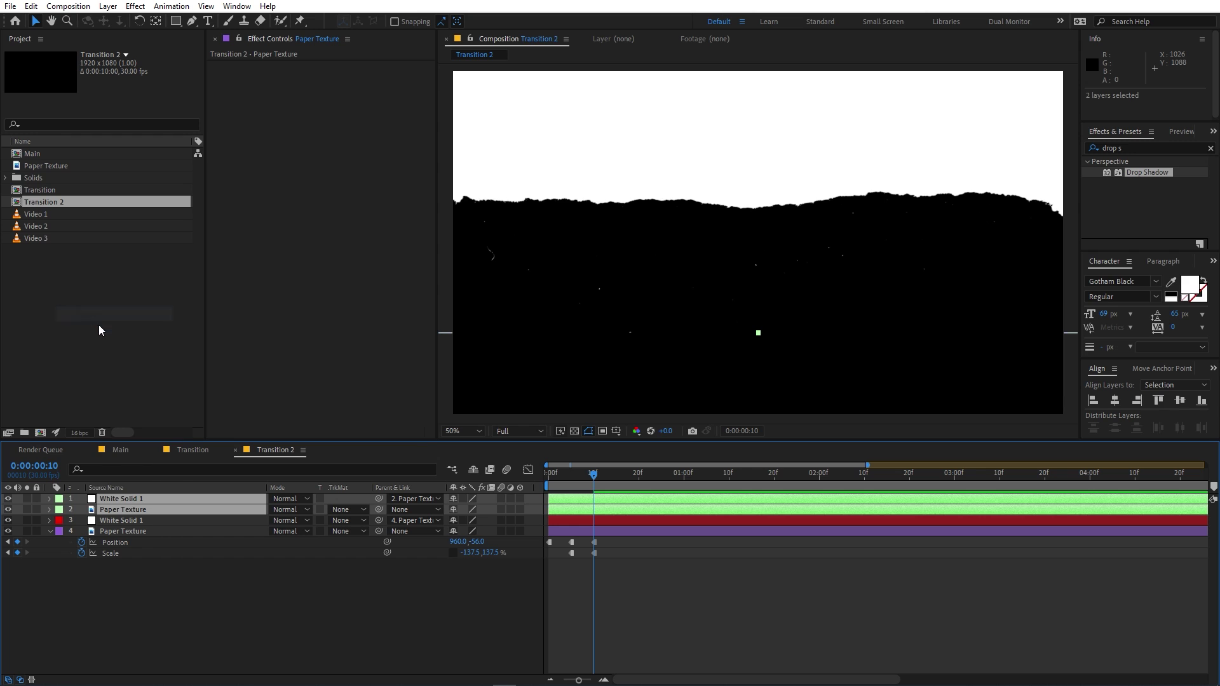
Step: Add a null object to Transition 2 and parent the duplicated White Solid 1 and Paper Texture layers to it
left_click(122, 585)
right_click(173, 616)
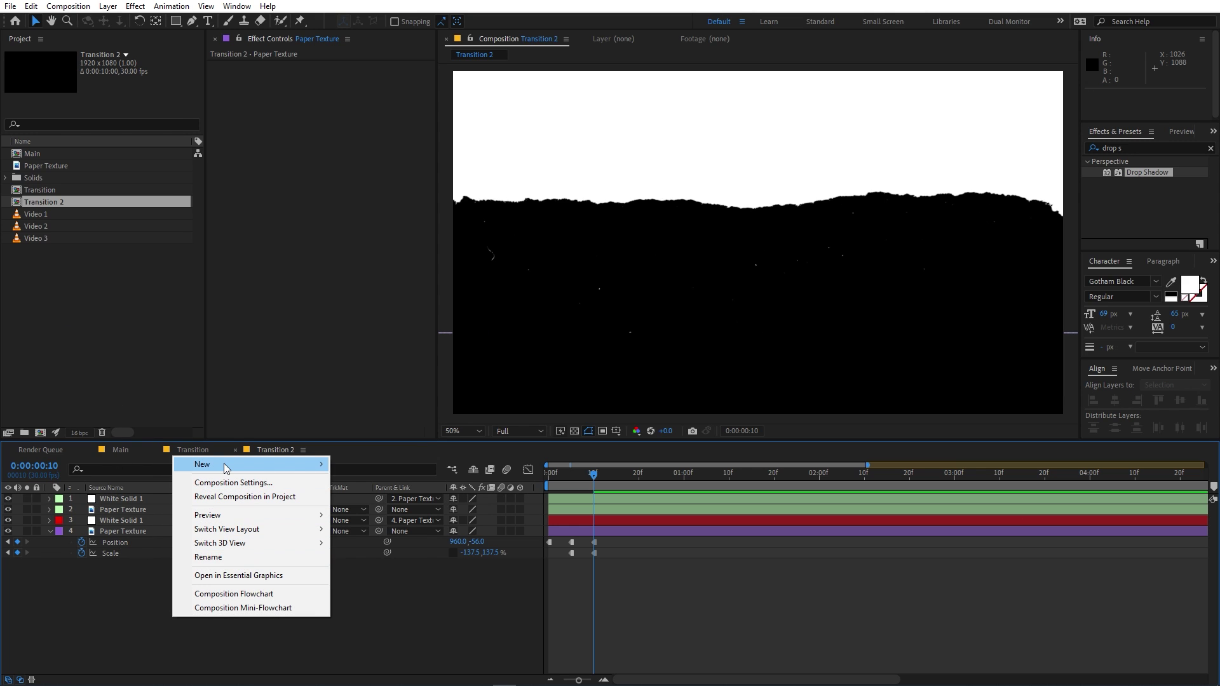
mouse_move(228, 464)
left_click(383, 539)
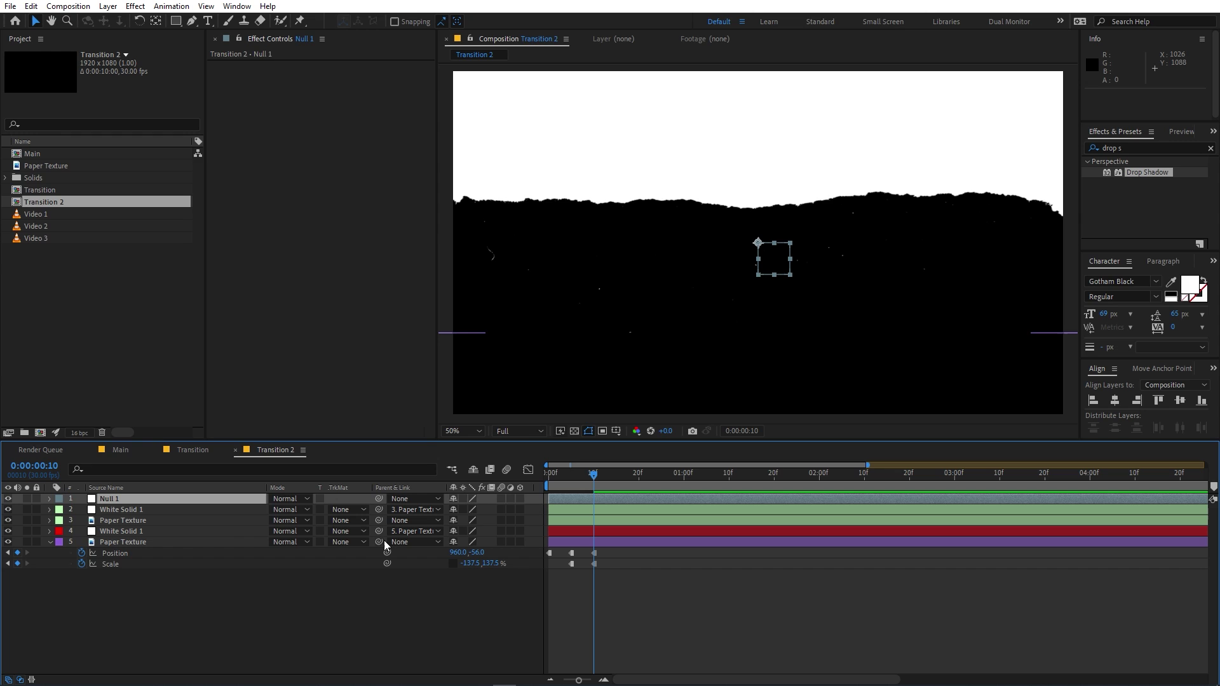
left_click(117, 508)
left_click(121, 519, "ctrl")
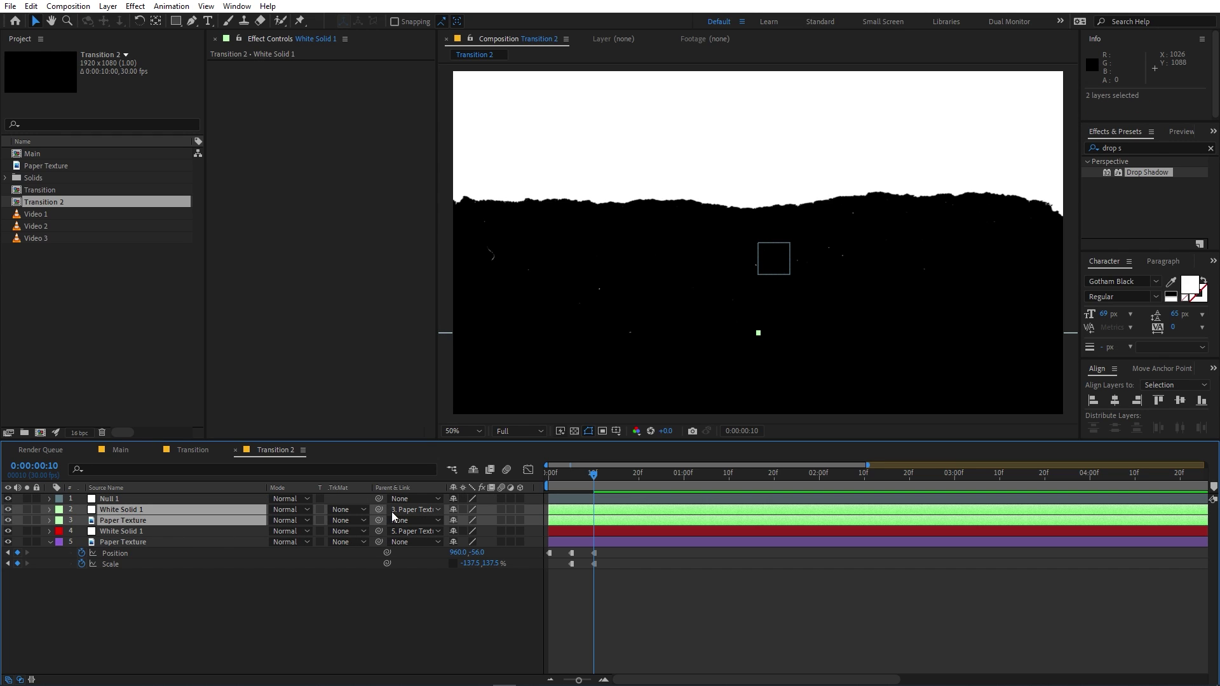
left_click_drag(360, 508, 185, 497)
Step: Rotate the null by 180° so the duplicated torn edge mirrors the original
left_click(184, 497)
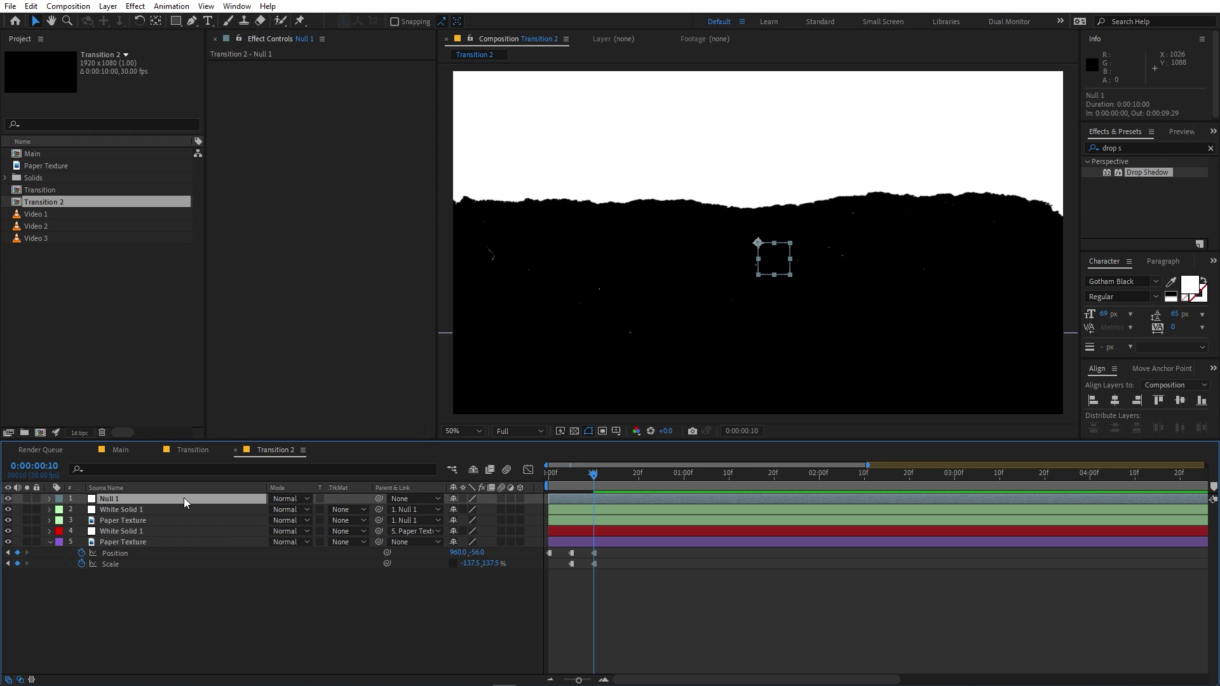
key("r")
left_click_drag(466, 509, 575, 506)
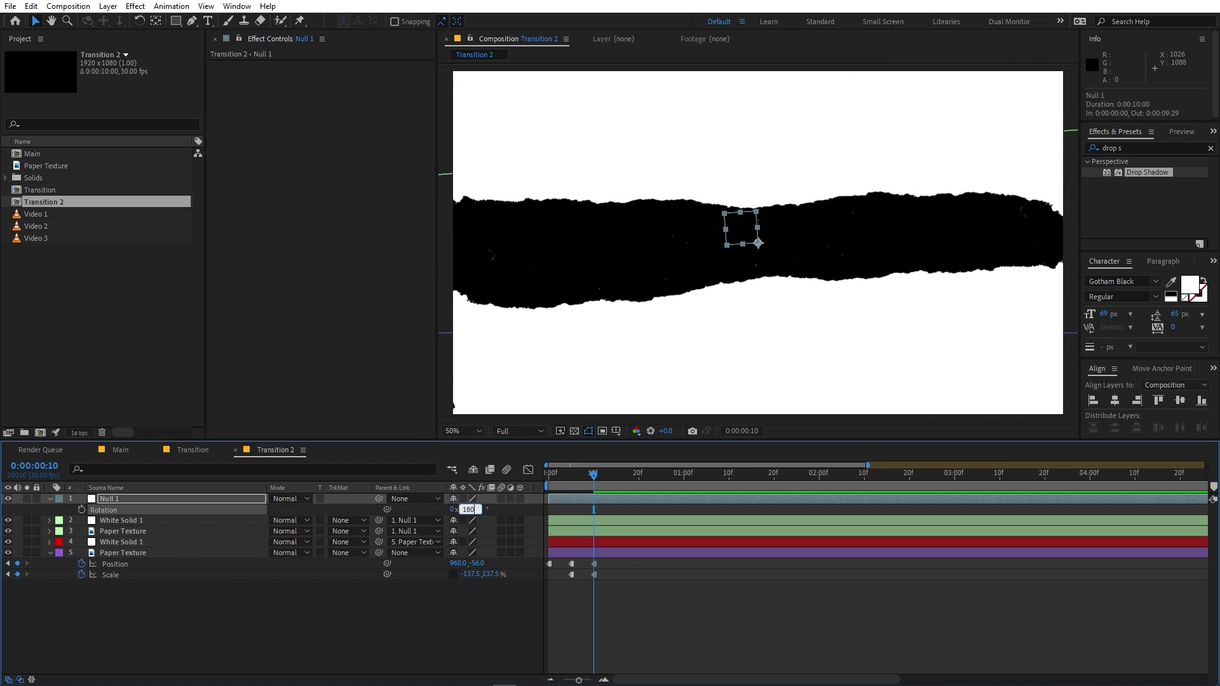
key("Return")
left_click(642, 579)
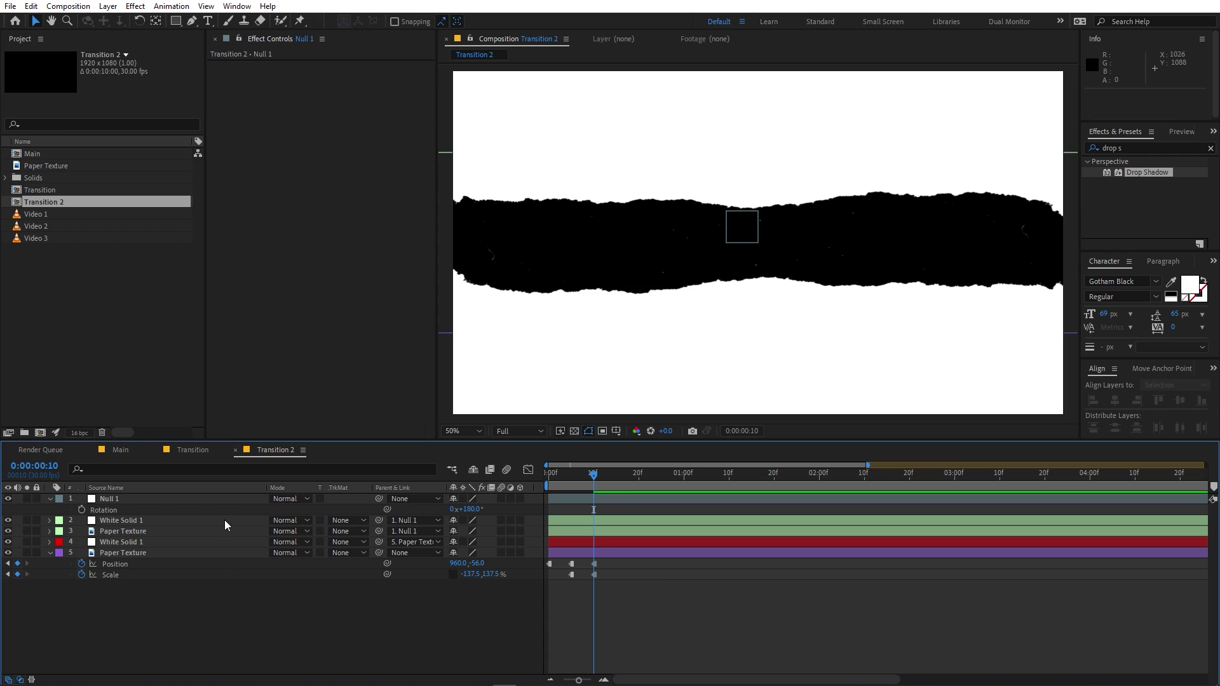
Step: At 0:00:00:10, spread the torn edges apart by moving the duplicated Paper Texture to 0, -654 and the original to 960, -84
left_click(126, 533)
left_click(119, 552, "ctrl")
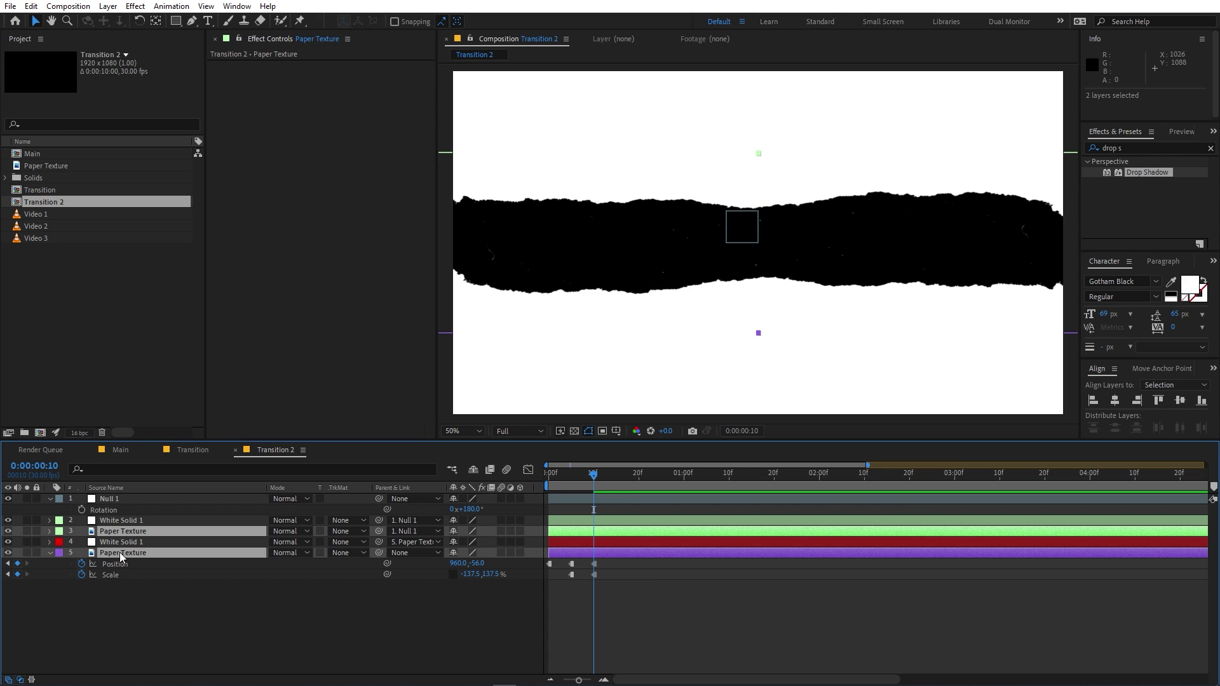
key("p")
left_click(547, 621)
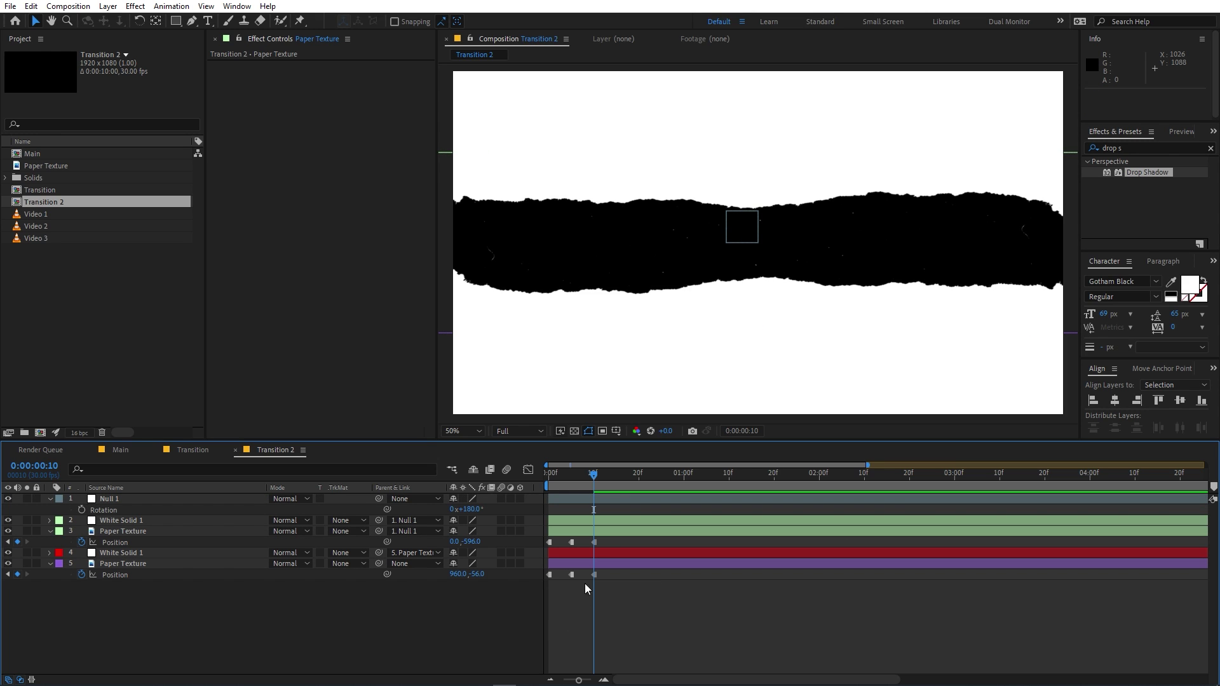
left_click(604, 534)
left_click(737, 186)
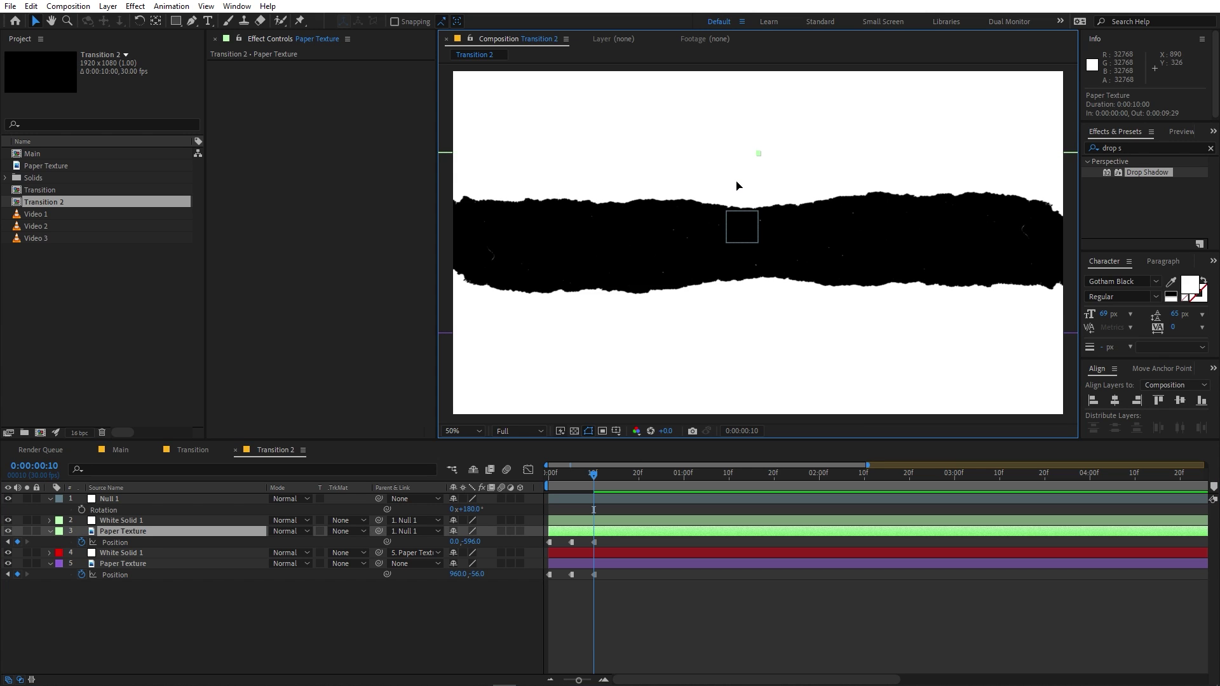
left_click_drag(737, 186, 731, 160)
left_click(614, 567)
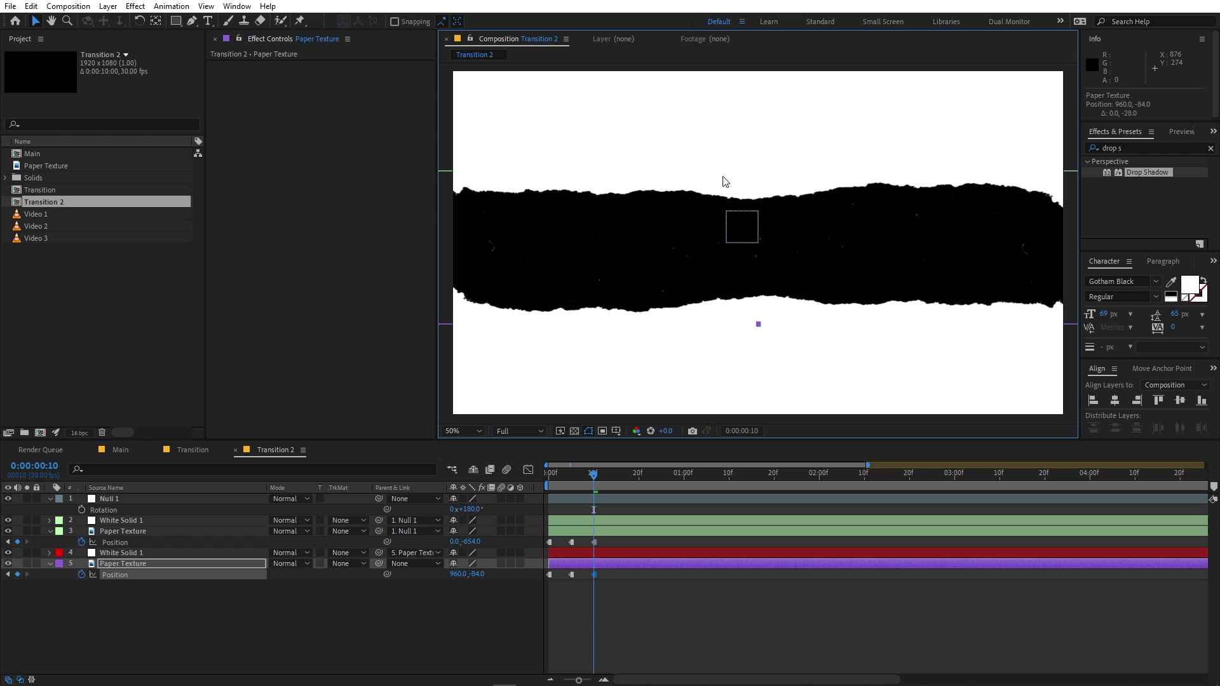
Step: At 0:00:00:03, bring the duplicated Paper Texture's torn edge into the frame at position 0, -928
mouse_move(574, 486)
left_mouse_down()
mouse_move(552, 491)
mouse_move(562, 493)
left_mouse_up()
scroll(687, 398, "down", 2)
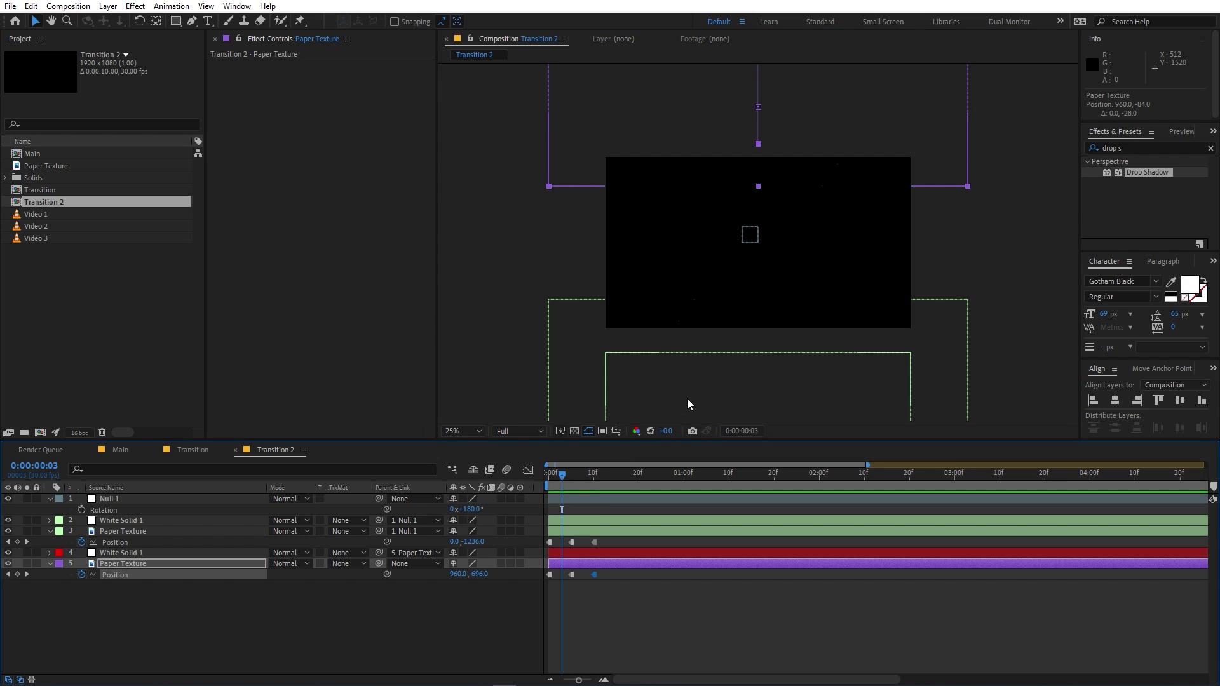
left_click_drag(803, 398, 802, 359)
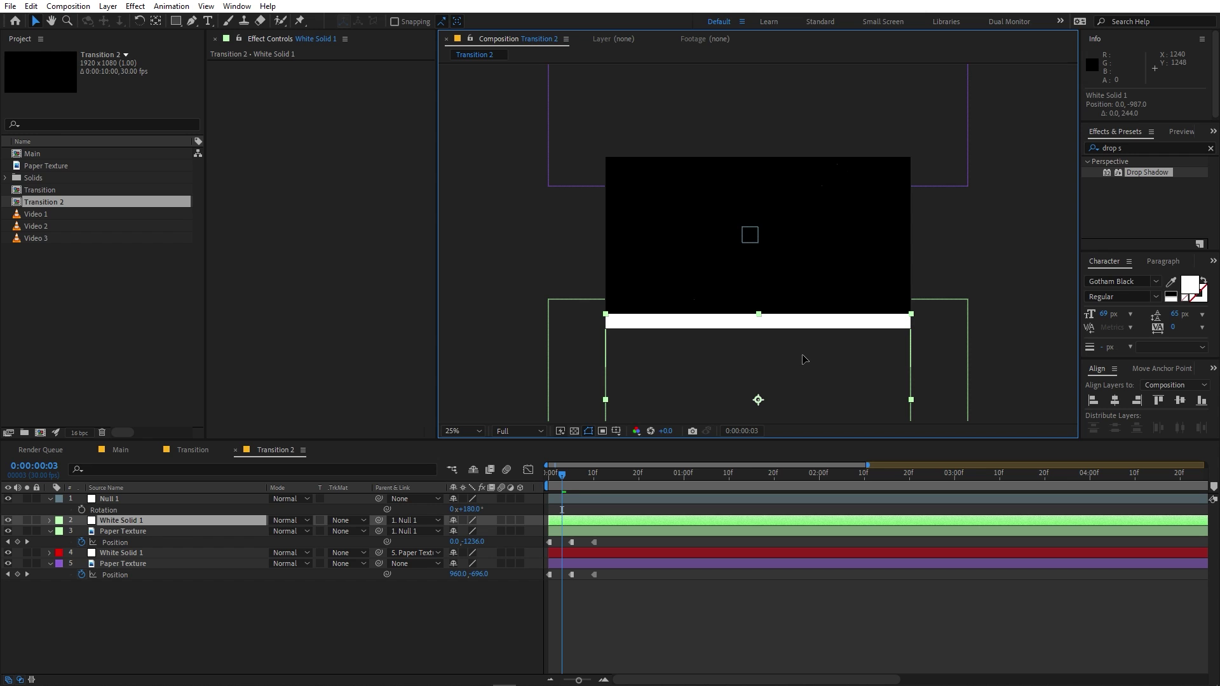
left_click_drag(924, 373, 923, 327)
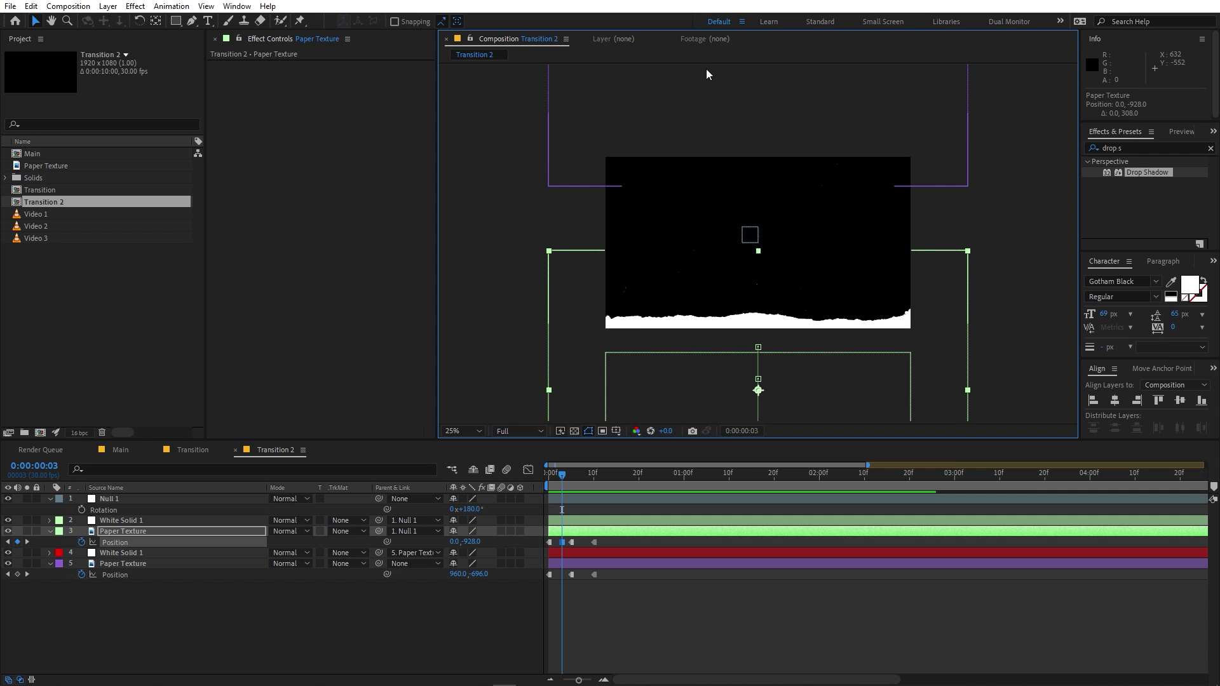
Step: Lower the original Paper Texture to position 960, -368 at 0:00:00:03 and return to the first frame
left_click(861, 93)
key("comma")
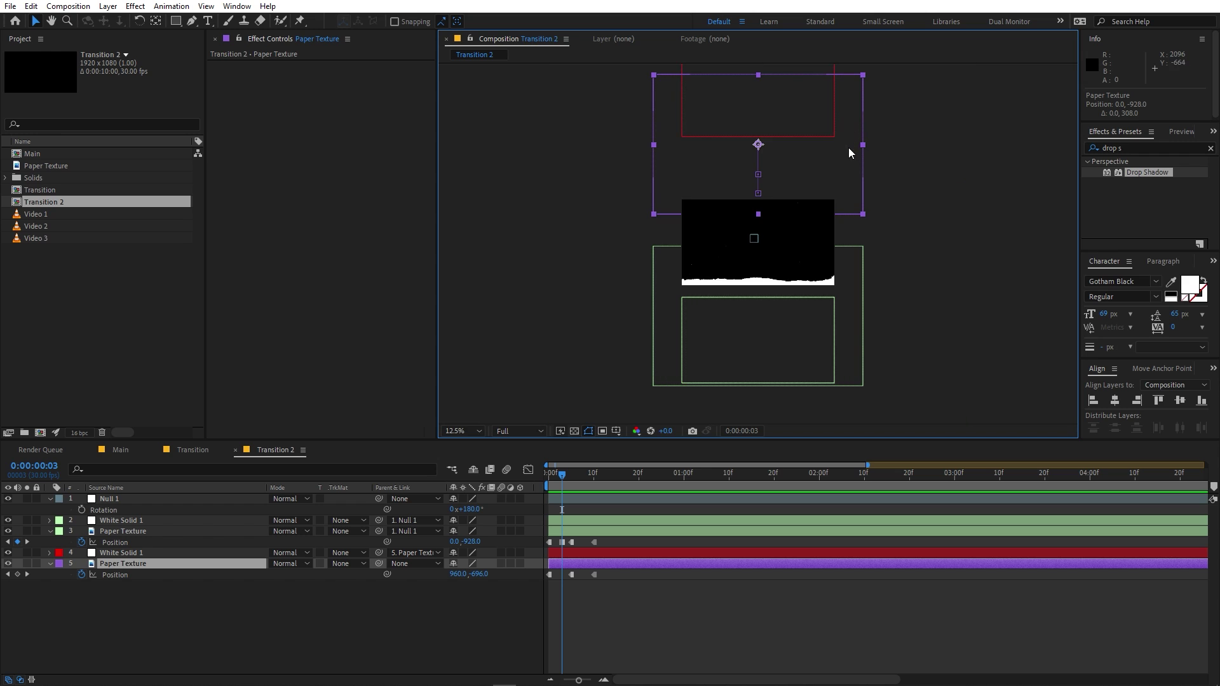
left_click_drag(849, 152, 845, 176)
left_click_drag(562, 474, 462, 480)
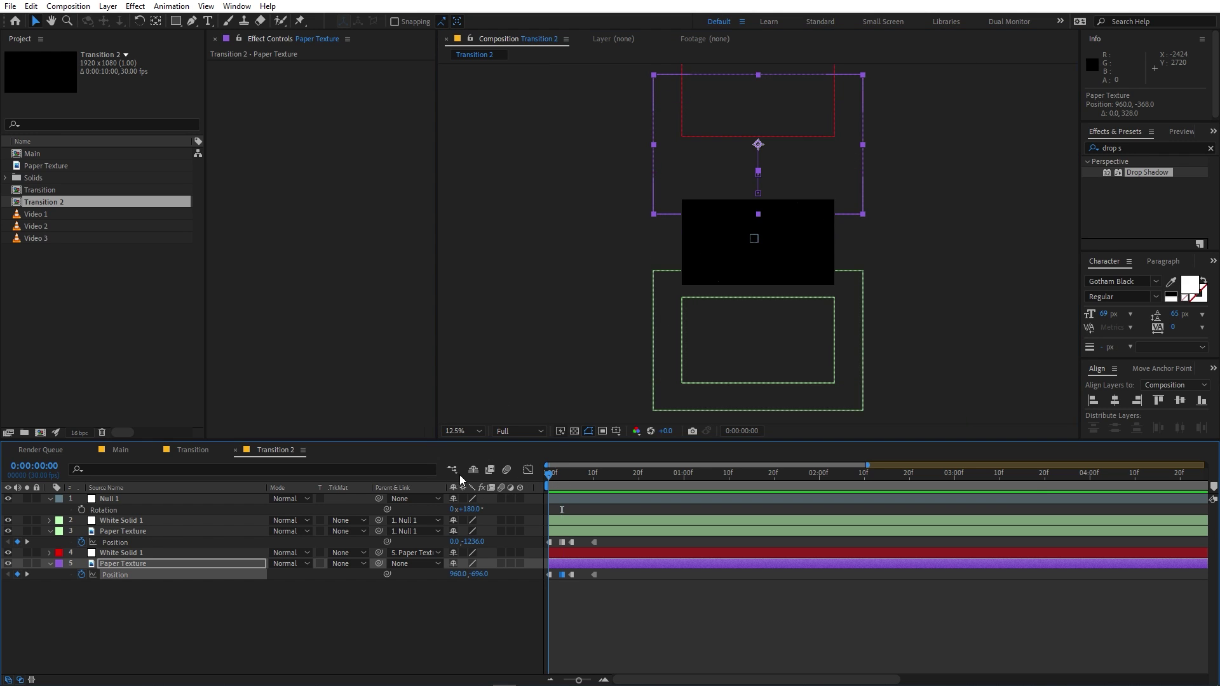
Step: At 0:00:00:07, add intermediate positions that bring both torn edges further in, with the duplicated Paper Texture at 0, -705
key("space")
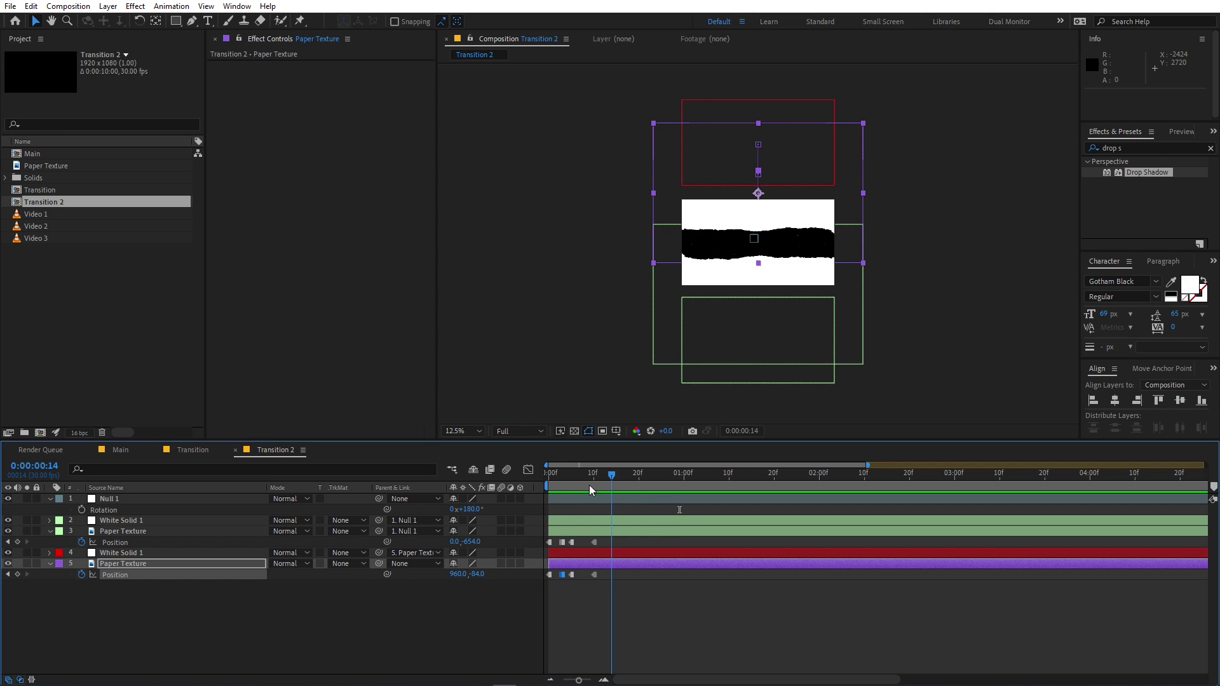
key("space")
key("equal")
key("equal")
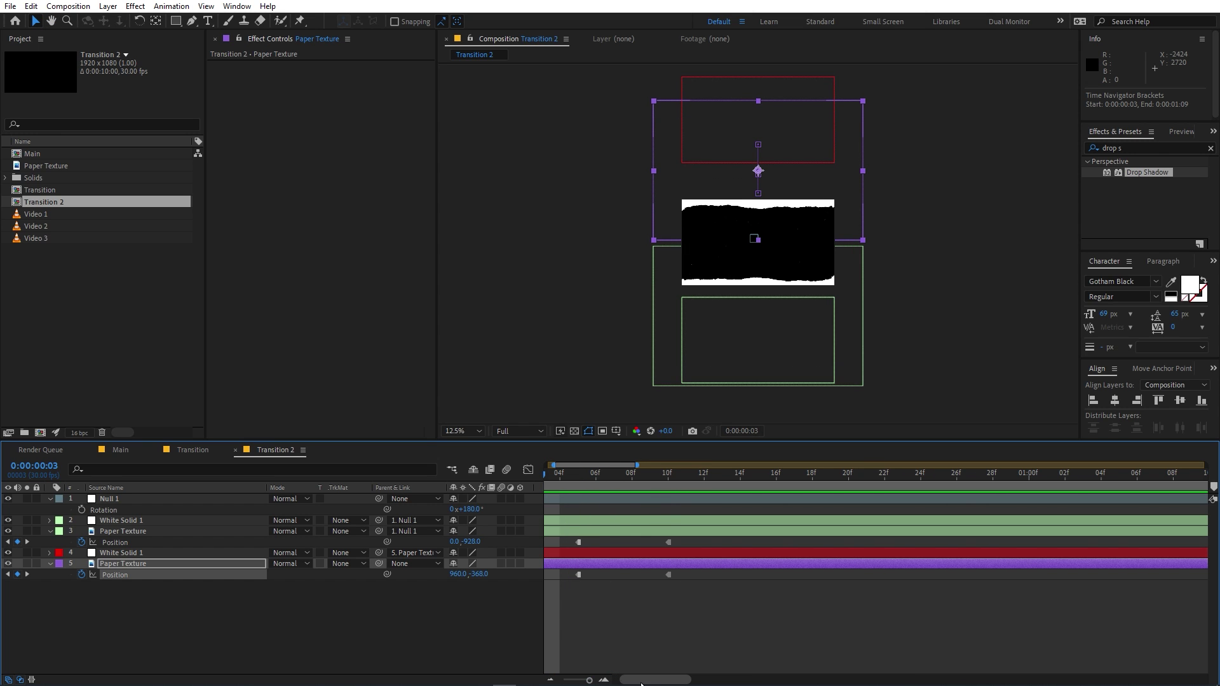
left_click_drag(641, 682, 635, 683)
left_click_drag(639, 471, 675, 478)
left_click_drag(846, 158, 846, 167)
left_click_drag(850, 305, 850, 292)
left_click_drag(662, 477, 723, 477)
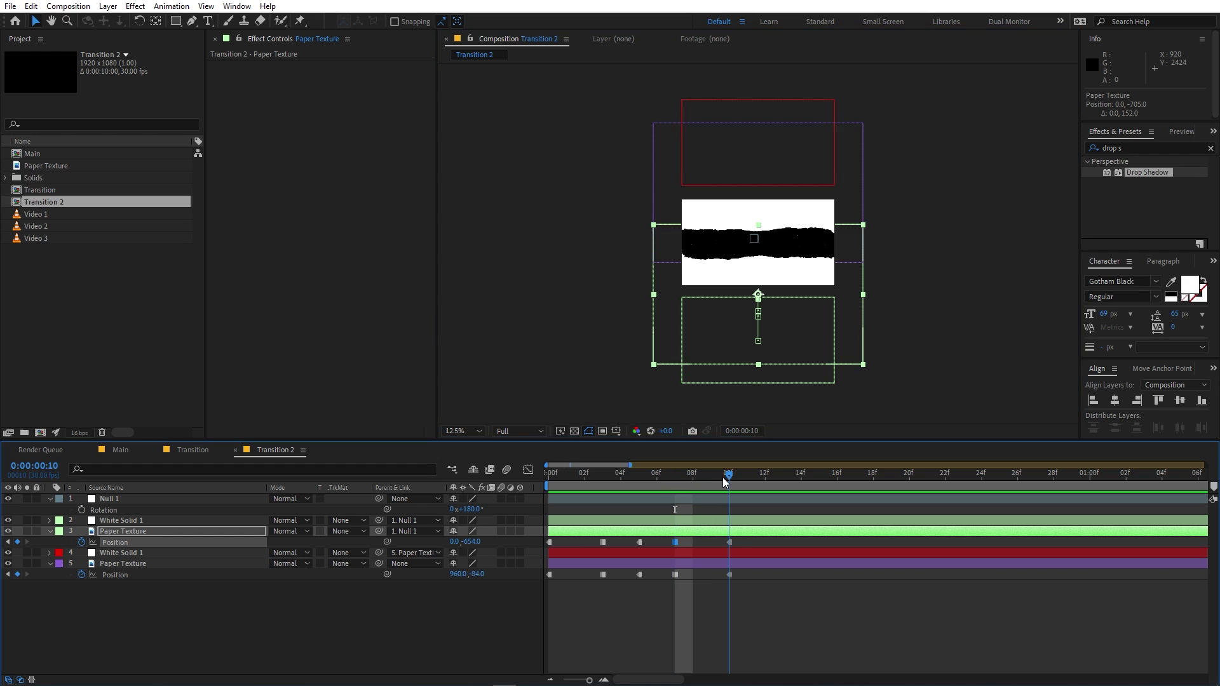
Step: Stretch the position keyframes of both Paper Texture layers proportionally so the last pair falls at 0:00:00:12, and preview the motion
key("Home")
left_click_drag(742, 540, 539, 577)
left_click_drag(732, 542, 510, 581)
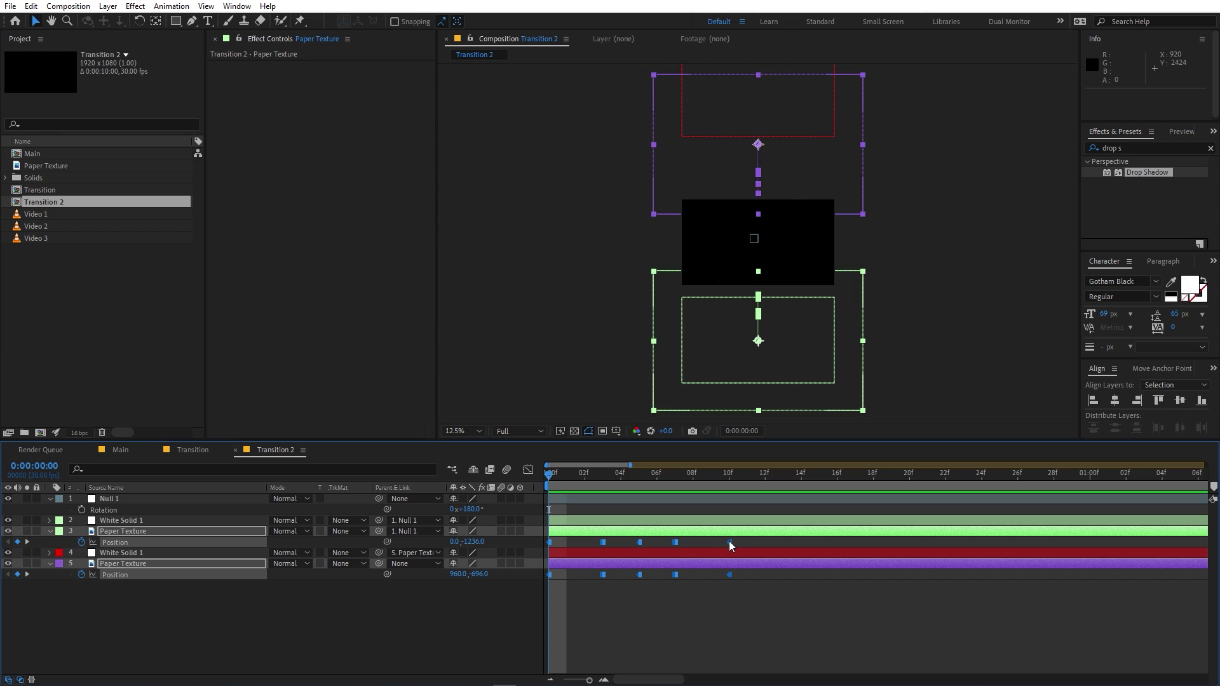
left_click_drag(729, 540, 772, 538)
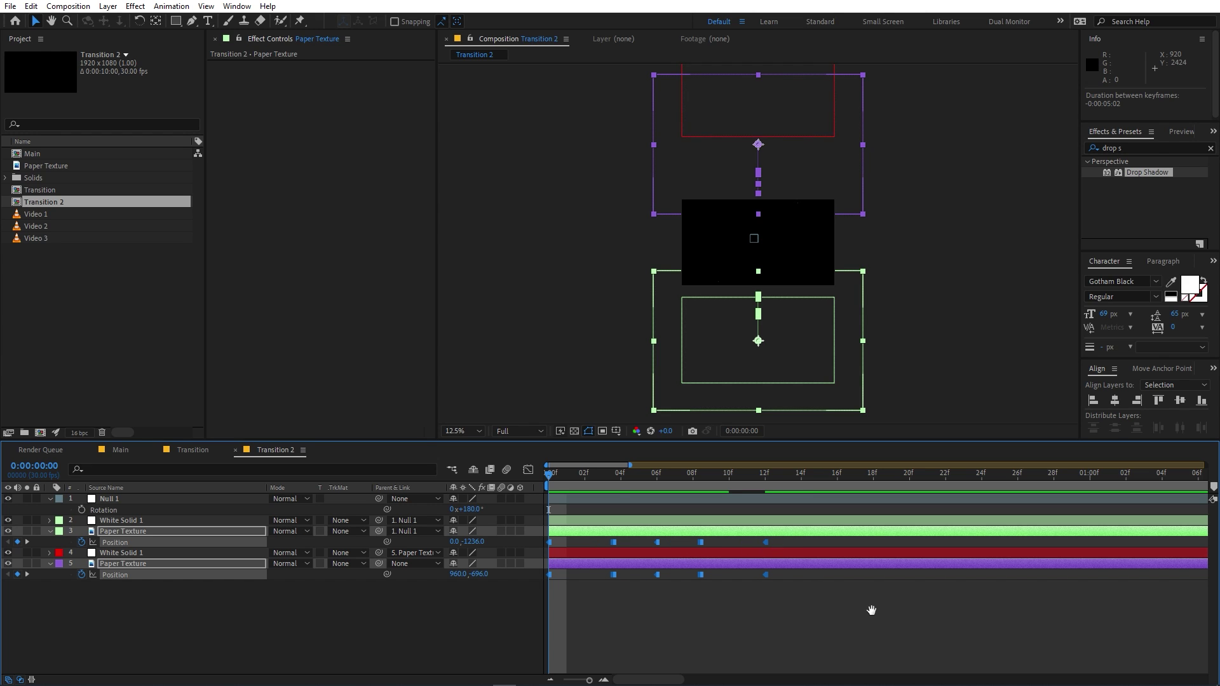
key("space")
key("space")
key("period")
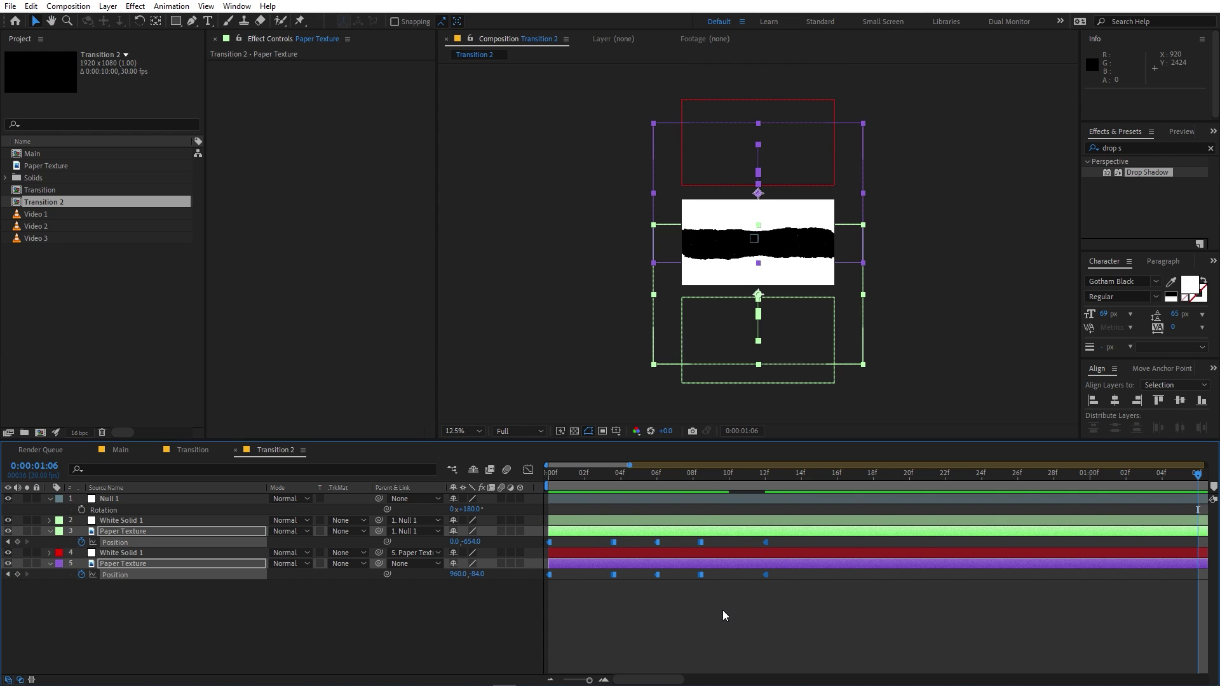
left_click(722, 609)
Step: Add Transition 2 as the topmost layer of the Main composition, starting at 0:00:03:18, and preview it
left_click(120, 450)
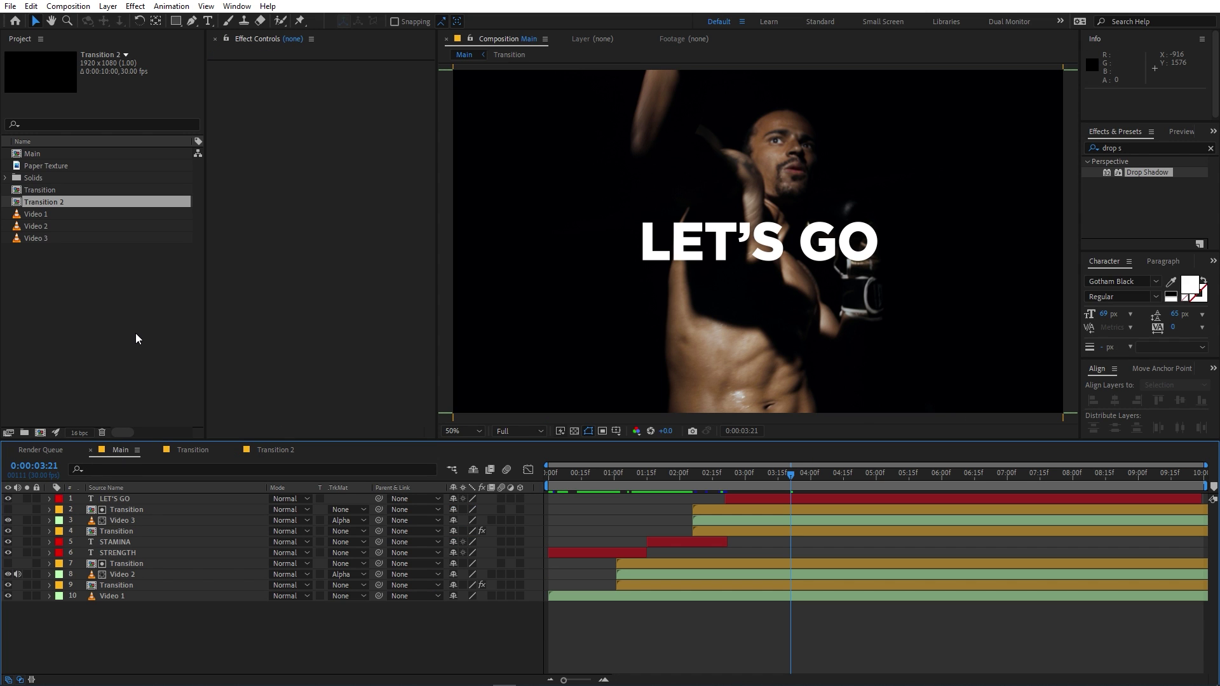
left_click_drag(44, 198, 791, 498)
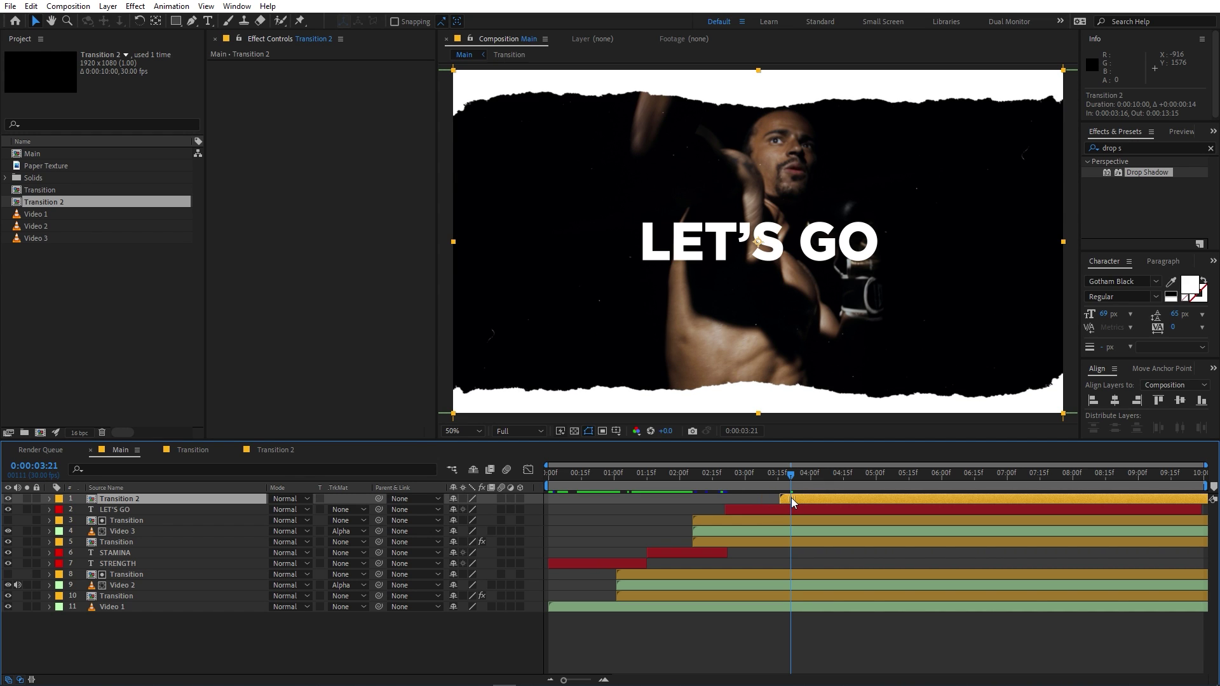
left_click_drag(686, 478, 801, 497)
key("space")
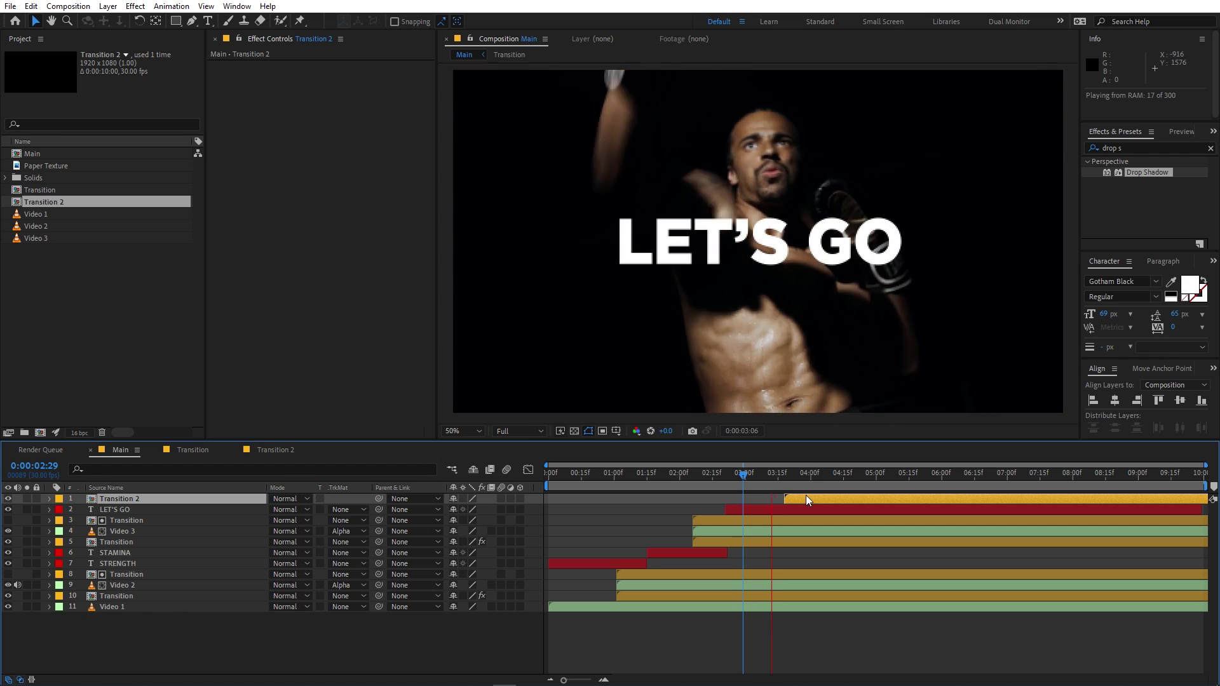
key("space")
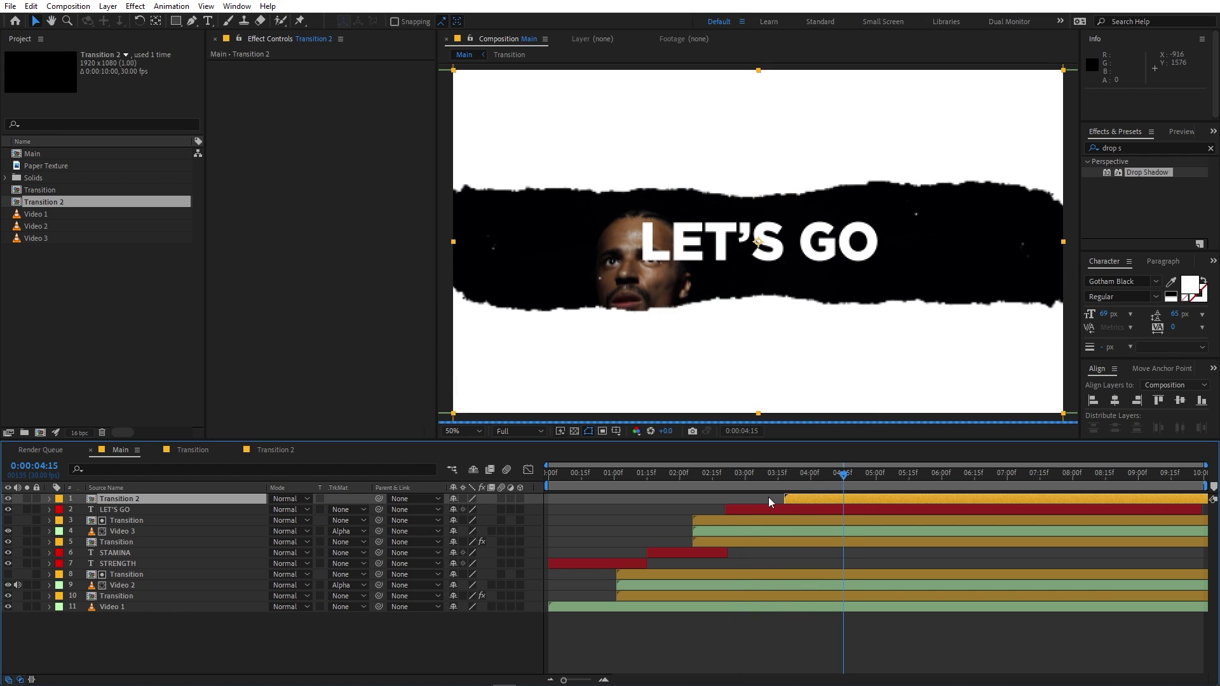
Step: Duplicate the Transition 2 layer in Main and apply a Fill effect to the upper copy
left_click(717, 497)
left_click(797, 496)
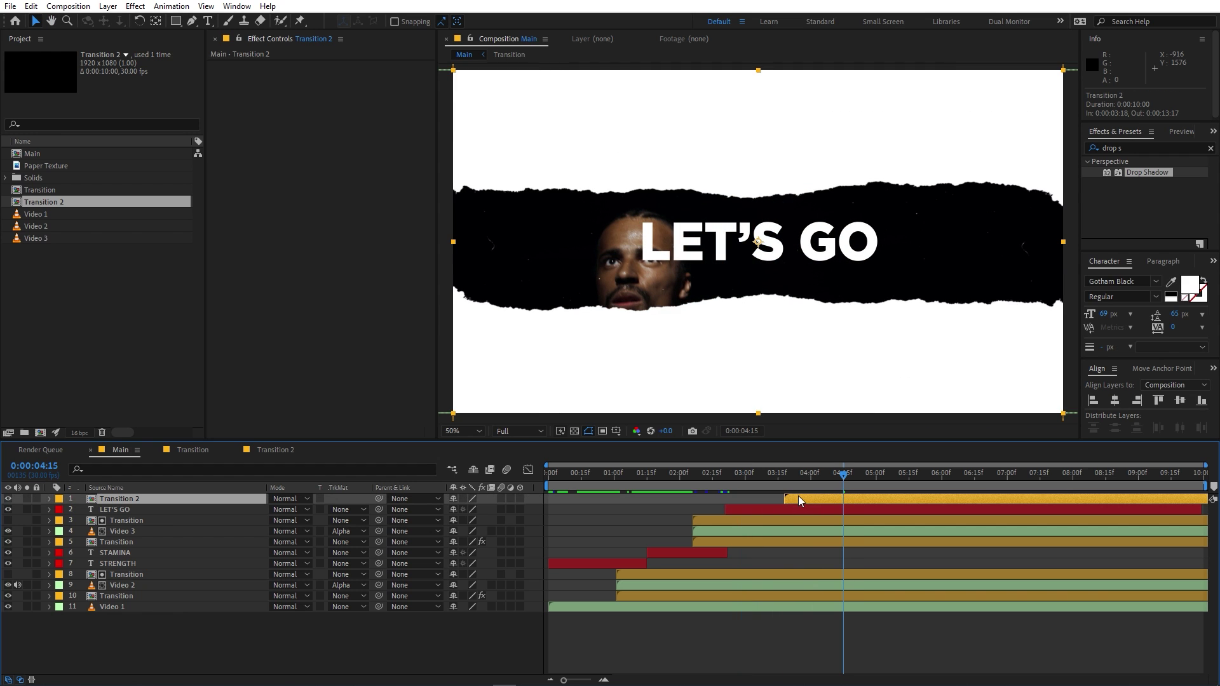
key("ctrl+d")
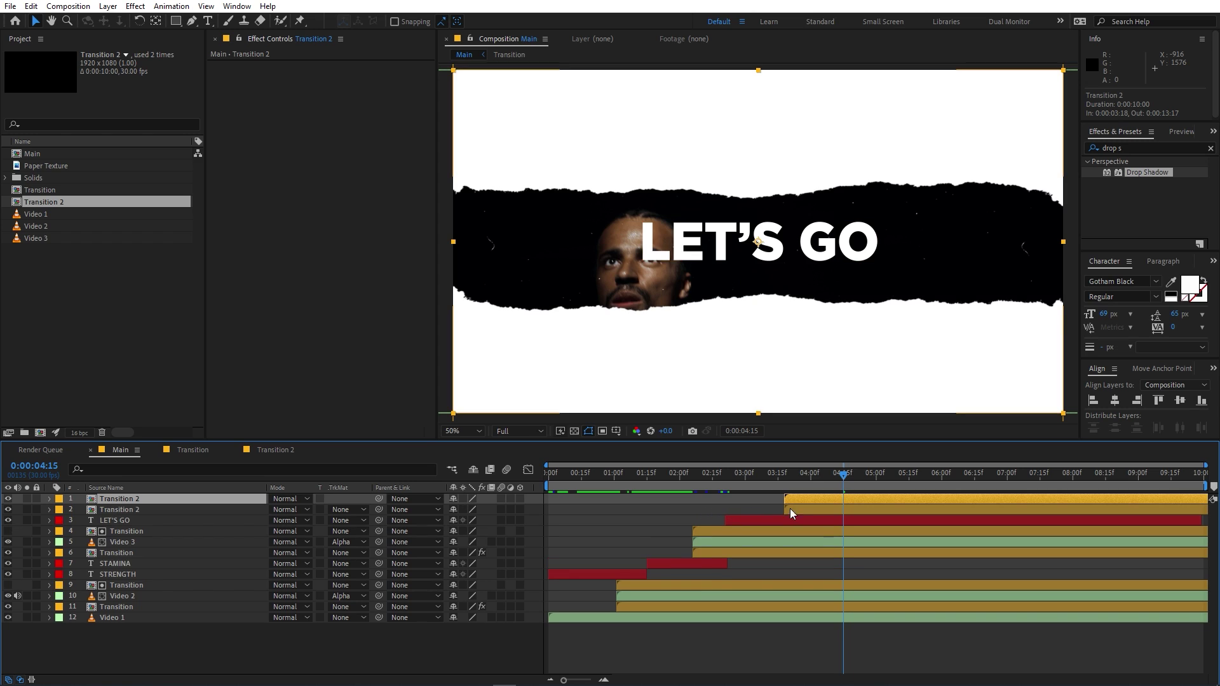
left_click(1141, 145)
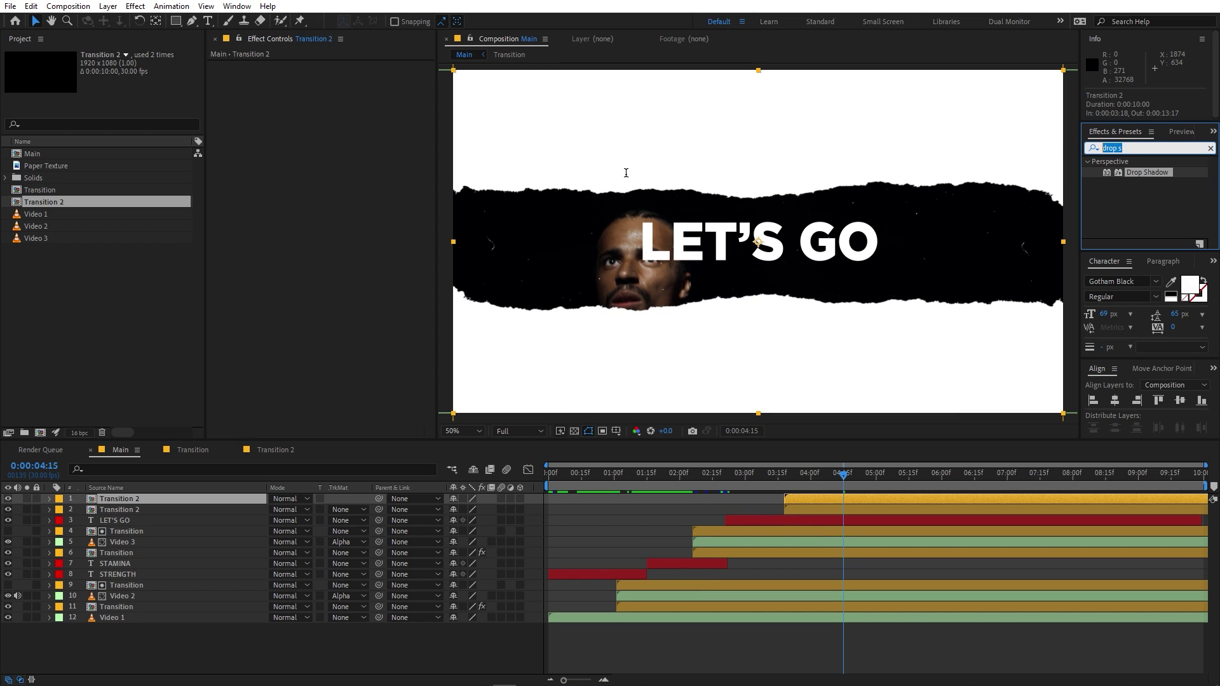
type("fill")
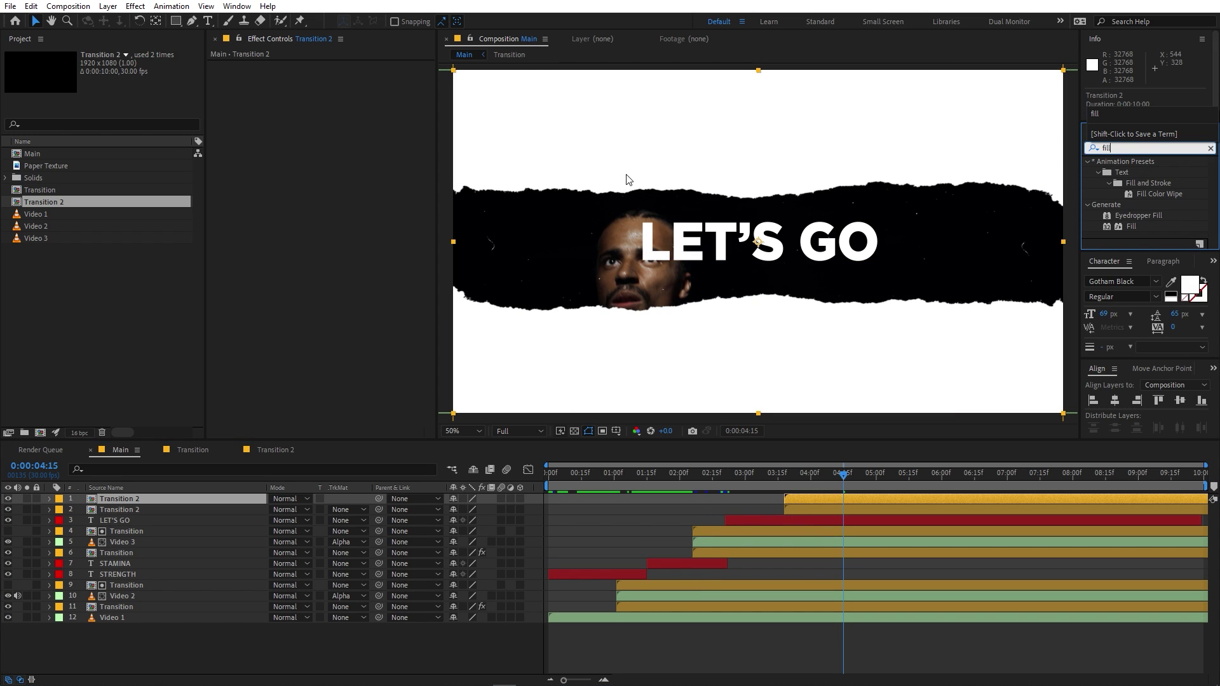
left_click_drag(1127, 227, 810, 498)
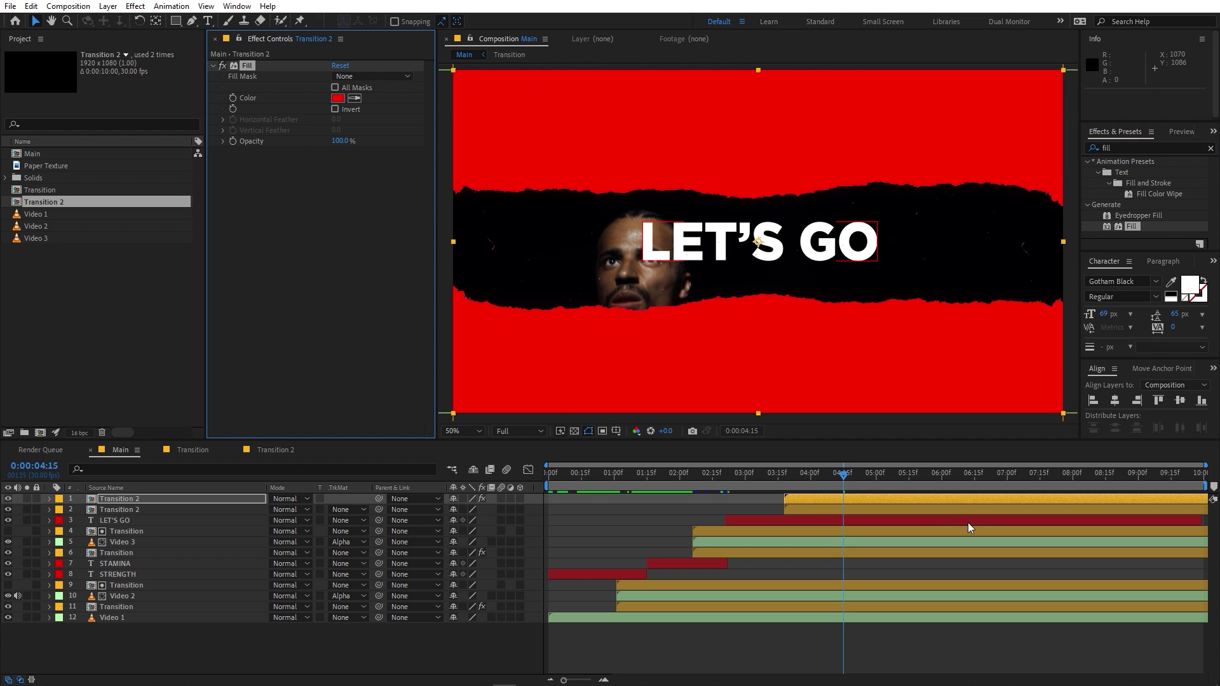
Step: Set the lower Transition 2 copy's scale to 100, 83.9% with unlinked proportions so it forms the torn border, and preview it
left_click(814, 510)
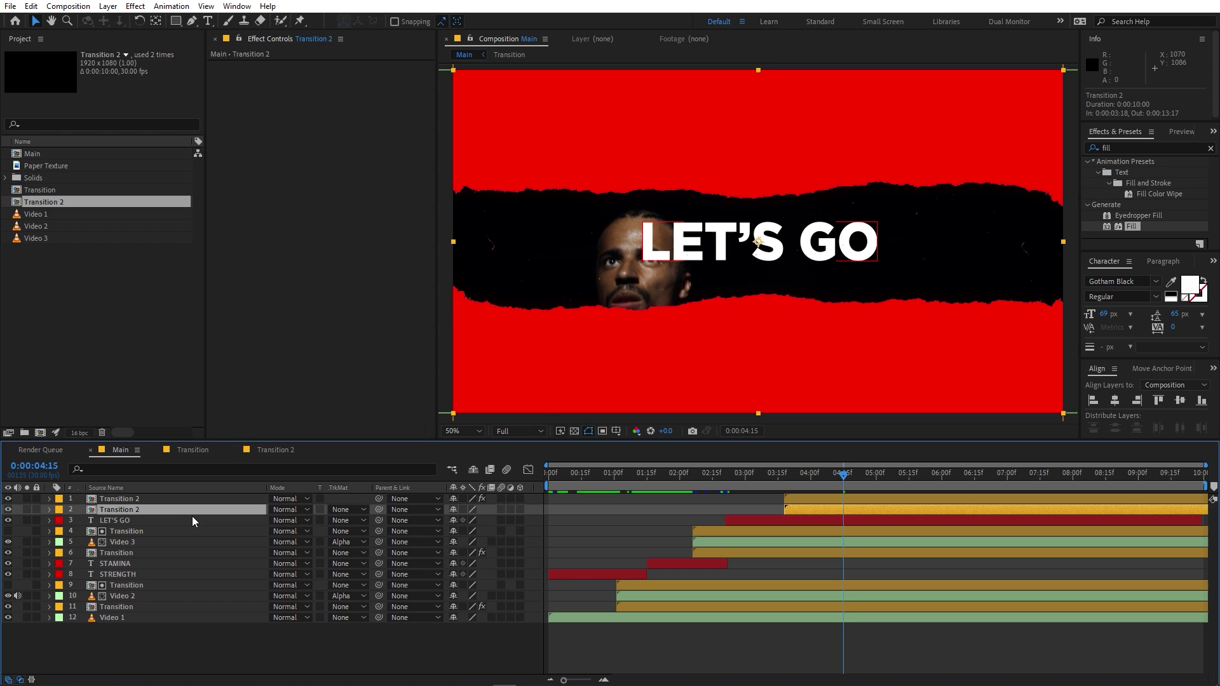
key("s")
left_click(451, 521)
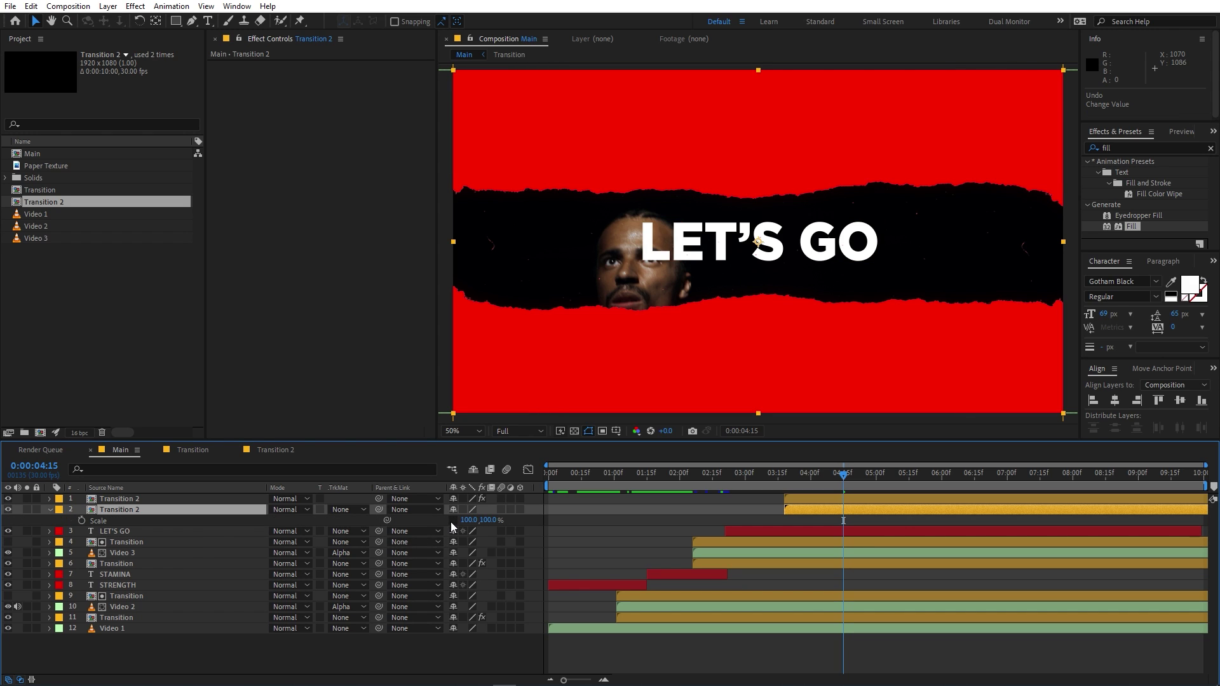
left_click_drag(491, 520, 389, 519)
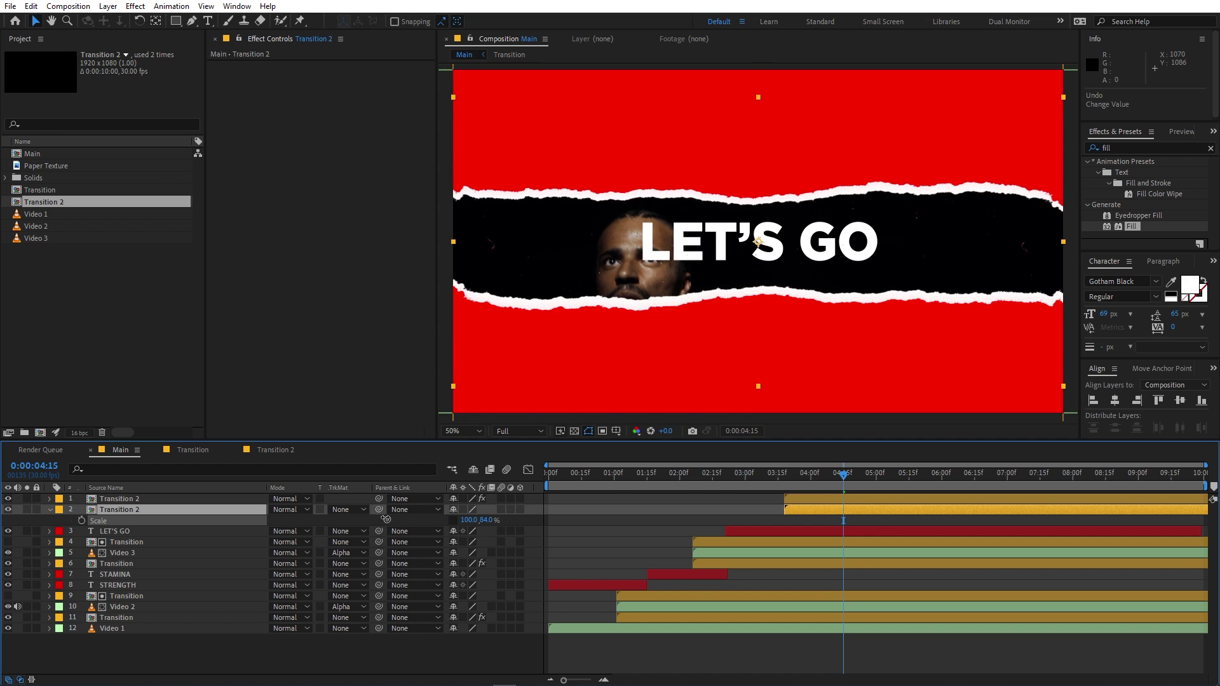
left_click(764, 476)
key("space")
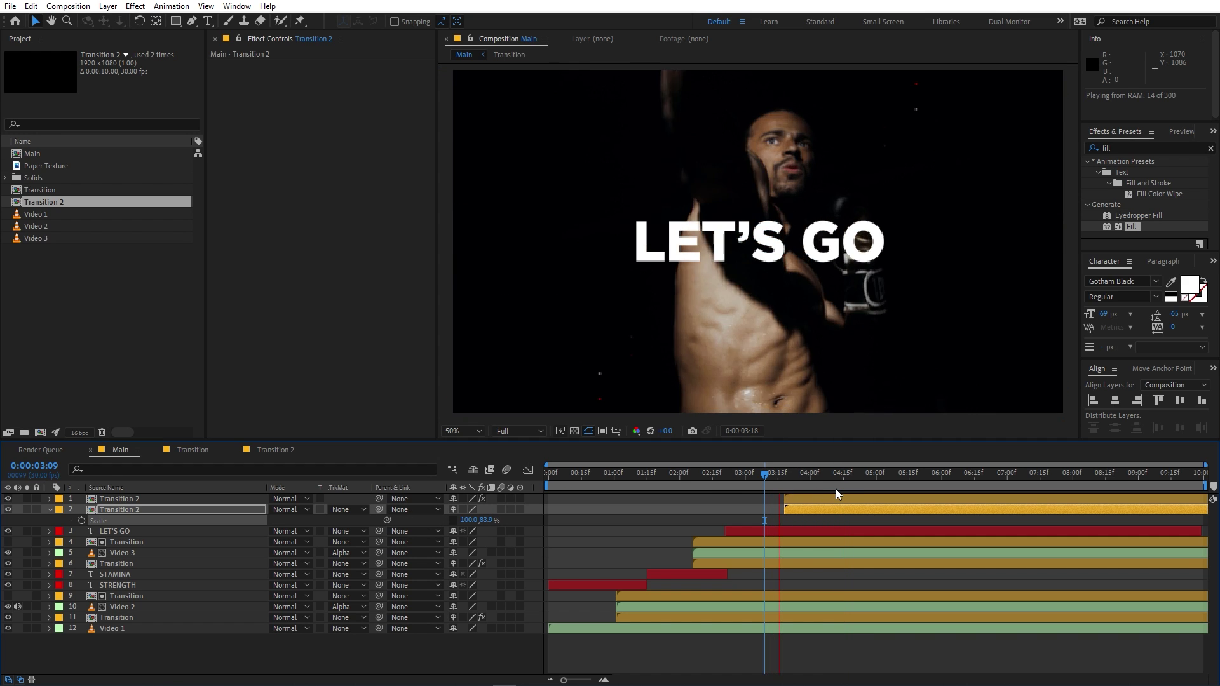
left_click(841, 497)
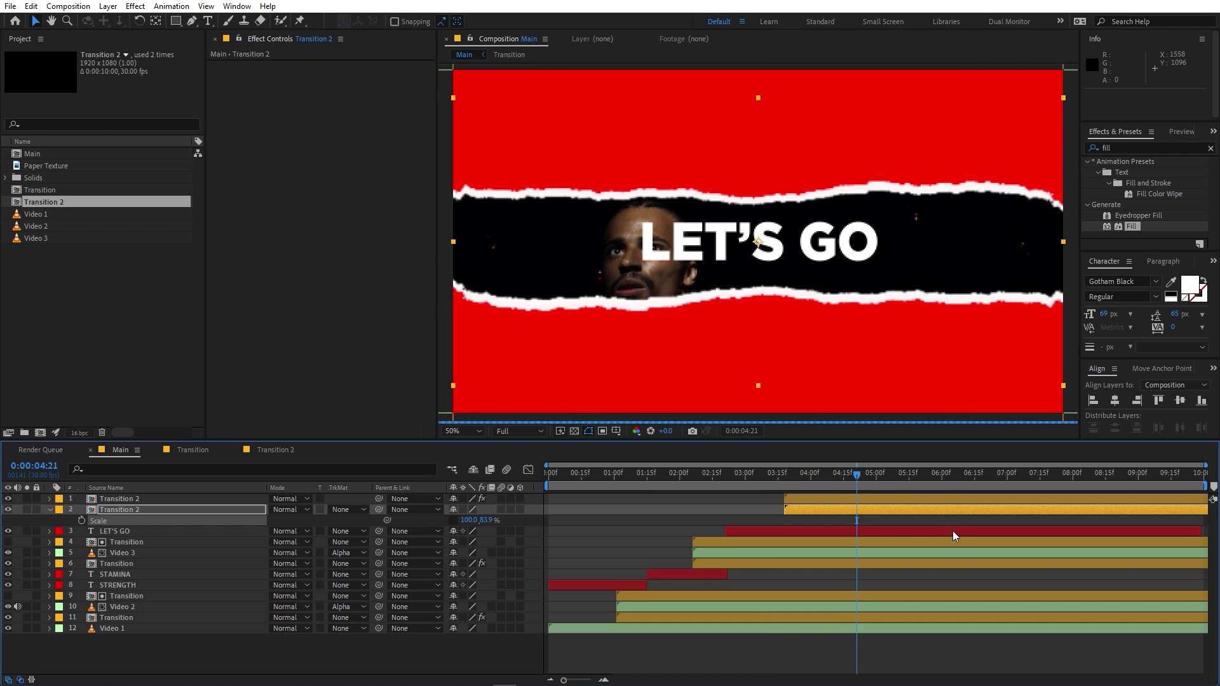
Step: Change the upper Transition 2 copy's Fill color to near-black 0C0C0C
left_click(333, 99)
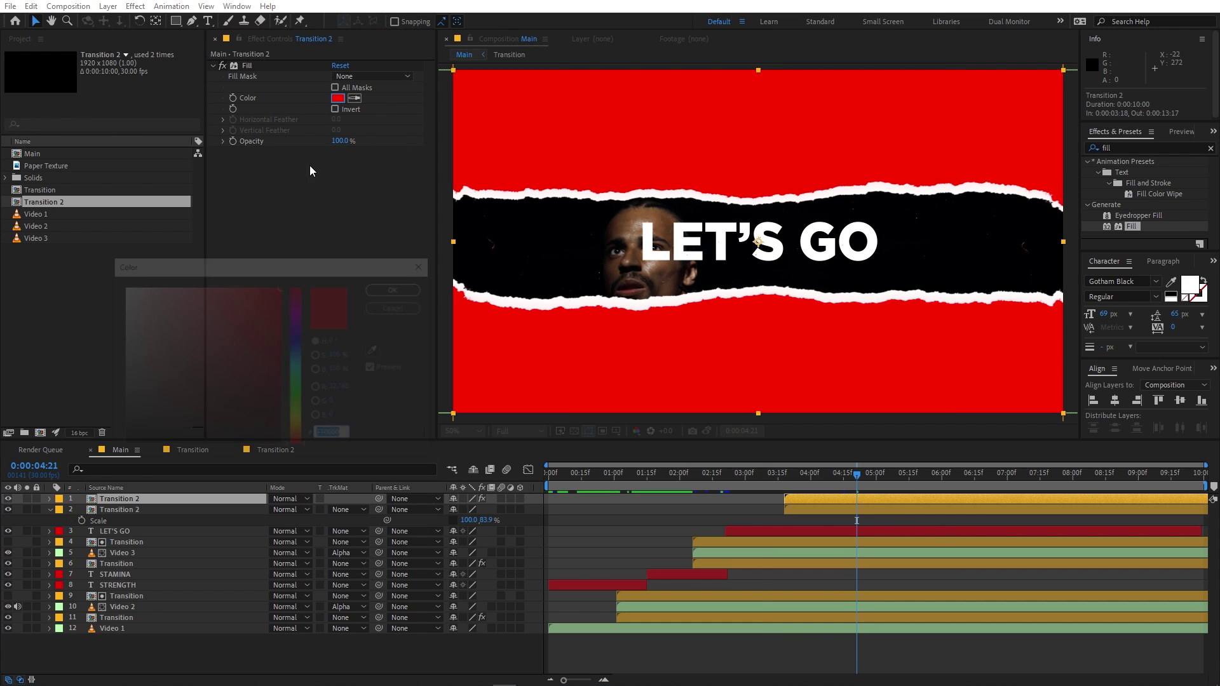
mouse_move(127, 407)
left_mouse_down()
mouse_move(87, 408)
mouse_move(78, 434)
left_mouse_up()
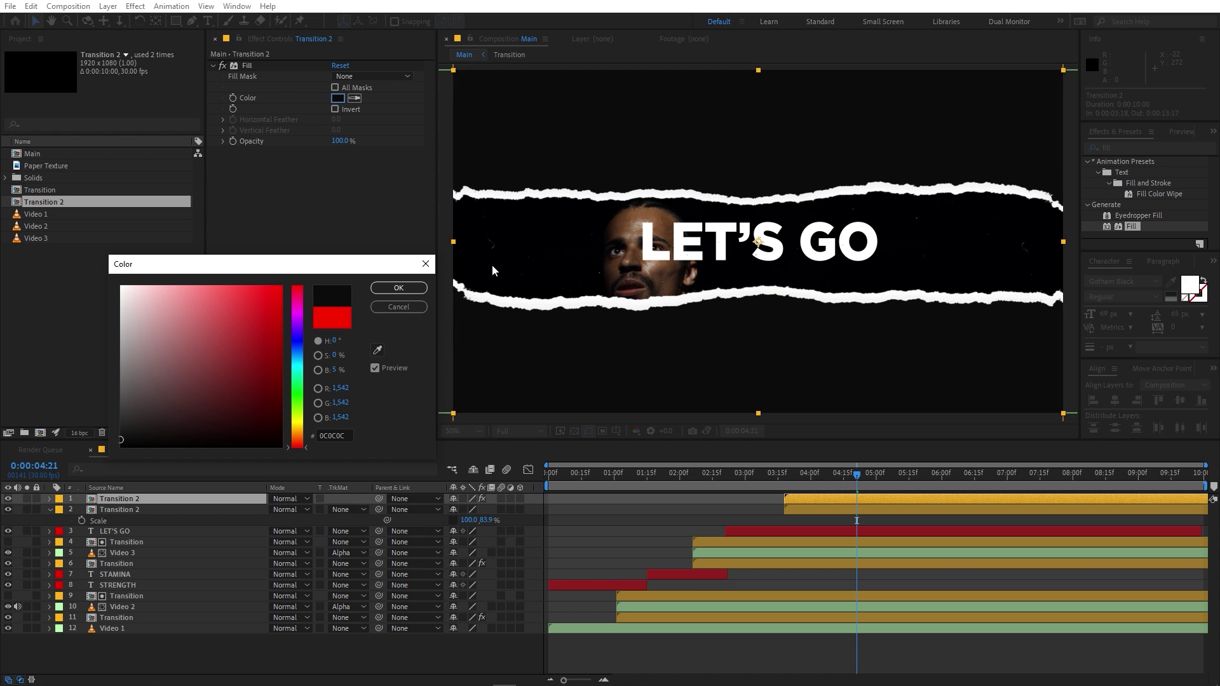
left_click(399, 288)
Step: Move both Transition 2 layers earlier to start at about 0:00:03:06 and preview the sequence
left_click_drag(828, 505, 788, 494)
key("space")
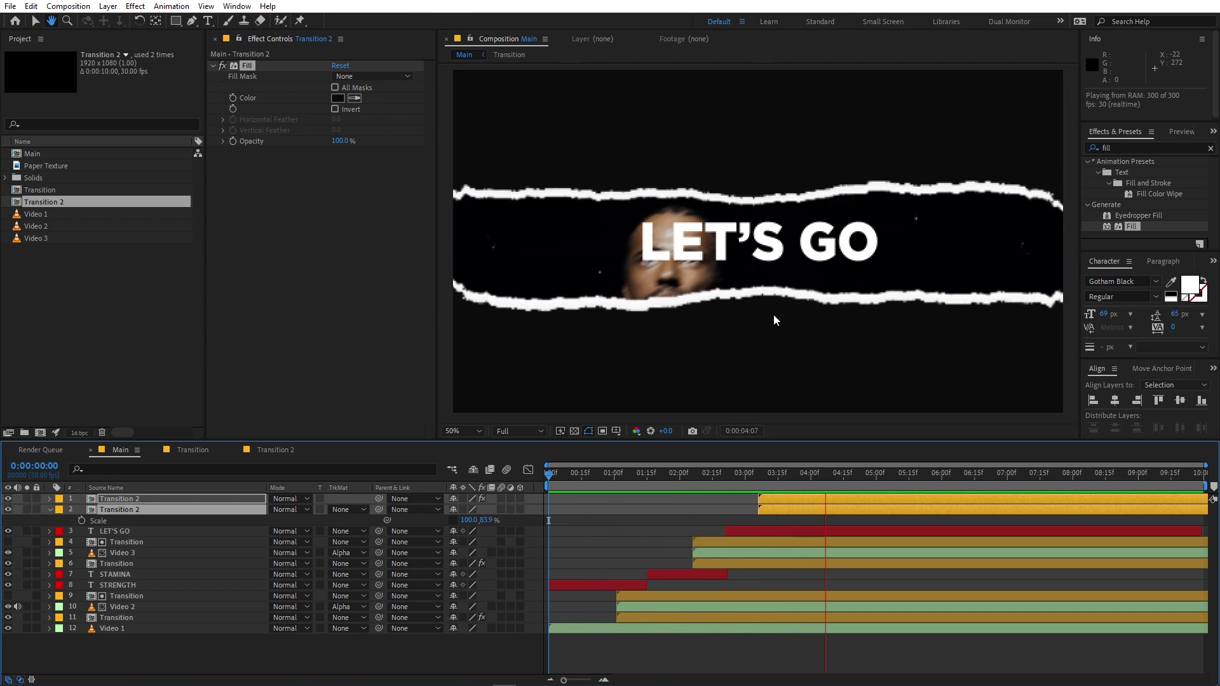
key("space")
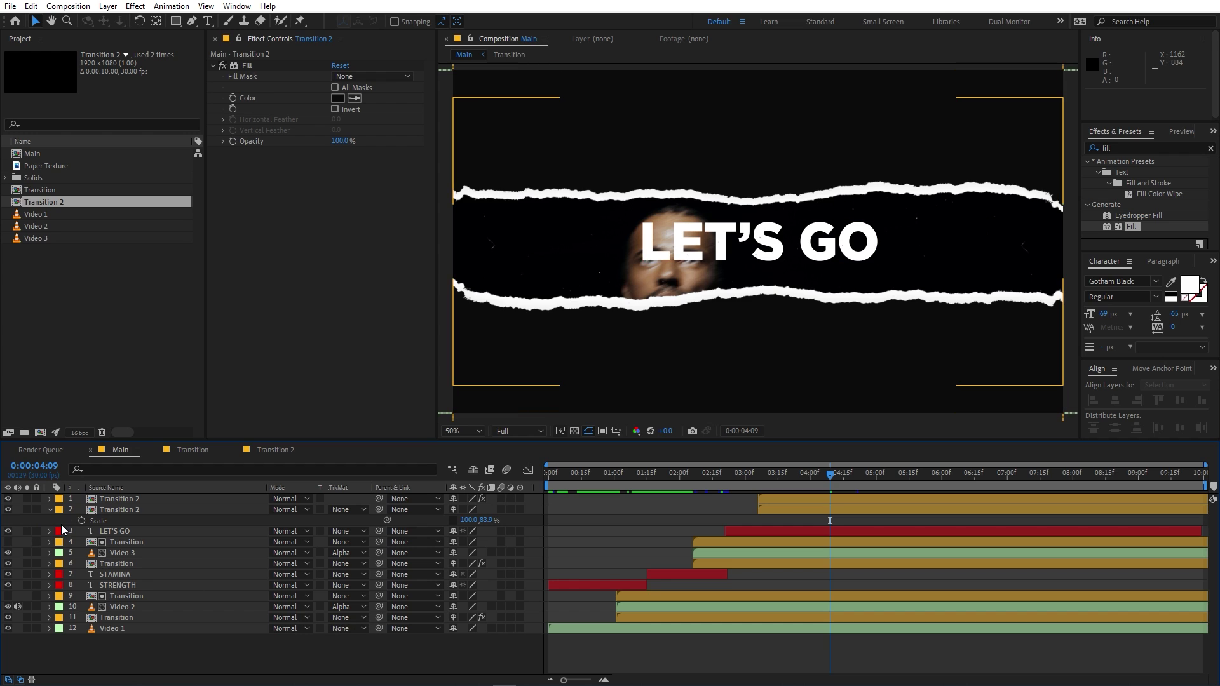
Step: Collapse the lower Transition 2 layer's properties and create a new white solid at the top of Main
left_click(50, 510)
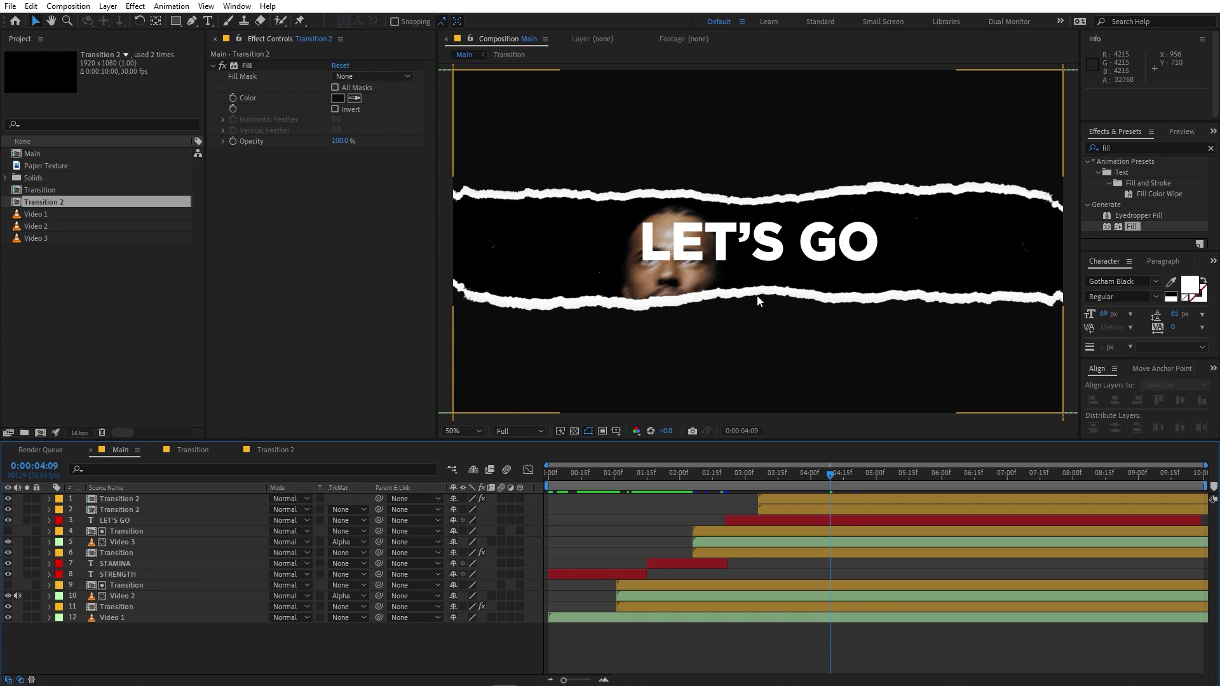
right_click(199, 648)
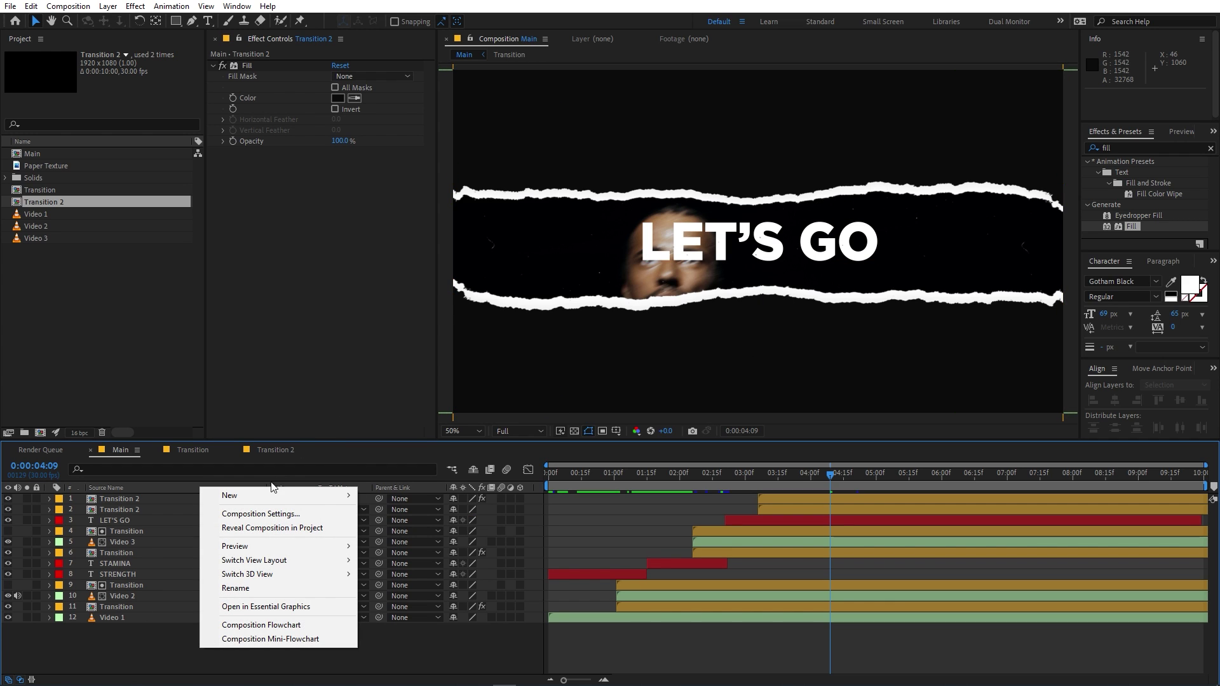
mouse_move(335, 503)
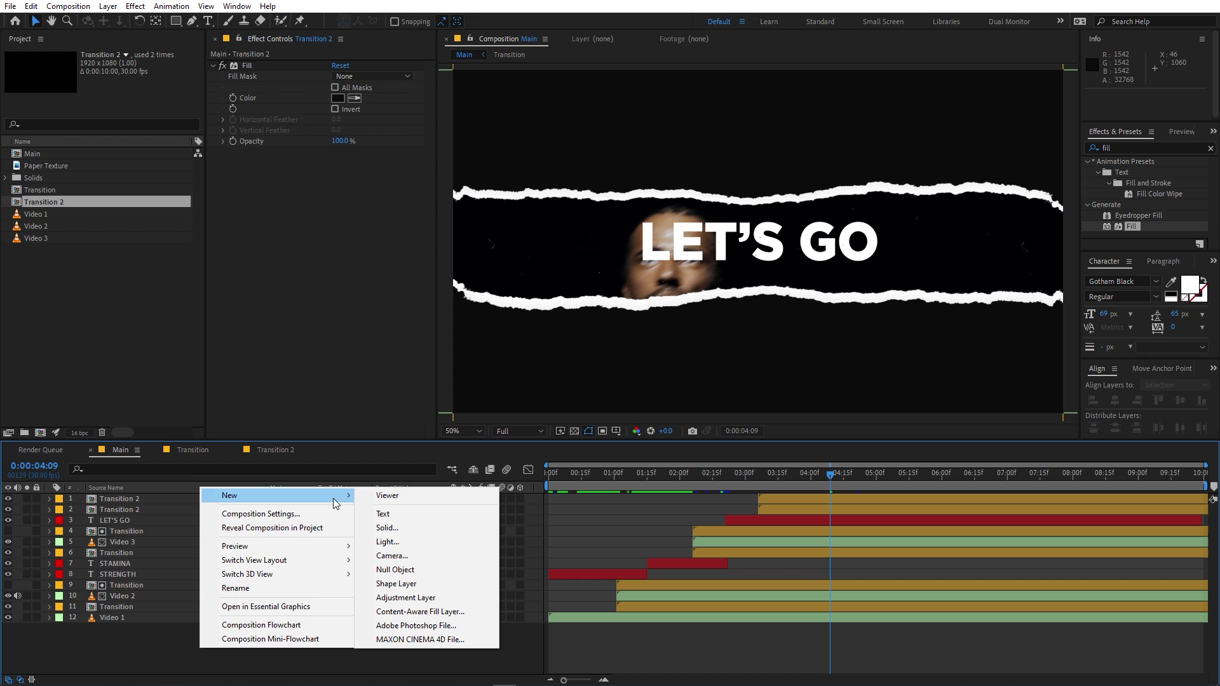
left_click(390, 527)
left_click(195, 258)
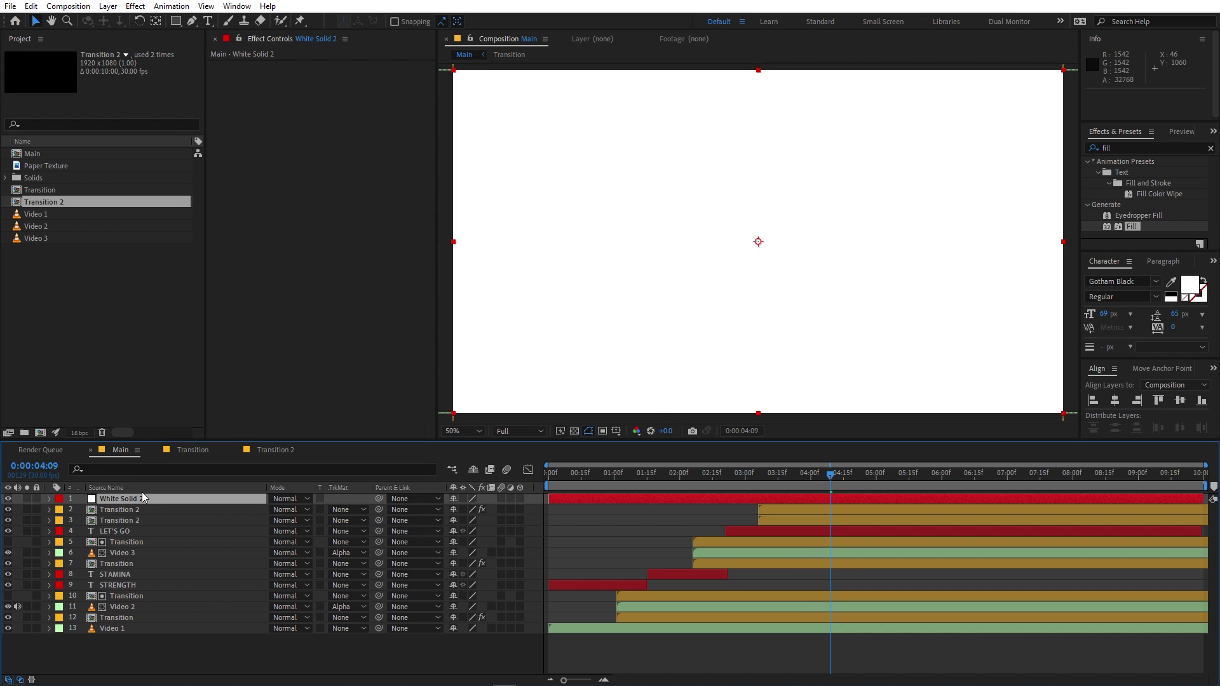
Step: Apply Fractal Noise to the new white solid with contrast 915 and brightness 339
double_click(1124, 149)
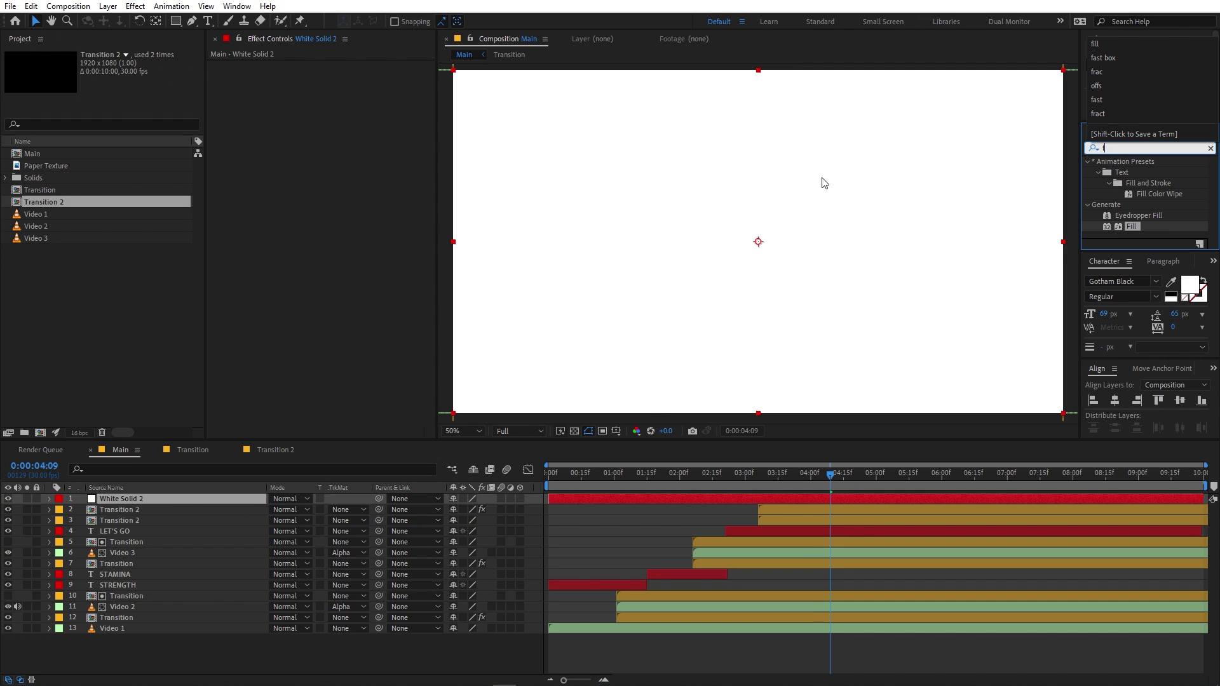
type("fract")
left_click_drag(1134, 231, 143, 498)
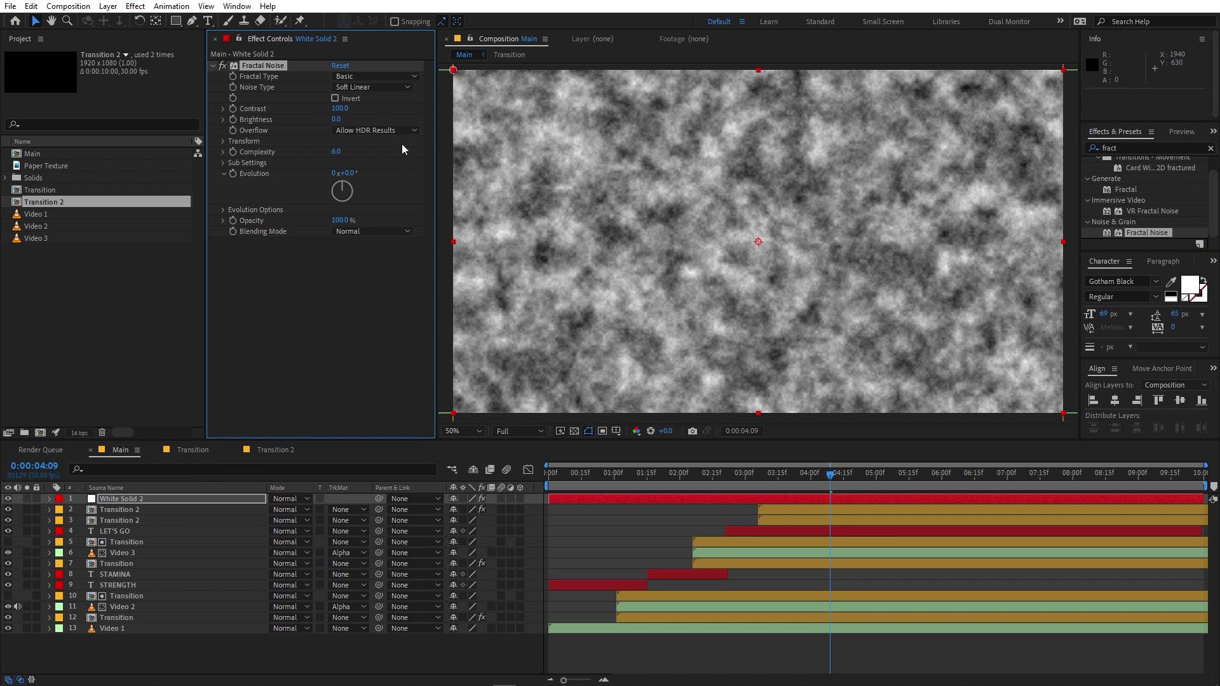
left_click_drag(338, 109, 866, 116)
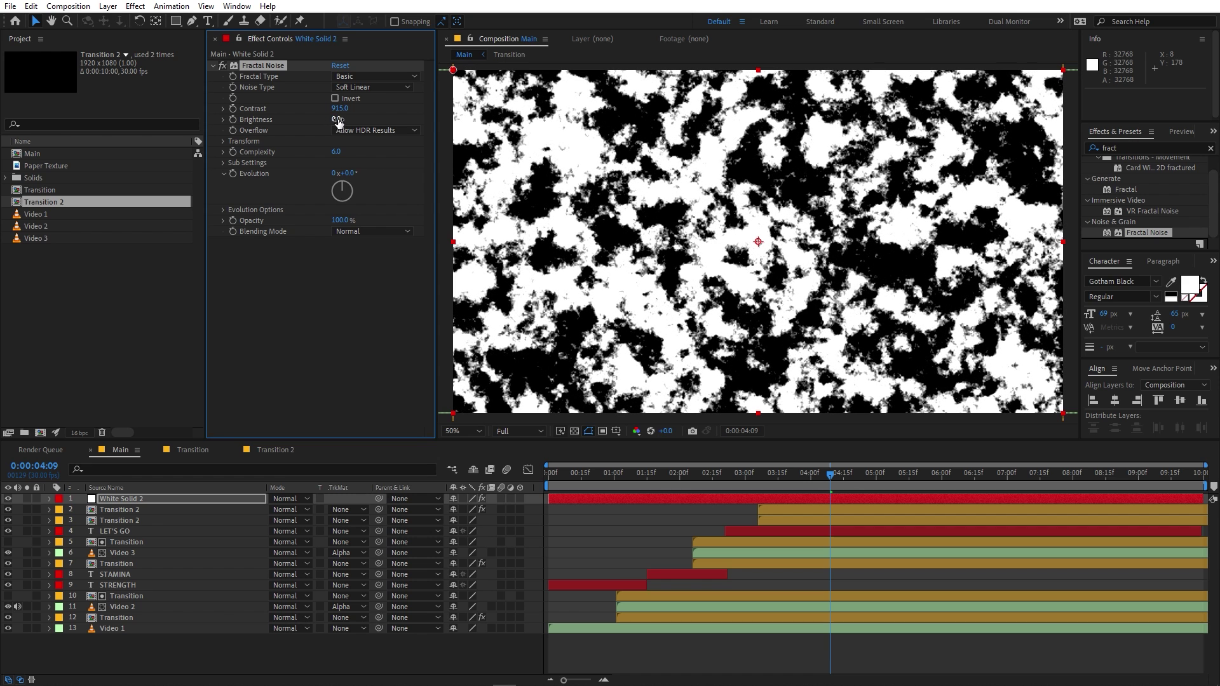
left_click_drag(339, 121, 552, 126)
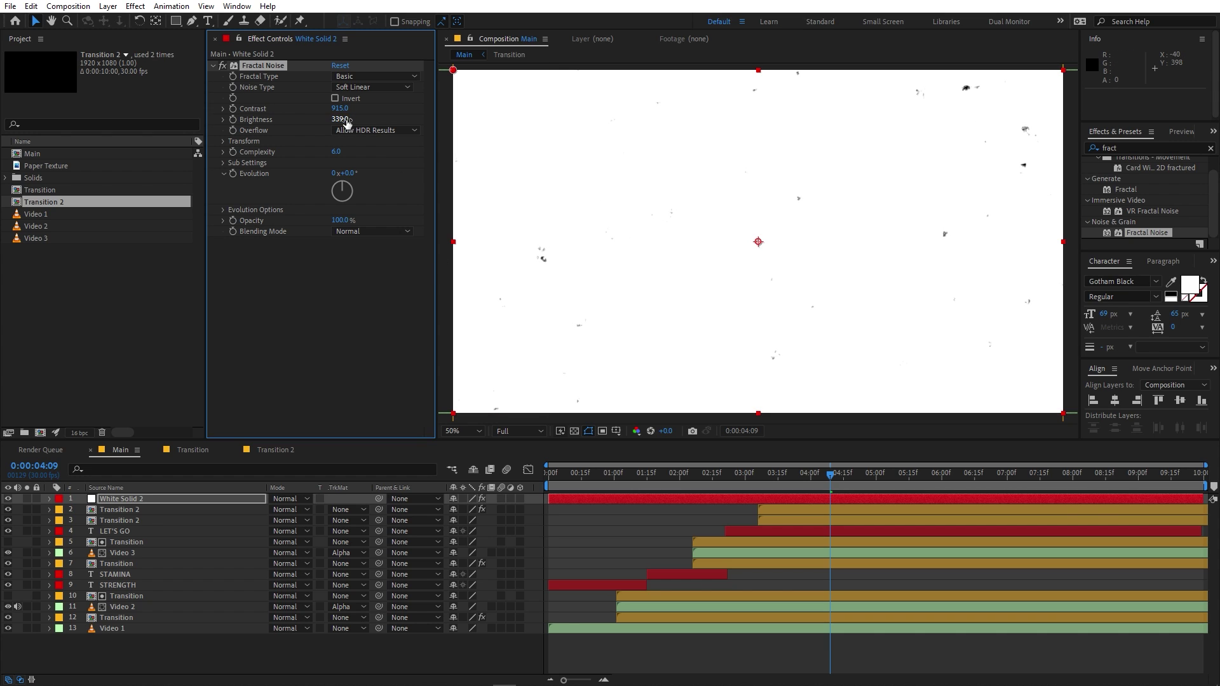
Step: Add the expression time*400 to the Random Seed of the white solid's Fractal Noise and preview the flickering specks
left_click(224, 211)
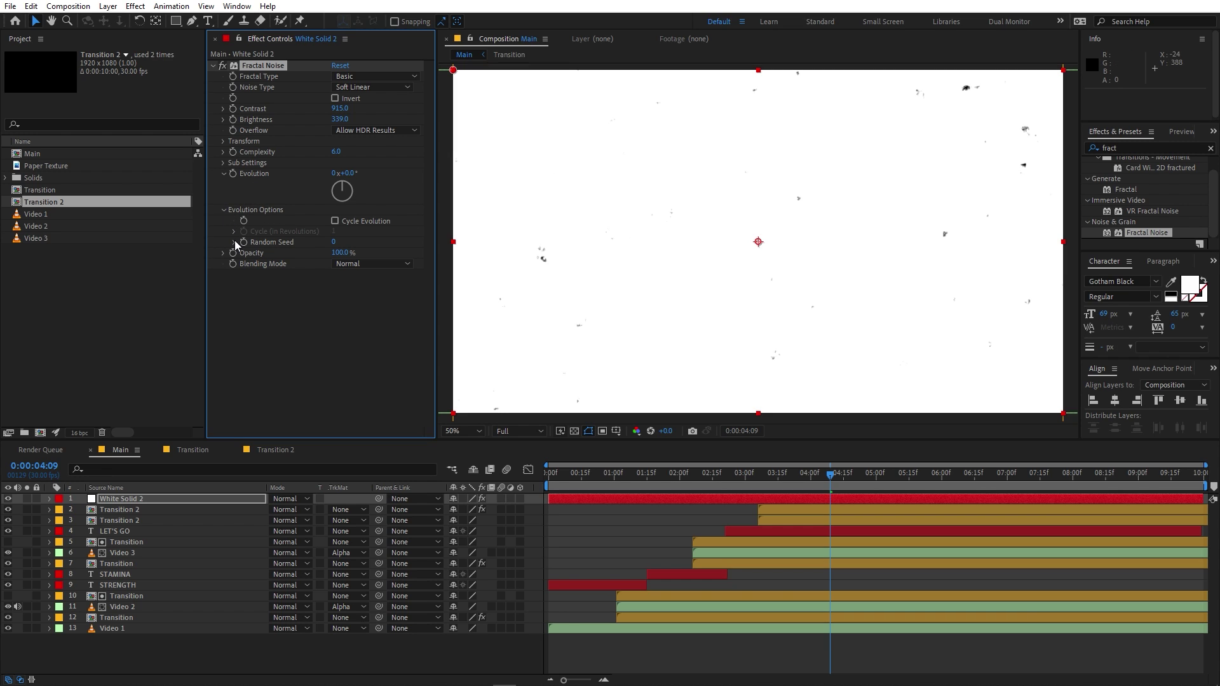
left_click_drag(336, 244, 375, 246)
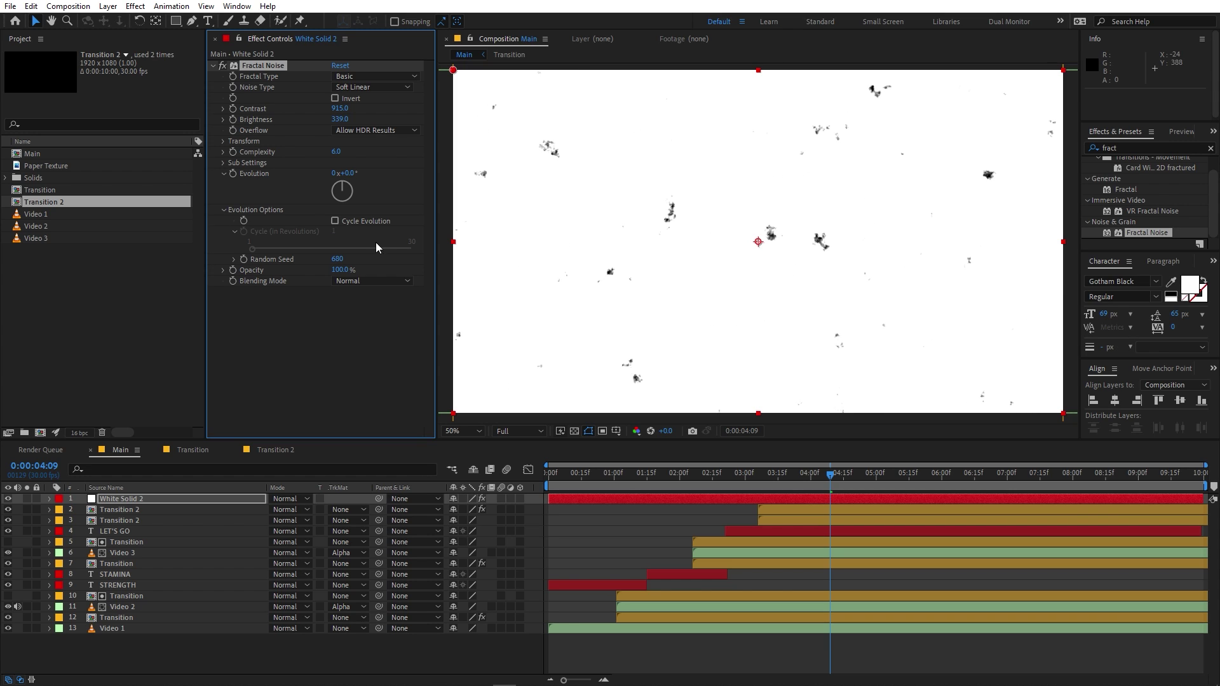
left_click(244, 259, "alt")
type("time")
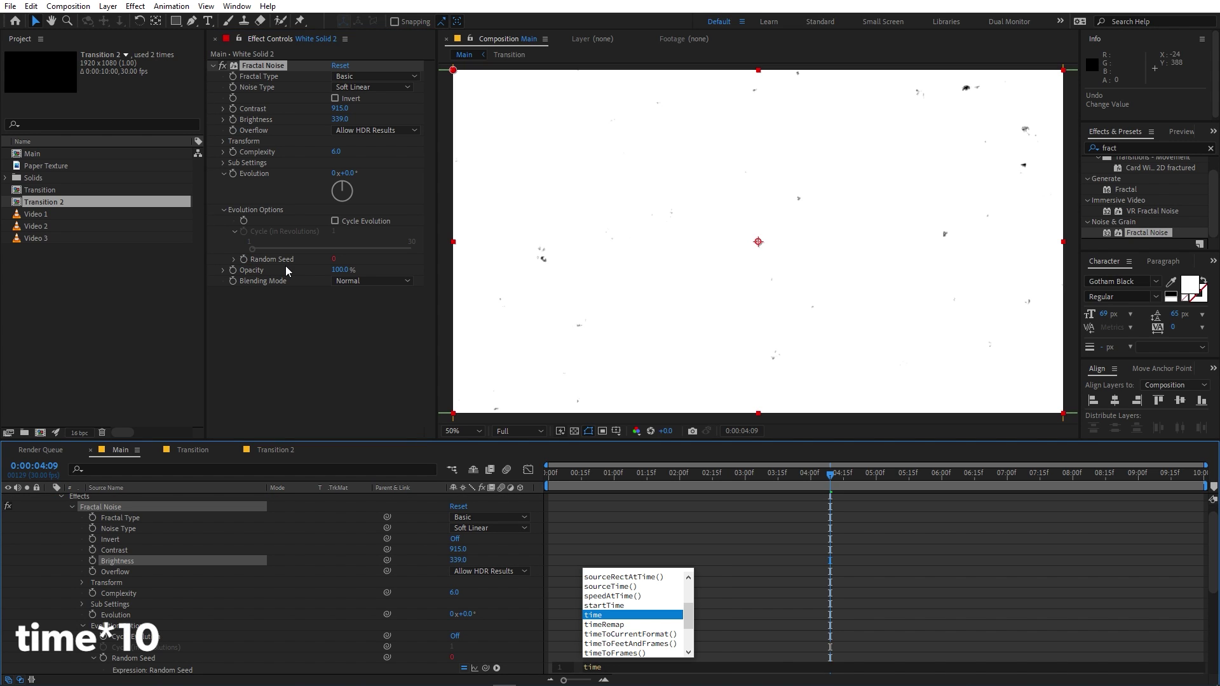
type("*1")
type("00")
key("KP_Enter")
key("space")
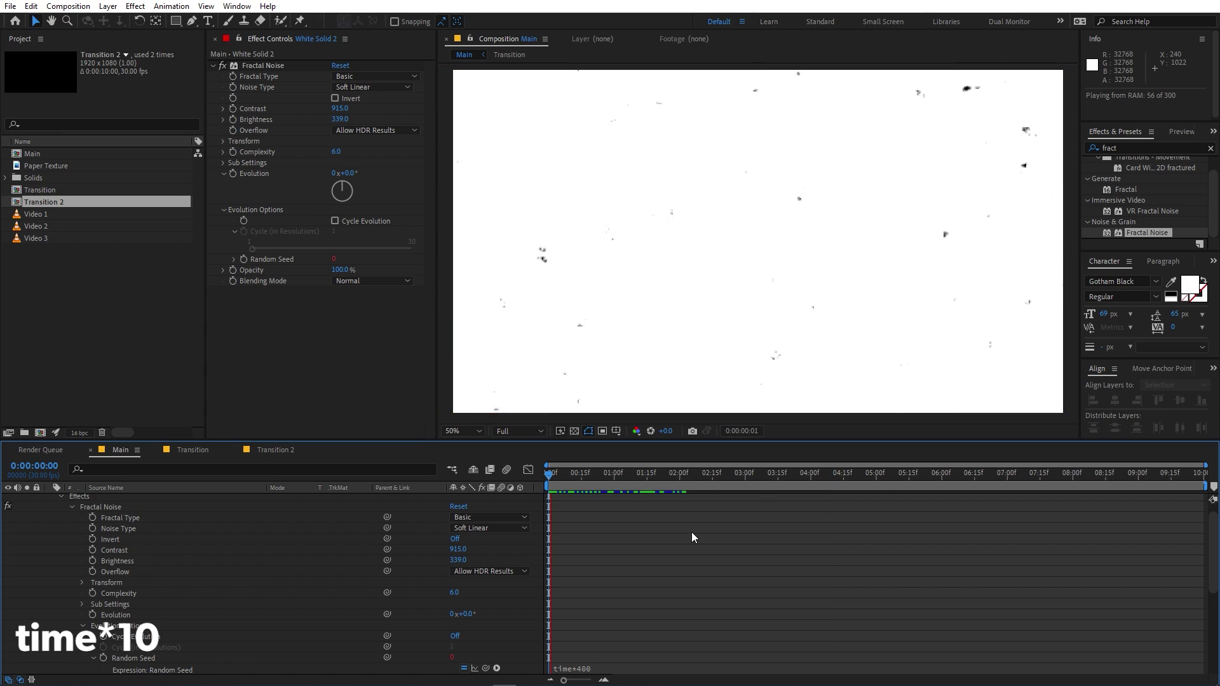
Step: Change the Random Seed expression to time*10, preview the slower noise, and collapse the white solid's properties
left_click(597, 669)
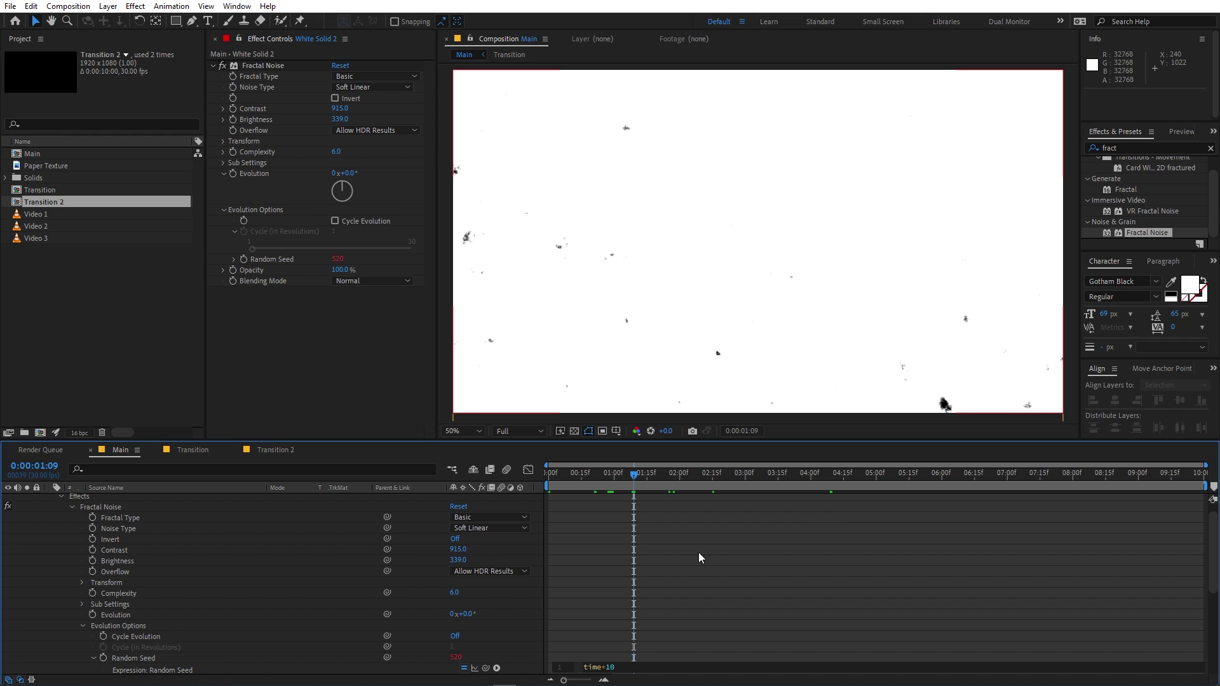
key("KP_Enter")
key("space")
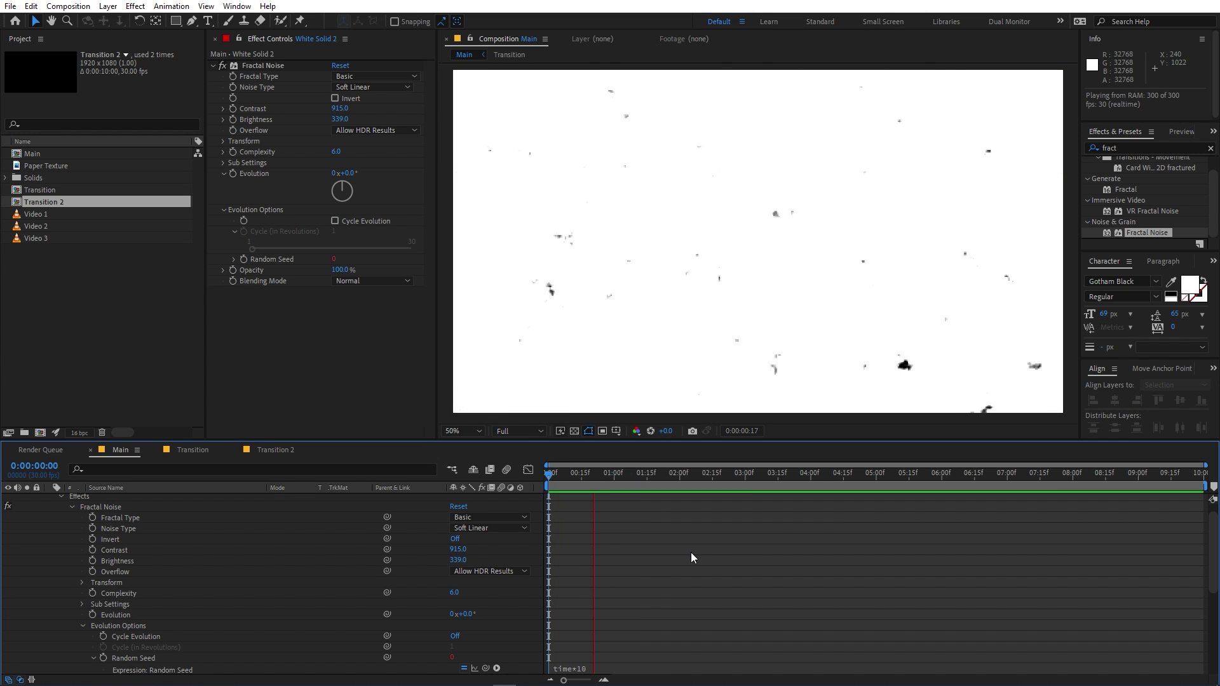
key("space")
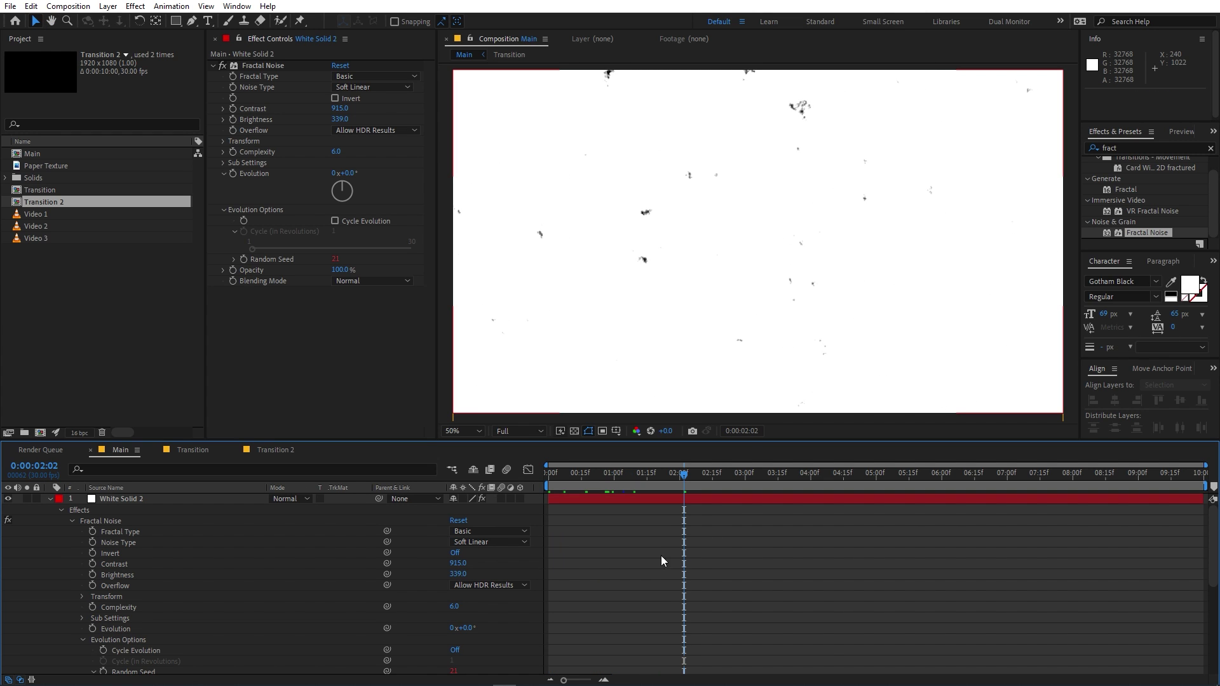
left_click(50, 499)
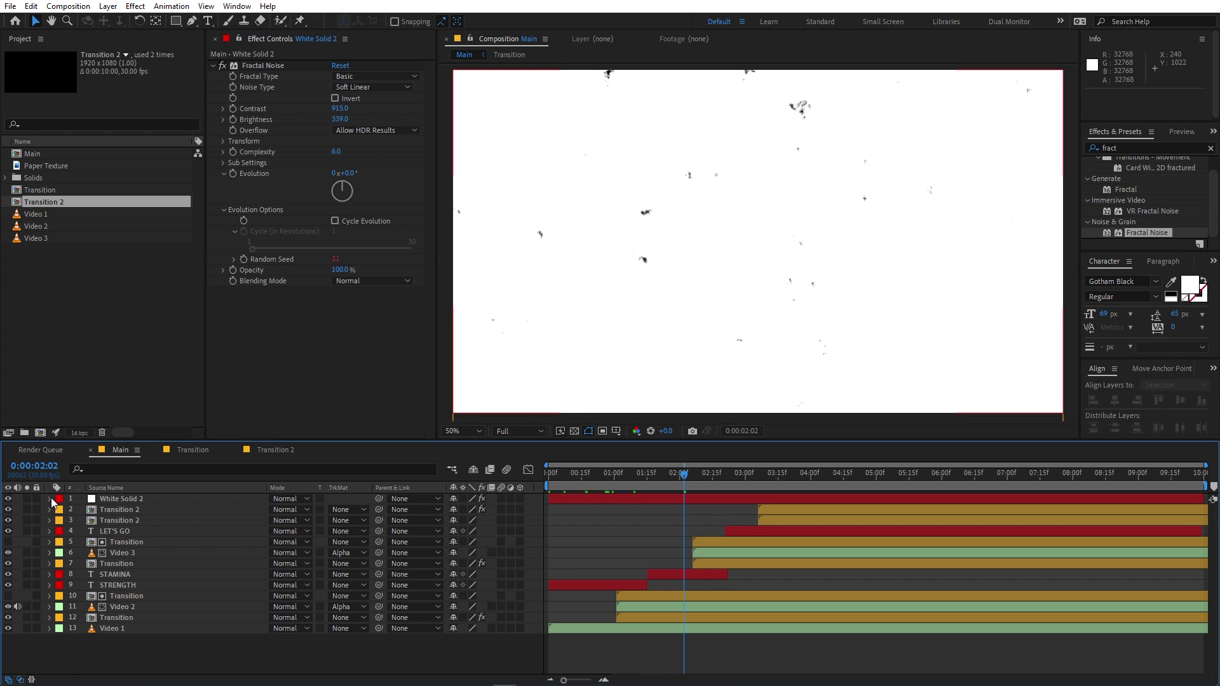
Step: Try the Multiply blending mode on the noise solid over the STRENGTH clip, and restore it to Normal
left_click(141, 497)
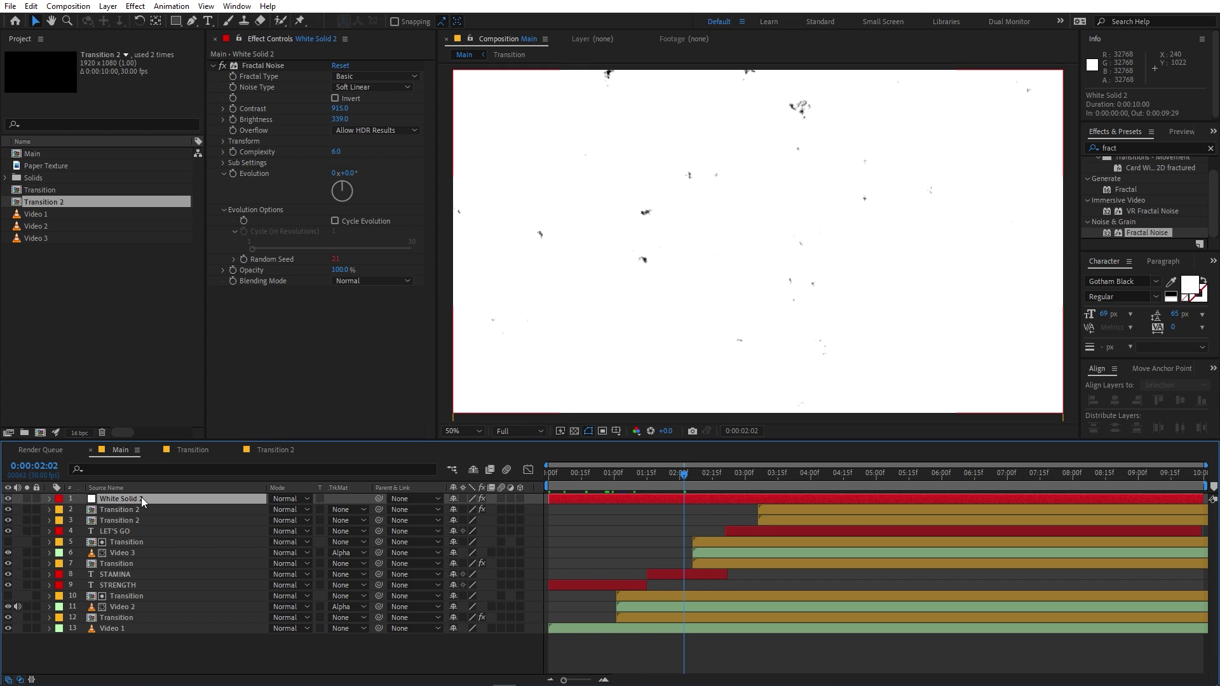
left_click(287, 499)
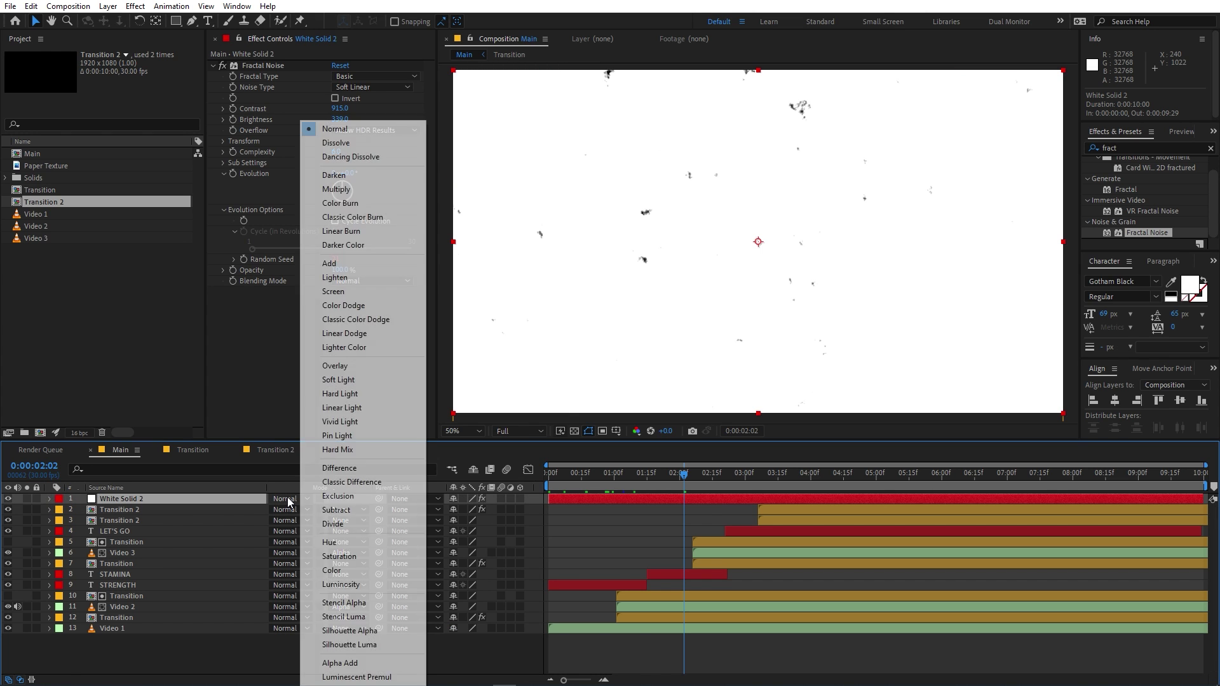
left_click(343, 189)
left_click_drag(648, 485, 566, 486)
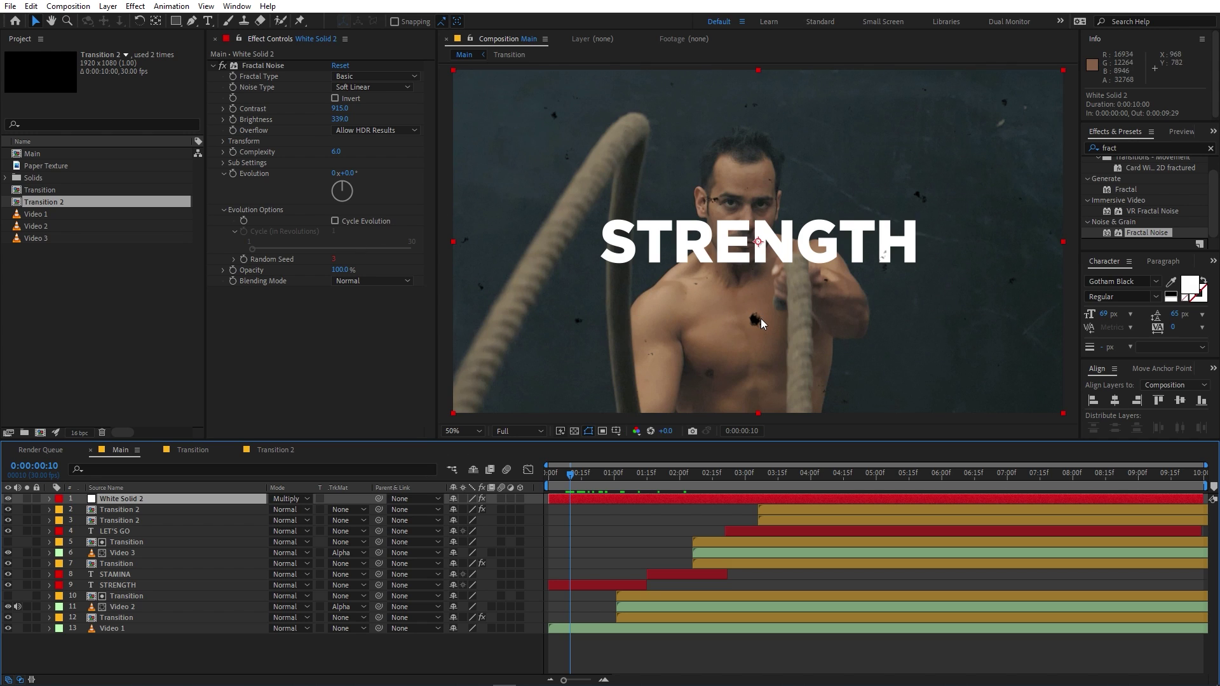
left_click(275, 501)
left_click(348, 128)
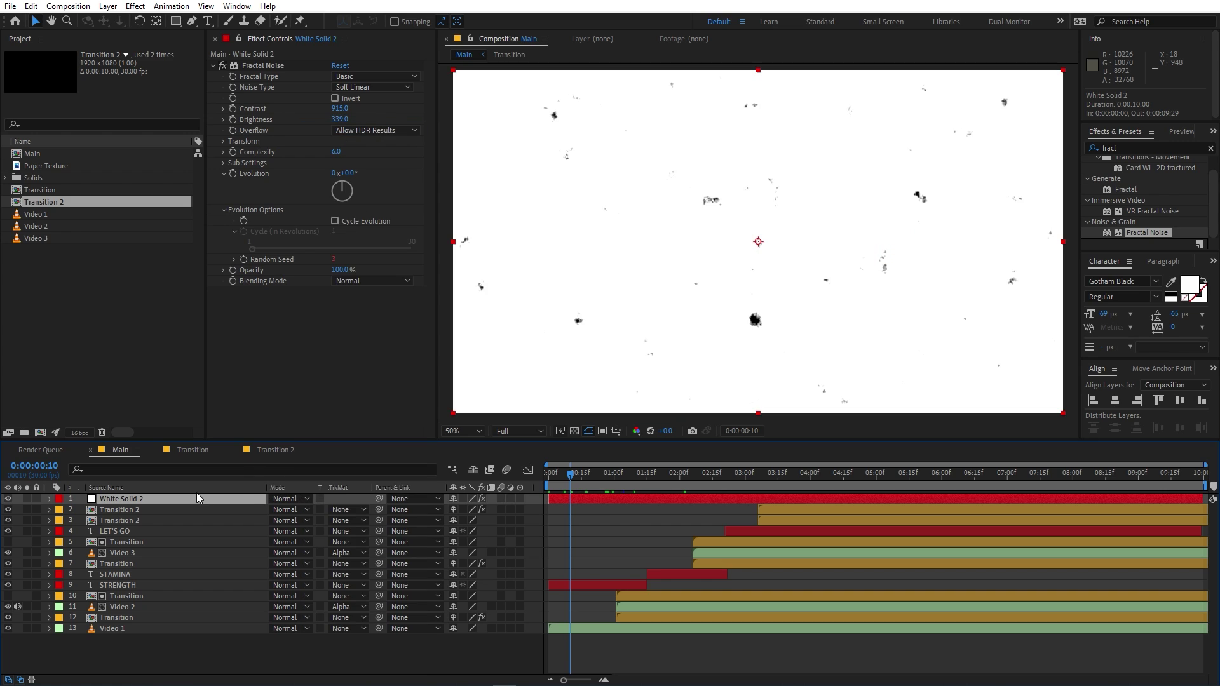
Step: Find the Invert effect and apply it to the noise solid below Fractal Noise
left_click(241, 382)
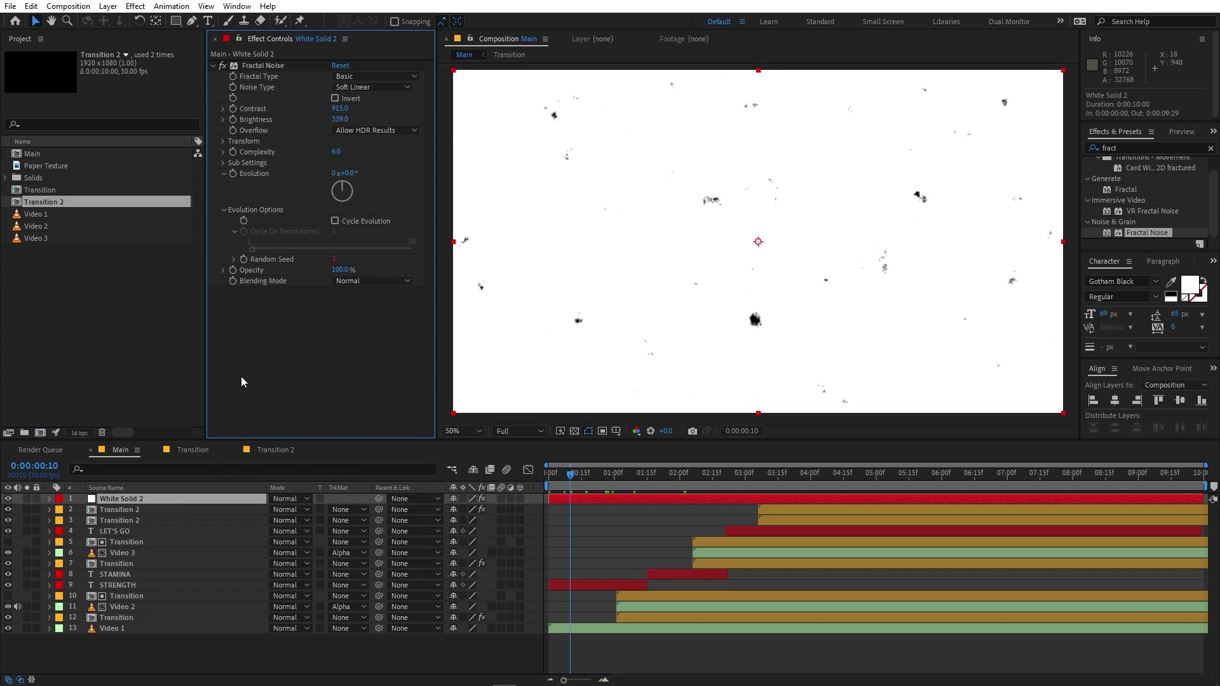
left_click(1142, 147)
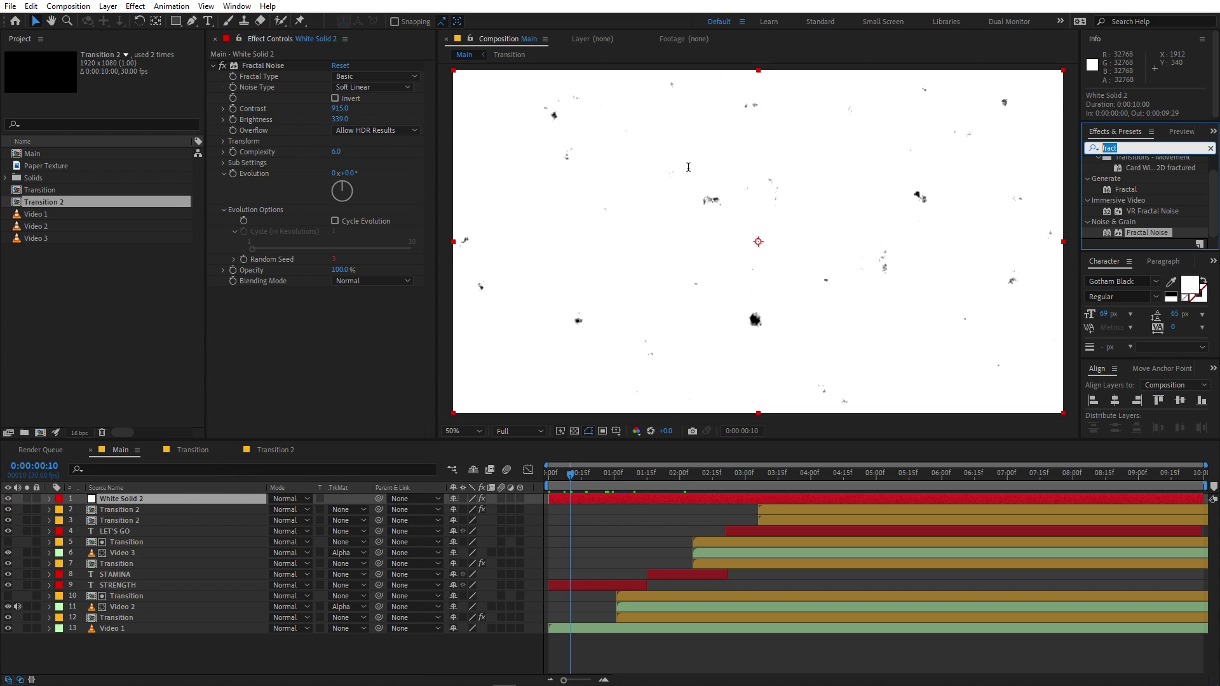
type("invert")
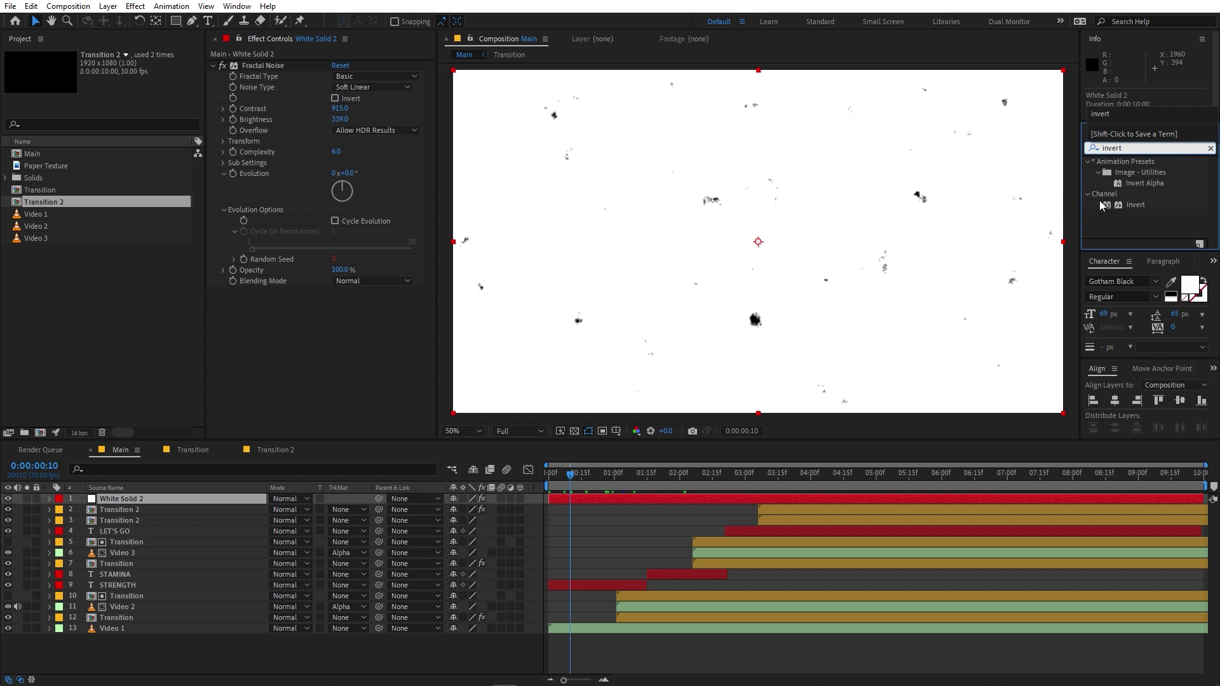
left_click_drag(1101, 204, 349, 355)
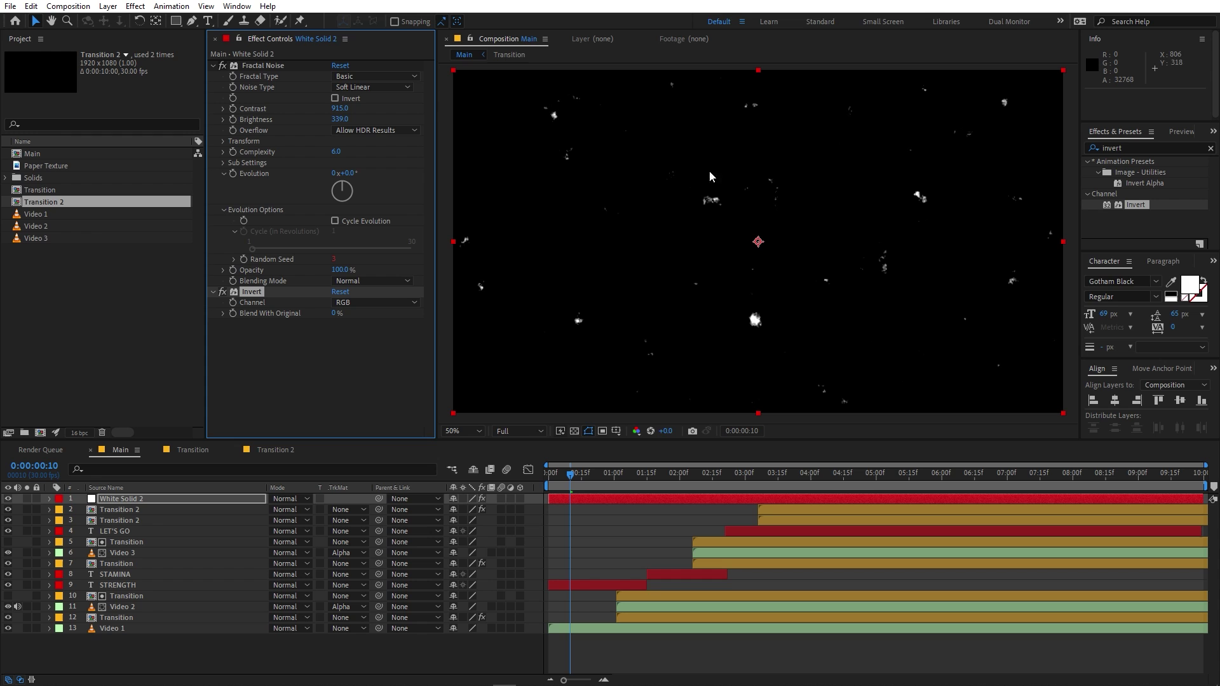
Step: Set the inverted noise solid's blending mode to Add and preview the white specks over the footage
left_click(284, 499)
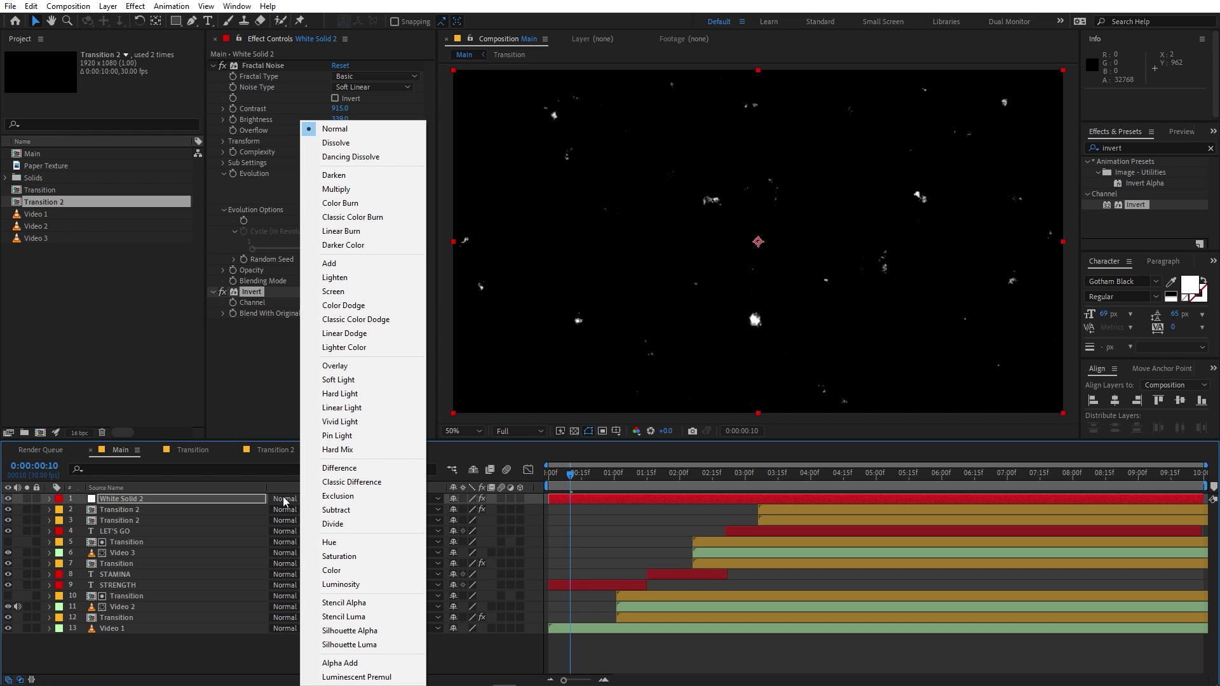
left_click(338, 264)
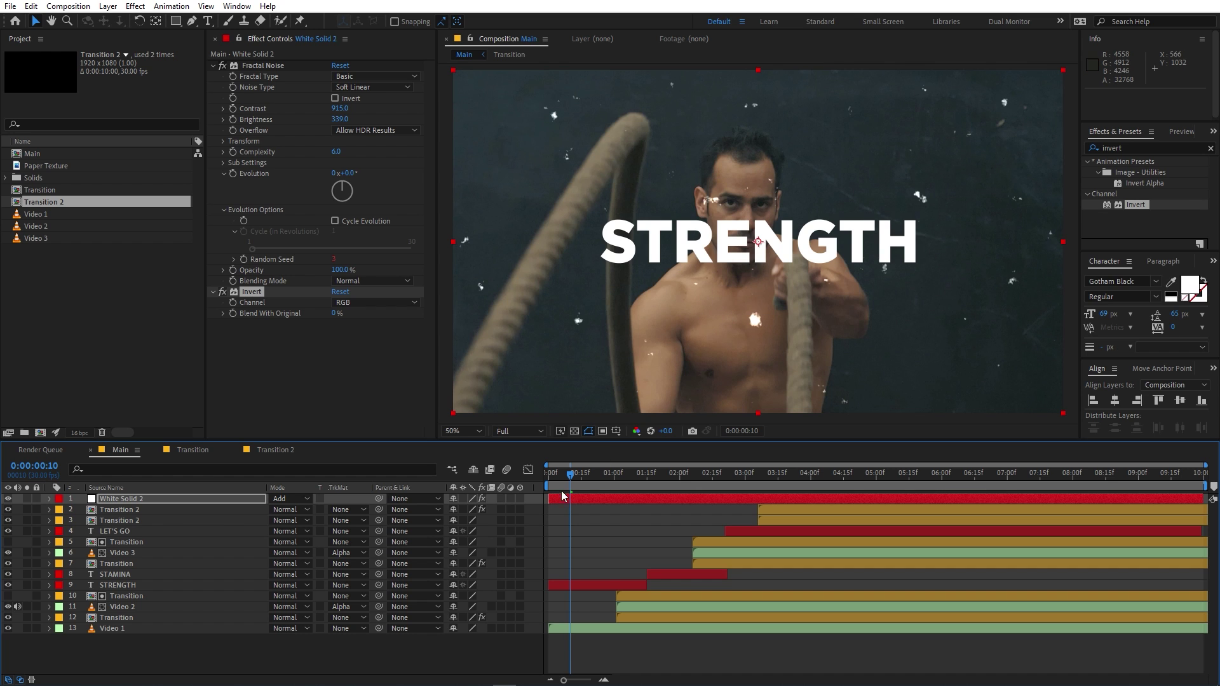
key("space")
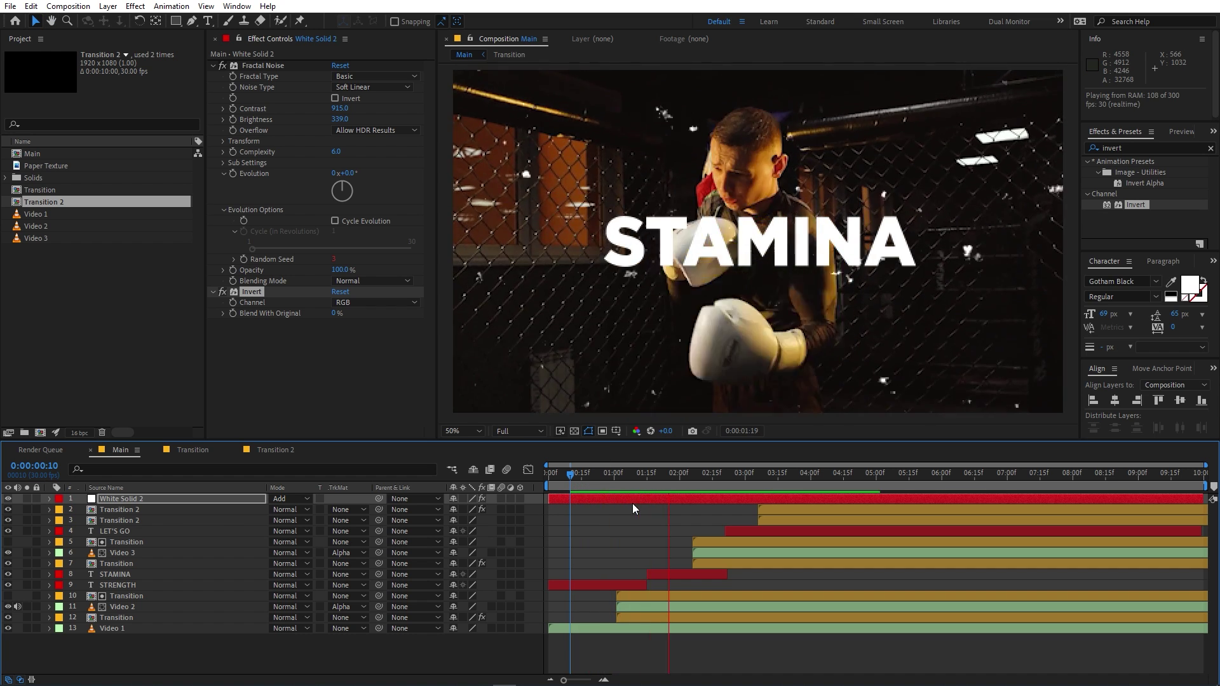
Step: Raise the Fractal Noise brightness to 375 at frame 0:00:00:18 and preview the sparser specks
left_click_drag(606, 479, 588, 477)
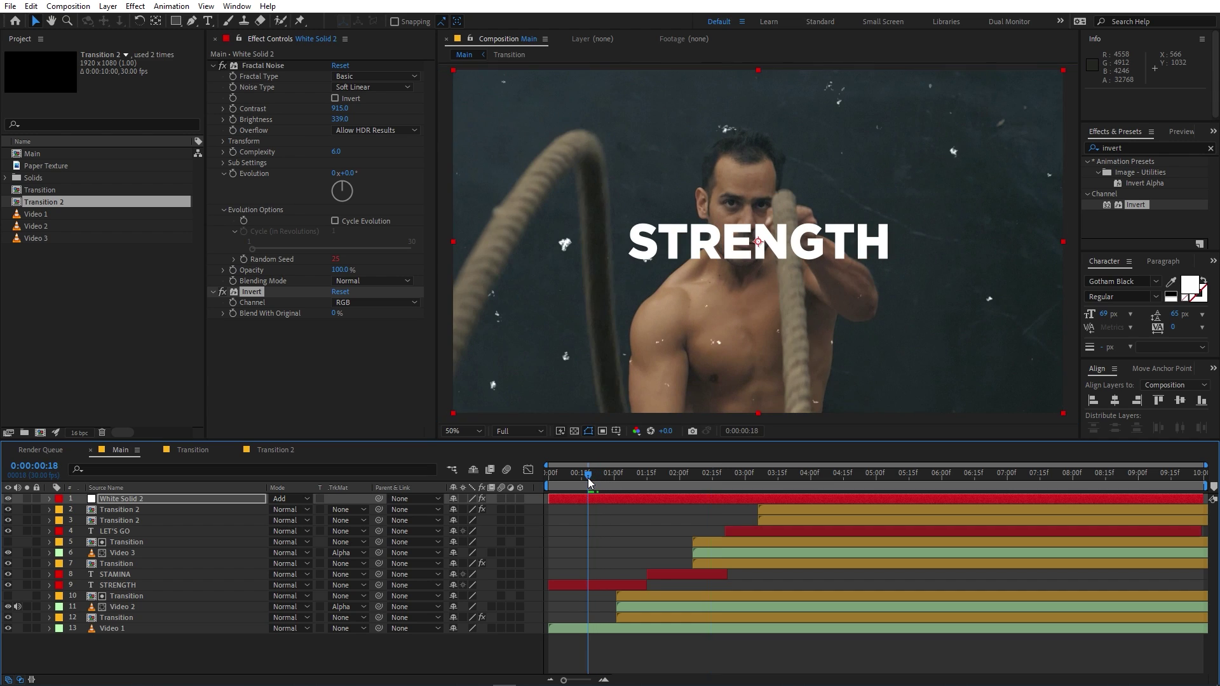
left_click_drag(346, 121, 368, 118)
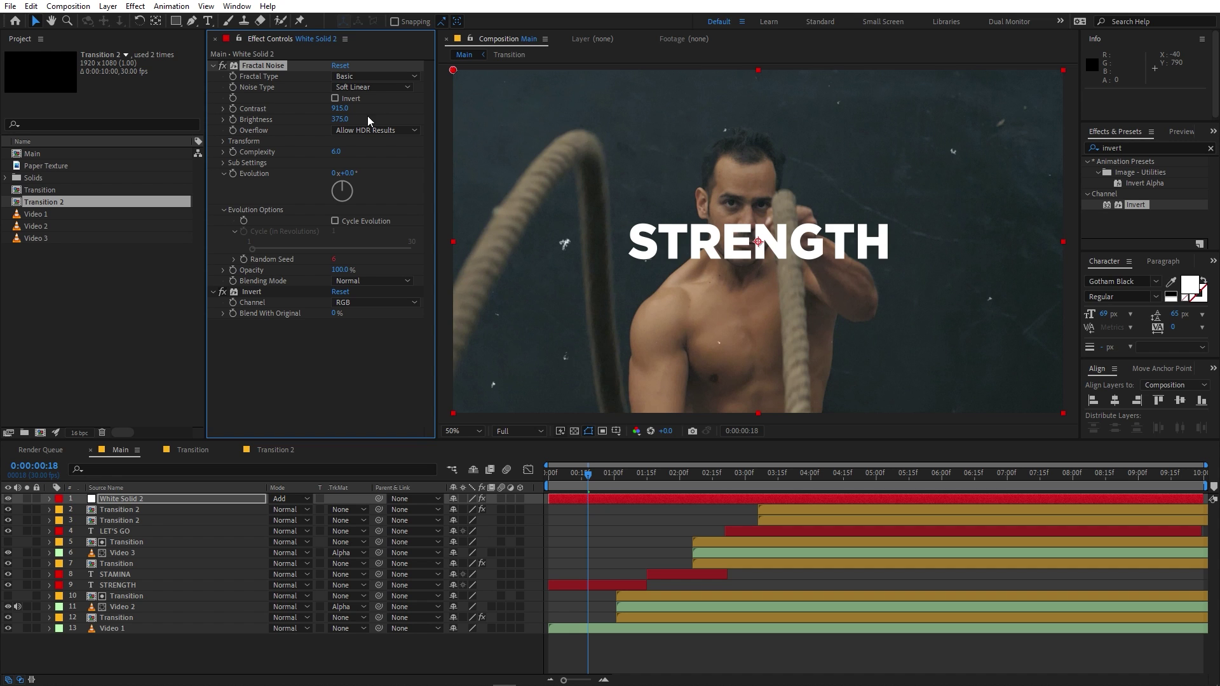
key("space")
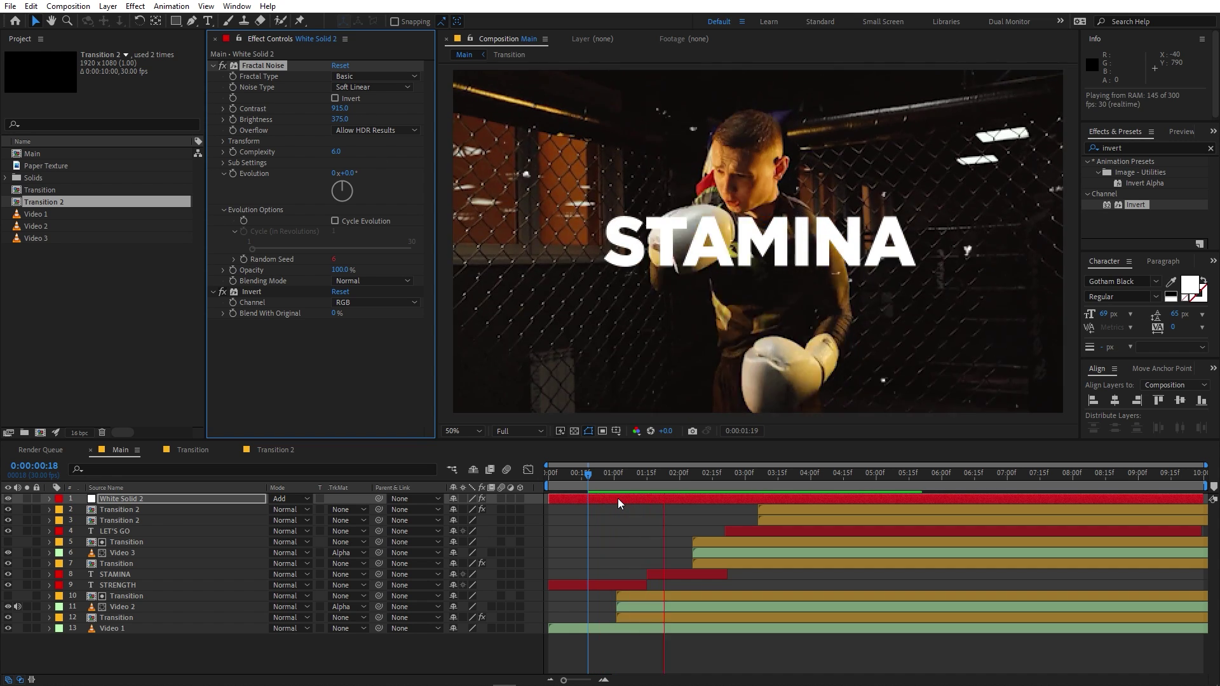
key("space")
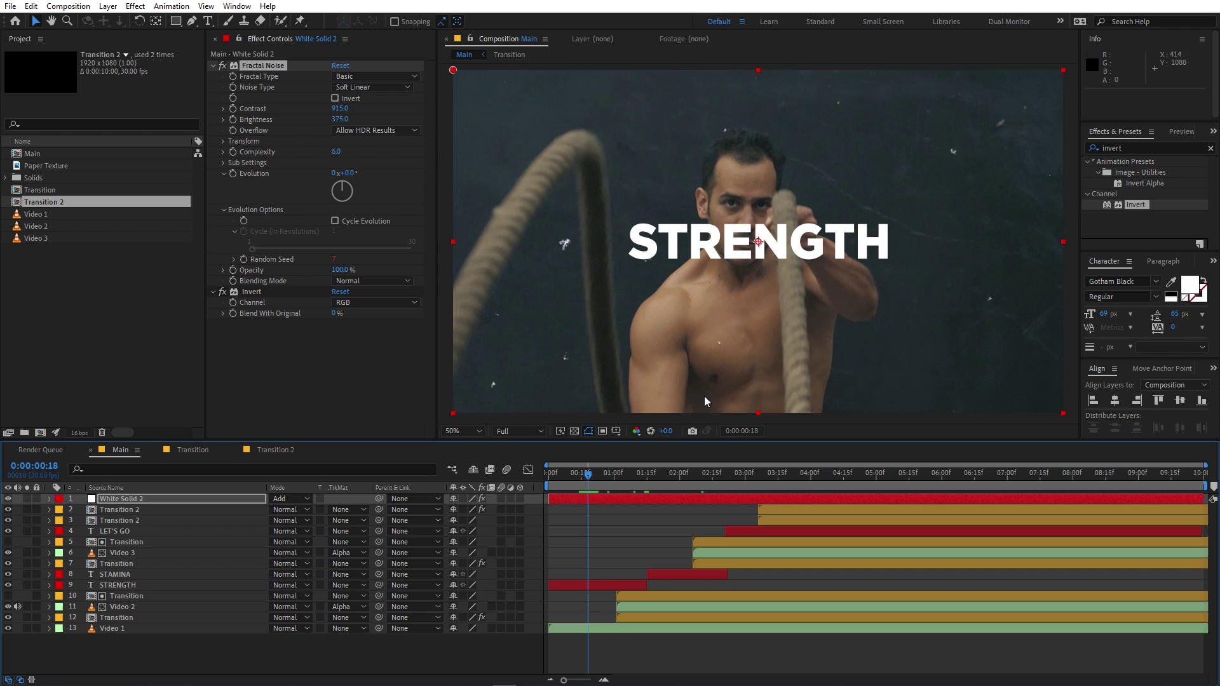
Step: Duplicate the noise solid and delete the Invert effect from the upper copy
left_click(148, 498)
key("ctrl+d")
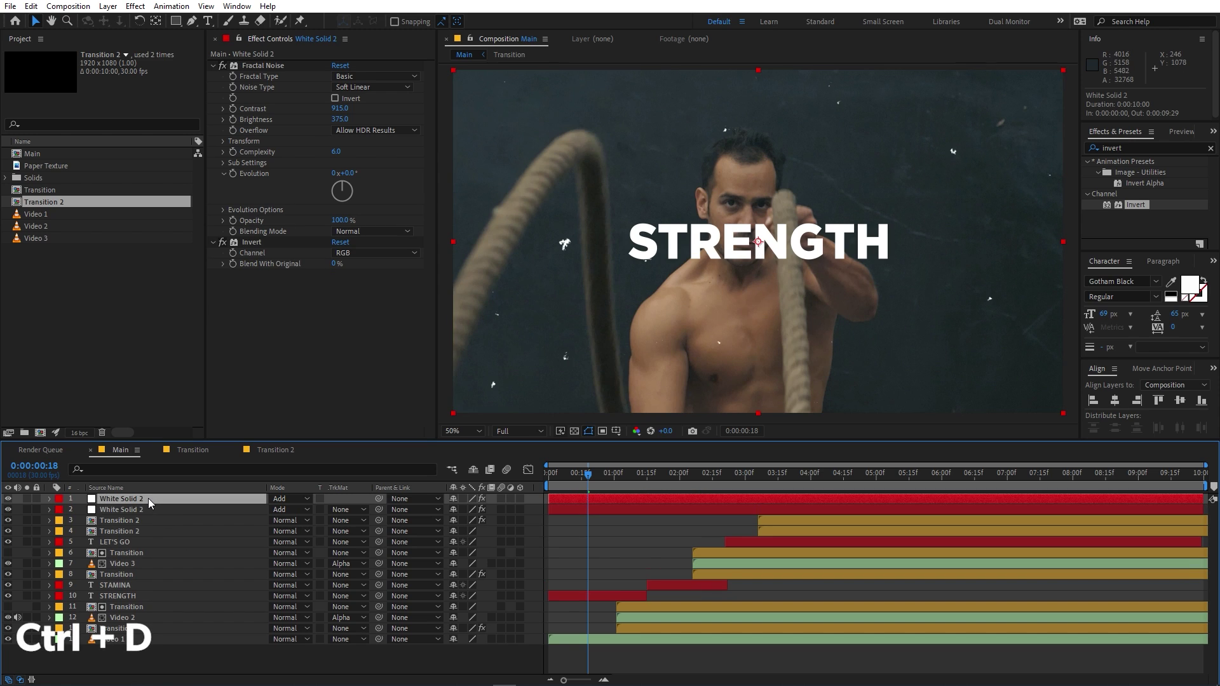
left_click(253, 244)
key("Delete")
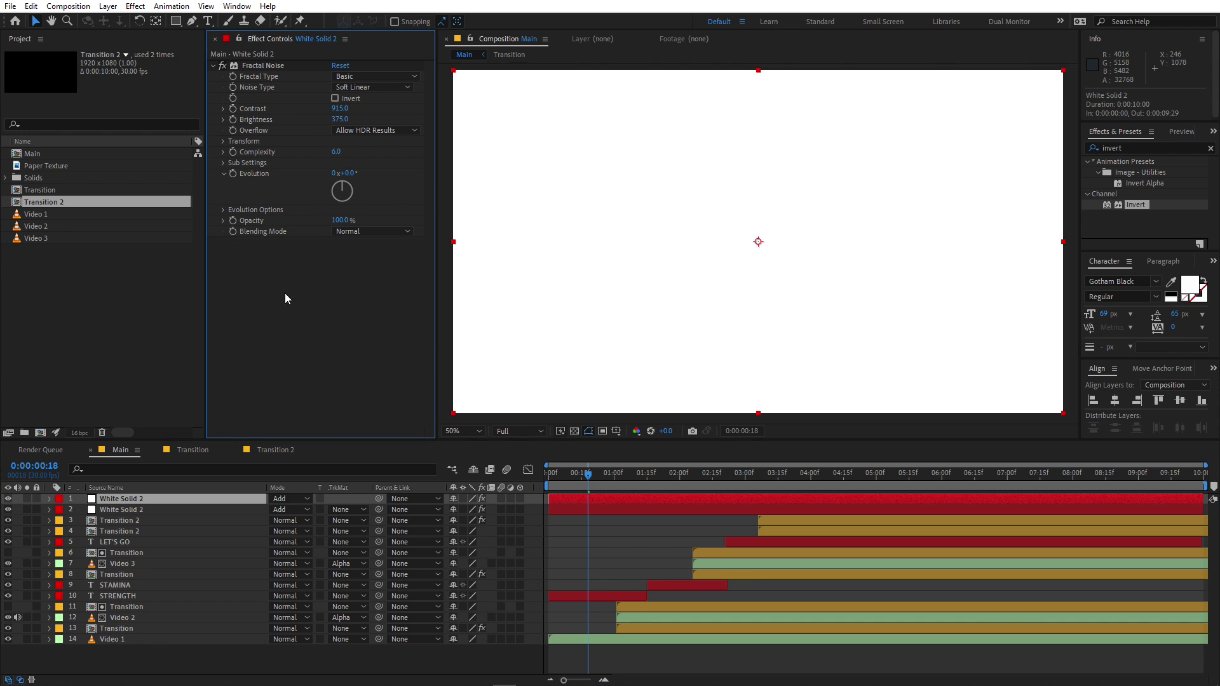
Step: Set the upper noise solid's blending mode to Multiply and check the dark specks around 0:00:00:27
left_click(284, 500)
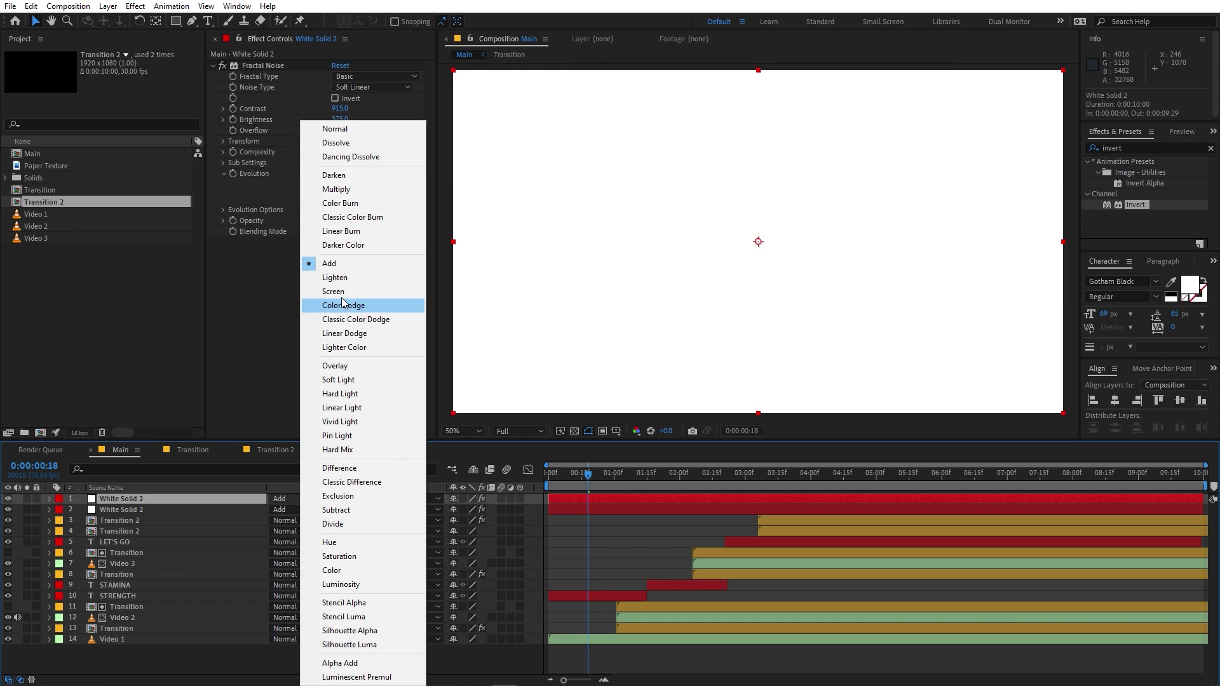
left_click(343, 189)
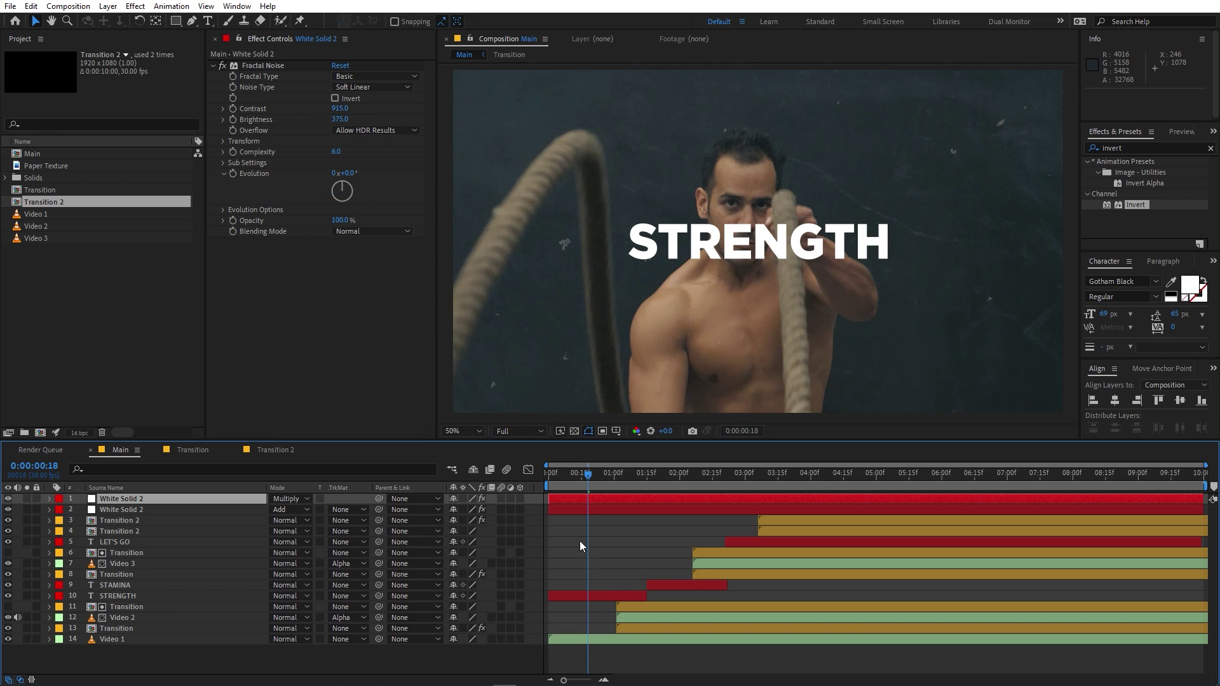
left_click_drag(578, 472, 604, 483)
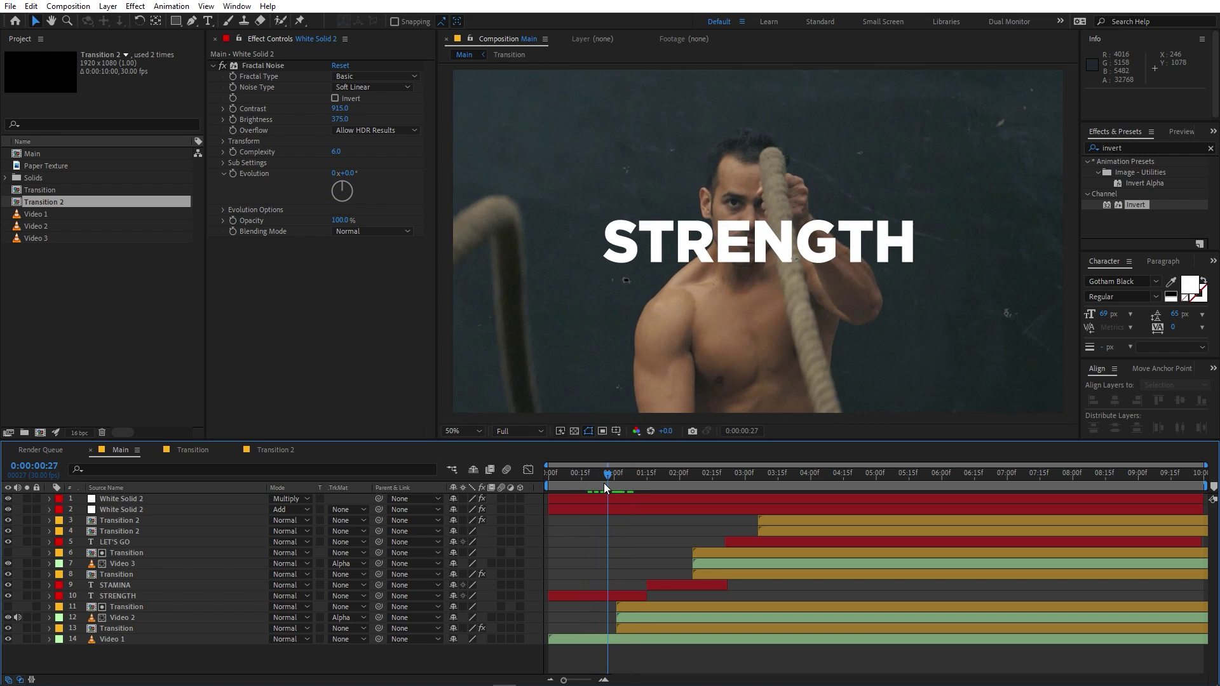
Step: Change the upper noise solid's Random Seed expression to time*10+1, collapse its properties, and preview Main from the start
left_click(165, 501)
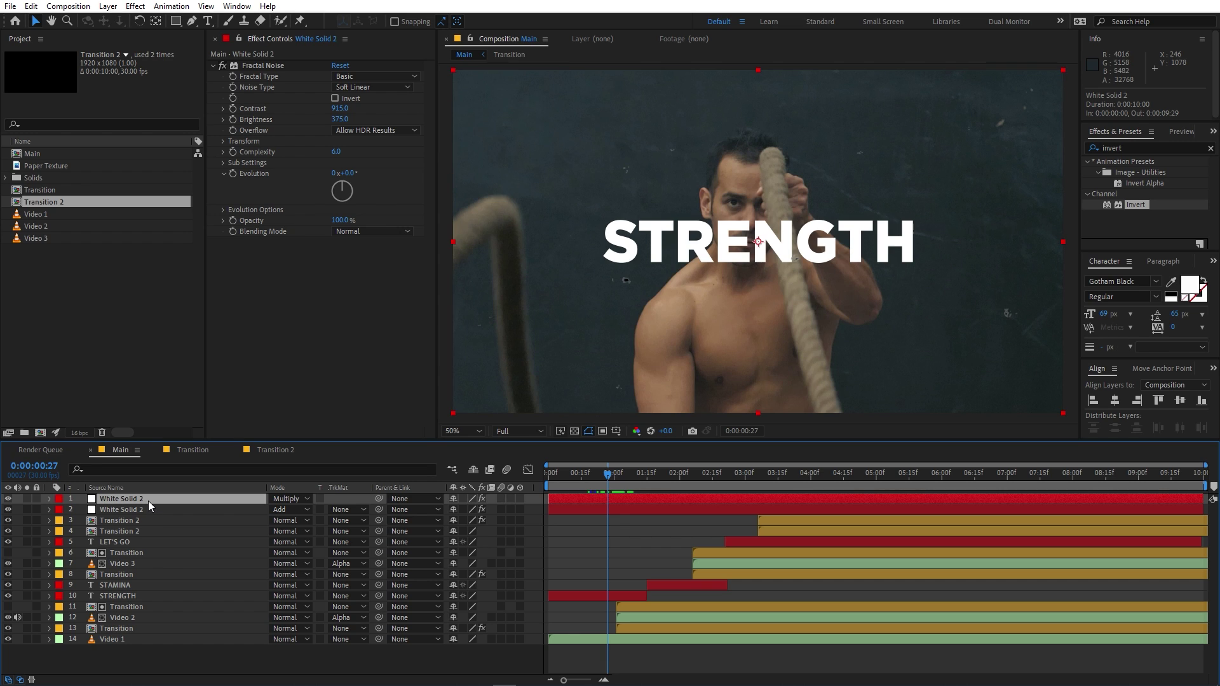
key("e")
key("e")
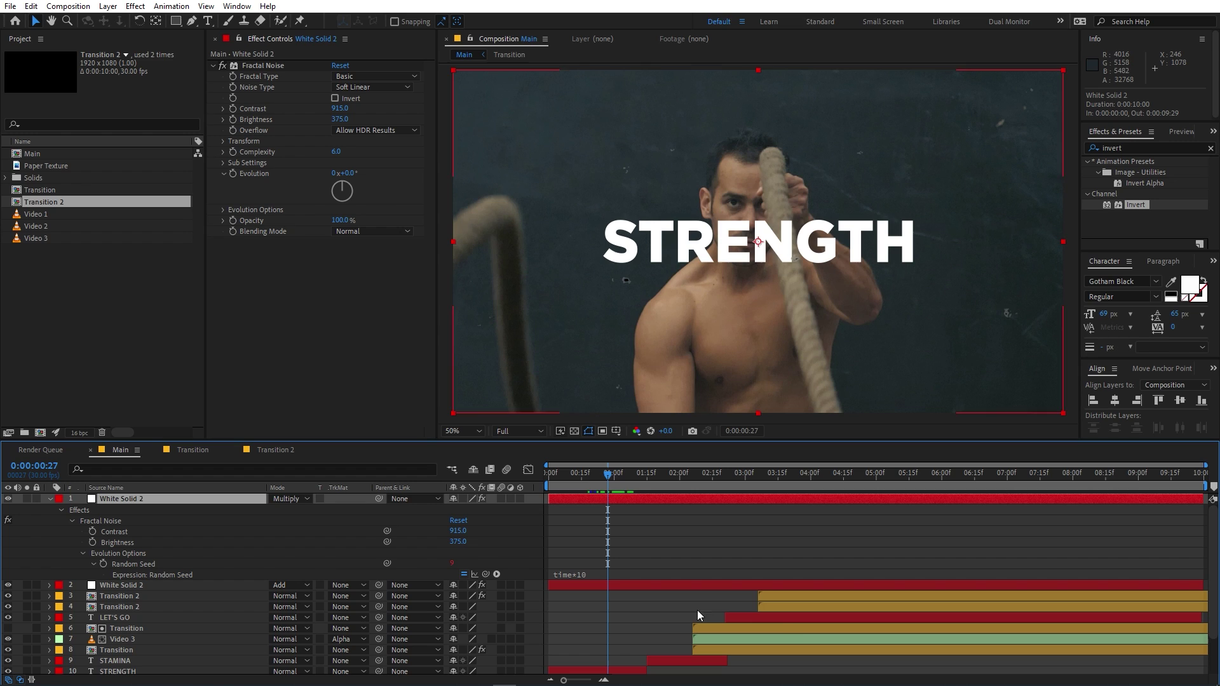
left_click(592, 572)
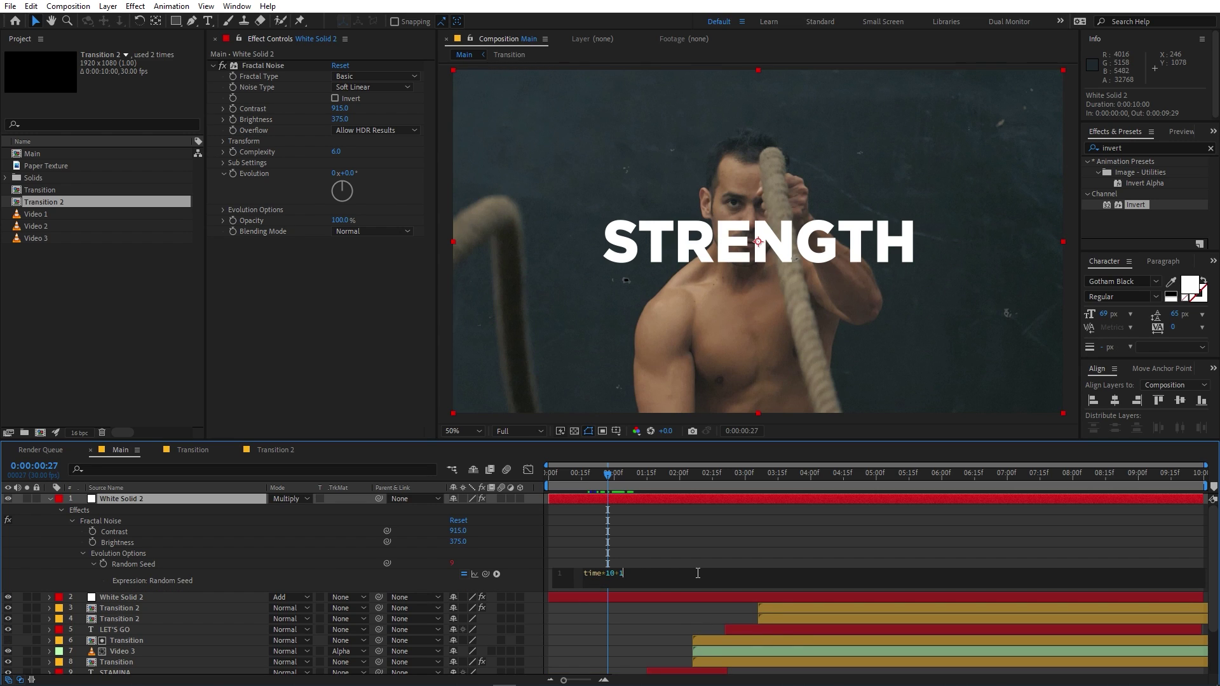
left_click(689, 529)
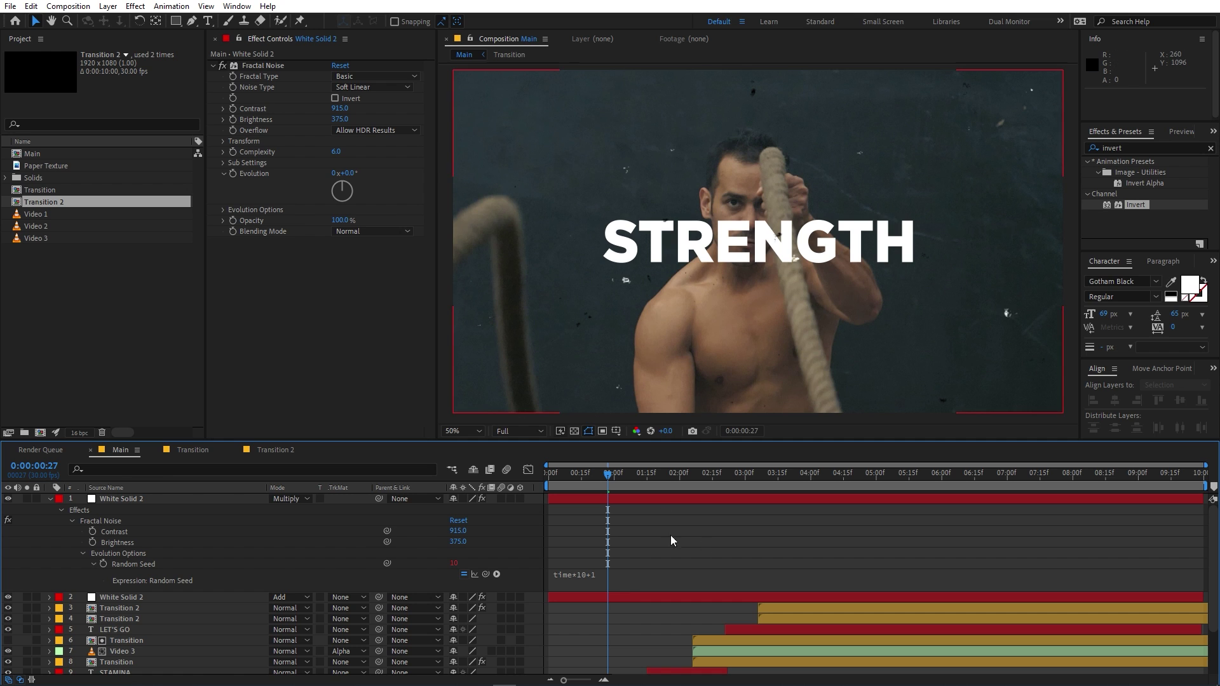
key("Home")
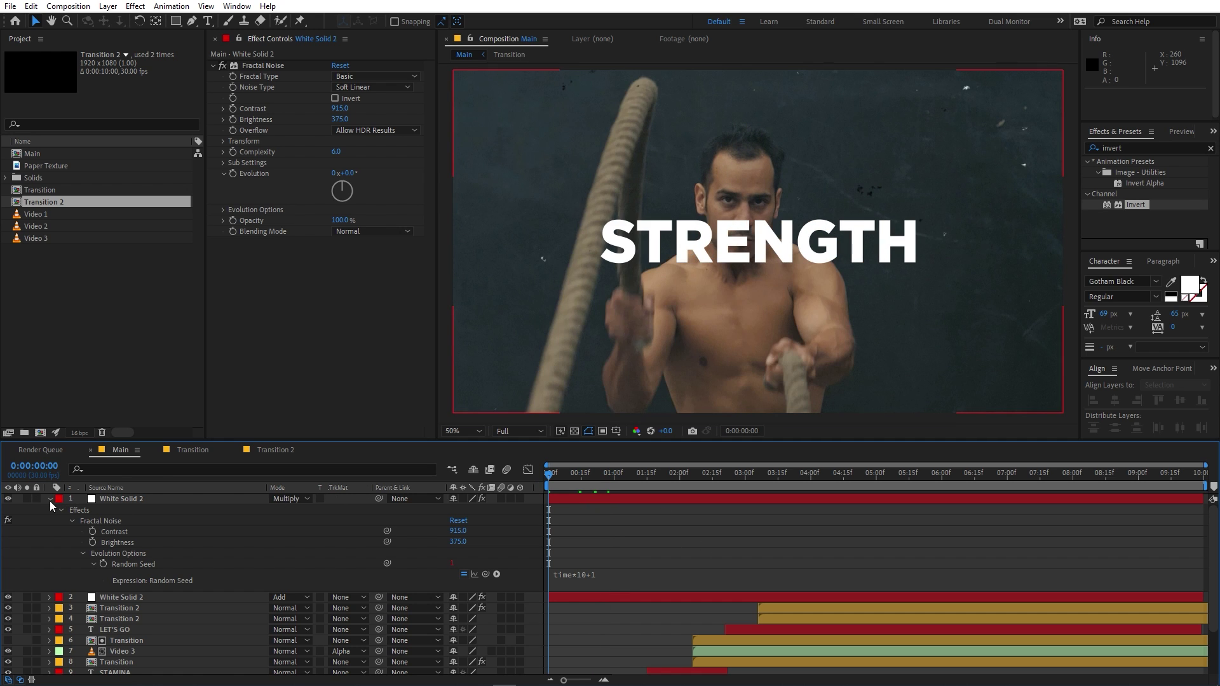
left_click(50, 499)
key("space")
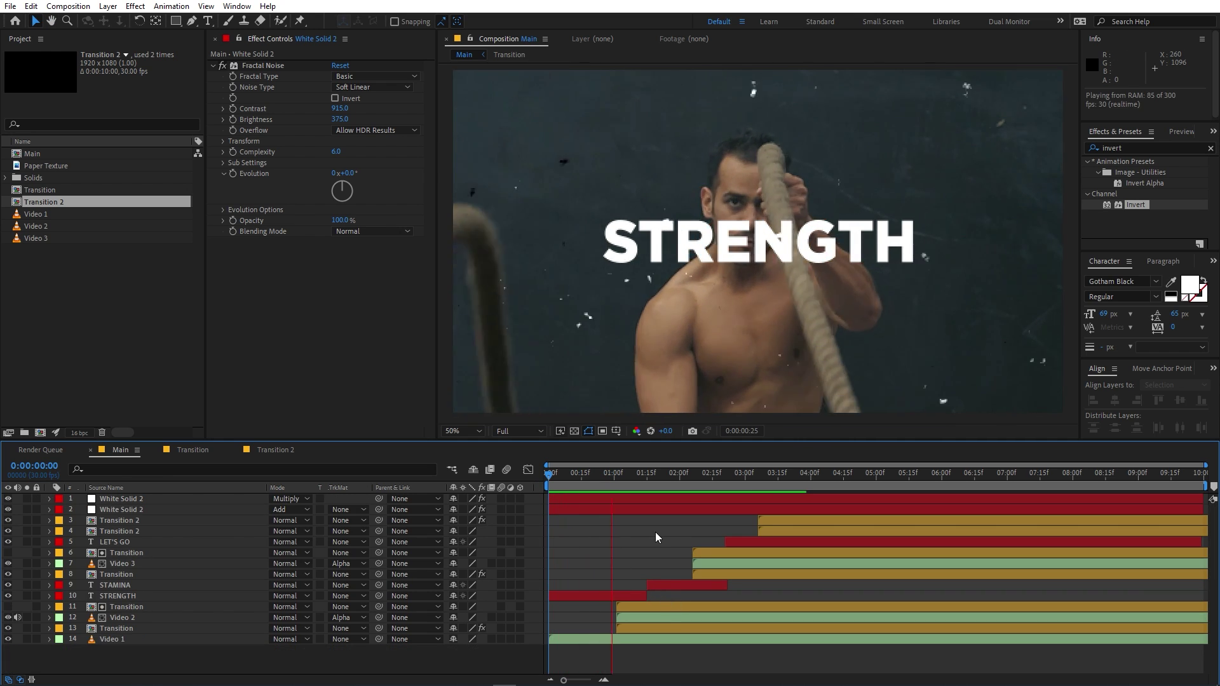
key("space")
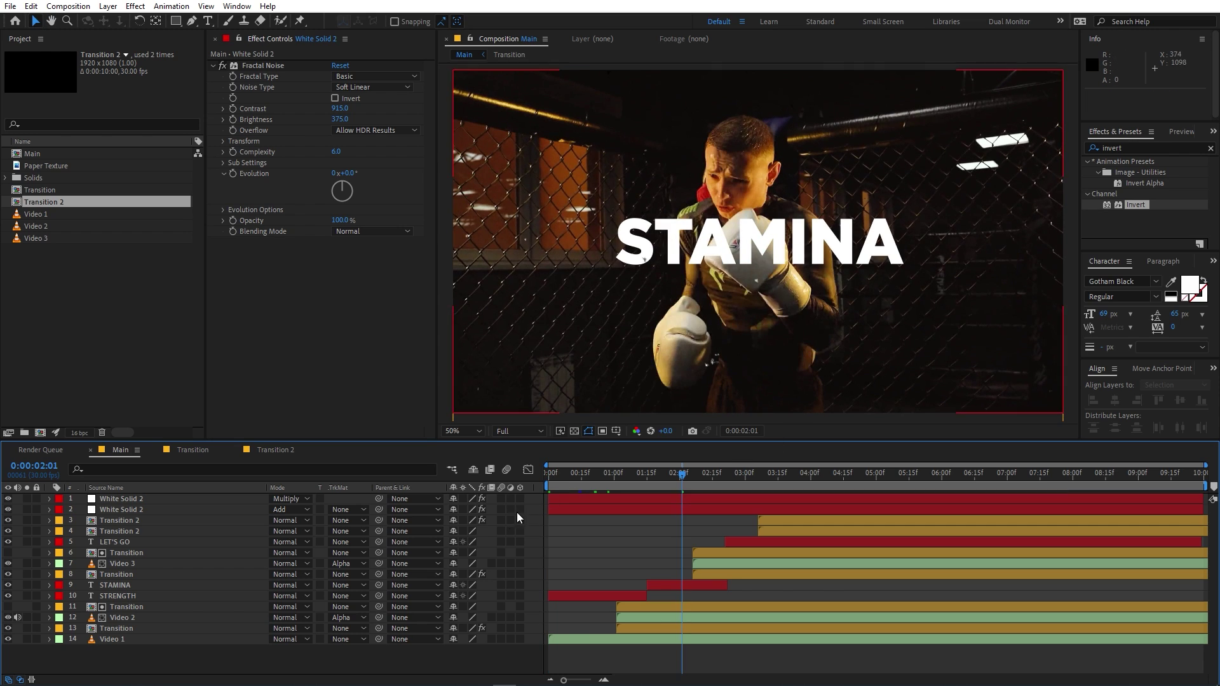
Step: Change the Multiply noise solid's Random Seed expression to time*10+15
left_click(578, 502)
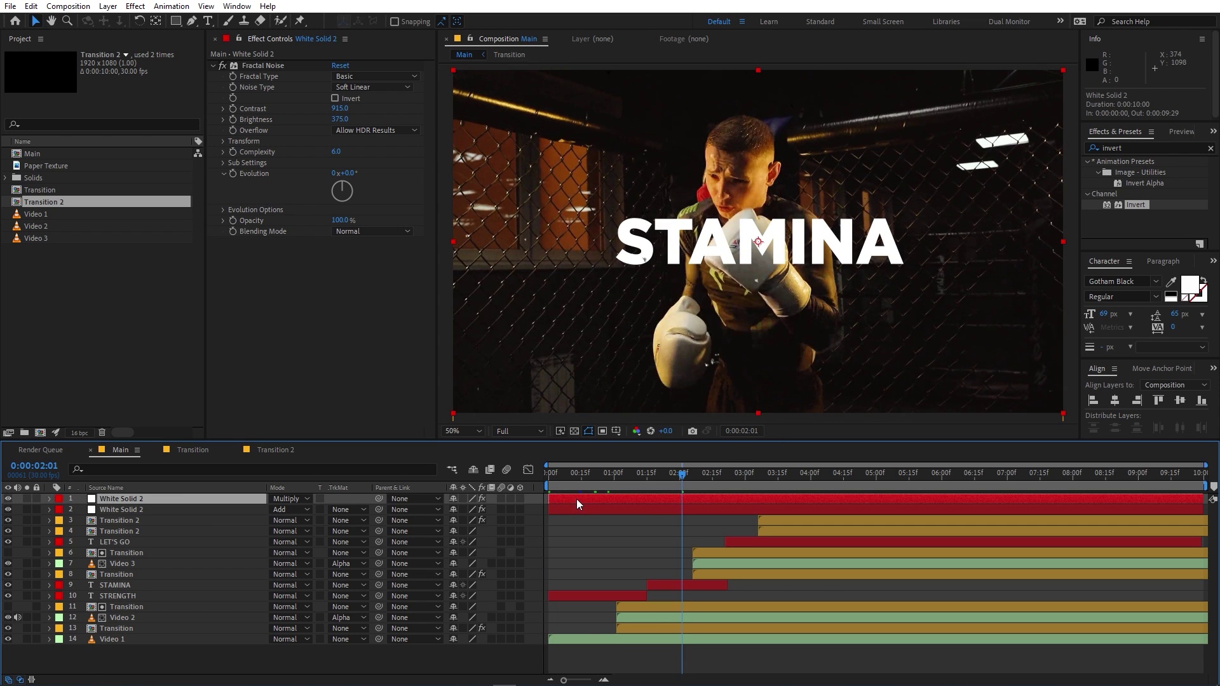
key("u")
key("u")
left_click(604, 574)
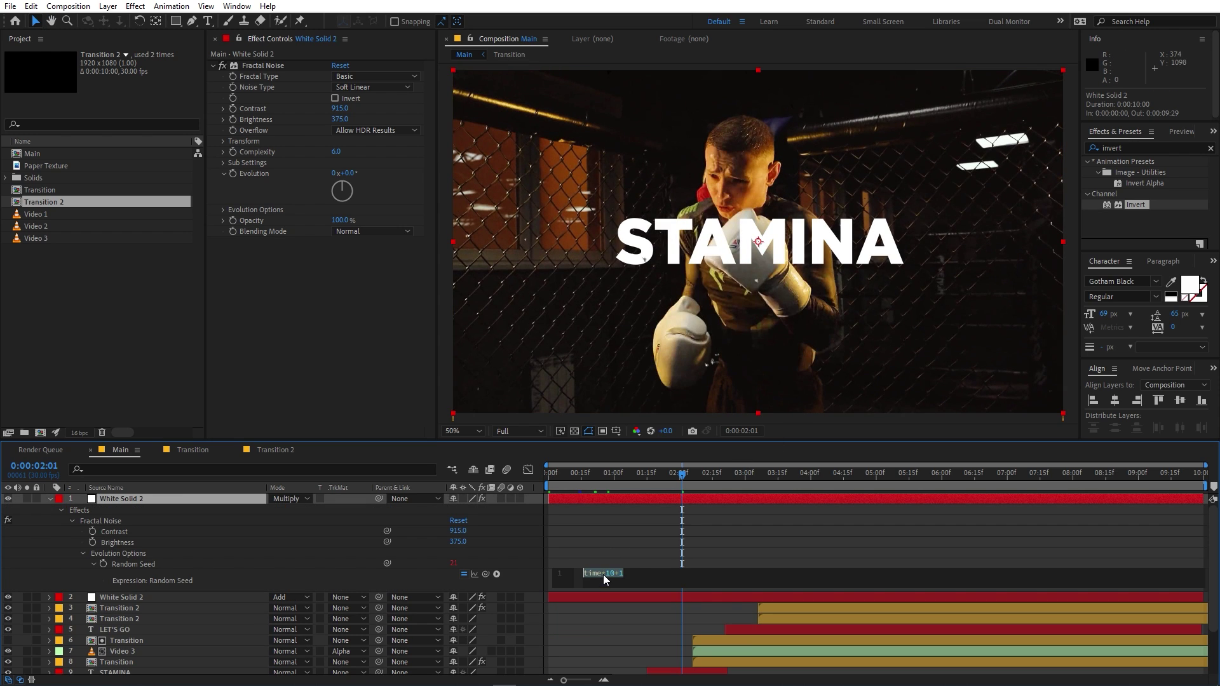
type("5")
left_click(643, 559)
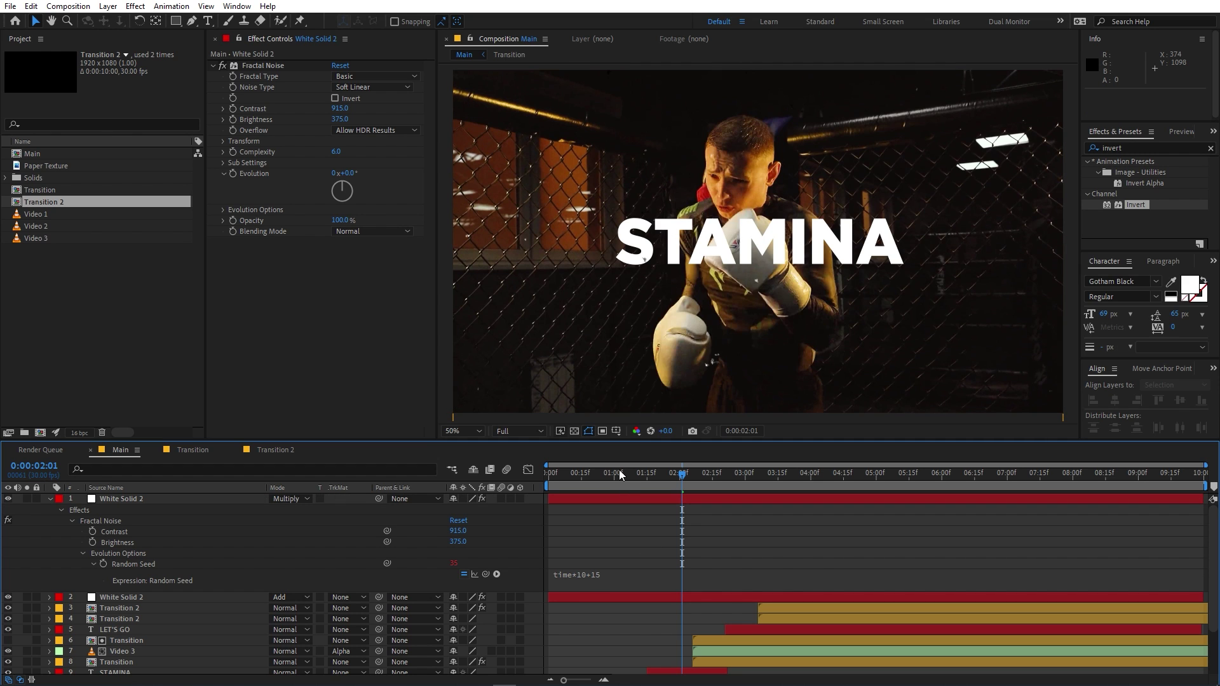
Step: Preview the flickering specks in Main from the start and collapse the upper noise solid's properties
key("Home")
key("space")
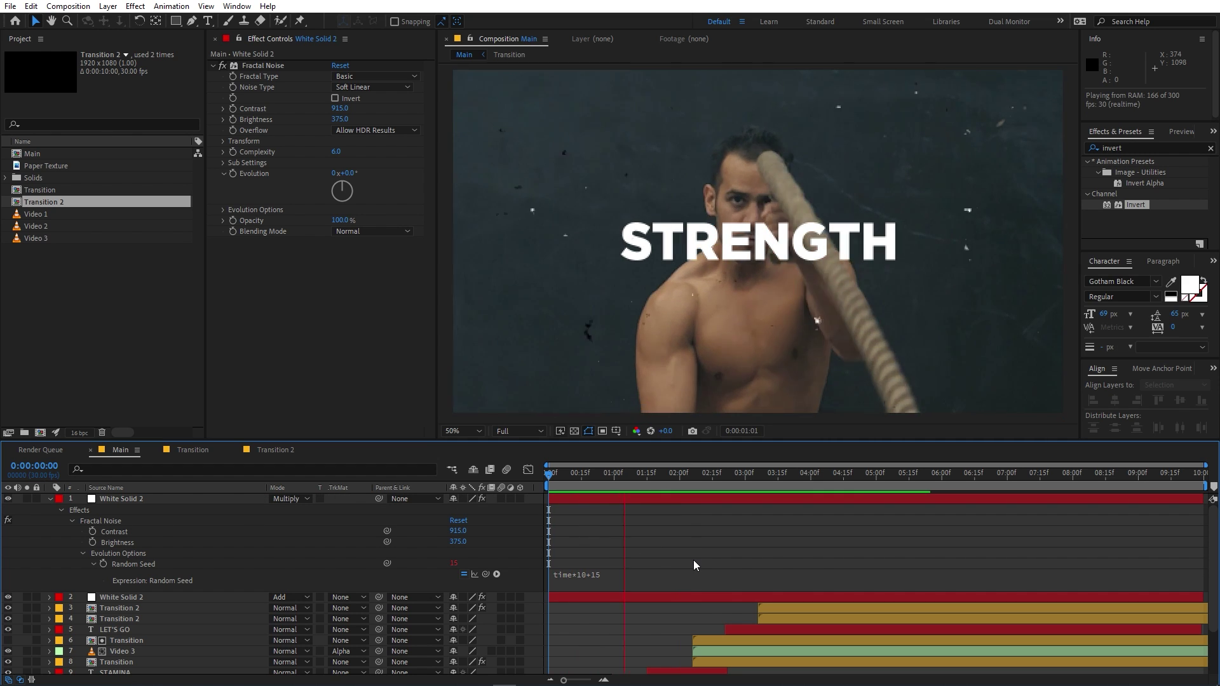
left_click(70, 503)
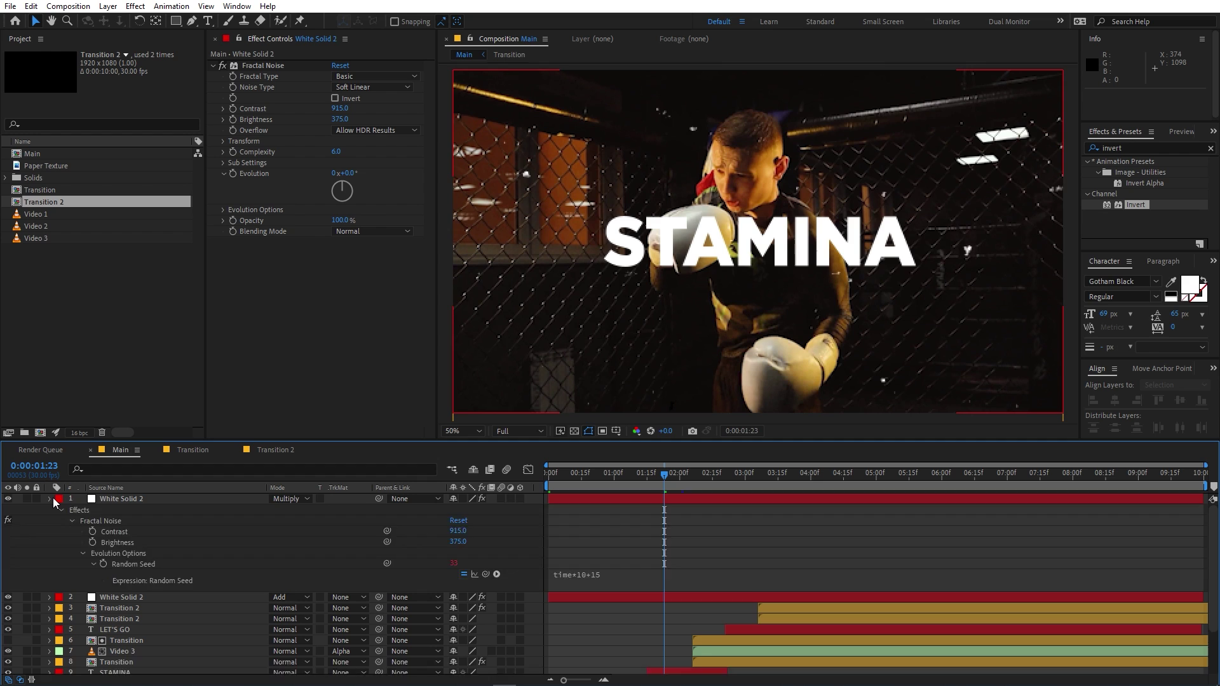
left_click(51, 500)
right_click(410, 663)
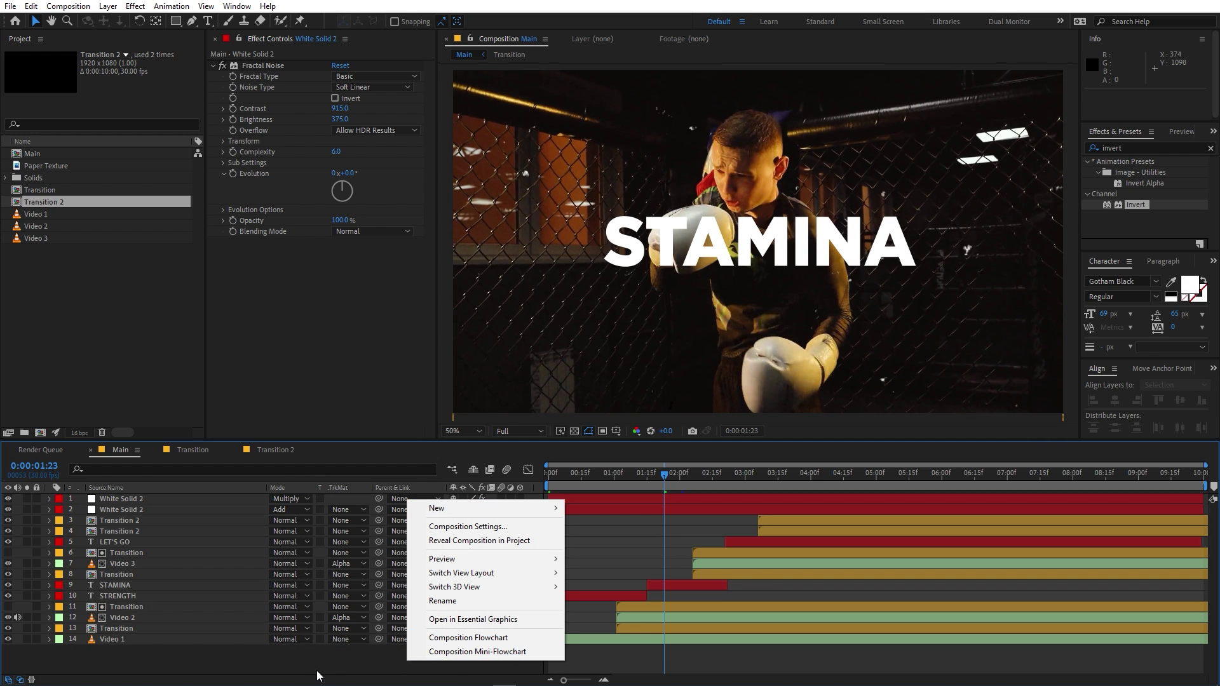
left_click(566, 524)
key("Home")
key("space")
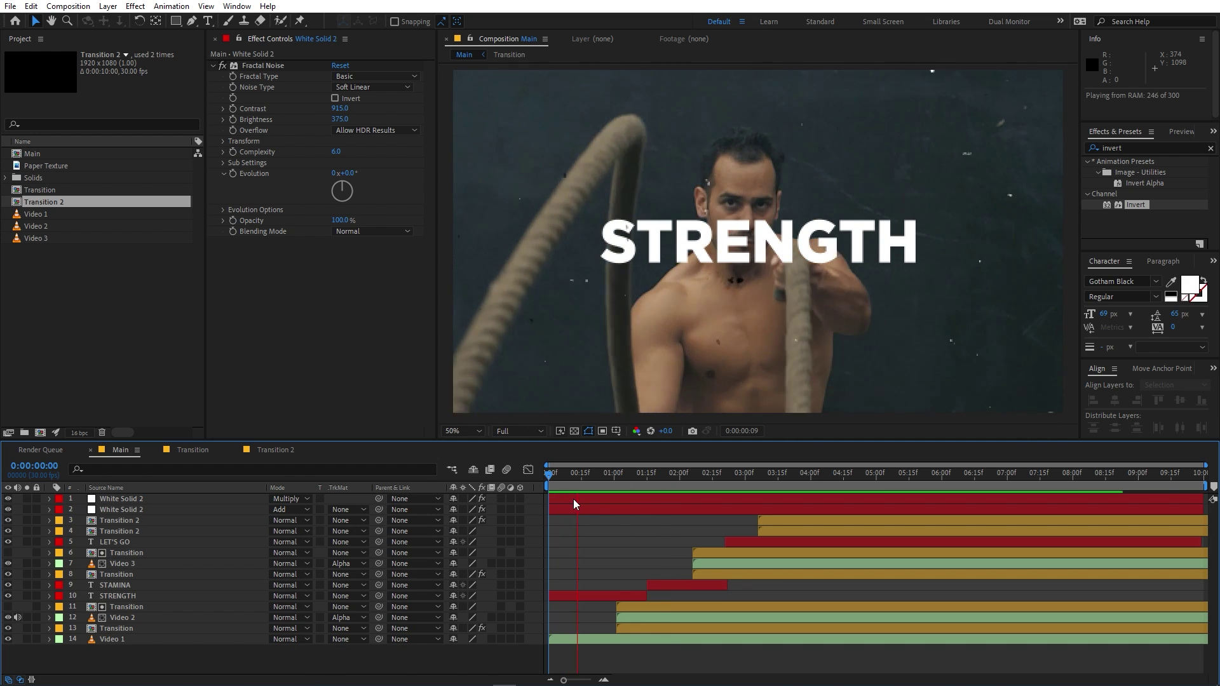
Step: Add an adjustment layer at the top of Main and apply Posterize Time to it with a frame rate of 12
right_click(373, 665)
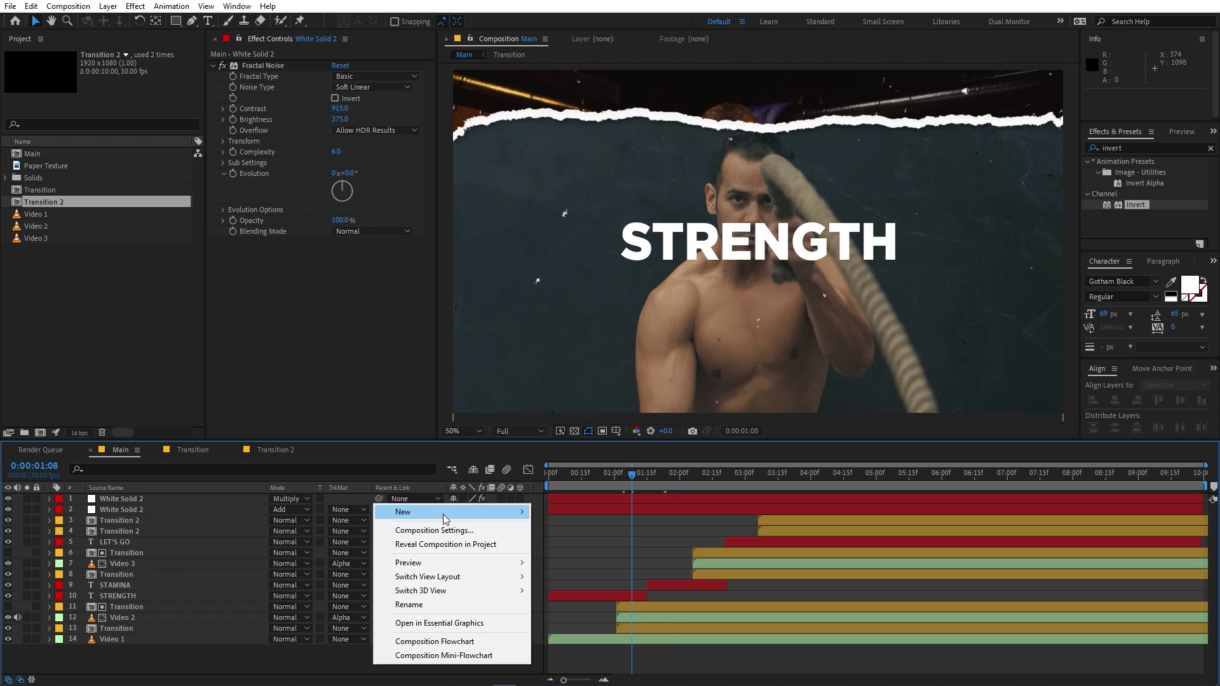
mouse_move(444, 519)
left_click(564, 614)
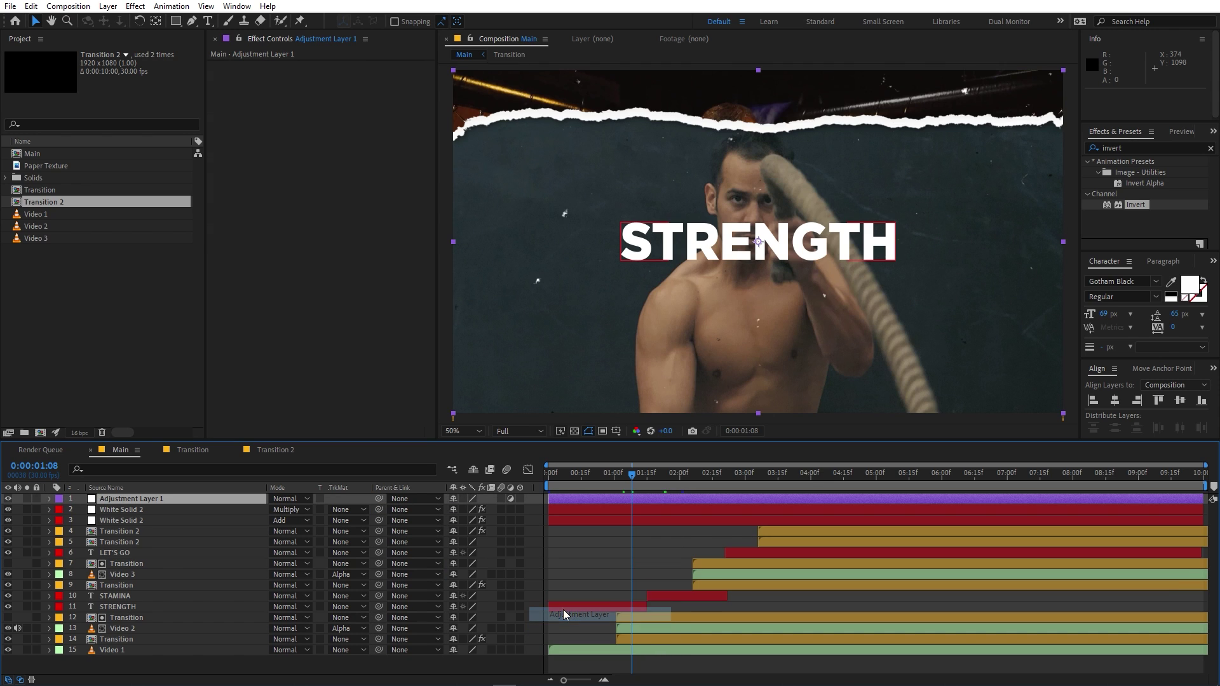
left_click(1142, 147)
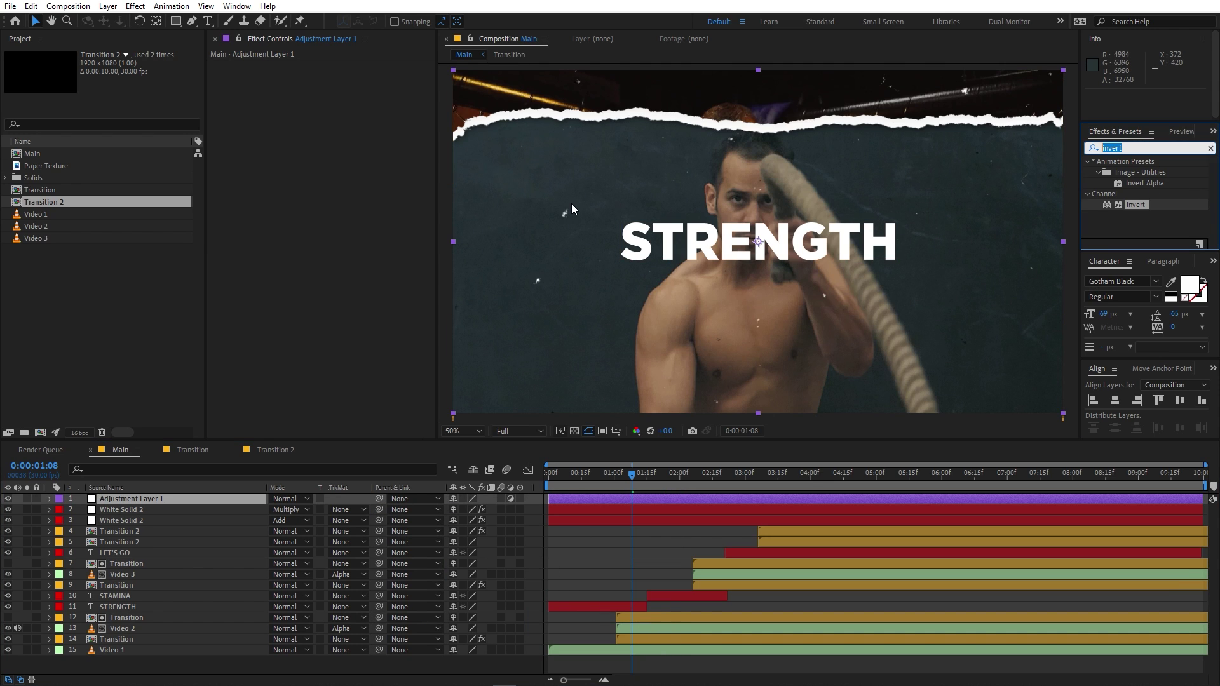
type("post")
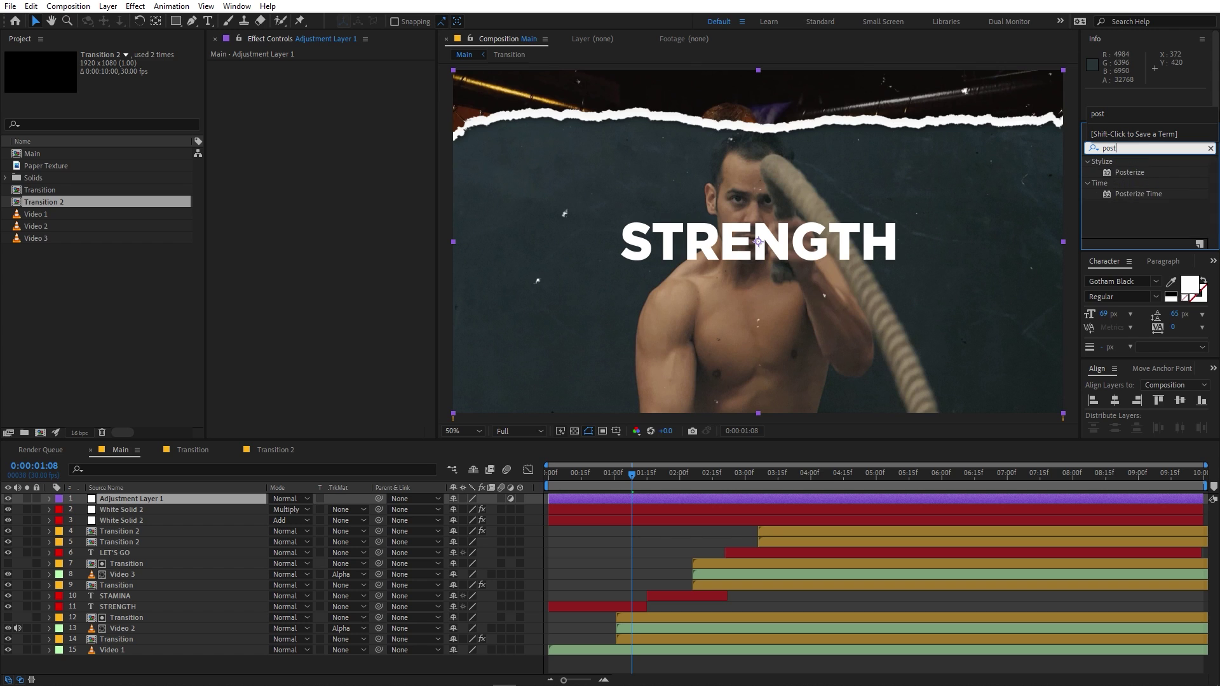
left_click_drag(1127, 203, 599, 326)
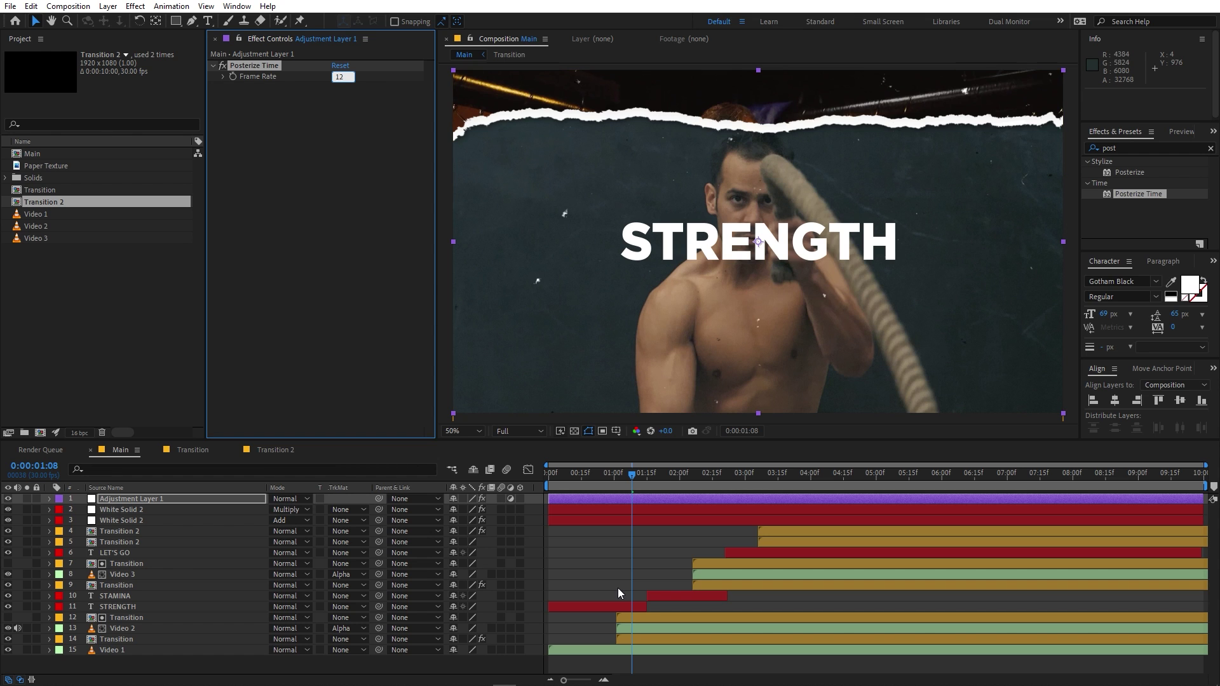
type("12")
key("Return")
Step: Preview Main with the posterized frame rate and examine the frame at 0:00:02:08
key("space")
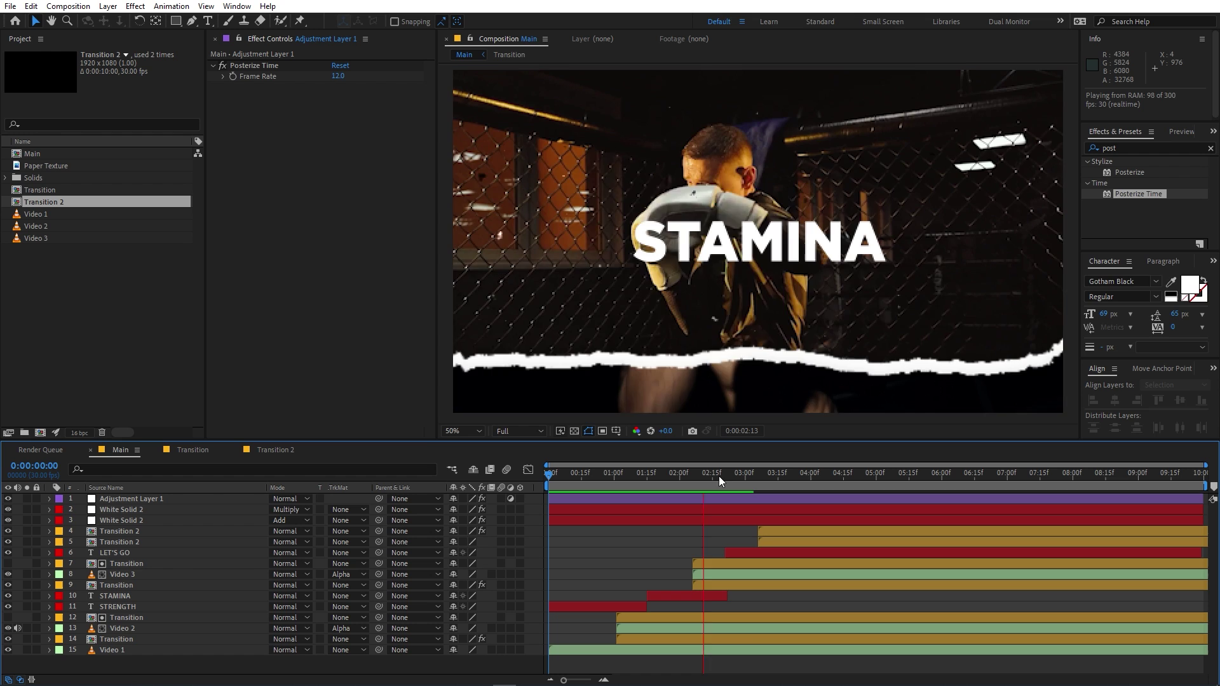
key("space")
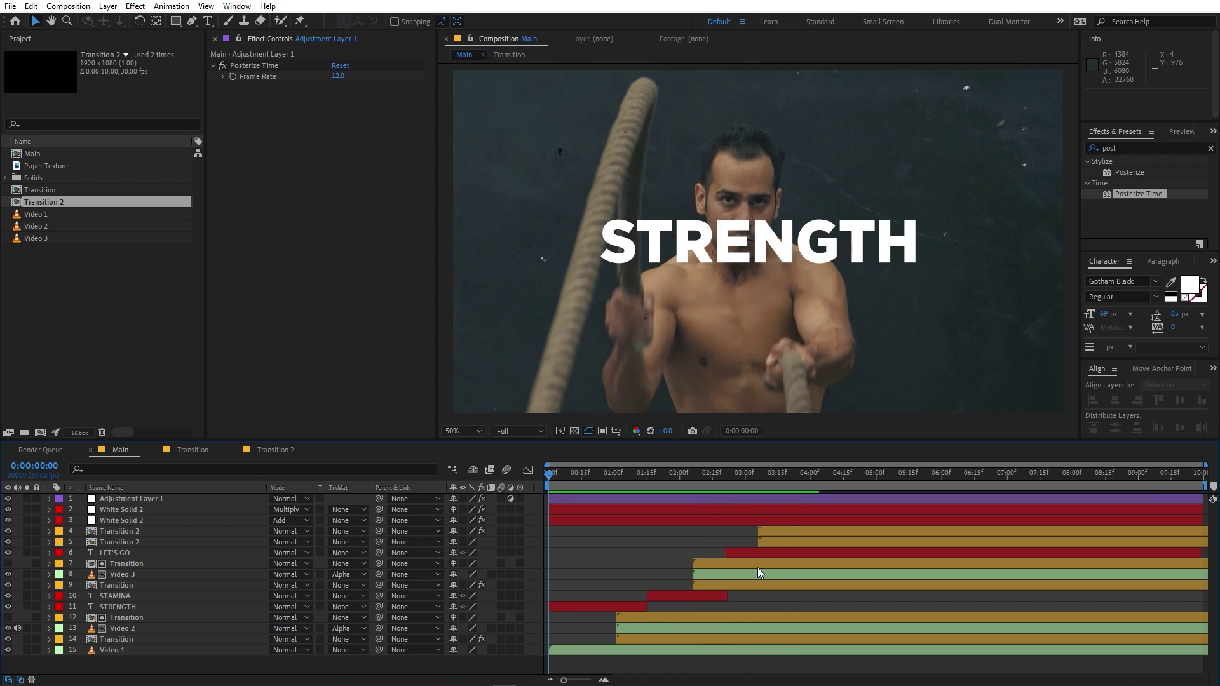
key("space")
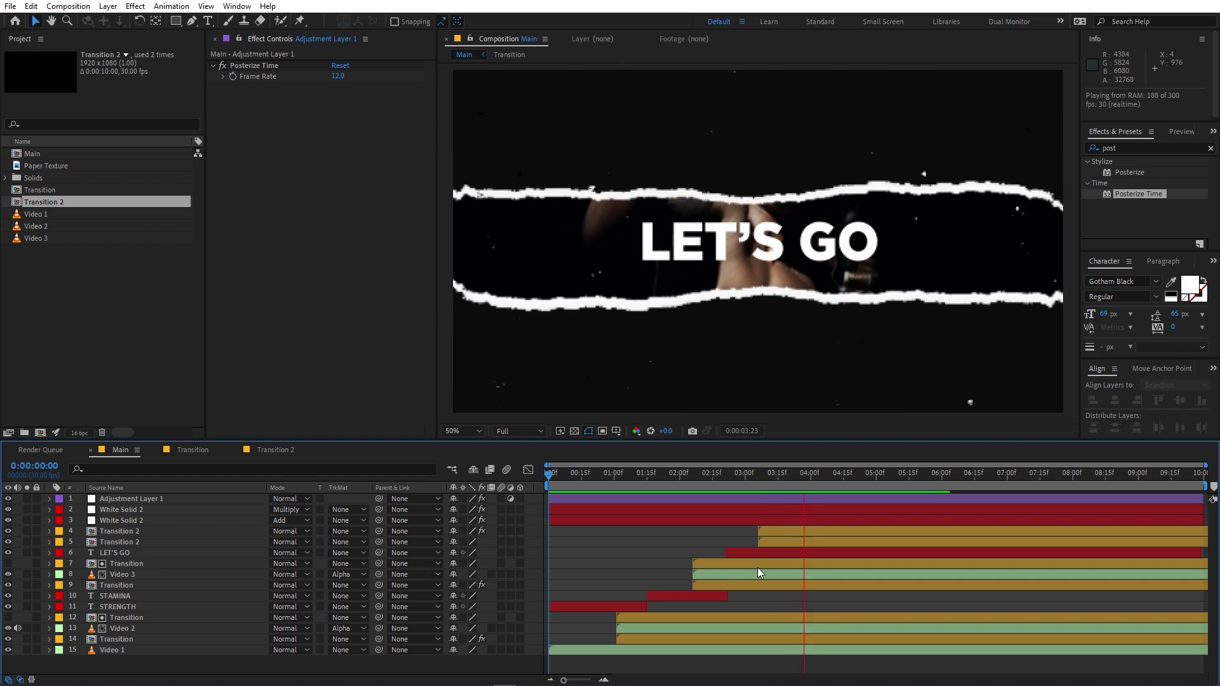
key("space")
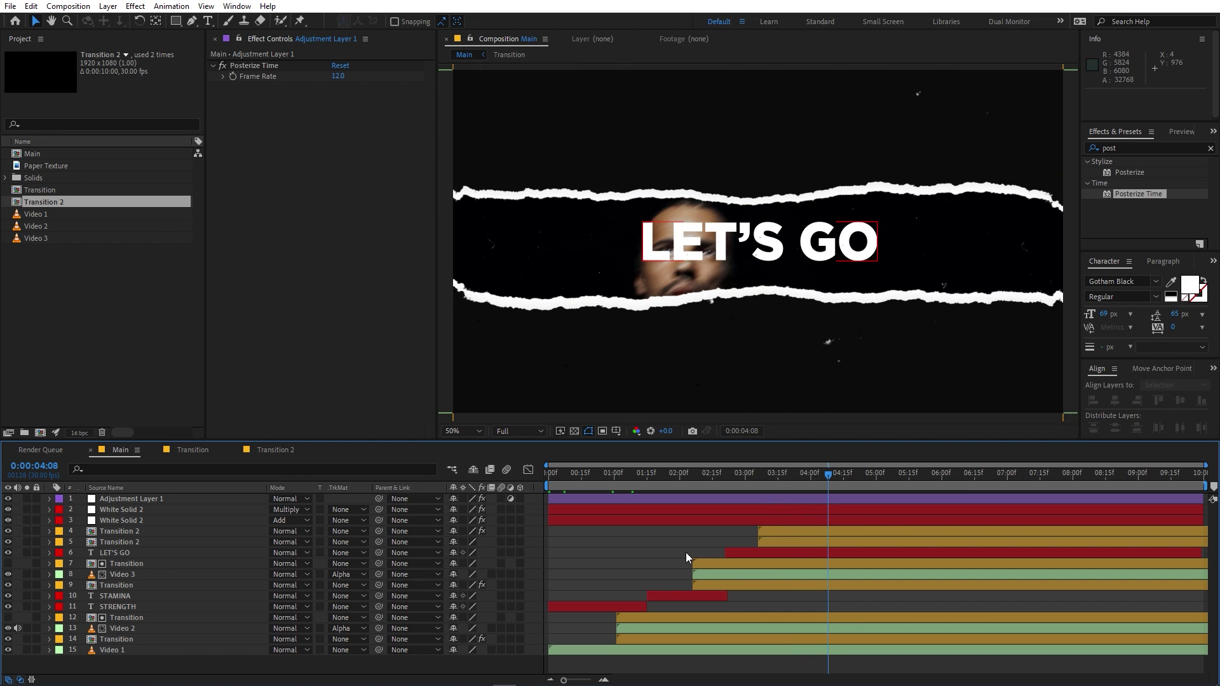
mouse_move(710, 474)
left_mouse_down()
mouse_move(514, 501)
mouse_move(696, 493)
left_mouse_up()
Step: Expand the Solids folder, examine the Transition composition's torn edge at frame 0:00:00:12, and return to Main
left_click(82, 181)
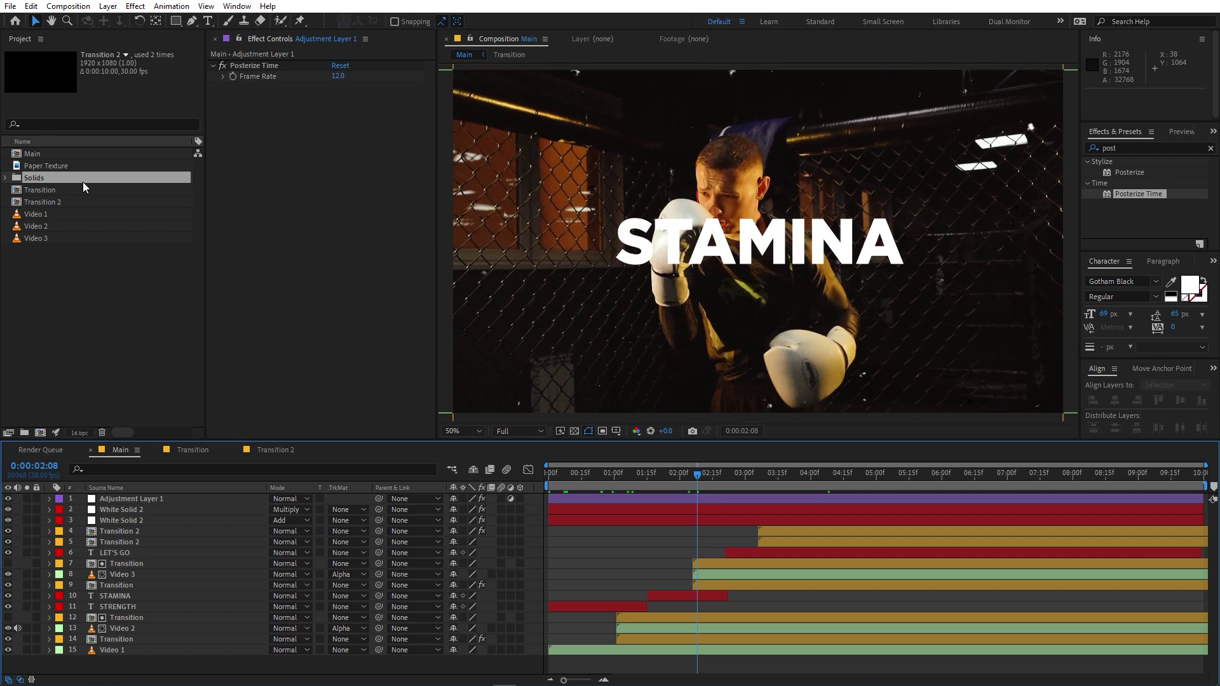
double_click(83, 182)
double_click(59, 239)
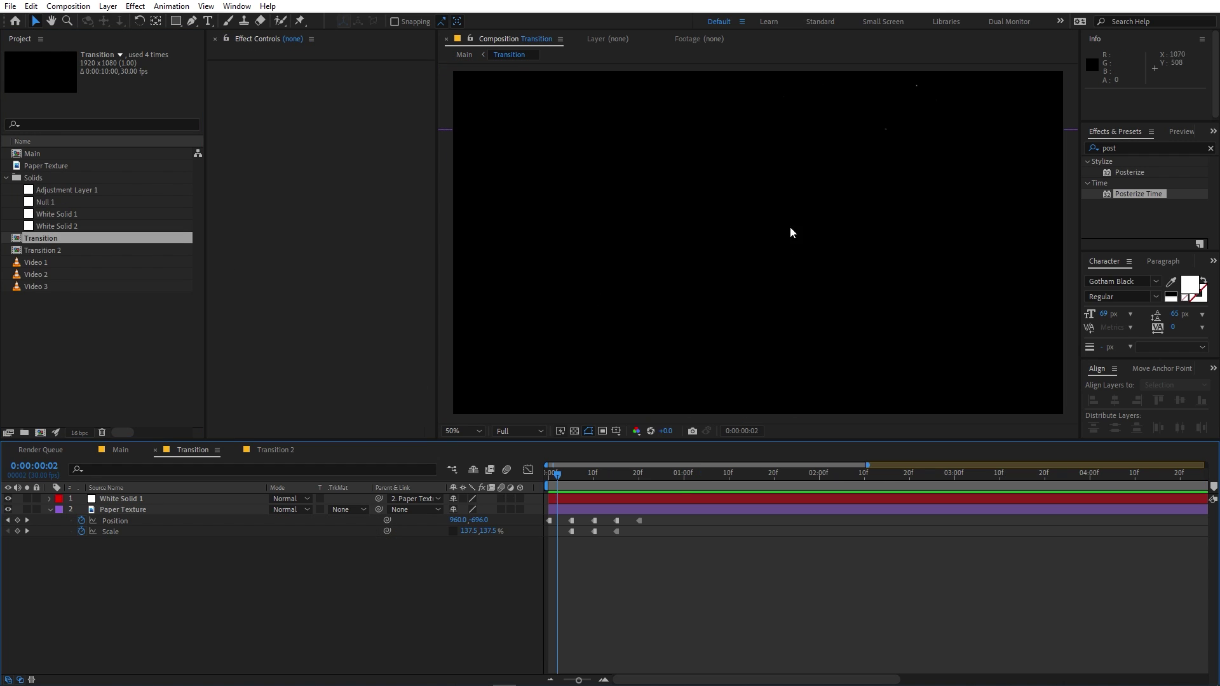
left_click_drag(565, 485, 604, 485)
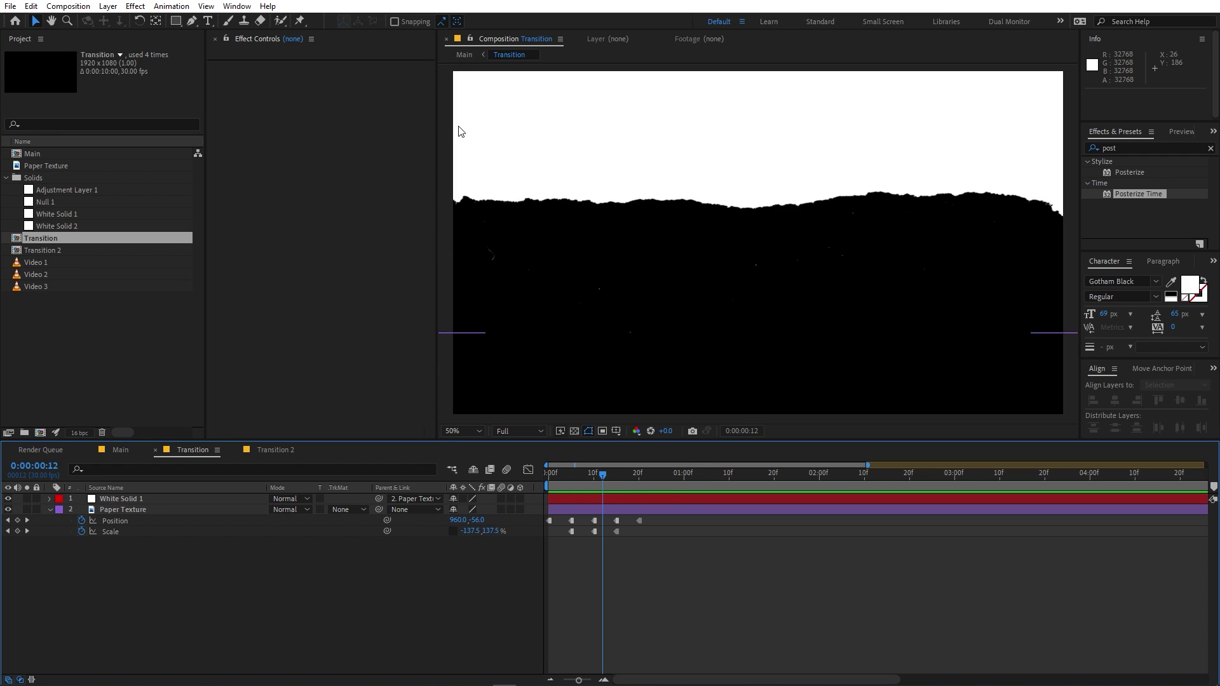
key("comma")
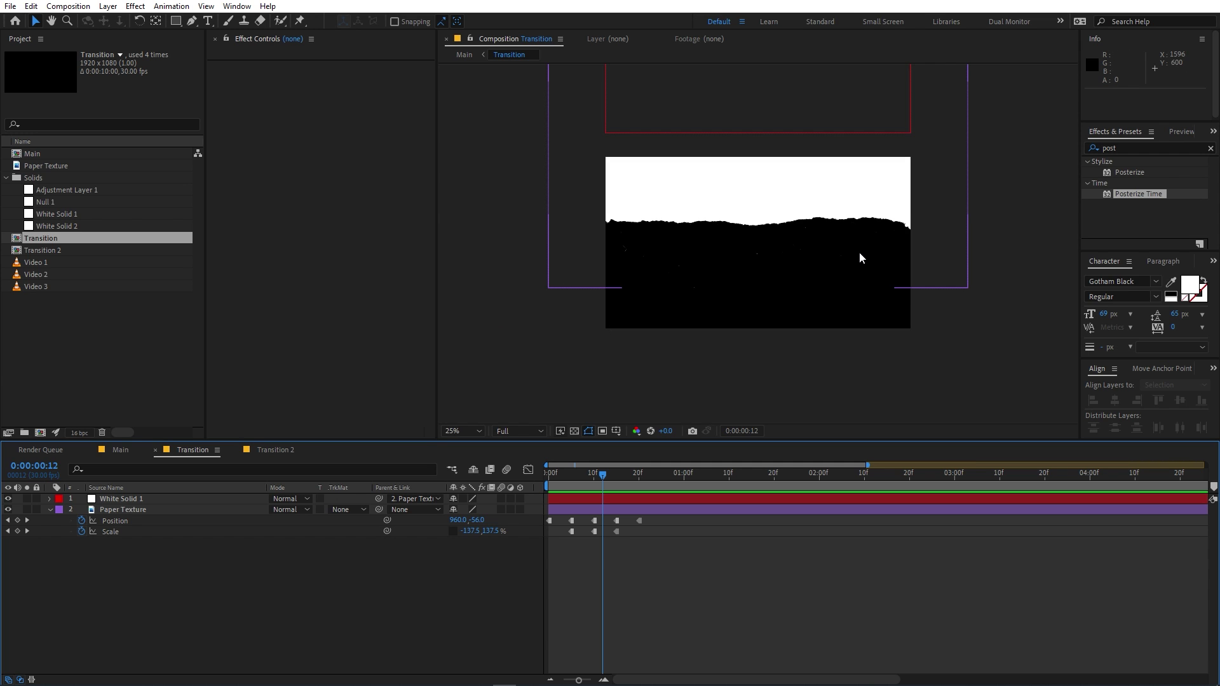
left_click(127, 451)
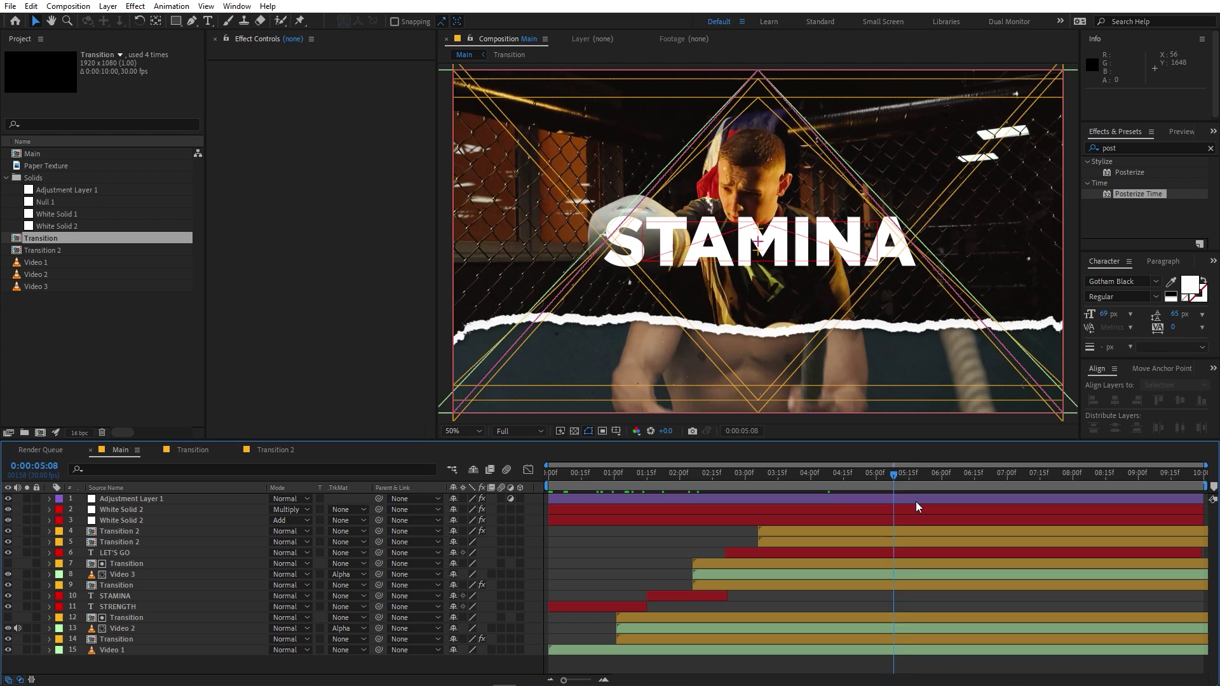
Step: Play the finished Main composition and move the playhead to 0:00:04:29
key("space")
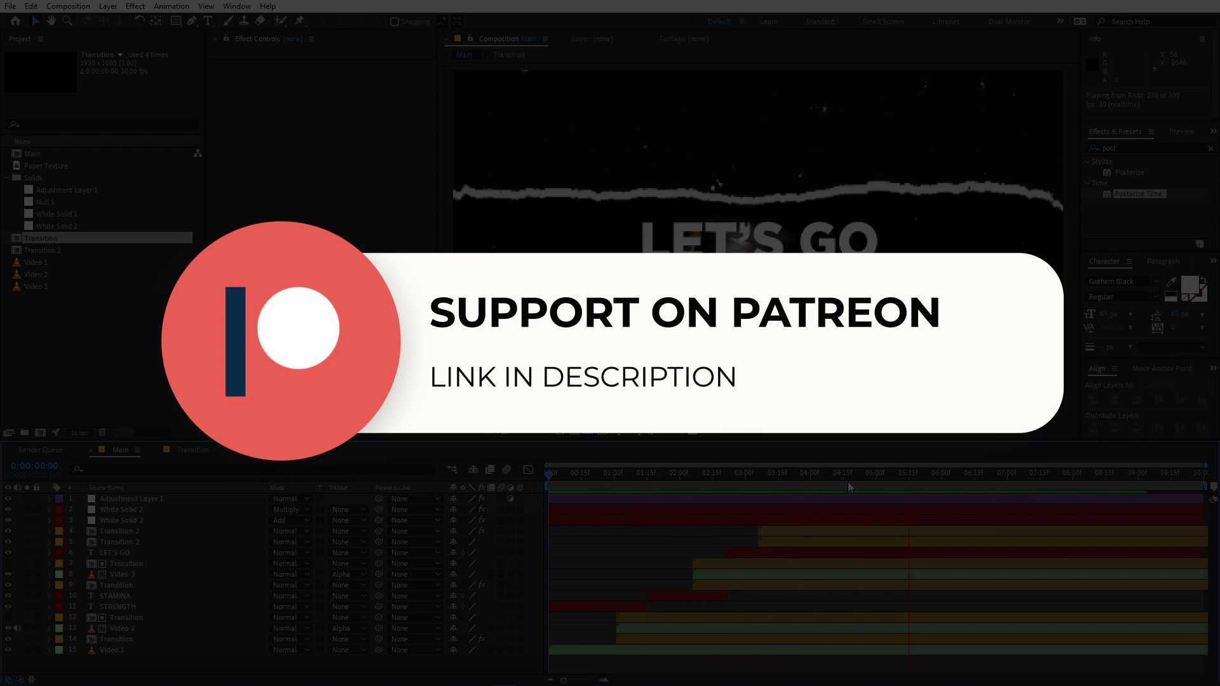
left_click(873, 482)
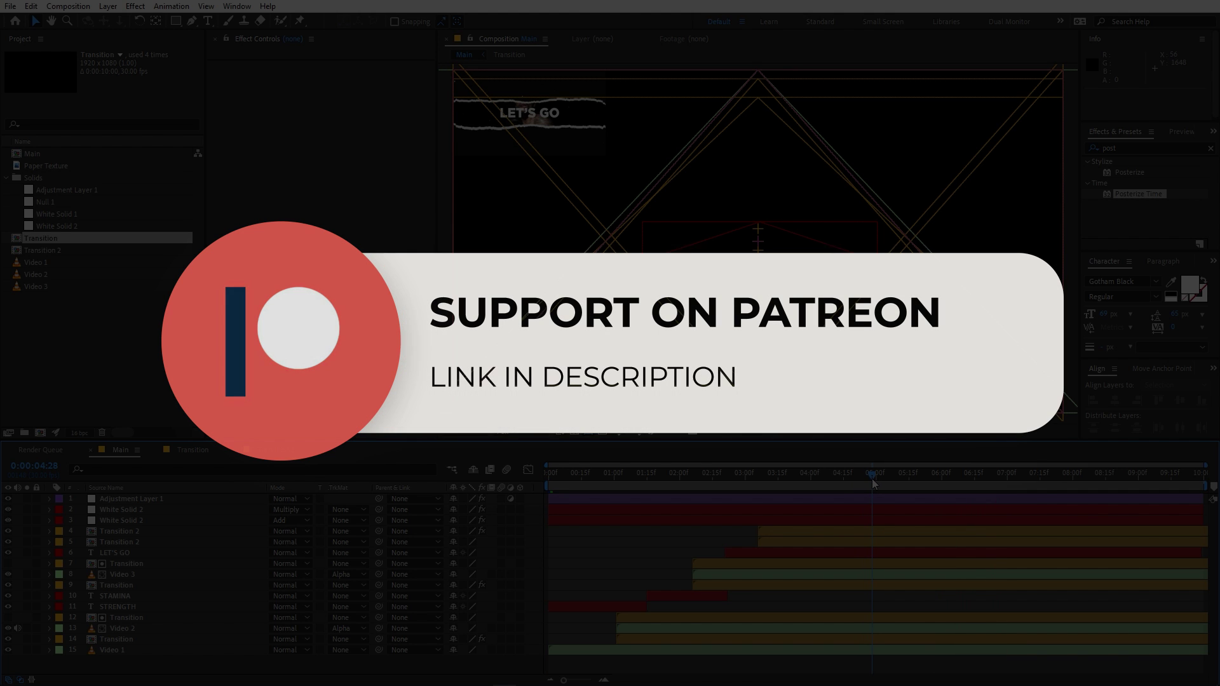
left_click(875, 483)
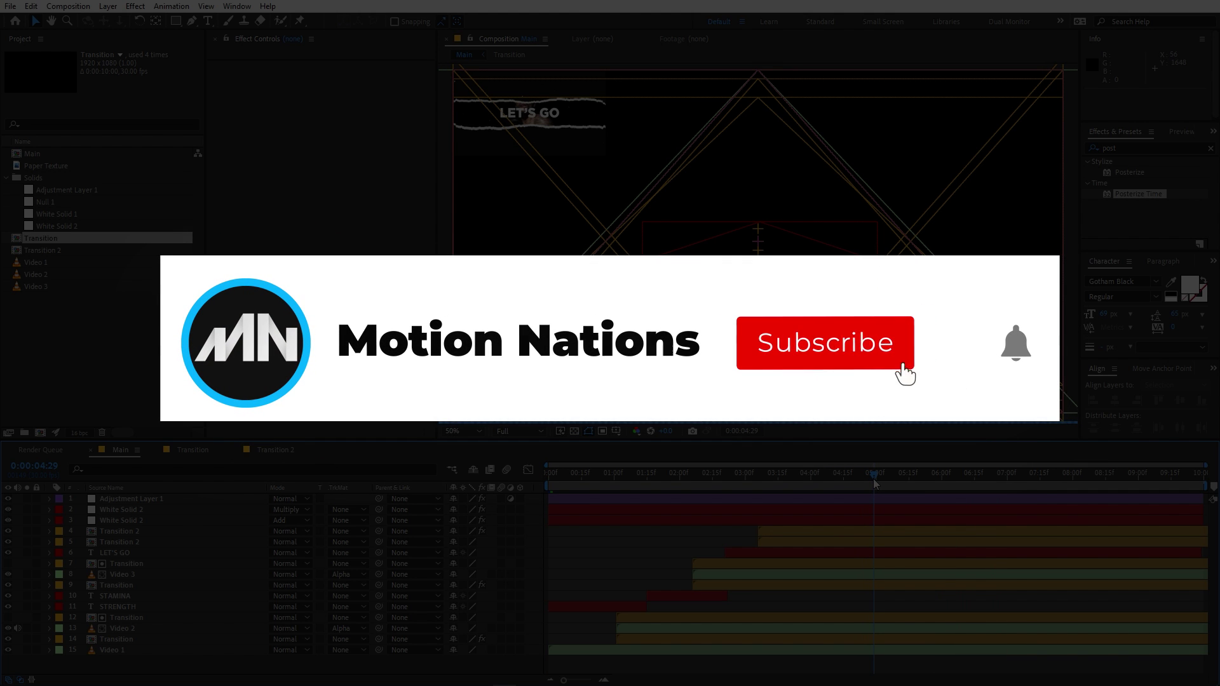